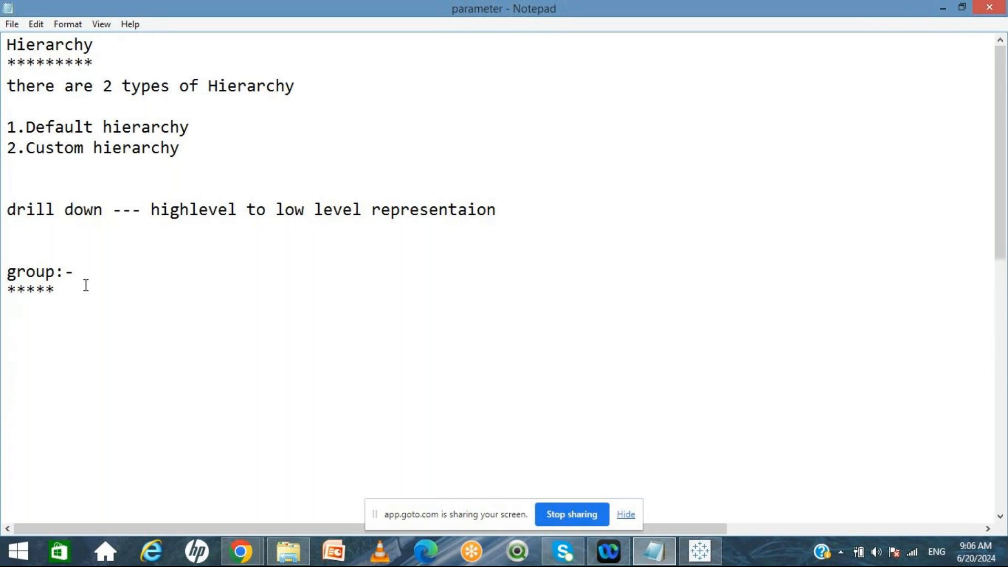
# Below the group heading, list the states AP, Telangana, MH, UP and MP on separate lines
pyautogui.write('AP')
pyautogui.press('Return')
pyautogui.write('Ten')
pyautogui.press('BackSpace')
pyautogui.write('langana')
pyautogui.press('Return')
pyautogui.write('M')
pyautogui.press('Return')
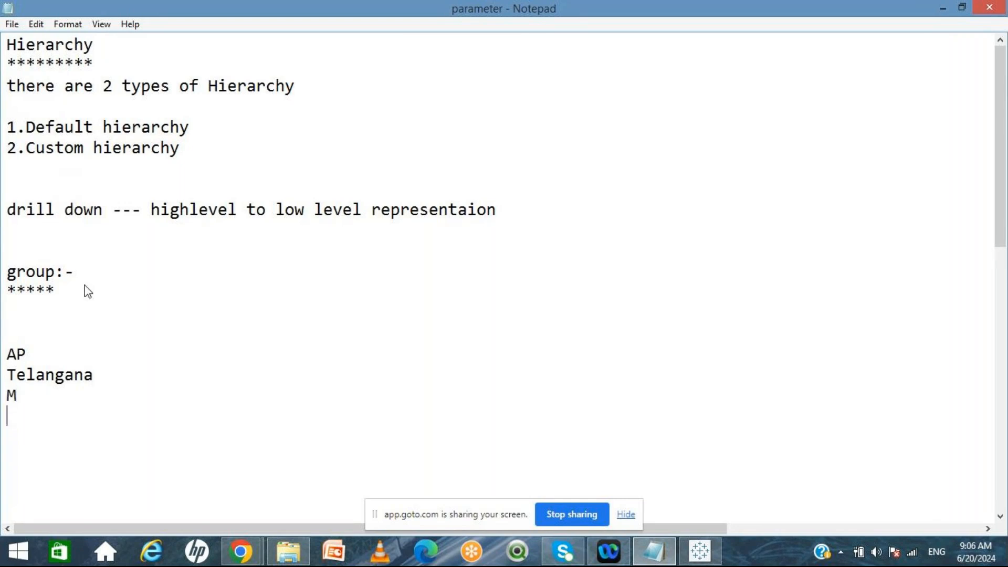
pyautogui.press('BackSpace')
pyautogui.write('H')
pyautogui.press('Return')
pyautogui.write('UP')
pyautogui.press('Return')
pyautogui.write('MP')
pyautogui.press('Return')
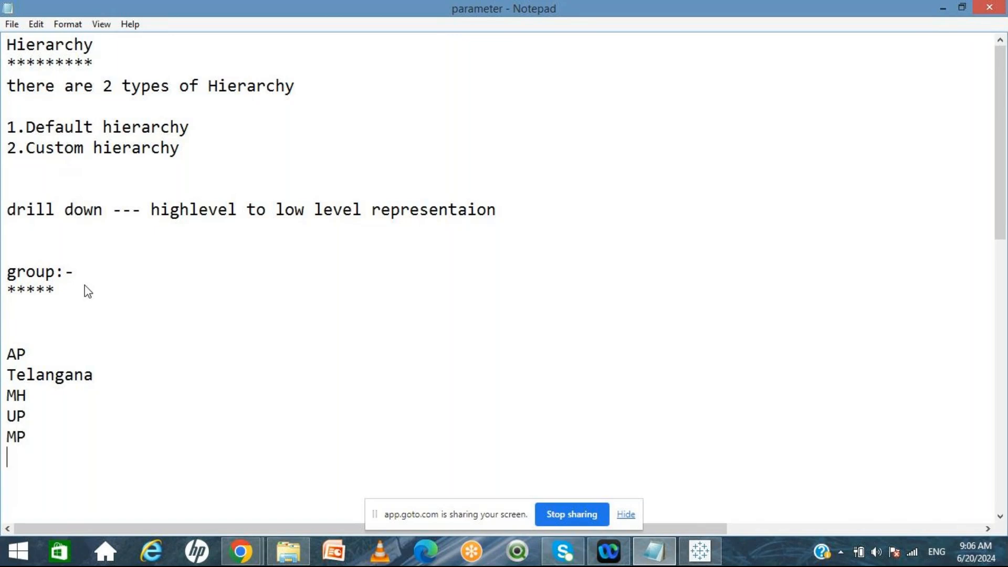
# Continue the state list with J&K, RJ and GJ on separate lines
pyautogui.write('&')
pyautogui.press('BackSpace')
pyautogui.write('J&')
pyautogui.write('K')
pyautogui.write('R')
pyautogui.write('JJ')
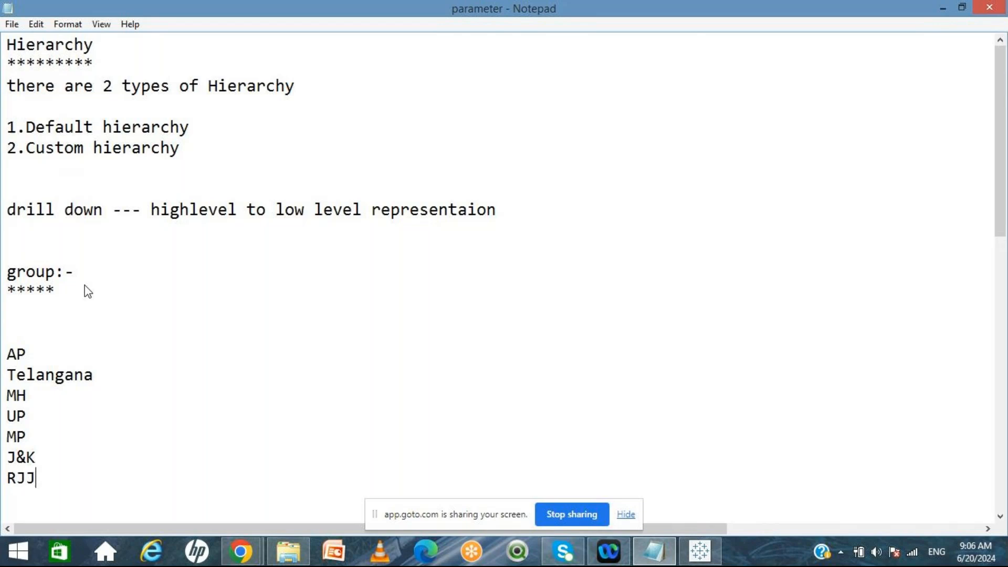
pyautogui.press('BackSpace')
pyautogui.press('Return')
pyautogui.write('GJ')
pyautogui.press('BackSpace')
pyautogui.press('BackSpace')
pyautogui.write('GJ')
pyautogui.press('Return')
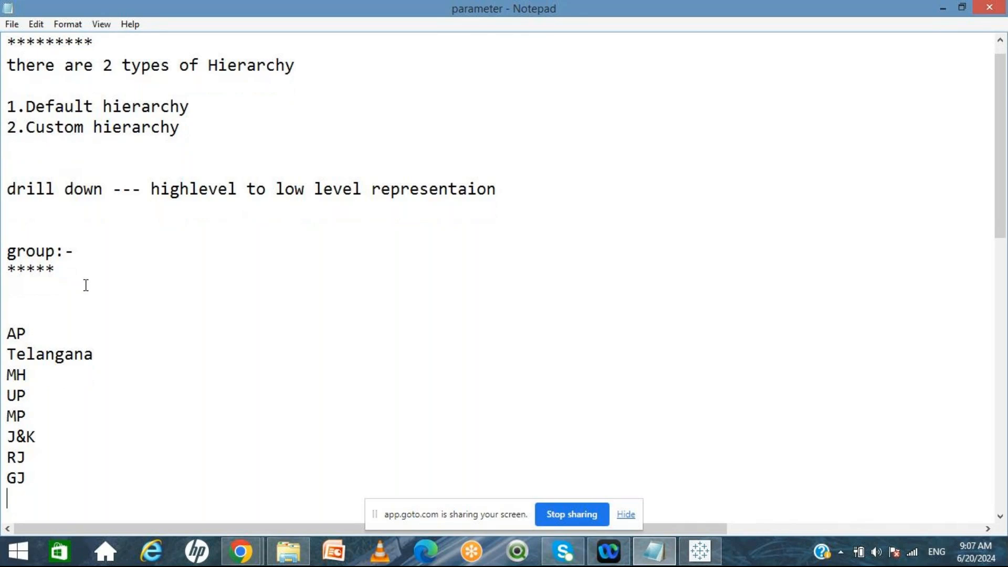
# Complete the state list with TN, KL and KA, and put the heading State above AP
pyautogui.write('TN')
pyautogui.press('Return')
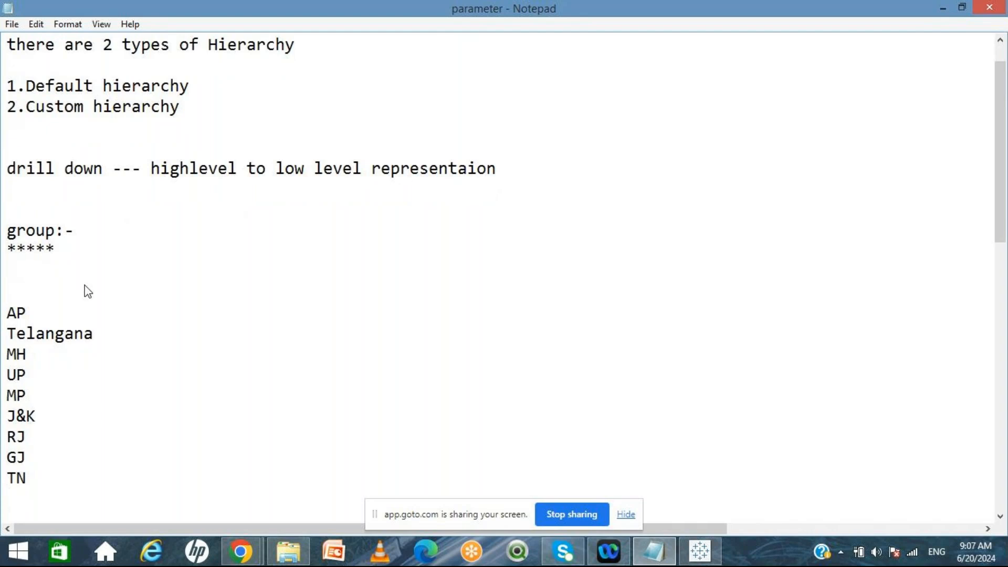
pyautogui.write('KL')
pyautogui.press('Return')
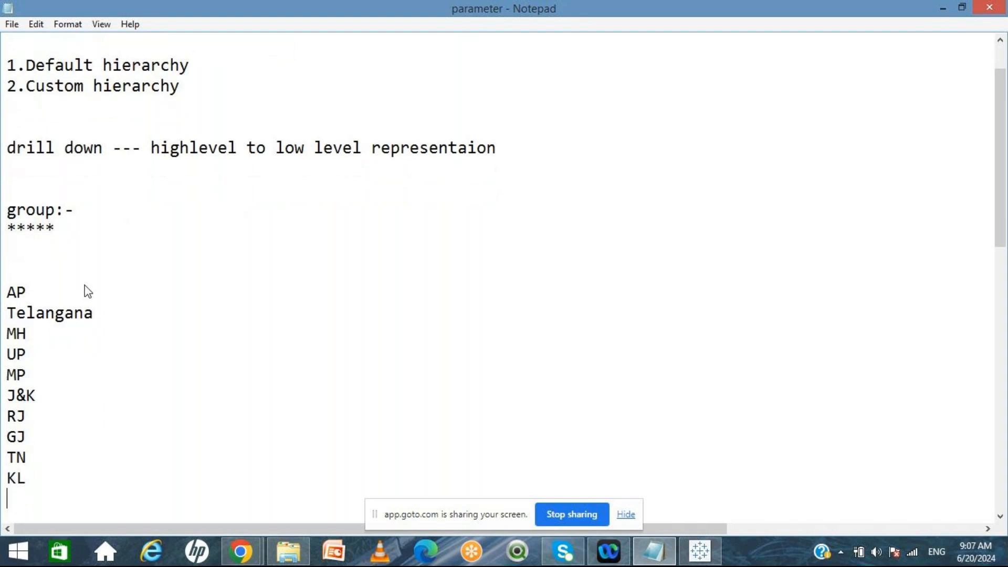
pyautogui.write('KA')
pyautogui.write('State')
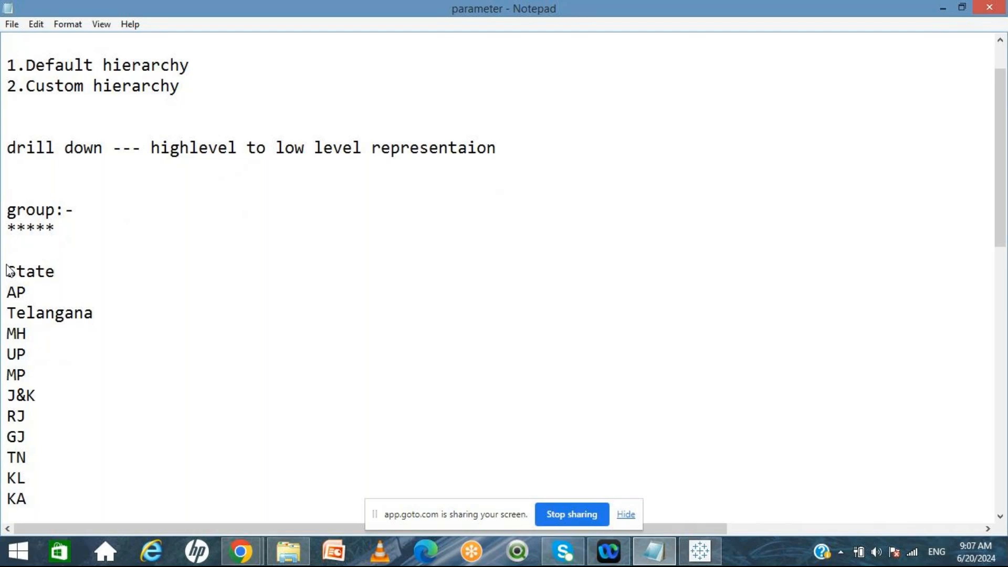
pyautogui.click(8, 245)
pyautogui.write('Country')
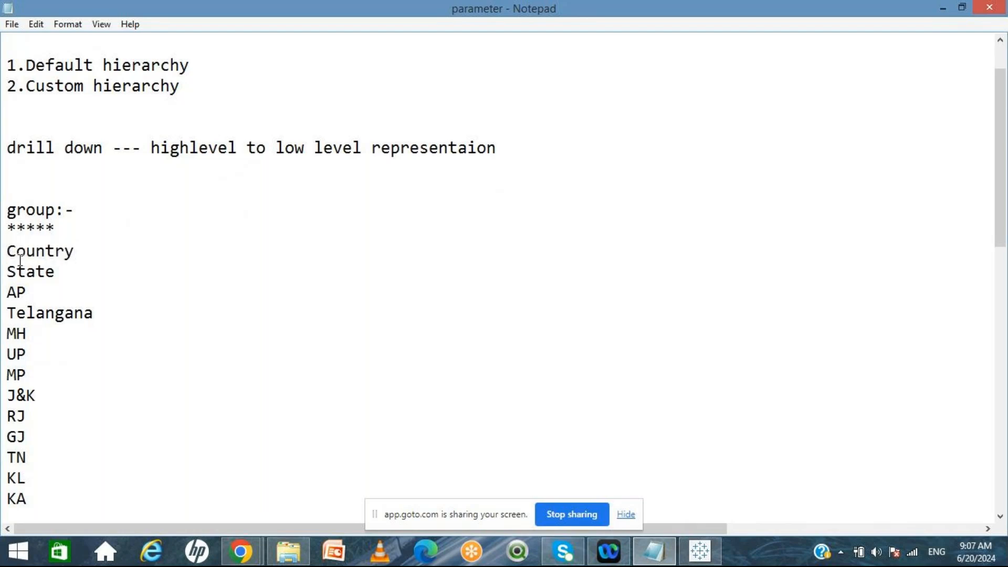
pyautogui.doubleClick(76, 259)
pyautogui.press('BackSpace')
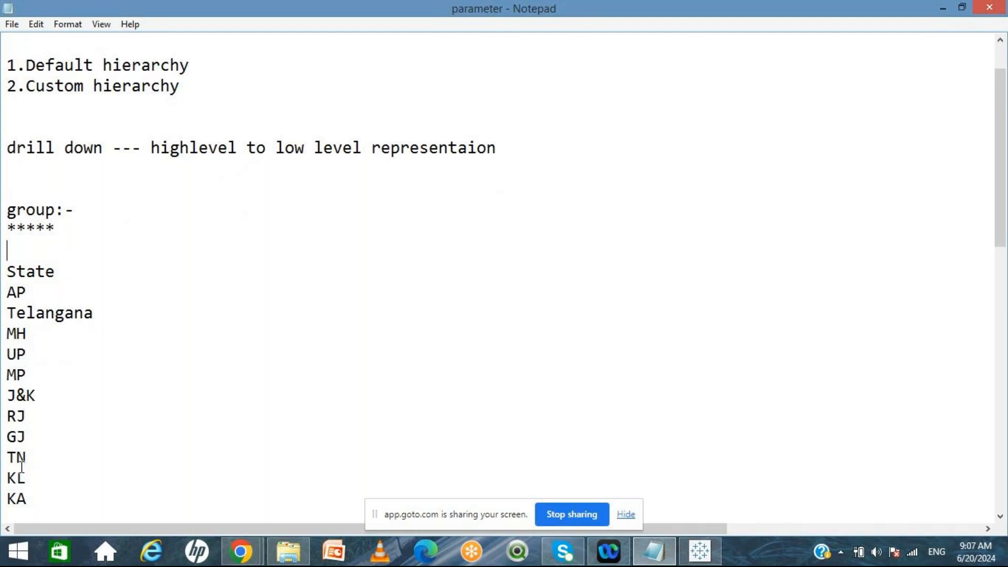
pyautogui.click(33, 503)
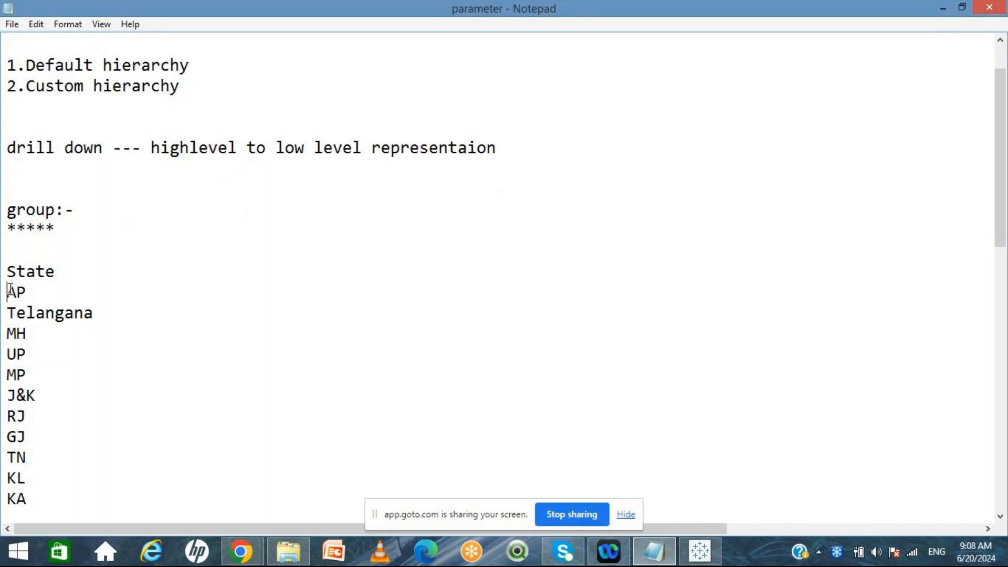
pyautogui.moveTo(8, 291); pyautogui.dragTo(37, 363)
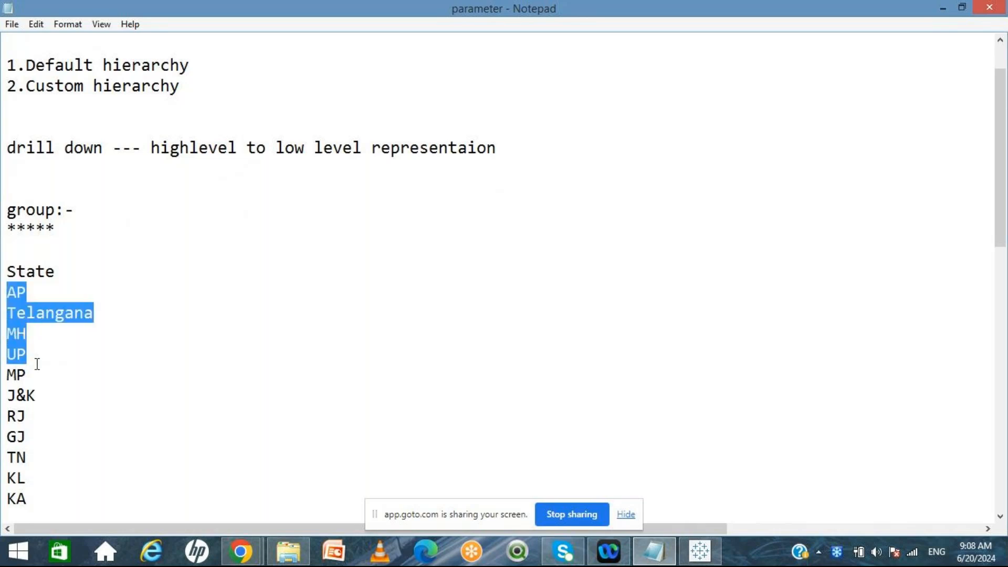
pyautogui.click(38, 363)
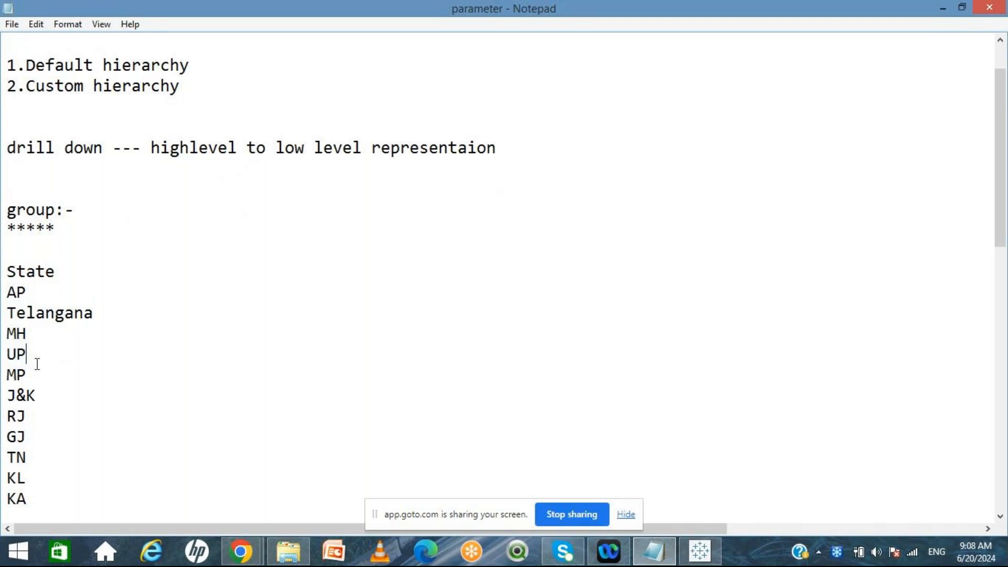
# Make room below KA and add a Region heading with an indented South entry under it
pyautogui.click(52, 506)
pyautogui.press('Return')
pyautogui.press('Return')
pyautogui.press('Return')
pyautogui.press('Return')
pyautogui.press('Return')
pyautogui.press('Return')
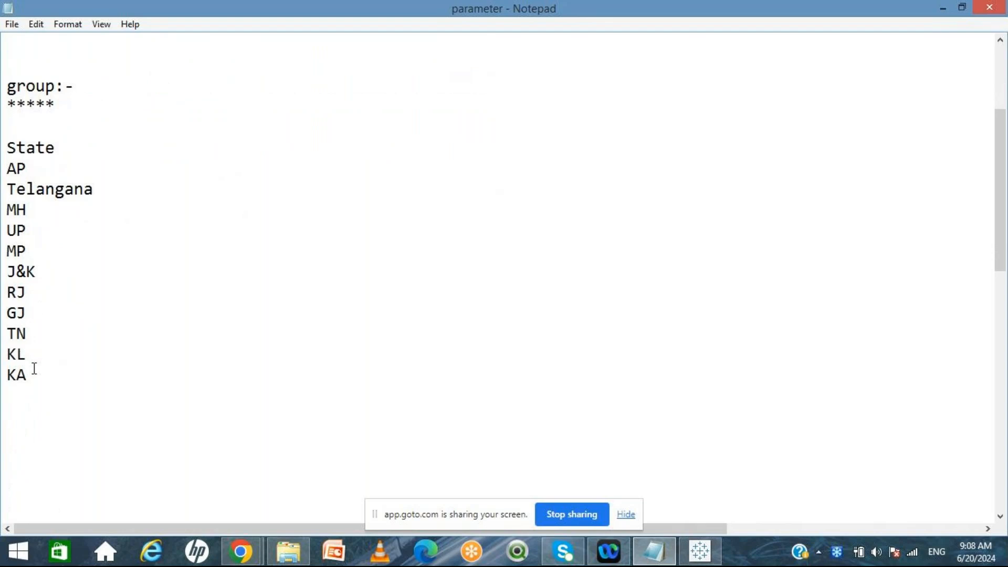
pyautogui.click(30, 394)
pyautogui.press('Return')
pyautogui.write('South')
pyautogui.click(31, 394)
pyautogui.write('Region')
pyautogui.press('Down')
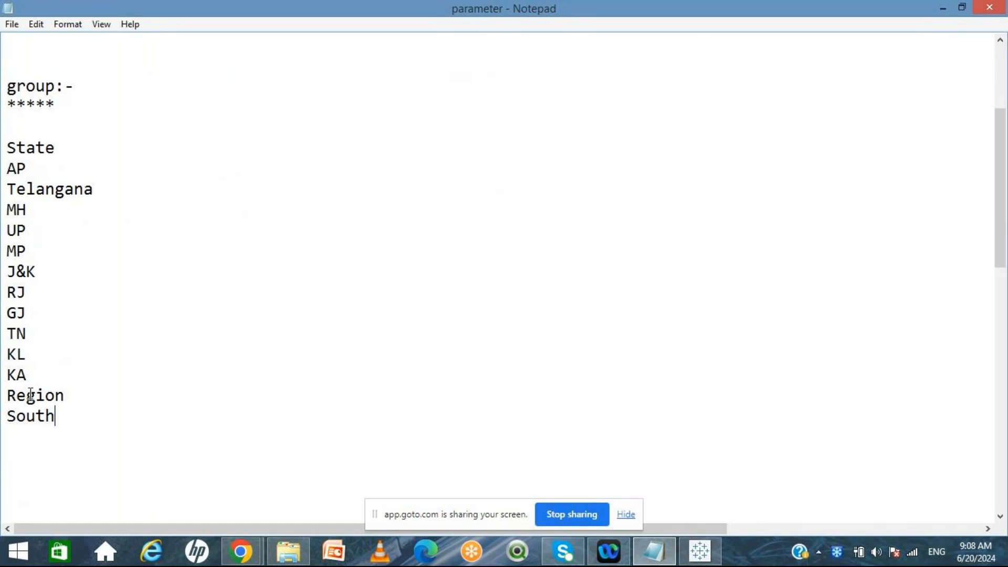
pyautogui.press('Home')
pyautogui.press('Tab')
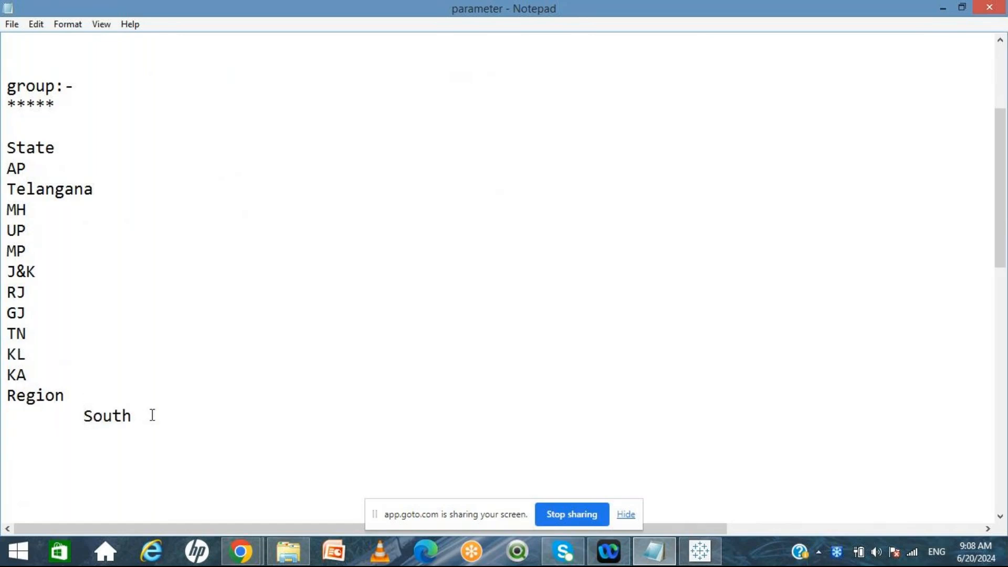
# List AP and TN on indented lines under the South entry
pyautogui.press('Return')
pyautogui.press('Tab')
pyautogui.write('AP')
pyautogui.press('Return')
pyautogui.press('Tab')
pyautogui.write('TN')
pyautogui.press('Return')
# Continue the South region's list with KA, KL and TG on indented lines
pyautogui.press('Tab')
pyautogui.press('Tab')
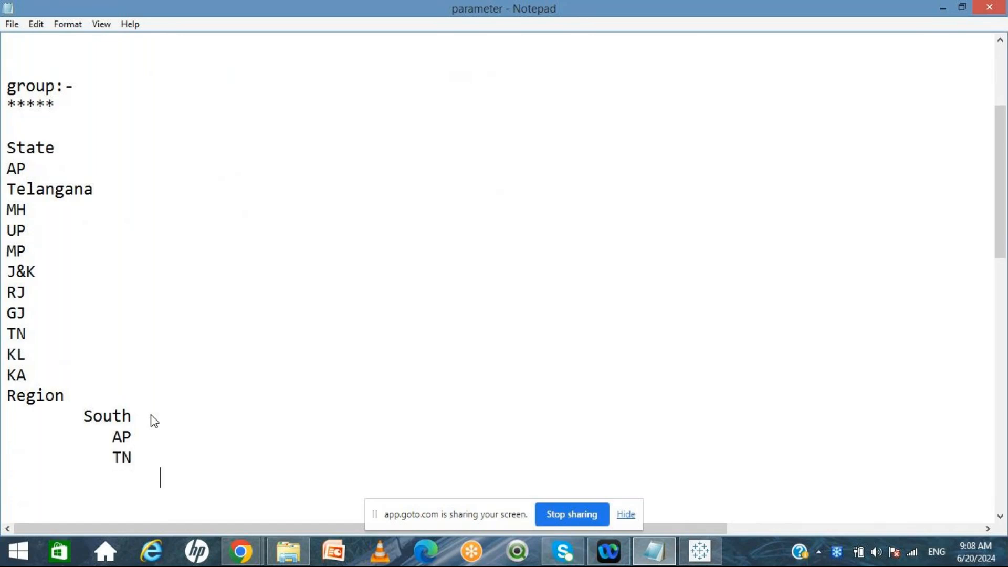
pyautogui.press('BackSpace')
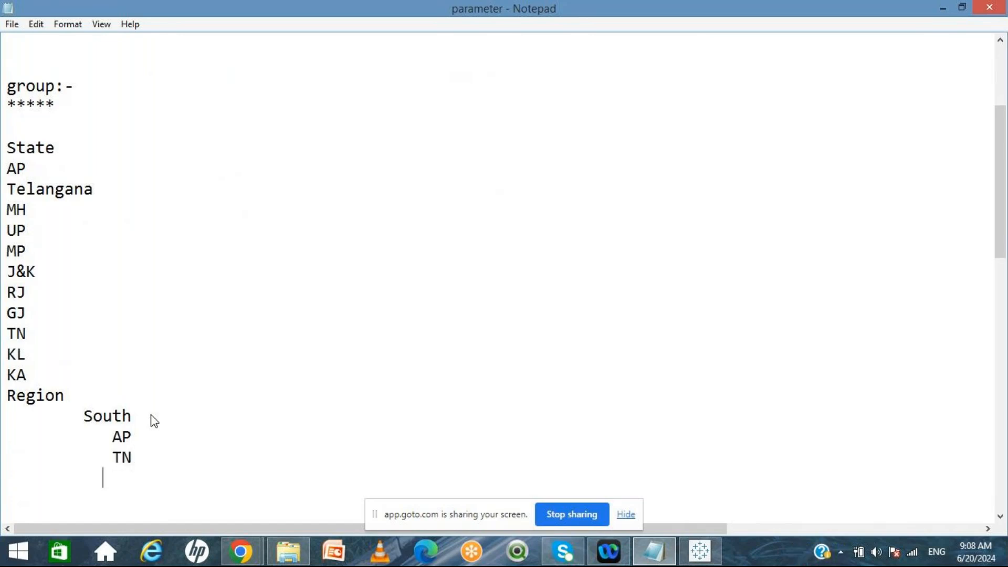
pyautogui.write('KA')
pyautogui.press('Return')
pyautogui.press('Tab')
pyautogui.press('Tab')
pyautogui.press('BackSpace')
pyautogui.write('KL')
pyautogui.press('Return')
pyautogui.press('Return')
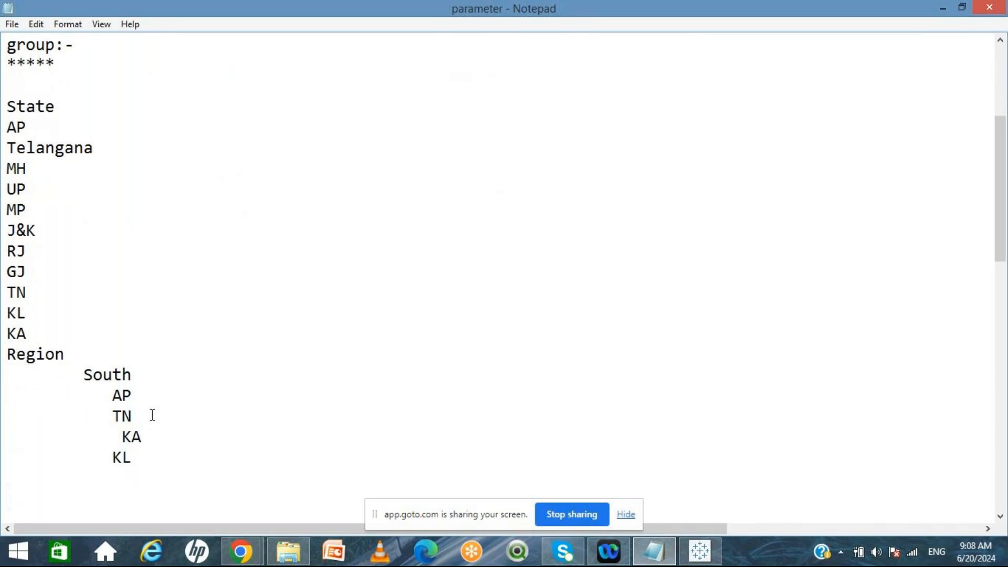
pyautogui.press('BackSpace')
pyautogui.press('Tab')
pyautogui.write('TG')
# Add a North entry level with South and list J&K, UP and RJ below it
pyautogui.press('Return')
pyautogui.press('Tab')
pyautogui.write('North')
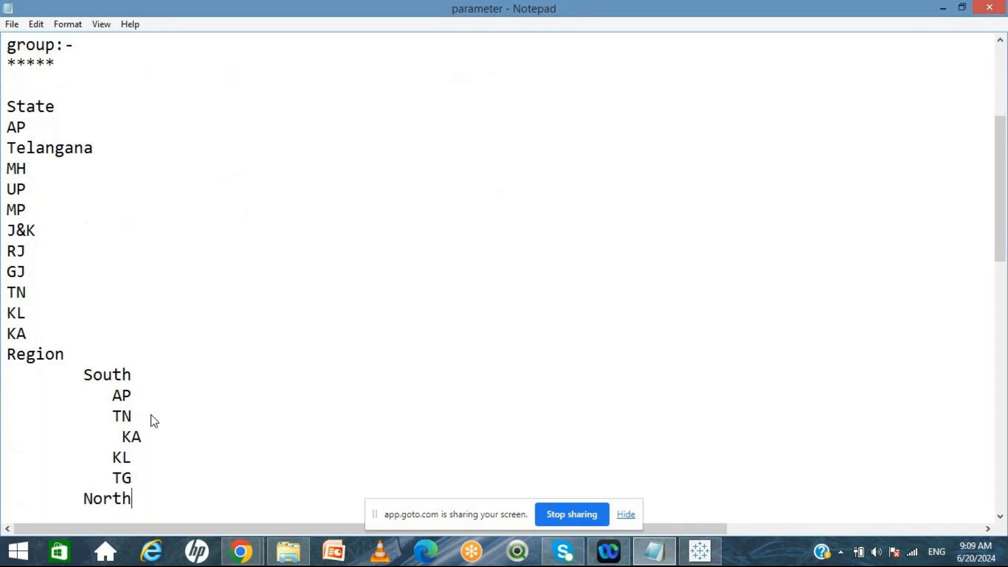
pyautogui.press('Return')
pyautogui.press('Tab')
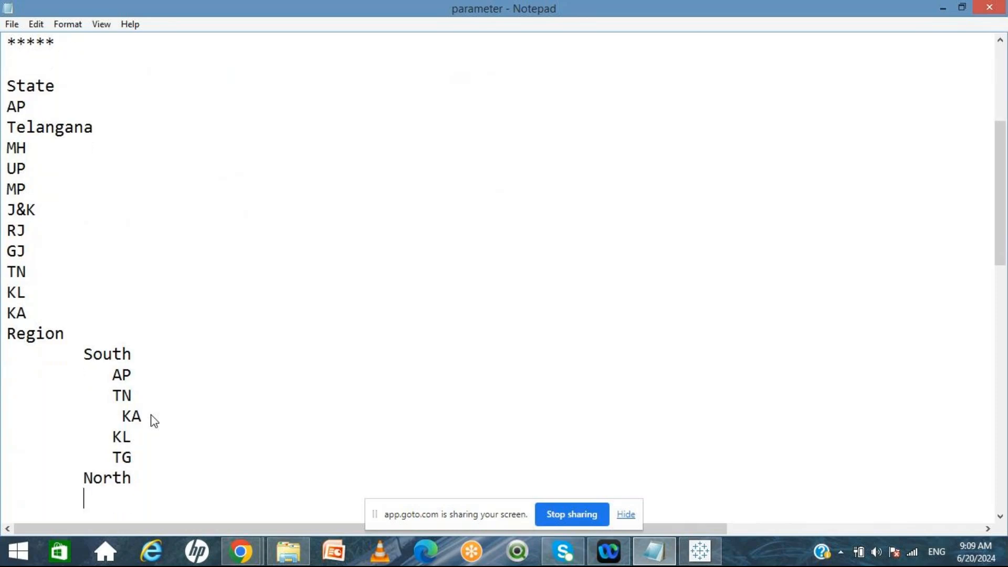
pyautogui.write('J&K')
pyautogui.press('Return')
pyautogui.press('Tab')
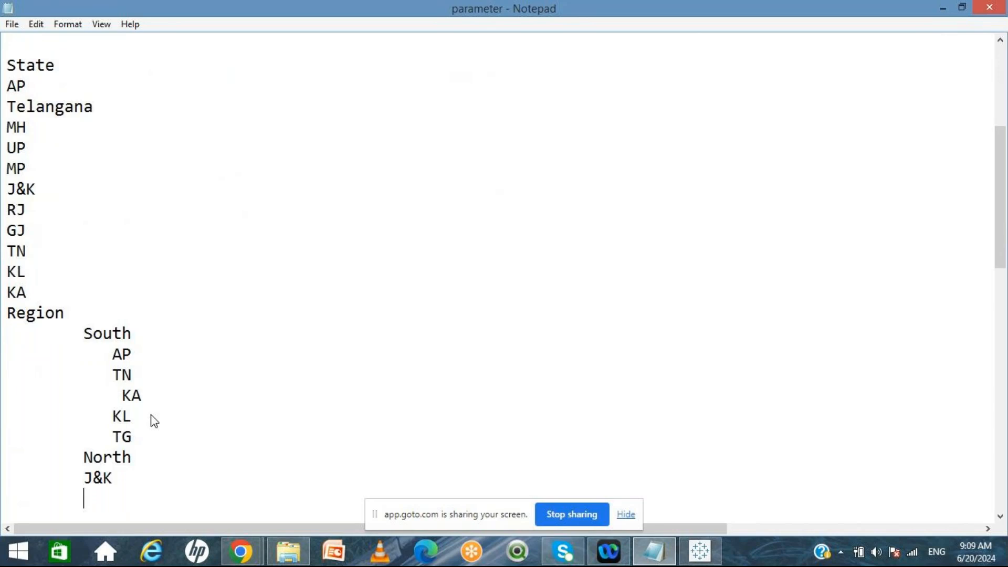
pyautogui.write('UP')
pyautogui.press('Return')
pyautogui.press('Tab')
pyautogui.write('R')
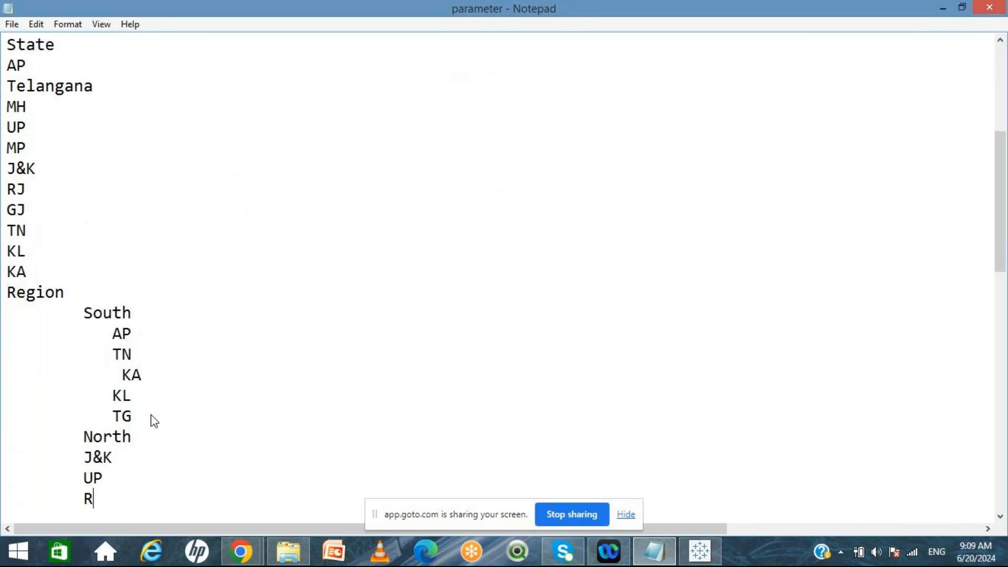
pyautogui.write('J')
pyautogui.press('Return')
# Leave a blank line after RJ and add a west entry as the third region
pyautogui.press('Tab')
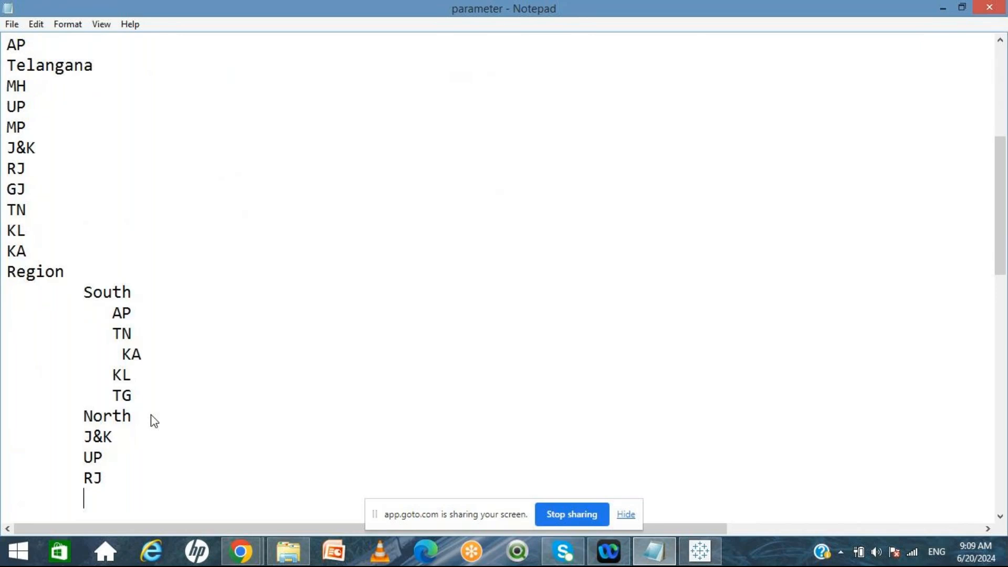
pyautogui.press('Return')
pyautogui.press('Tab')
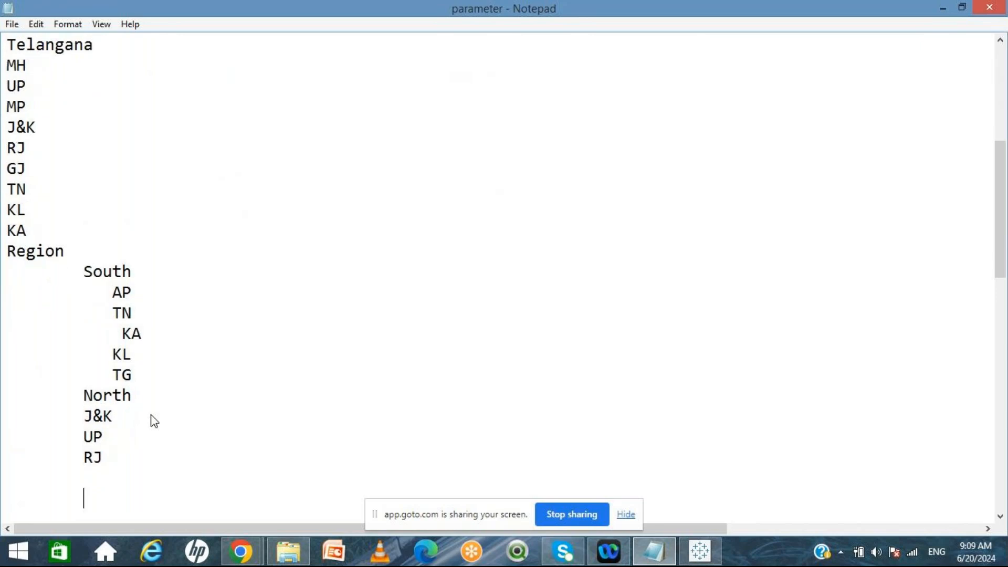
pyautogui.write('west')
pyautogui.press('Return')
pyautogui.press('Tab')
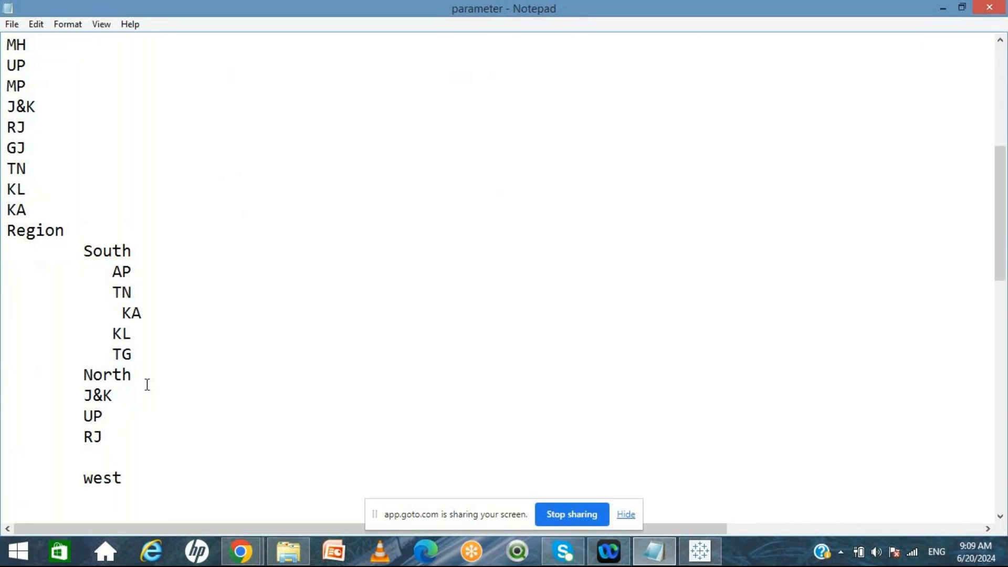
# Indent J&K, UP and RJ one level under North, and align KA with the other South states
pyautogui.click(83, 395)
pyautogui.press('Tab')
pyautogui.click(82, 415)
pyautogui.press('Tab')
pyautogui.click(82, 435)
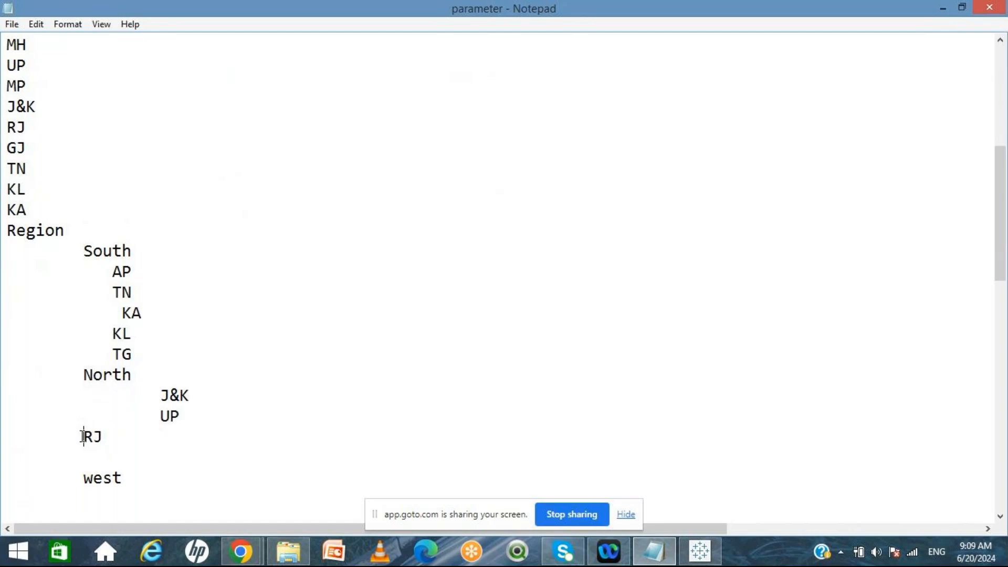
pyautogui.press('Tab')
pyautogui.click(123, 313)
pyautogui.press('BackSpace')
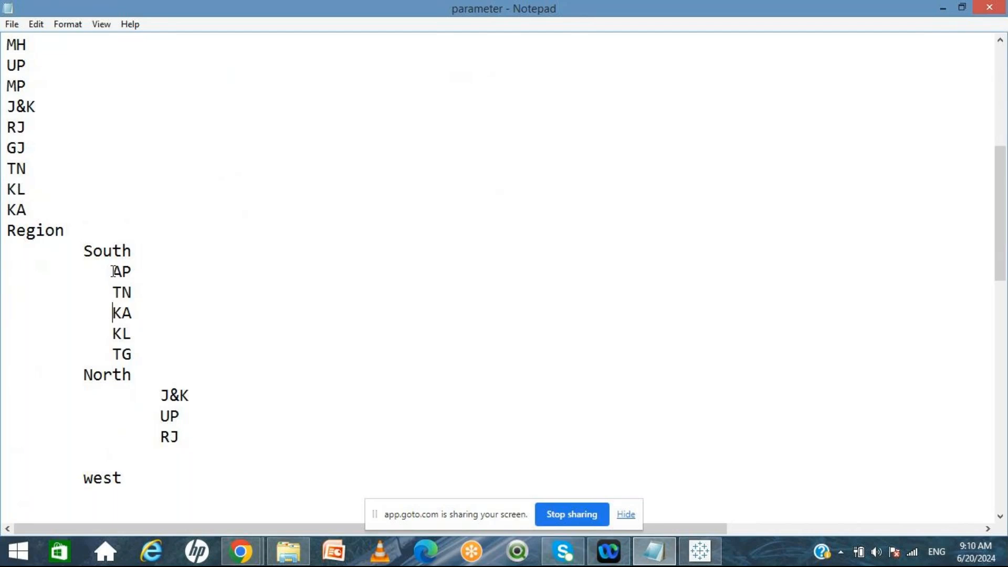
# Review how the listed states are sorted into regions and go back to the group heading
pyautogui.click(126, 395)
pyautogui.press('Up')
pyautogui.press('Up')
pyautogui.press('Up')
pyautogui.press('Up')
pyautogui.press('Up')
pyautogui.press('Up')
pyautogui.press('Up')
pyautogui.press('Up')
pyautogui.press('Up')
pyautogui.press('Up')
pyautogui.press('Up')
pyautogui.press('Up')
pyautogui.press('Up')
pyautogui.press('Up')
pyautogui.press('Up')
pyautogui.press('Up')
pyautogui.press('Up')
pyautogui.press('Up')
pyautogui.press('Up')
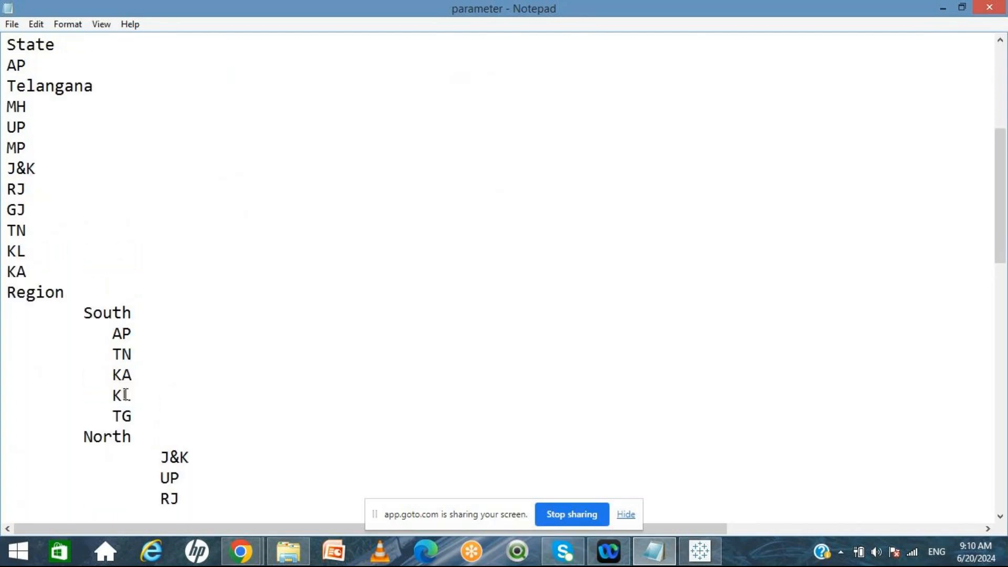
pyautogui.press('Up')
pyautogui.press('Up')
pyautogui.press('Up')
pyautogui.press('Up')
pyautogui.press('Up')
pyautogui.press('Up')
pyautogui.press('Down')
pyautogui.press('Down')
pyautogui.press('Down')
pyautogui.press('Down')
pyautogui.press('Down')
pyautogui.press('Down')
pyautogui.press('Down')
pyautogui.press('Down')
pyautogui.press('Down')
pyautogui.press('Down')
pyautogui.press('Down')
pyautogui.press('Down')
pyautogui.press('Down')
pyautogui.press('Down')
pyautogui.press('Down')
pyautogui.press('Down')
pyautogui.press('Down')
pyautogui.press('Down')
pyautogui.press('Down')
pyautogui.press('Down')
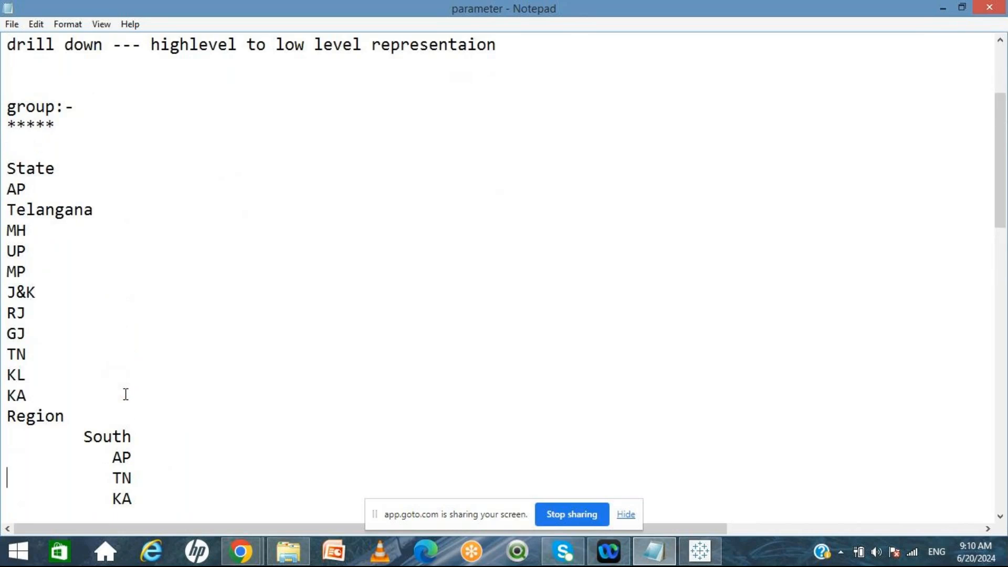
pyautogui.doubleClick(38, 107)
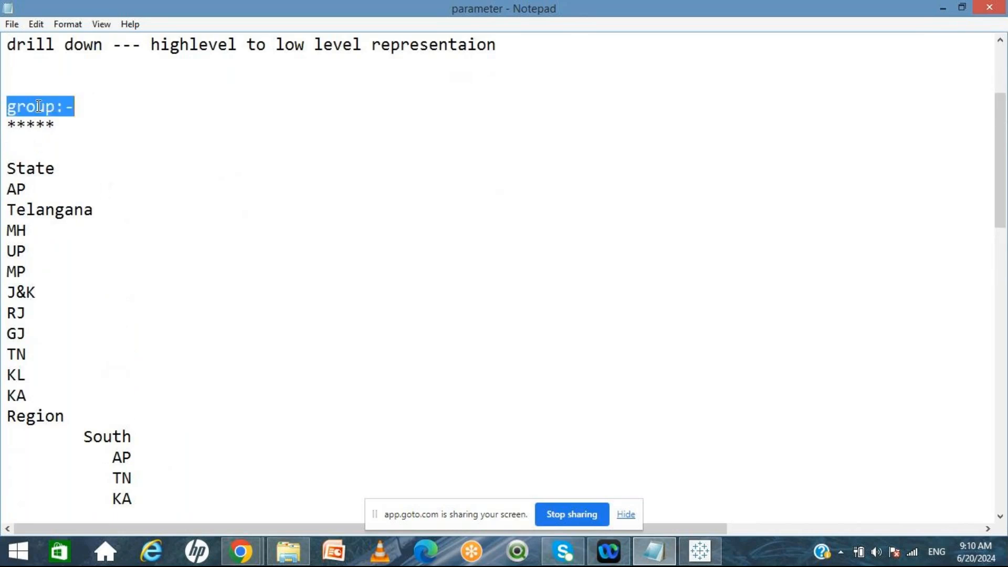
pyautogui.click(74, 108)
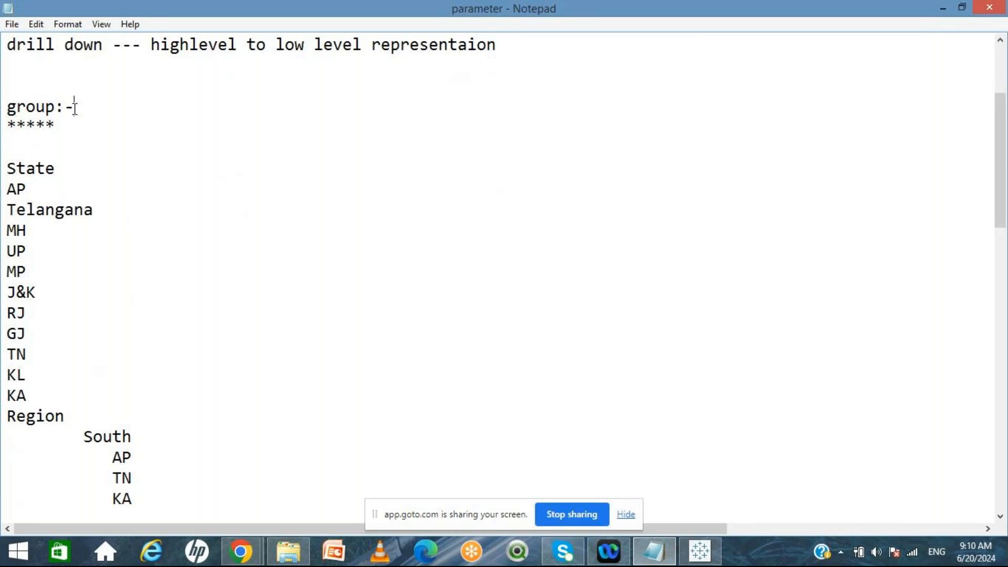
# Switch to Tableau and open the recovered Book1 workbook last modified 6/19/2024 9:48 AM
pyautogui.click(691, 557)
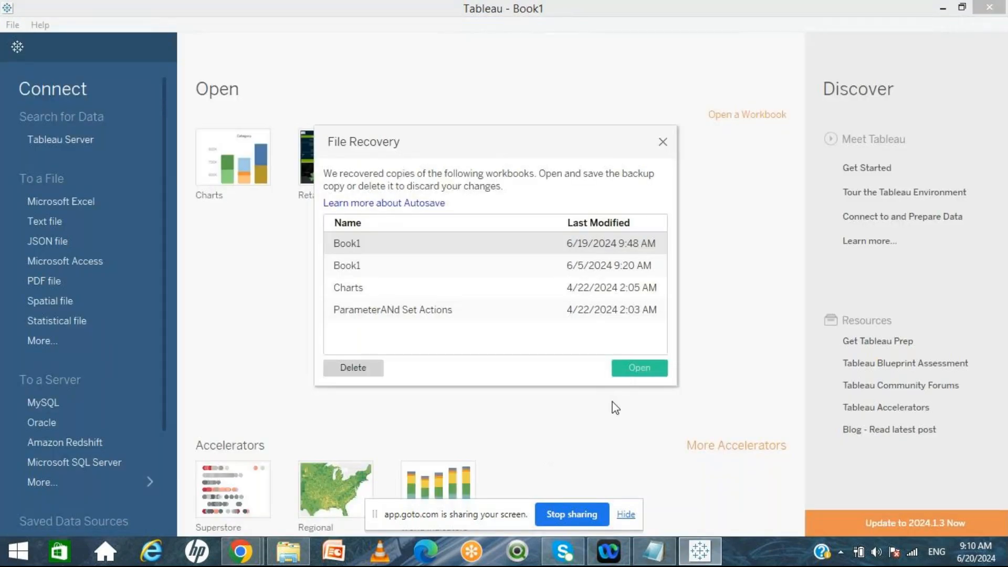
pyautogui.click(636, 369)
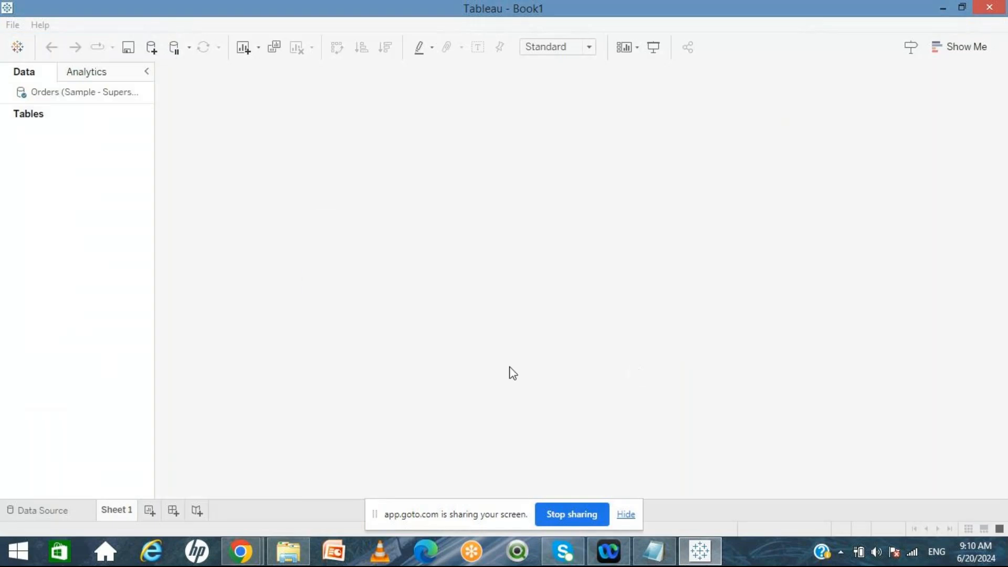
# Switch back to the Notepad notes and add "Age Group" after the group heading
pyautogui.click(654, 558)
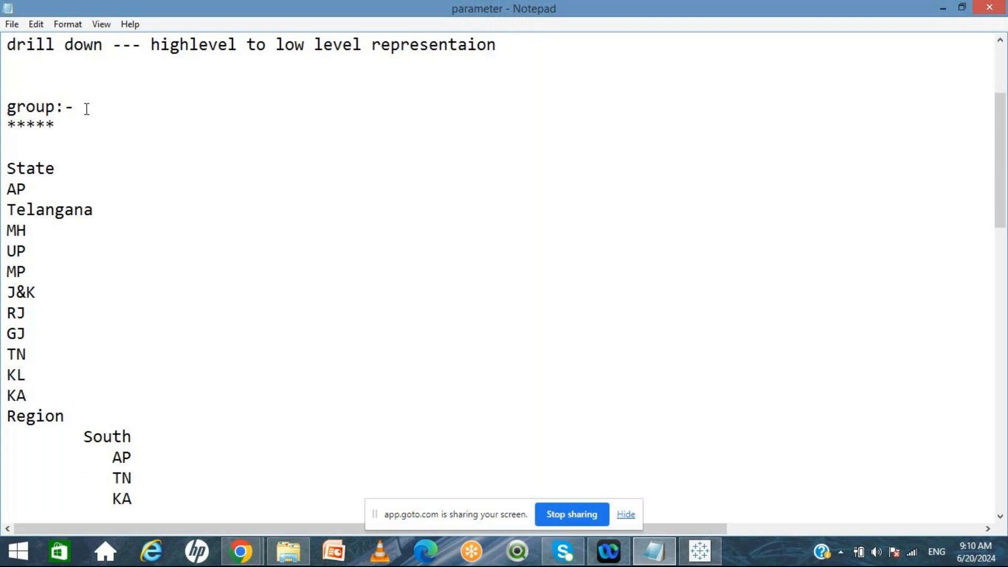
pyautogui.write('Age Group')
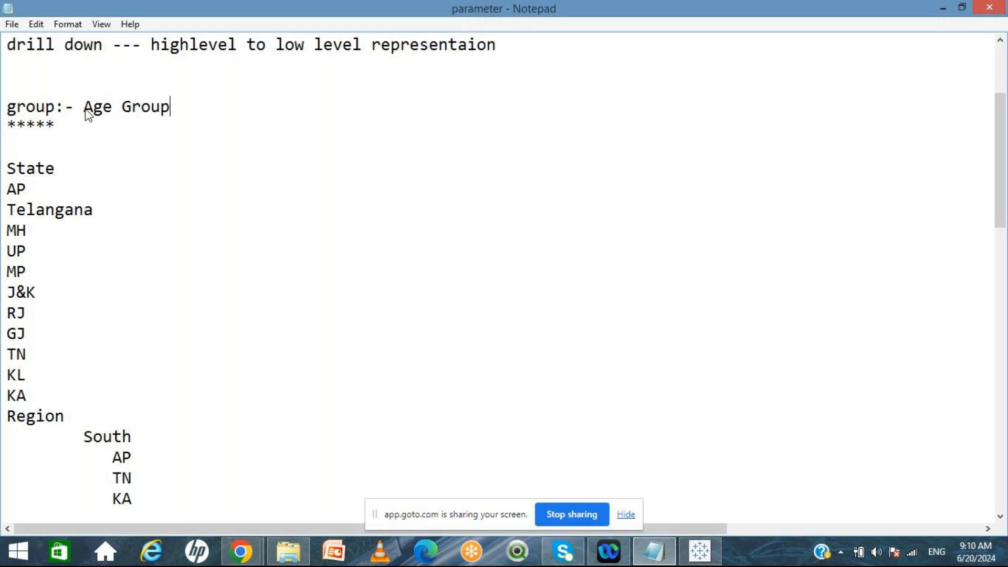
# Continue the group heading with "Analsys --Category----Region" after "Age Group"
pyautogui.write(' Analsys  --')
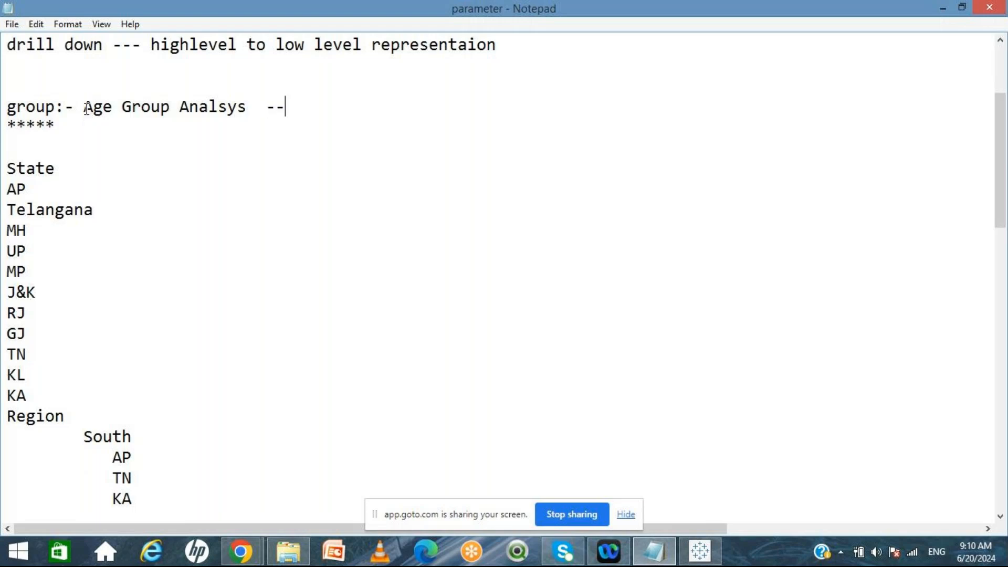
pyautogui.write('Category----REgion')
pyautogui.press('BackSpace')
pyautogui.press('BackSpace')
pyautogui.press('BackSpace')
pyautogui.press('BackSpace')
pyautogui.press('BackSpace')
pyautogui.write('e')
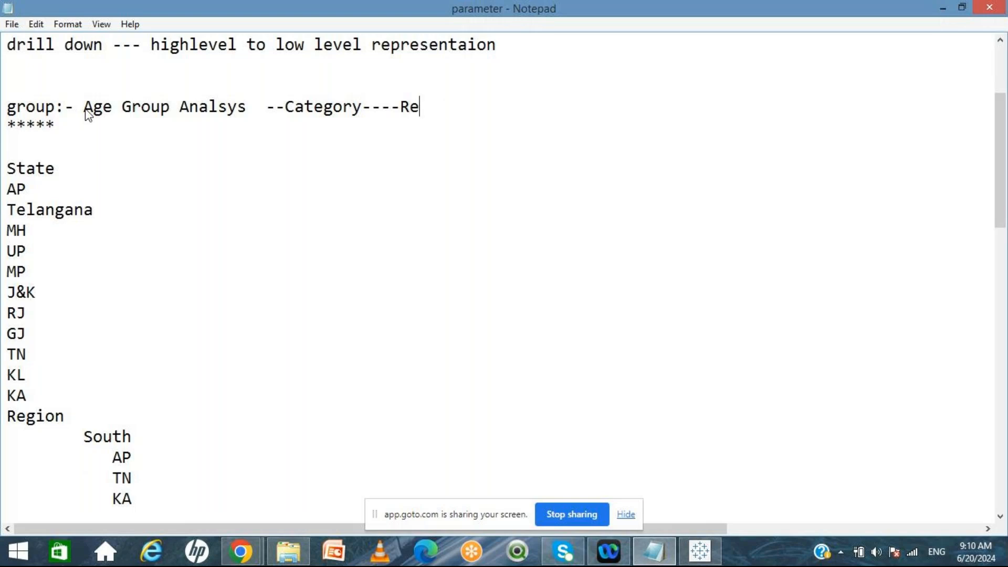
pyautogui.write('gion')
# Examine the Category and Region terms in the group heading and the list of states below it
pyautogui.doubleClick(305, 109)
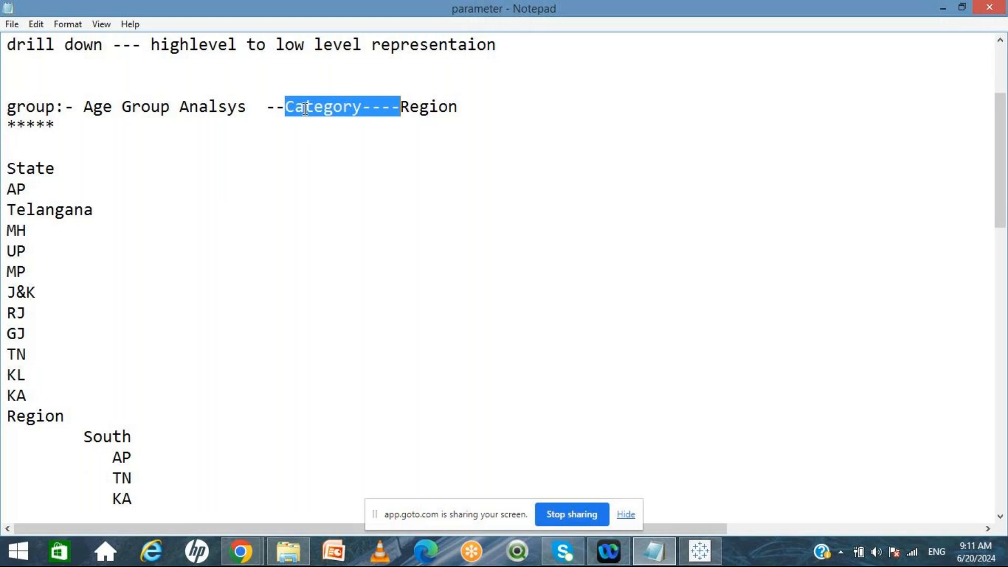
pyautogui.doubleClick(441, 108)
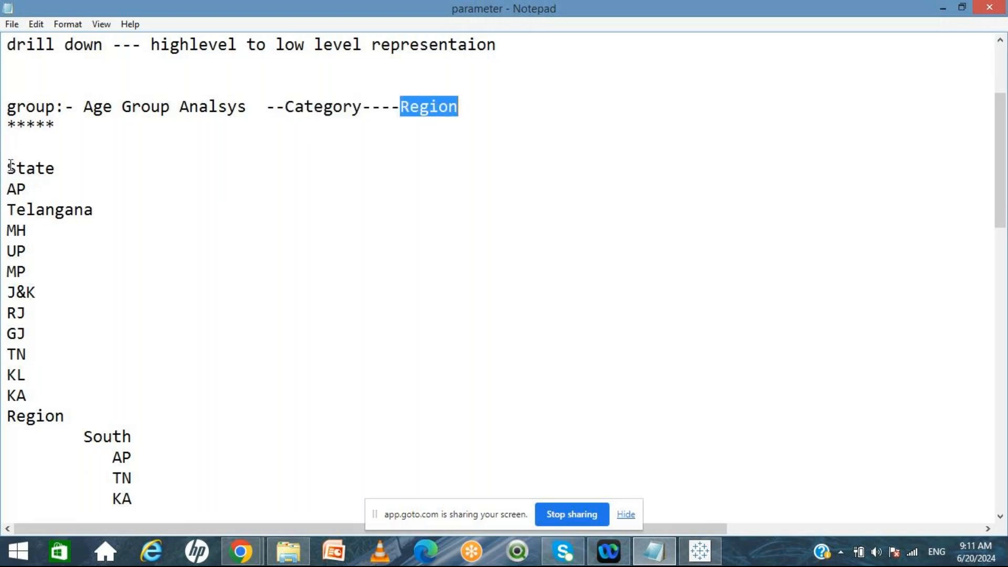
pyautogui.moveTo(10, 167); pyautogui.dragTo(77, 392)
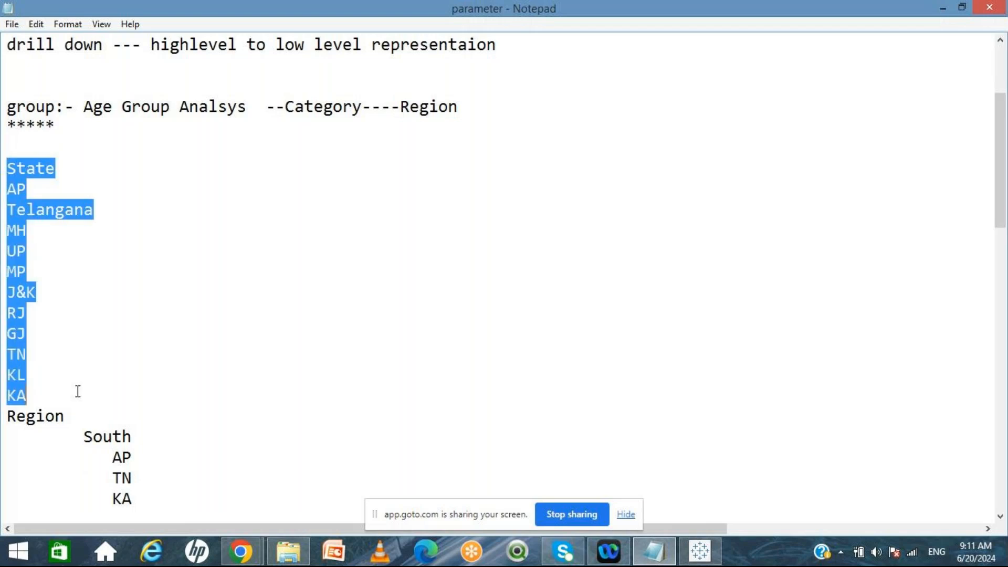
pyautogui.click(70, 274)
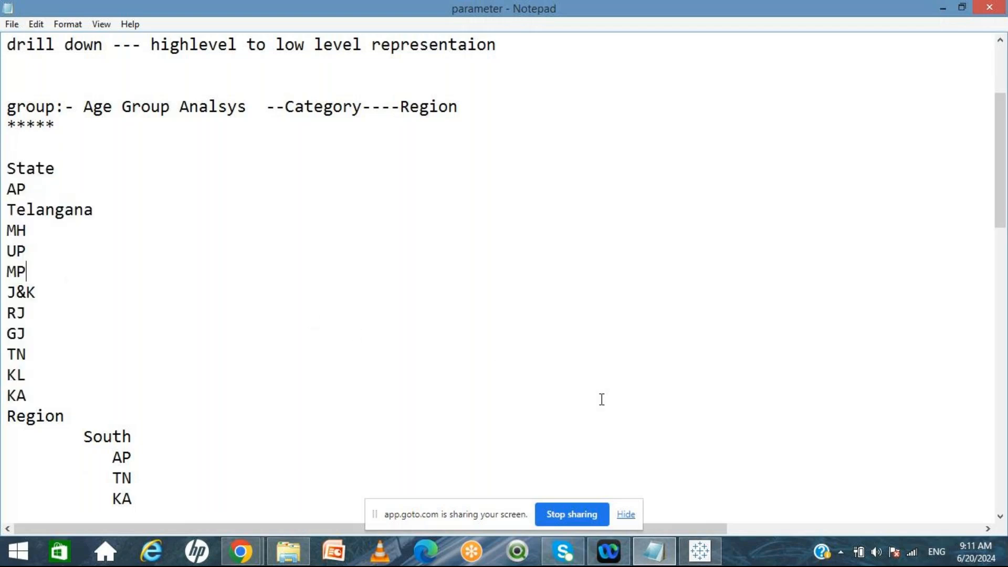
# Switch to Tableau, hide the screen-sharing notice covering the sheet tabs, and add a new worksheet
pyautogui.click(700, 552)
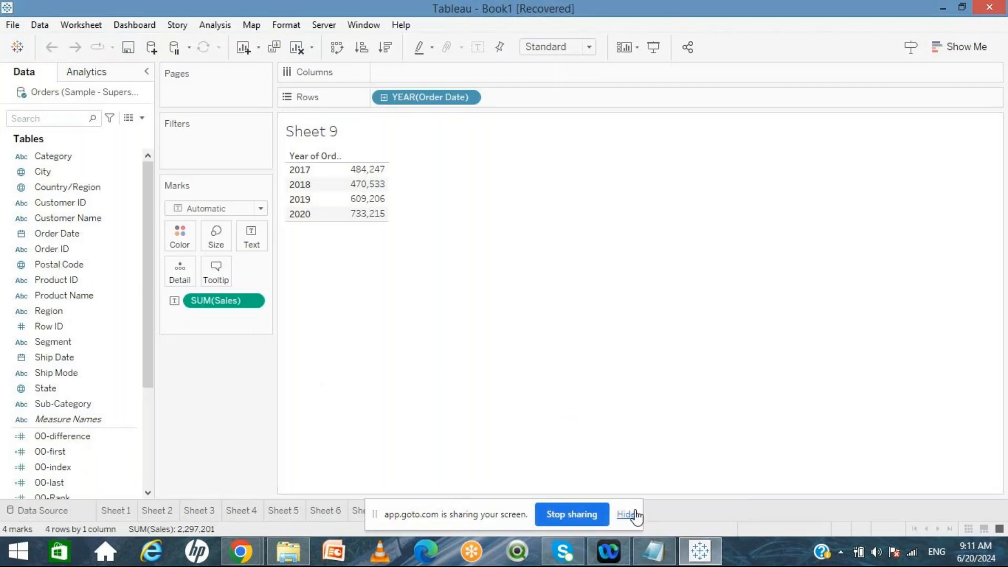
pyautogui.click(625, 514)
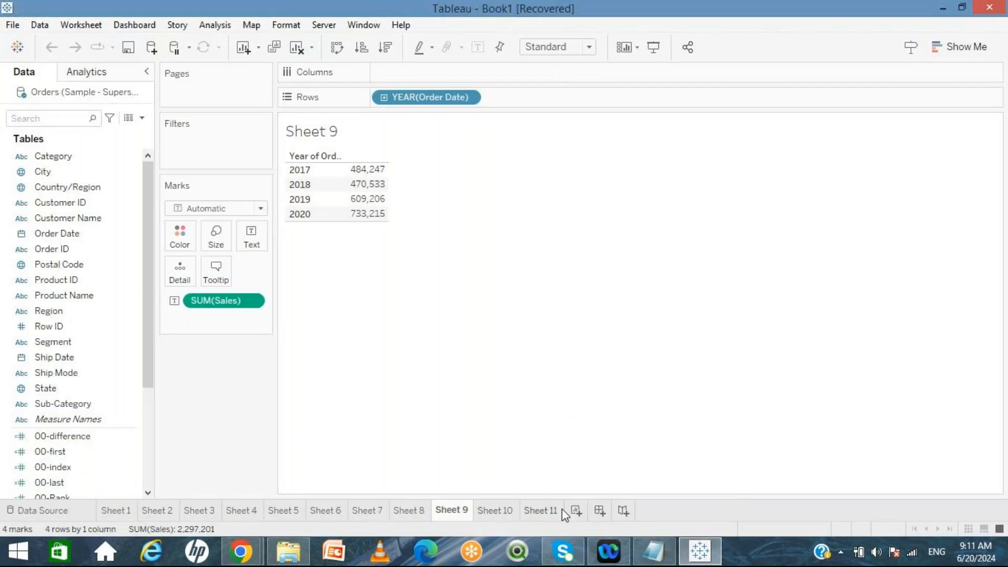
pyautogui.click(575, 511)
# Build a text table with Customer Name on Rows and Sales as the text value
pyautogui.click(73, 222)
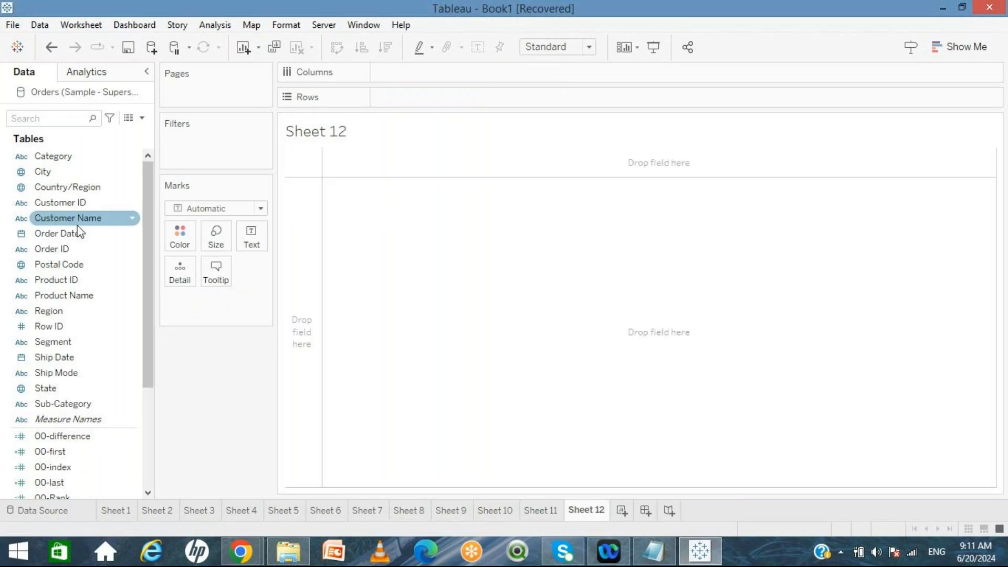
pyautogui.moveTo(74, 225); pyautogui.dragTo(428, 105)
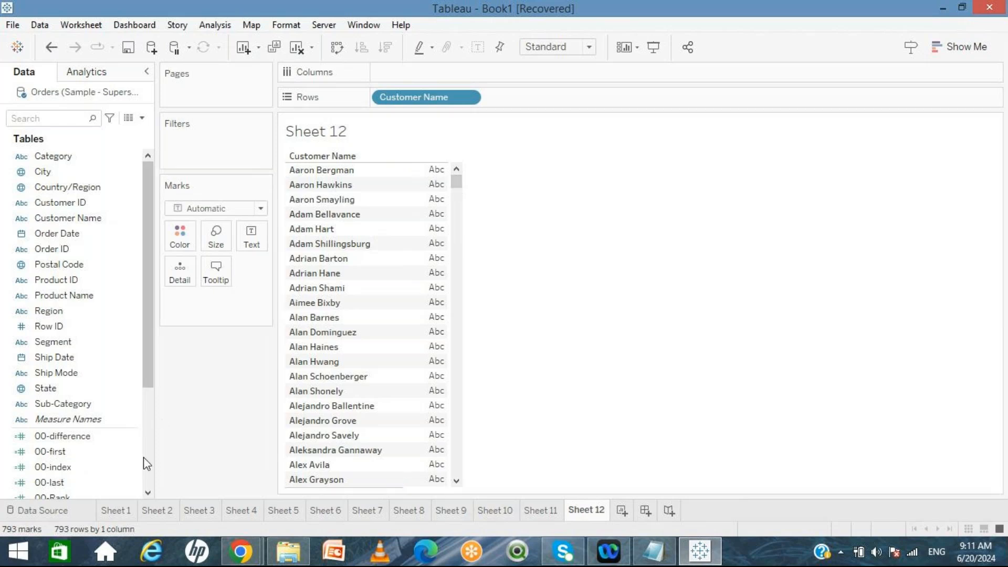
pyautogui.scroll(-3, 147, 471)
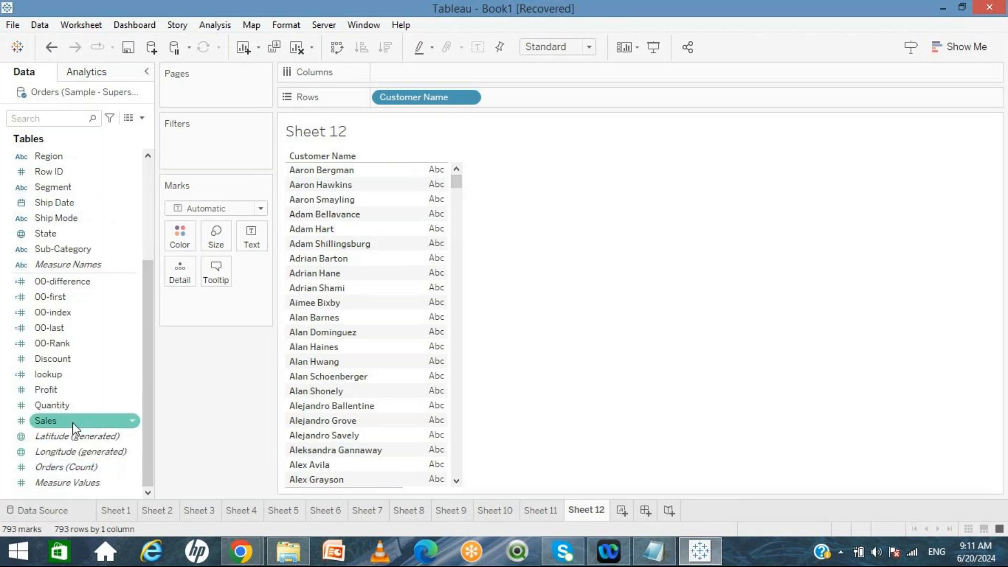
pyautogui.moveTo(71, 423); pyautogui.dragTo(251, 239)
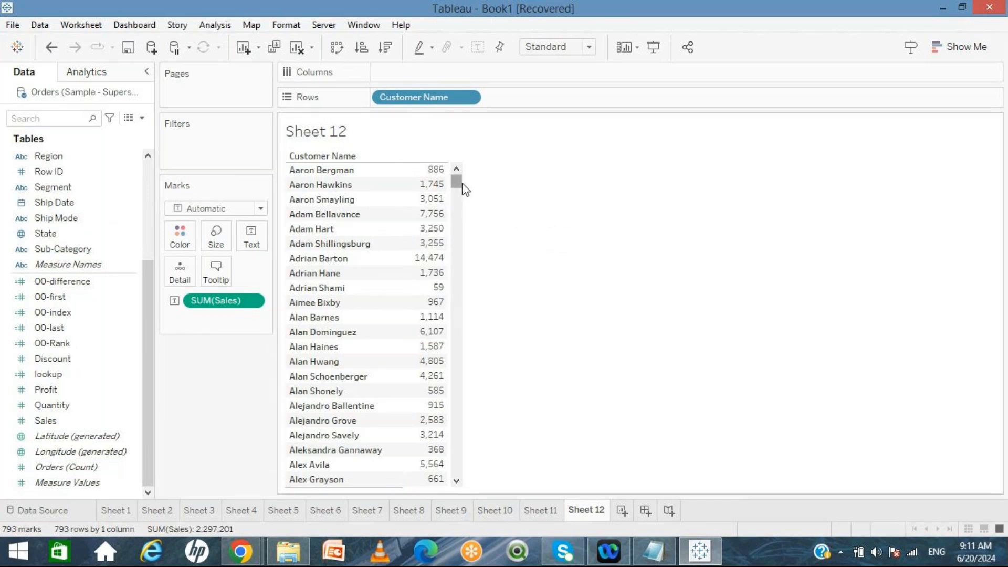
# Look through the customer sales table and start creating a group from the Customer Name field
pyautogui.moveTo(462, 184); pyautogui.dragTo(462, 191)
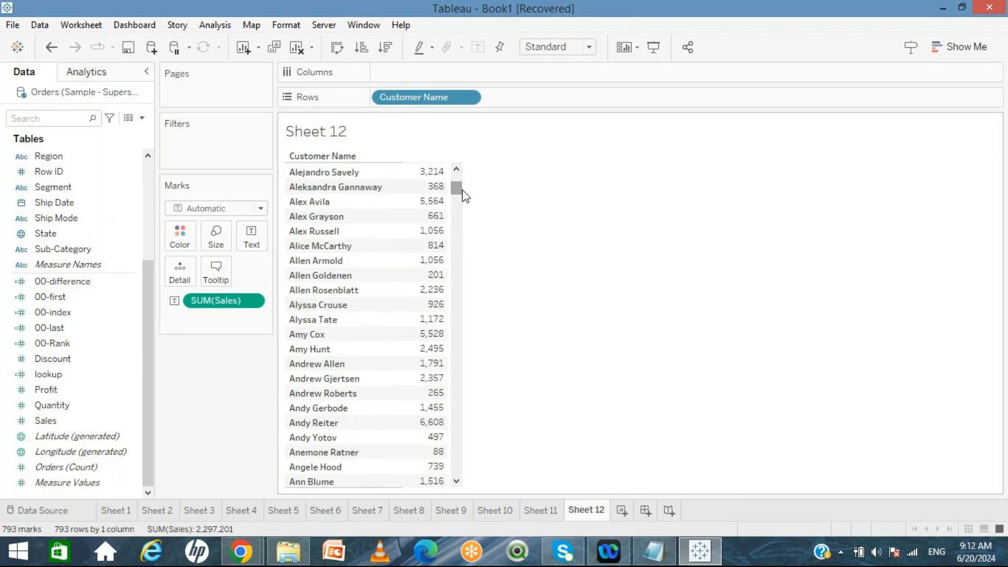
pyautogui.moveTo(464, 196); pyautogui.dragTo(463, 182)
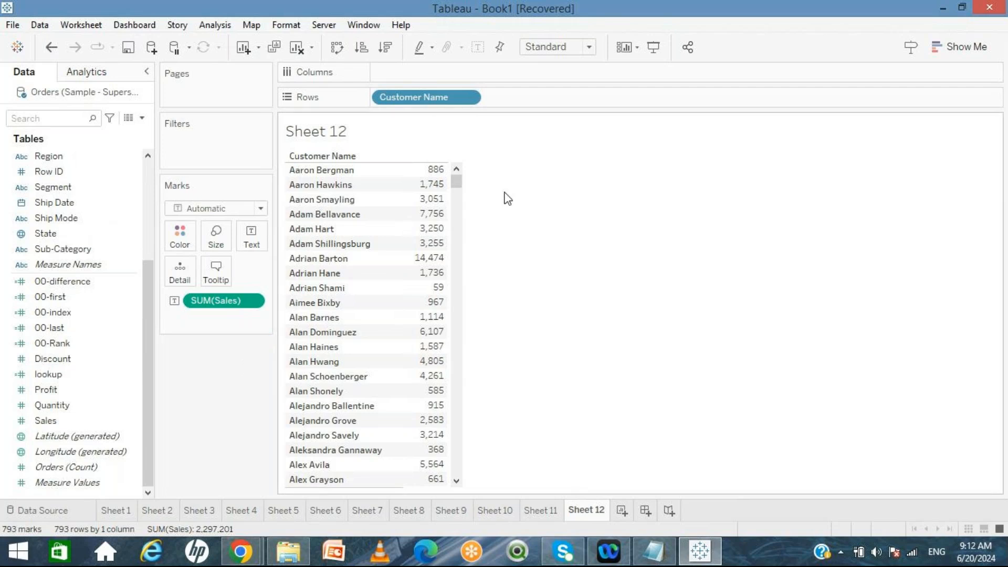
pyautogui.moveTo(460, 186)
pyautogui.mouseDown()
pyautogui.moveTo(459, 295)
pyautogui.moveTo(457, 177)
pyautogui.mouseUp()
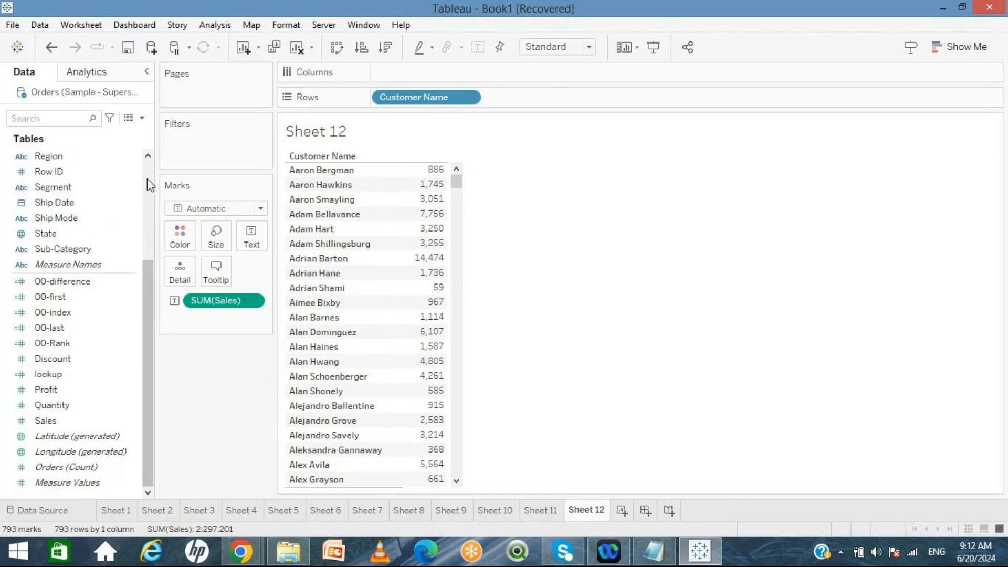
pyautogui.scroll(4, 146, 184)
pyautogui.click(83, 218)
pyautogui.rightClick(81, 217)
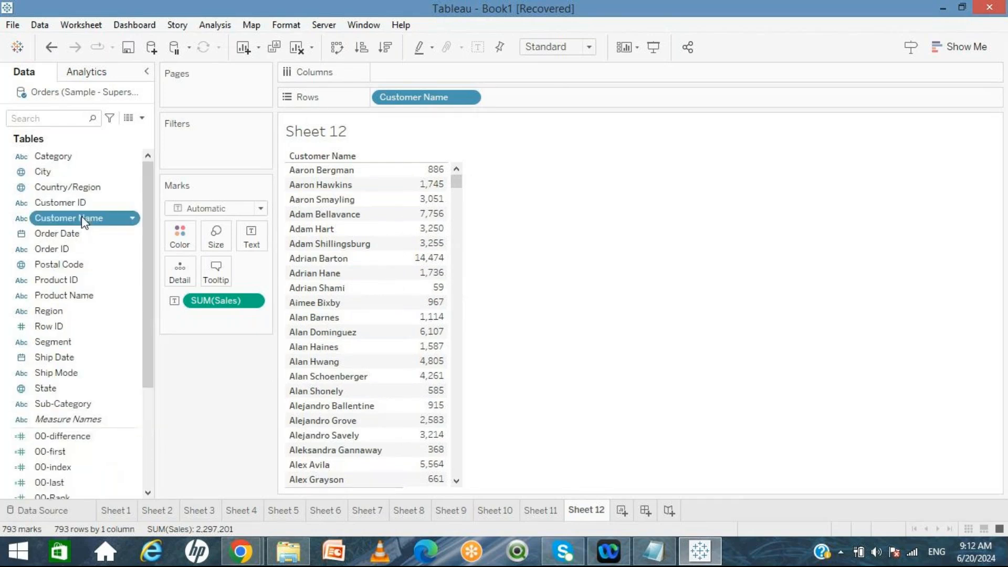
pyautogui.moveTo(155, 342)
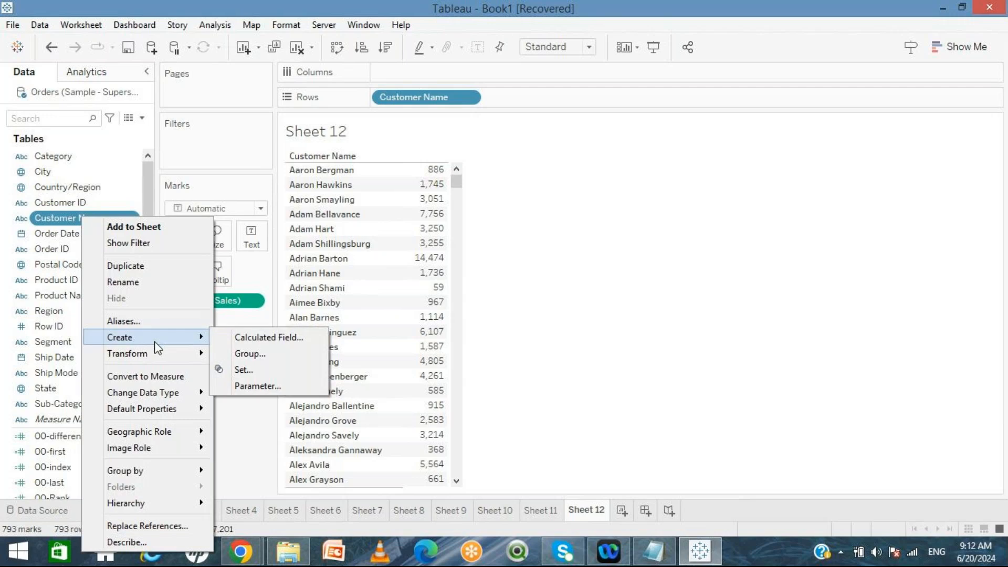
pyautogui.click(261, 354)
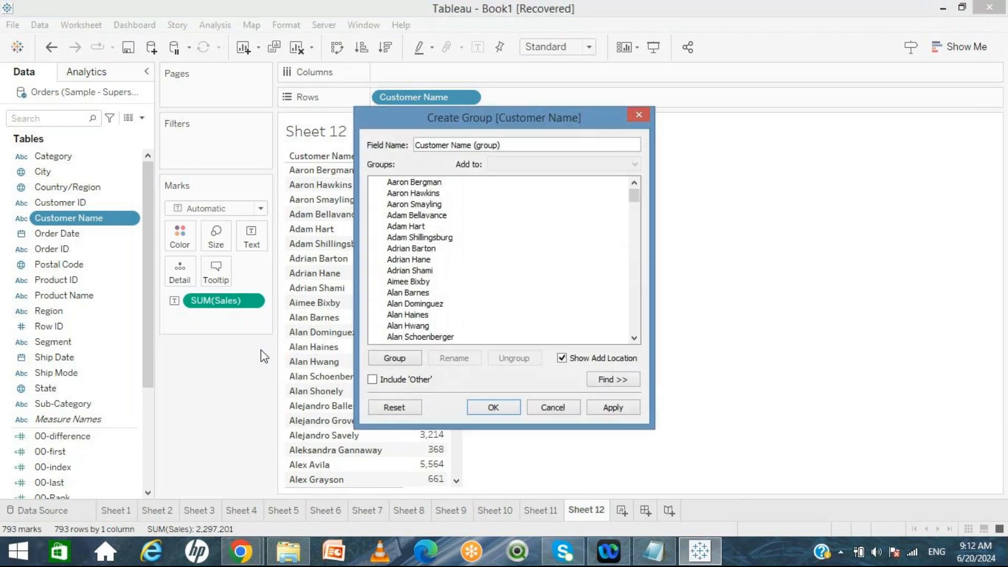
# Group the customers whose names start with A, name the group GroupA, and collapse it
pyautogui.click(415, 182)
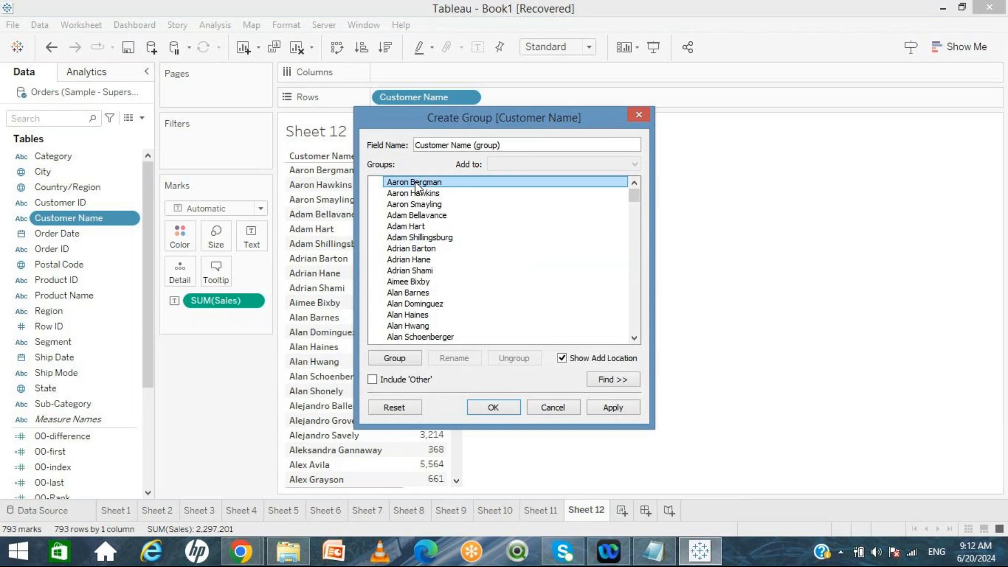
pyautogui.hotkey('shift', 'Down')
pyautogui.hotkey('shift', 'Down')
pyautogui.hotkey('shift', 'Down')
pyautogui.hotkey('shift', 'Down')
pyautogui.hotkey('shift', 'Down')
pyautogui.hotkey('shift', 'Down')
pyautogui.hotkey('shift', 'Down')
pyautogui.hotkey('shift', 'Down')
pyautogui.hotkey('shift', 'Down')
pyautogui.hotkey('shift', 'Down')
pyautogui.hotkey('shift', 'Down')
pyautogui.hotkey('shift', 'Down')
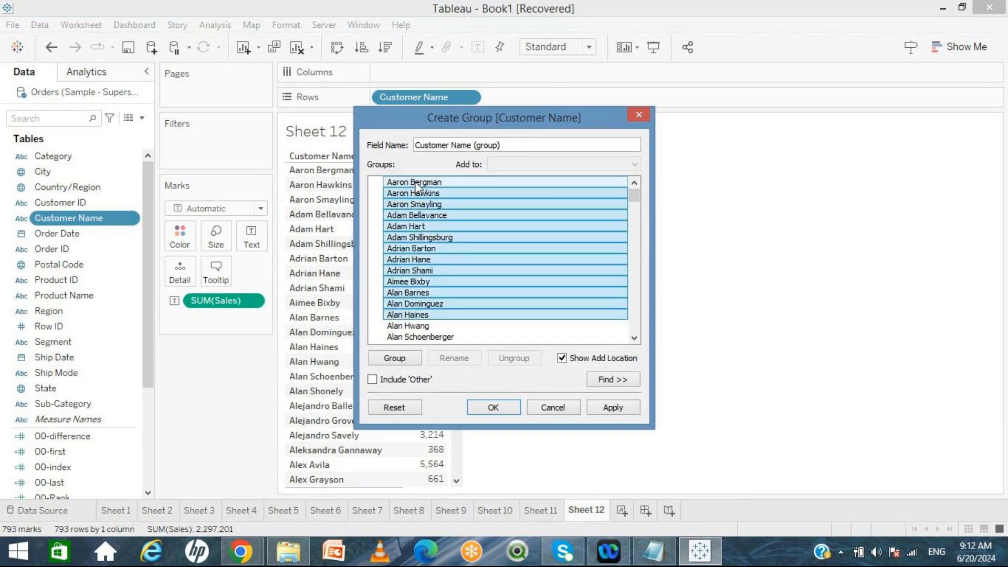
pyautogui.hotkey('shift', 'Down')
pyautogui.hotkey('shift', 'Down')
pyautogui.hotkey('shift', 'Down')
pyautogui.hotkey('shift', 'Down')
pyautogui.hotkey('shift', 'Down')
pyautogui.hotkey('shift', 'Down')
pyautogui.hotkey('shift', 'Down')
pyautogui.hotkey('shift', 'Down')
pyautogui.hotkey('shift', 'Down')
pyautogui.hotkey('shift', 'Down')
pyautogui.hotkey('shift', 'Down')
pyautogui.hotkey('shift', 'Down')
pyautogui.hotkey('shift', 'Down')
pyautogui.hotkey('shift', 'Down')
pyautogui.hotkey('shift', 'Down')
pyautogui.hotkey('shift', 'Down')
pyautogui.hotkey('shift', 'Down')
pyautogui.hotkey('shift', 'Down')
pyautogui.hotkey('shift', 'Down')
pyautogui.hotkey('shift', 'Down')
pyautogui.hotkey('shift', 'Down')
pyautogui.hotkey('shift', 'Down')
pyautogui.hotkey('shift', 'Down')
pyautogui.hotkey('shift', 'Down')
pyautogui.hotkey('shift', 'Down')
pyautogui.hotkey('shift', 'Down')
pyautogui.hotkey('shift', 'Down')
pyautogui.hotkey('shift', 'Down')
pyautogui.hotkey('shift', 'Down')
pyautogui.hotkey('shift', 'Down')
pyautogui.hotkey('shift', 'Down')
pyautogui.hotkey('shift', 'Down')
pyautogui.hotkey('shift', 'Down')
pyautogui.hotkey('shift', 'Down')
pyautogui.hotkey('shift', 'Down')
pyautogui.hotkey('shift', 'Down')
pyautogui.hotkey('shift', 'Down')
pyautogui.hotkey('shift', 'Down')
pyautogui.hotkey('shift', 'Down')
pyautogui.hotkey('shift', 'Down')
pyautogui.hotkey('shift', 'Down')
pyautogui.hotkey('shift', 'Down')
pyautogui.hotkey('shift', 'Down')
pyautogui.hotkey('shift', 'Down')
pyautogui.hotkey('shift', 'Down')
pyautogui.hotkey('shift', 'Down')
pyautogui.hotkey('shift', 'Down')
pyautogui.hotkey('shift', 'Down')
pyautogui.hotkey('shift', 'Down')
pyautogui.hotkey('shift', 'Down')
pyautogui.hotkey('shift', 'Down')
pyautogui.hotkey('shift', 'Down')
pyautogui.hotkey('shift', 'Down')
pyautogui.hotkey('shift', 'Down')
pyautogui.hotkey('shift', 'Down')
pyautogui.hotkey('shift', 'Down')
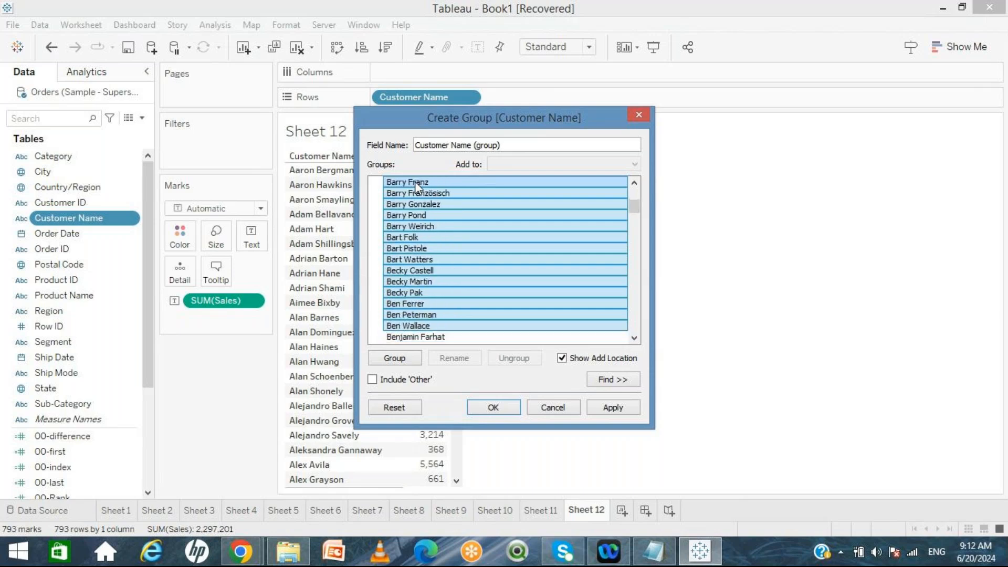
pyautogui.hotkey('shift', 'Up')
pyautogui.hotkey('shift', 'Up')
pyautogui.hotkey('shift', 'Up')
pyautogui.hotkey('shift', 'Up')
pyautogui.hotkey('shift', 'Up')
pyautogui.hotkey('shift', 'Up')
pyautogui.hotkey('shift', 'Up')
pyautogui.hotkey('shift', 'Up')
pyautogui.hotkey('shift', 'Up')
pyautogui.hotkey('shift', 'Up')
pyautogui.hotkey('shift', 'Up')
pyautogui.hotkey('shift', 'Up')
pyautogui.hotkey('shift', 'Up')
pyautogui.hotkey('shift', 'Up')
pyautogui.hotkey('shift', 'Up')
pyautogui.hotkey('shift', 'Up')
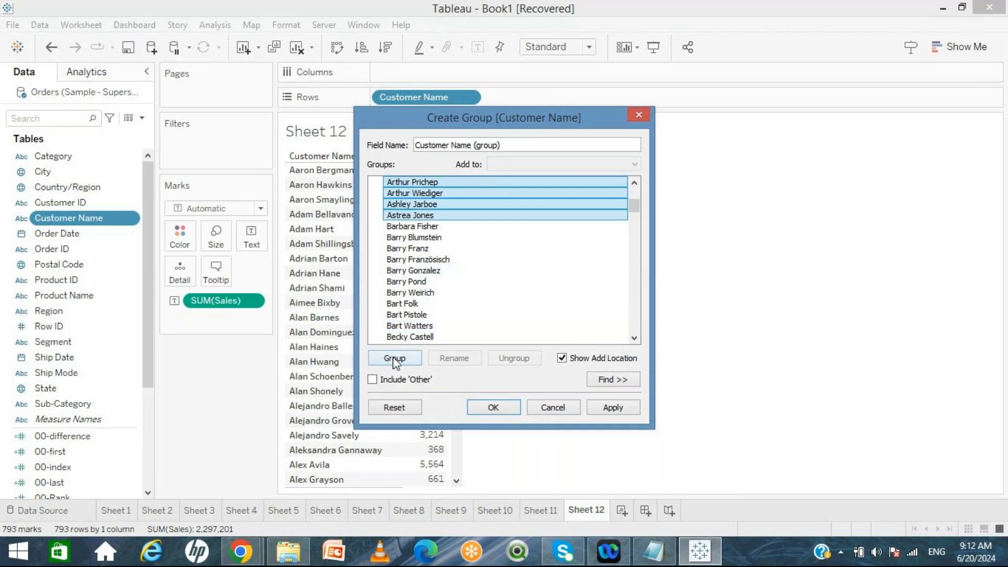
pyautogui.click(400, 362)
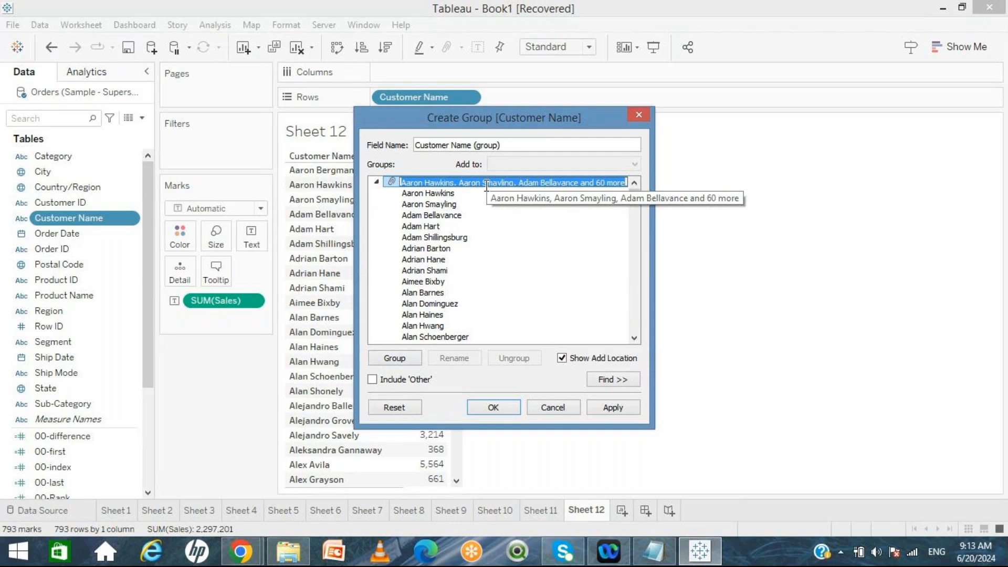
pyautogui.write('GroupA')
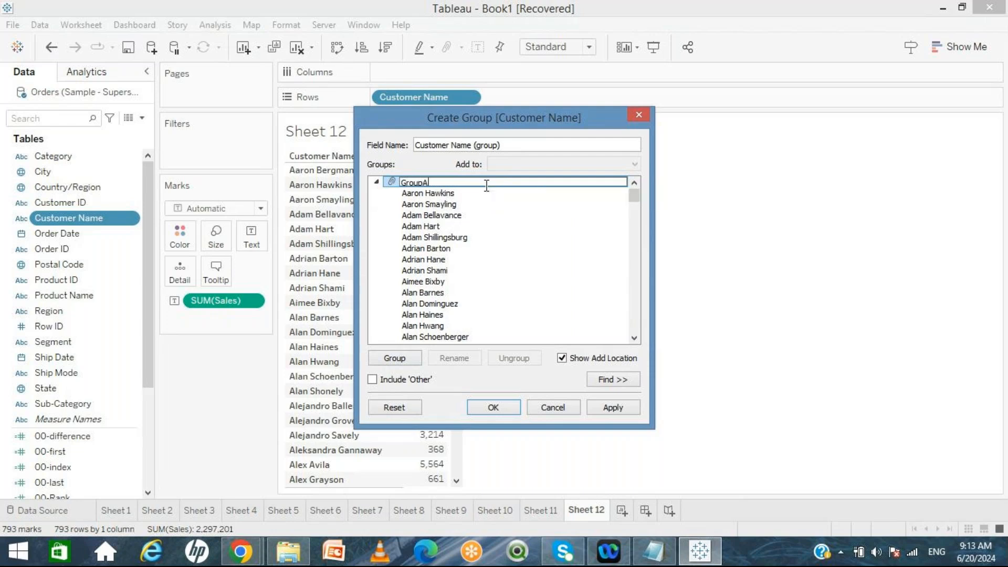
pyautogui.click(378, 182)
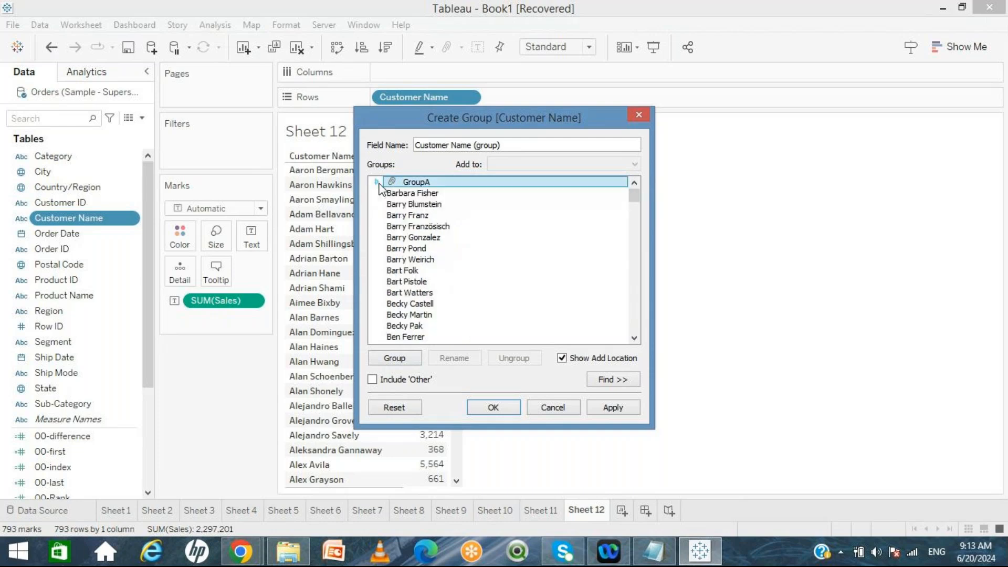
# Group the customers whose names start with B, name the group GroupB, and collapse it
pyautogui.click(399, 195)
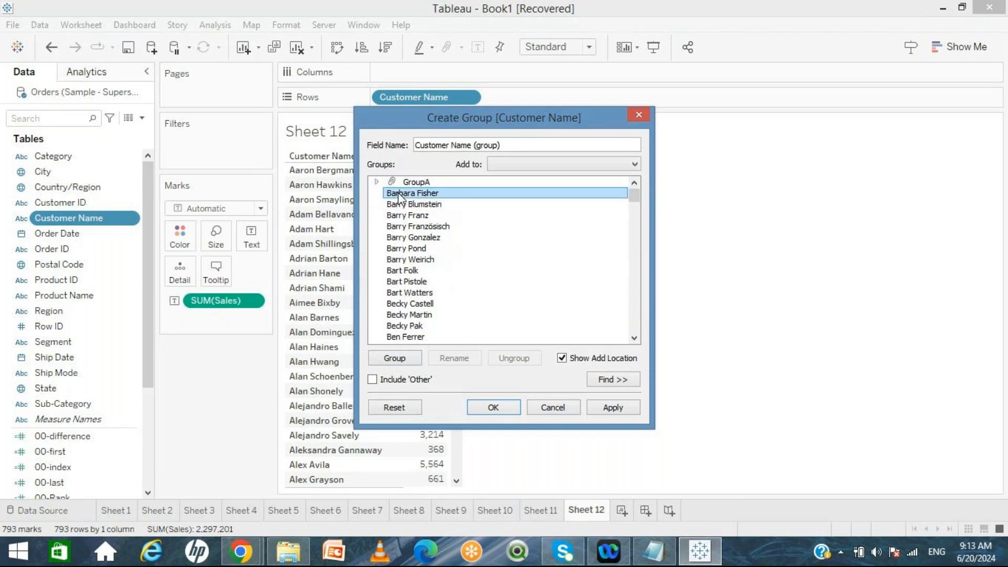
pyautogui.hotkey('shift', 'Down')
pyautogui.hotkey('shift', 'Down')
pyautogui.hotkey('shift', 'Down')
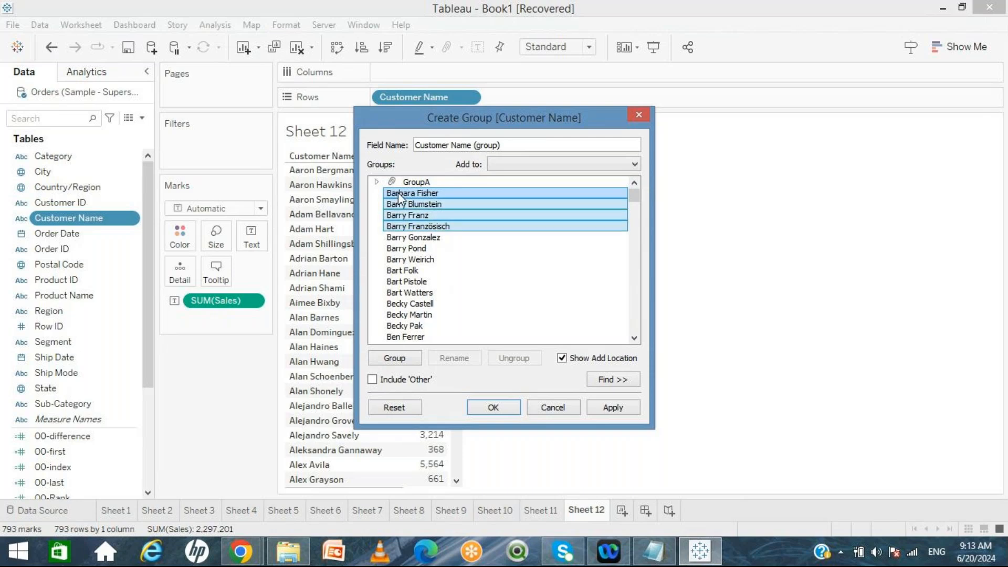
pyautogui.hotkey('shift', 'Down')
pyautogui.hotkey('shift', 'Down')
pyautogui.hotkey('shift', 'Down')
pyautogui.hotkey('shift', 'Down')
pyautogui.hotkey('shift', 'Down')
pyautogui.hotkey('shift', 'Down')
pyautogui.hotkey('shift', 'Down')
pyautogui.hotkey('shift', 'Down')
pyautogui.hotkey('shift', 'Down')
pyautogui.hotkey('shift', 'Down')
pyautogui.hotkey('shift', 'Down')
pyautogui.hotkey('shift', 'Down')
pyautogui.hotkey('shift', 'Down')
pyautogui.hotkey('shift', 'Down')
pyautogui.hotkey('shift', 'Down')
pyautogui.hotkey('shift', 'Down')
pyautogui.hotkey('shift', 'Down')
pyautogui.hotkey('shift', 'Down')
pyautogui.hotkey('shift', 'Down')
pyautogui.hotkey('shift', 'Down')
pyautogui.hotkey('shift', 'Down')
pyautogui.hotkey('shift', 'Down')
pyautogui.hotkey('shift', 'Down')
pyautogui.hotkey('shift', 'Down')
pyautogui.hotkey('shift', 'Down')
pyautogui.hotkey('shift', 'Down')
pyautogui.hotkey('shift', 'Down')
pyautogui.hotkey('shift', 'Down')
pyautogui.hotkey('shift', 'Down')
pyautogui.hotkey('shift', 'Down')
pyautogui.hotkey('shift', 'Down')
pyautogui.hotkey('shift', 'Down')
pyautogui.hotkey('shift', 'Down')
pyautogui.hotkey('shift', 'Down')
pyautogui.hotkey('shift', 'Down')
pyautogui.hotkey('shift', 'Down')
pyautogui.hotkey('shift', 'Down')
pyautogui.hotkey('shift', 'Down')
pyautogui.hotkey('shift', 'Down')
pyautogui.hotkey('shift', 'Down')
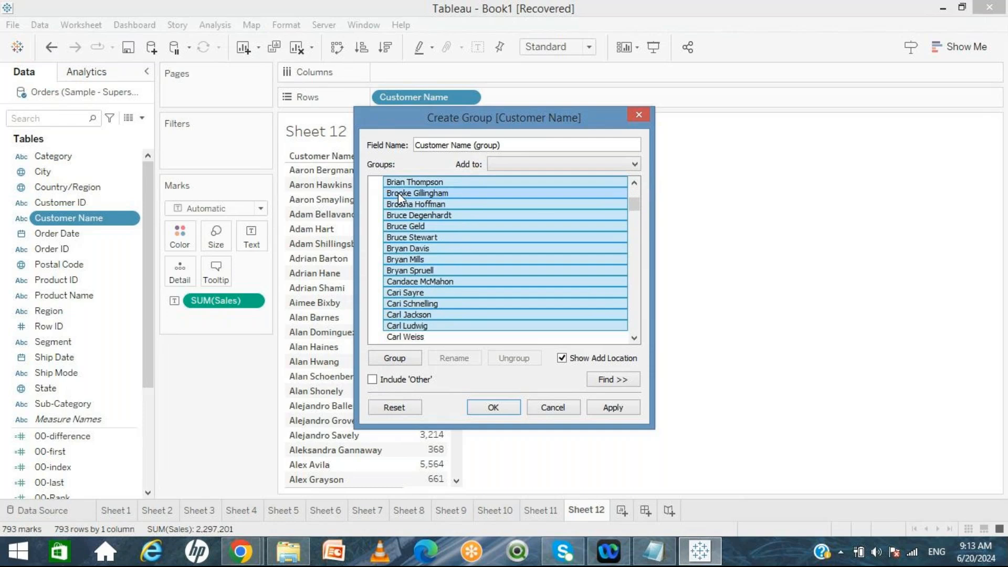
pyautogui.hotkey('shift', 'Up')
pyautogui.hotkey('shift', 'Up')
pyautogui.hotkey('shift', 'Up')
pyautogui.hotkey('shift', 'Up')
pyautogui.hotkey('shift', 'Up')
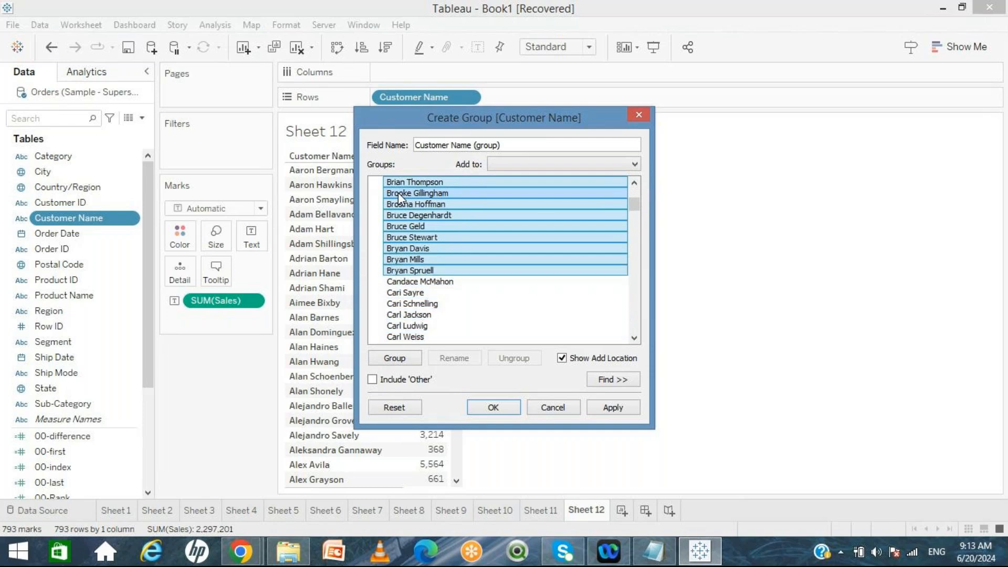
pyautogui.click(401, 356)
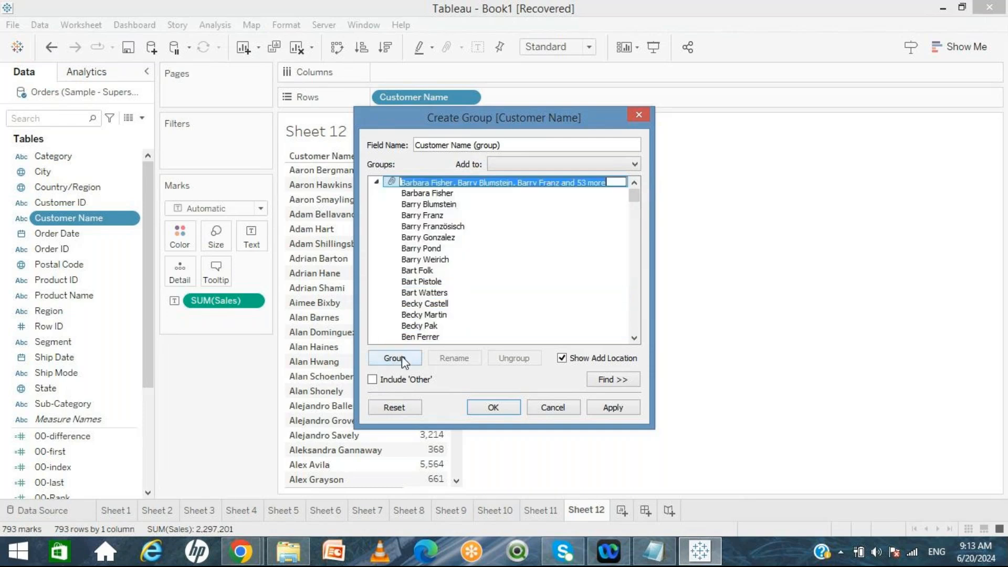
pyautogui.write('GroupB')
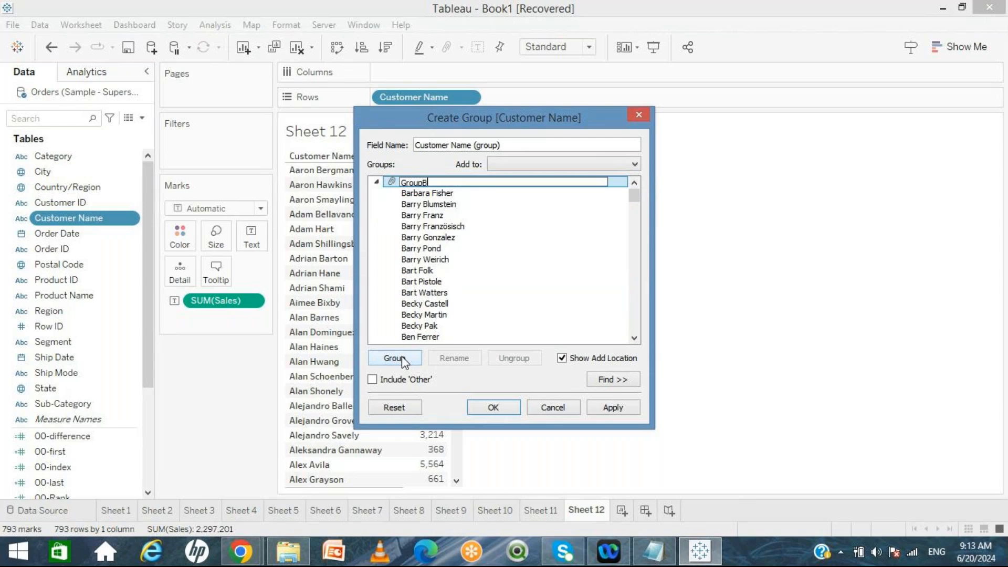
pyautogui.click(377, 183)
# Group the customers whose names start with C, name the group GroupC, and collapse it
pyautogui.click(393, 195)
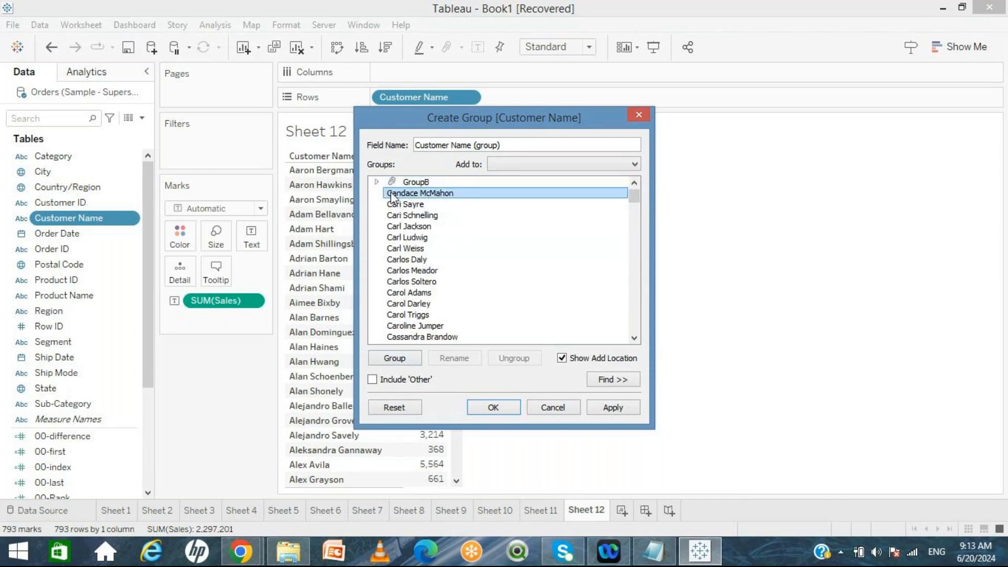
pyautogui.hotkey('shift', 'Down')
pyautogui.hotkey('shift', 'Down')
pyautogui.hotkey('shift', 'Down')
pyautogui.hotkey('shift', 'Down')
pyautogui.hotkey('shift', 'Down')
pyautogui.hotkey('shift', 'Down')
pyautogui.hotkey('shift', 'Down')
pyautogui.hotkey('shift', 'Down')
pyautogui.hotkey('shift', 'Down')
pyautogui.hotkey('shift', 'Down')
pyautogui.hotkey('shift', 'Down')
pyautogui.hotkey('shift', 'Down')
pyautogui.hotkey('shift', 'Down')
pyautogui.hotkey('shift', 'Down')
pyautogui.hotkey('shift', 'Down')
pyautogui.hotkey('shift', 'Down')
pyautogui.hotkey('shift', 'Down')
pyautogui.hotkey('shift', 'Down')
pyautogui.hotkey('shift', 'Down')
pyautogui.hotkey('shift', 'Down')
pyautogui.hotkey('shift', 'Down')
pyautogui.hotkey('shift', 'Down')
pyautogui.hotkey('shift', 'Down')
pyautogui.hotkey('shift', 'Down')
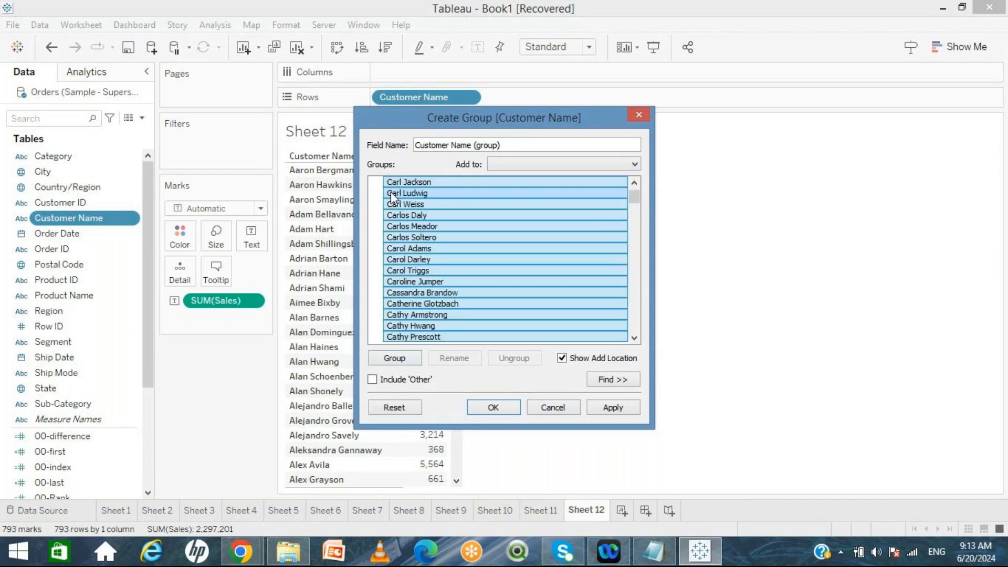
pyautogui.hotkey('shift', 'Down')
pyautogui.hotkey('shift', 'Down')
pyautogui.hotkey('shift', 'Down')
pyautogui.hotkey('shift', 'Down')
pyautogui.hotkey('shift', 'Down')
pyautogui.hotkey('shift', 'Down')
pyautogui.hotkey('shift', 'Down')
pyautogui.hotkey('shift', 'Down')
pyautogui.hotkey('shift', 'Down')
pyautogui.hotkey('shift', 'Down')
pyautogui.hotkey('shift', 'Down')
pyautogui.hotkey('shift', 'Down')
pyautogui.hotkey('shift', 'Up')
pyautogui.hotkey('shift', 'Up')
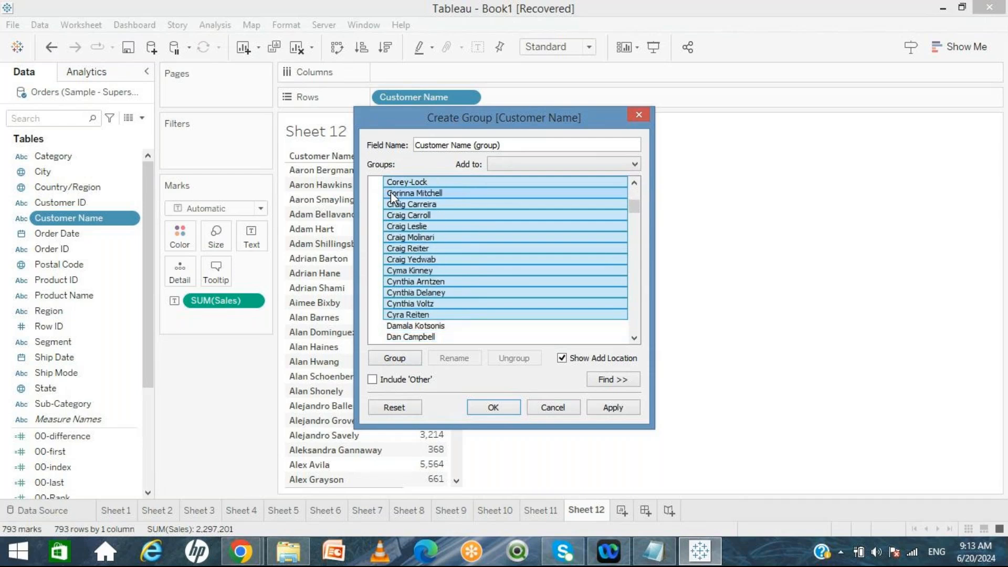
pyautogui.click(388, 358)
pyautogui.write('GroupC')
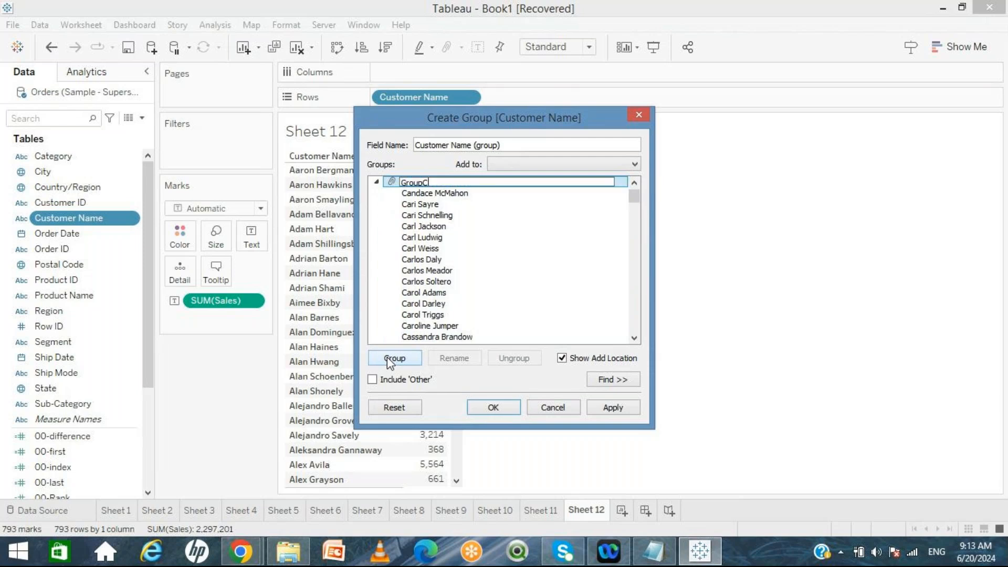
pyautogui.press('Return')
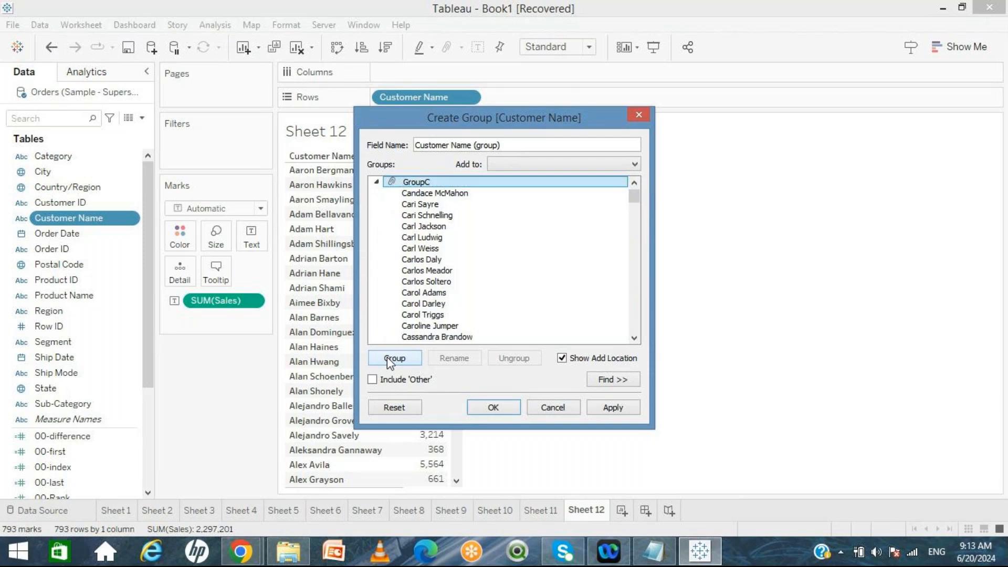
pyautogui.click(376, 182)
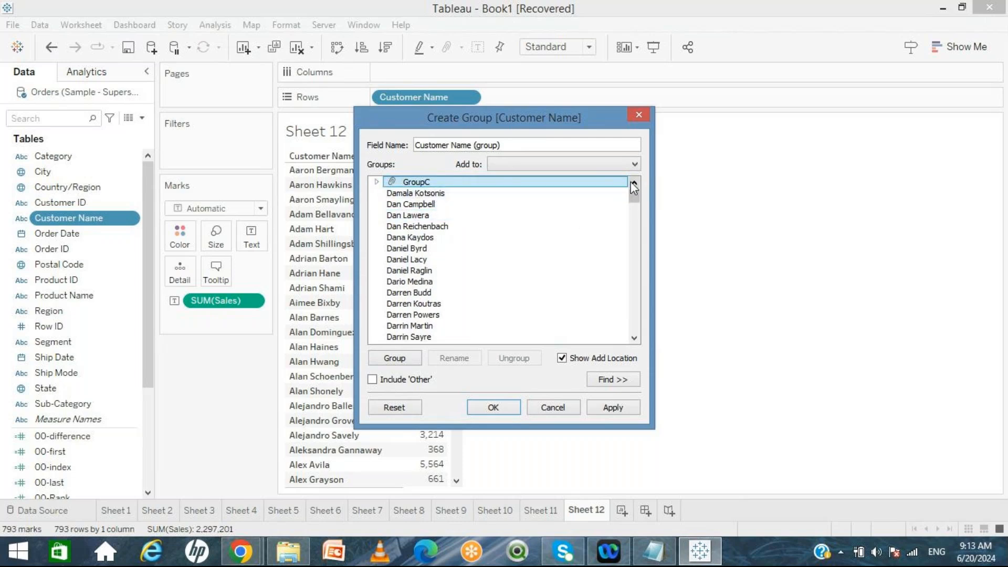
# Include the remaining customers as an 'Other' group renamed OtherGroups, and confirm the Customer Name (group) field
pyautogui.scroll(1, 631, 181)
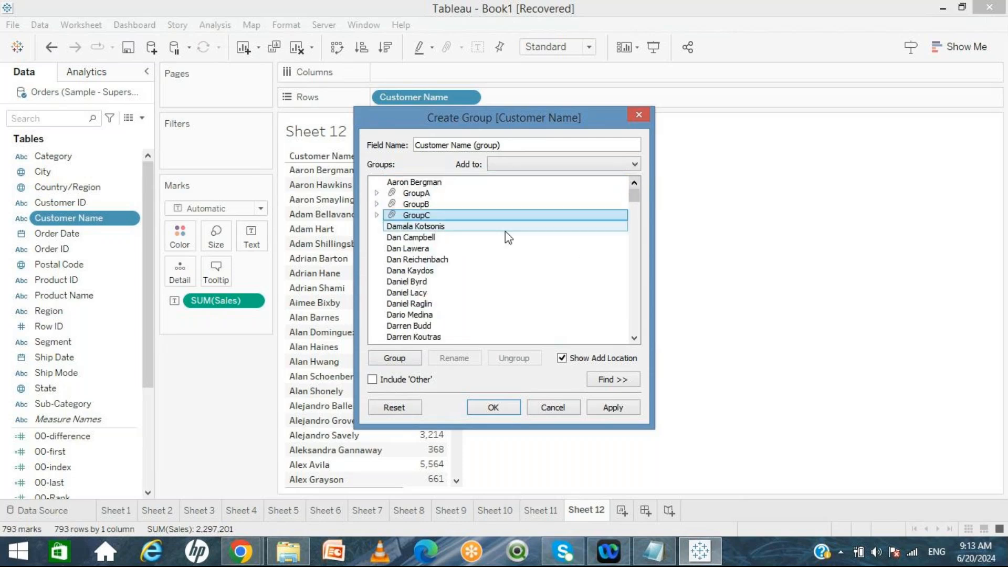
pyautogui.click(456, 229)
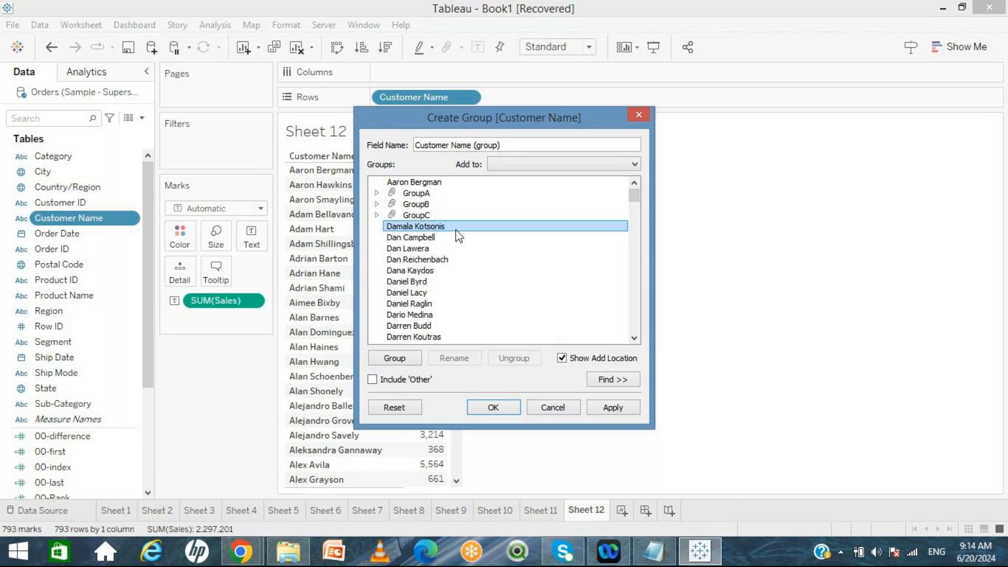
pyautogui.click(373, 380)
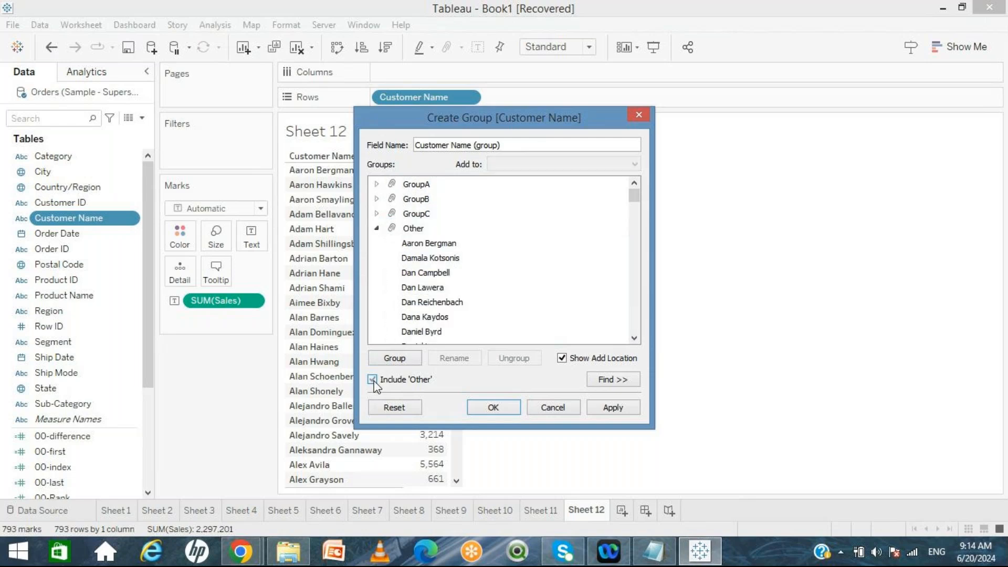
pyautogui.click(377, 229)
pyautogui.click(412, 229)
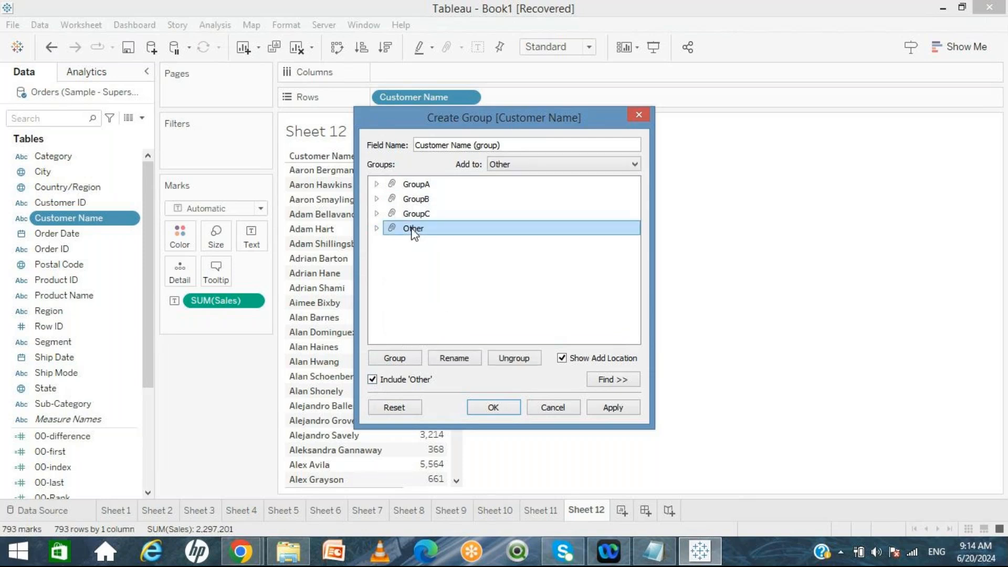
pyautogui.click(454, 360)
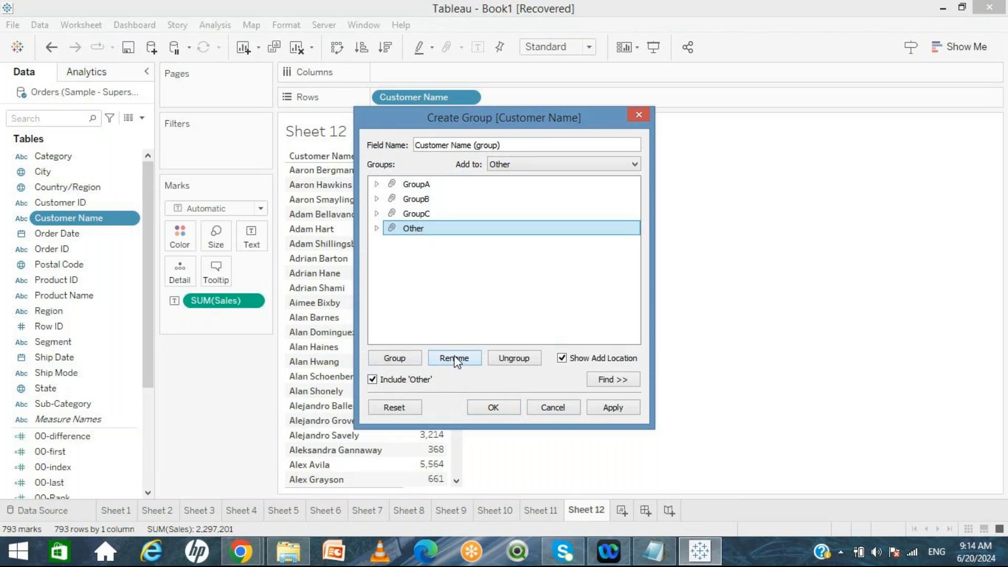
pyautogui.press('BackSpace')
pyautogui.write('OtherGroups')
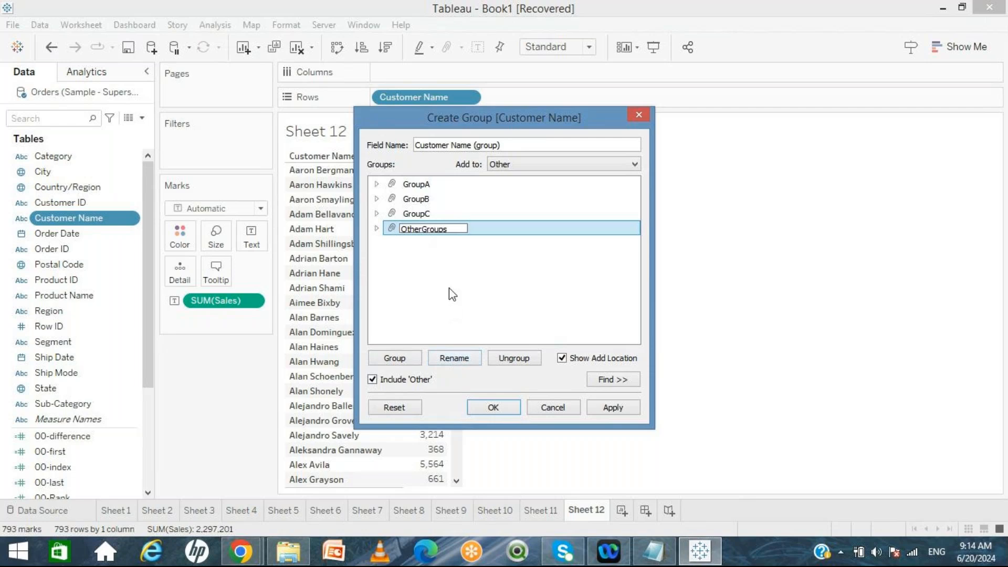
pyautogui.click(448, 244)
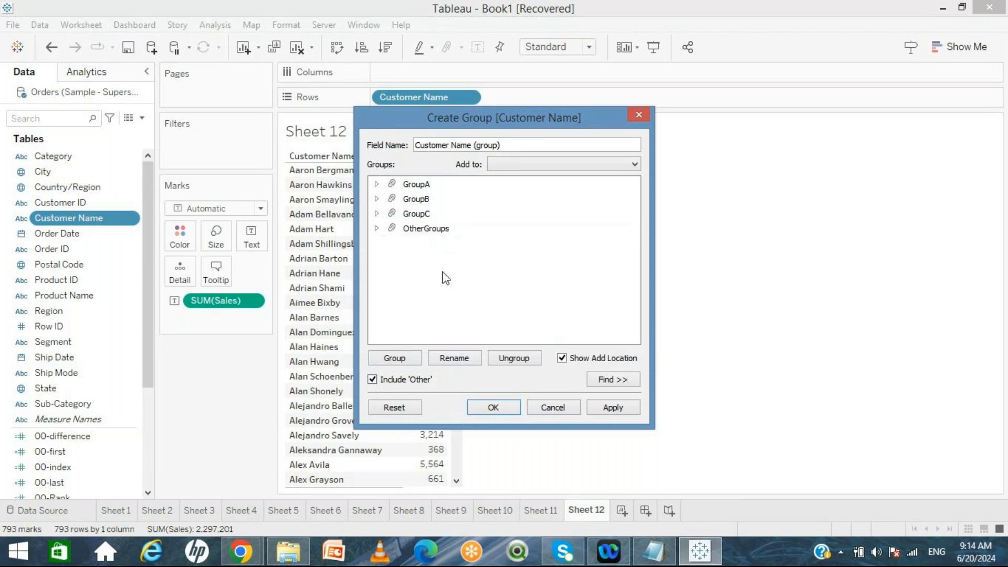
pyautogui.click(485, 408)
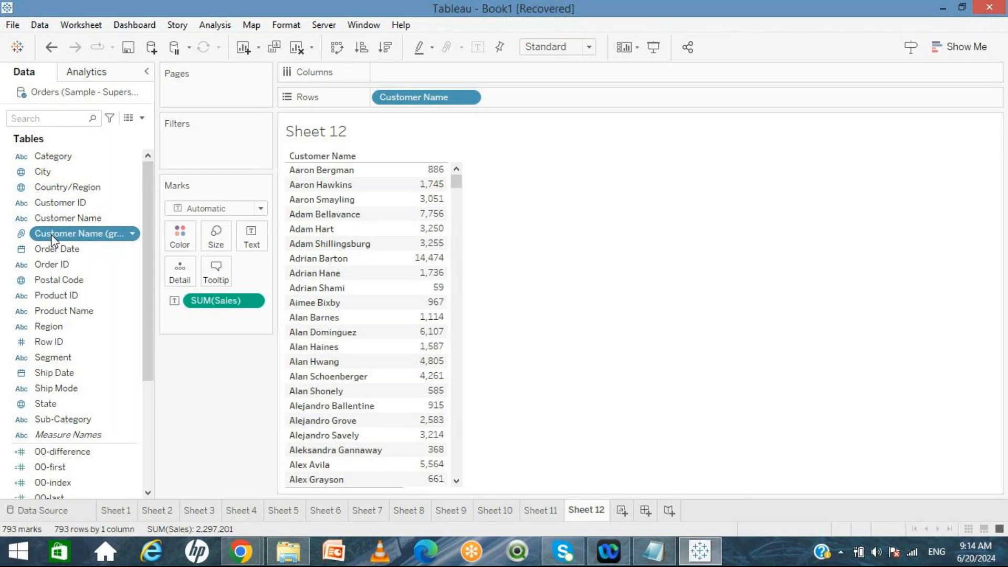
# Place Customer Name (group) ahead of Customer Name on Rows and look through the grouped customers
pyautogui.moveTo(52, 239)
pyautogui.mouseDown()
pyautogui.moveTo(386, 97)
pyautogui.moveTo(379, 102)
pyautogui.mouseUp()
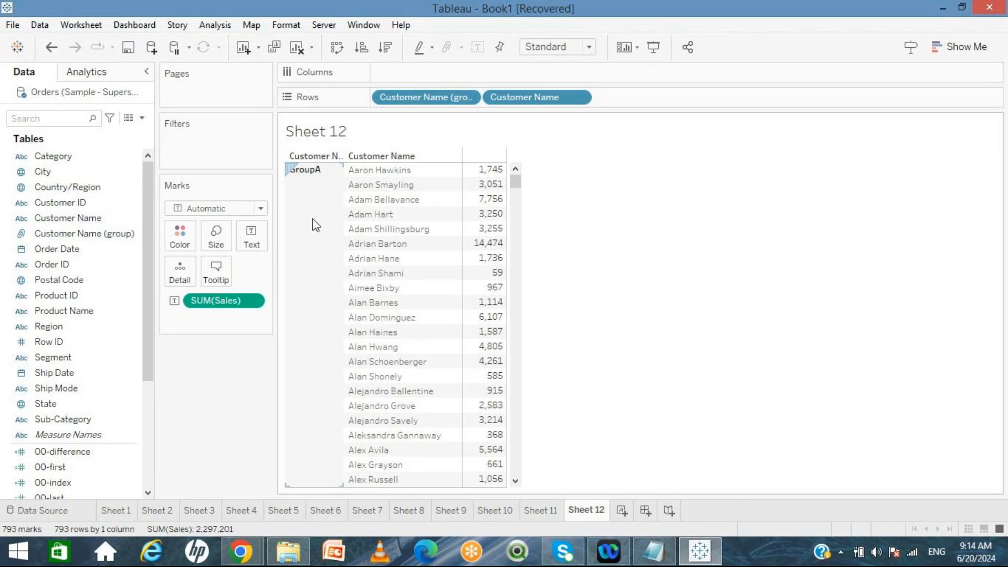
pyautogui.moveTo(504, 196)
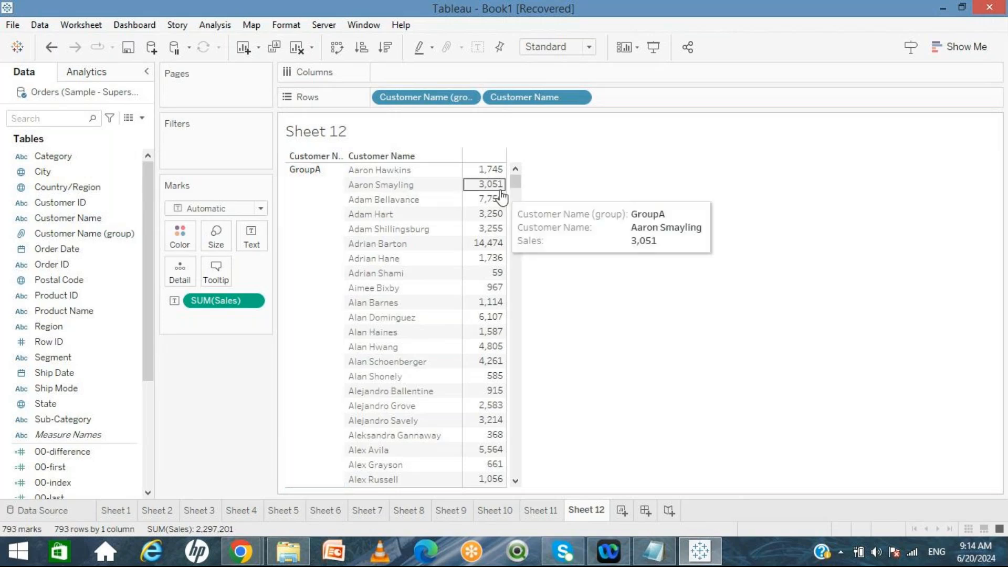
pyautogui.moveTo(515, 181)
pyautogui.mouseDown()
pyautogui.moveTo(517, 212)
pyautogui.moveTo(516, 201)
pyautogui.mouseUp()
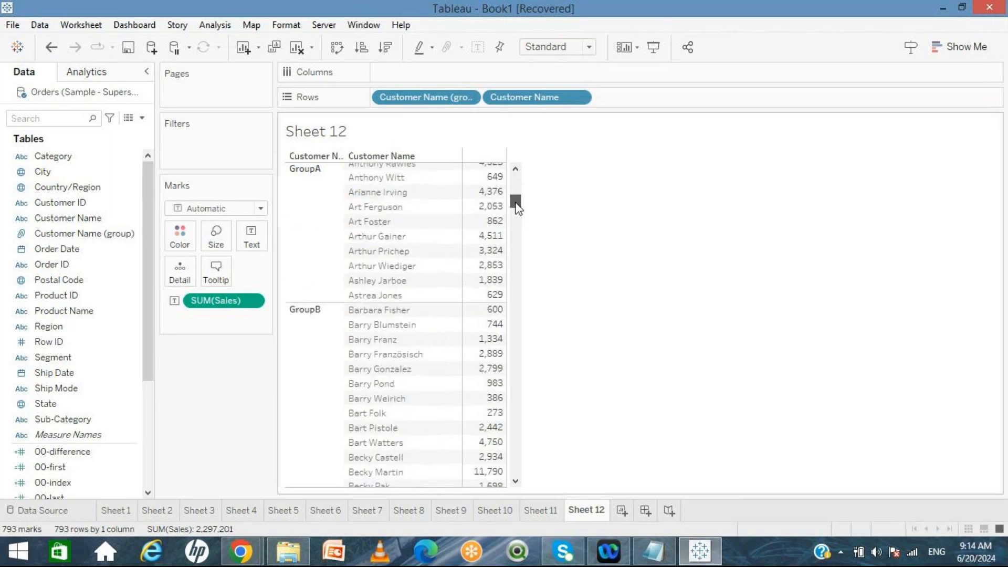
# Remove Customer Name from Rows so the table lists sales per group only, and review the group totals
pyautogui.moveTo(521, 105); pyautogui.dragTo(252, 382)
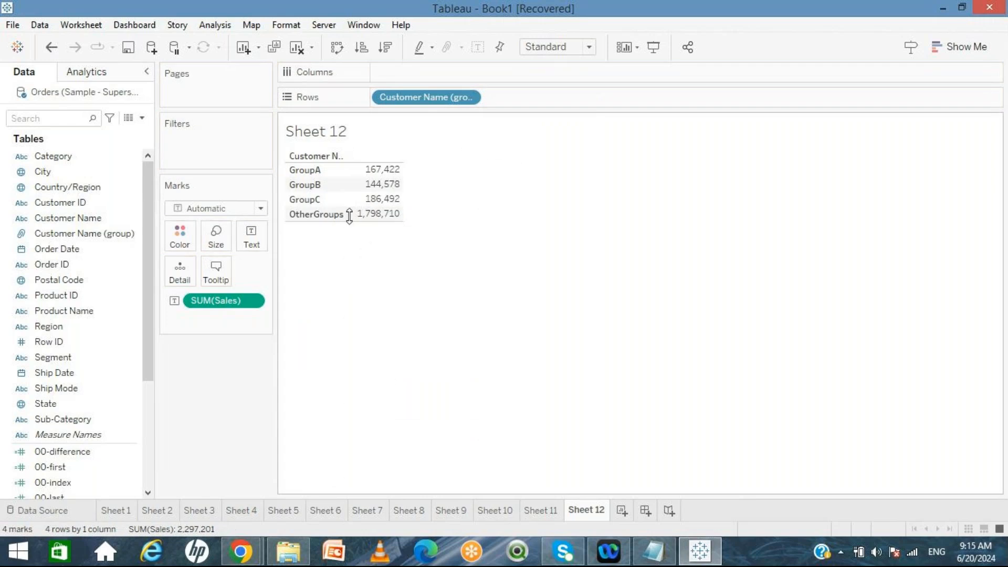
pyautogui.moveTo(383, 173)
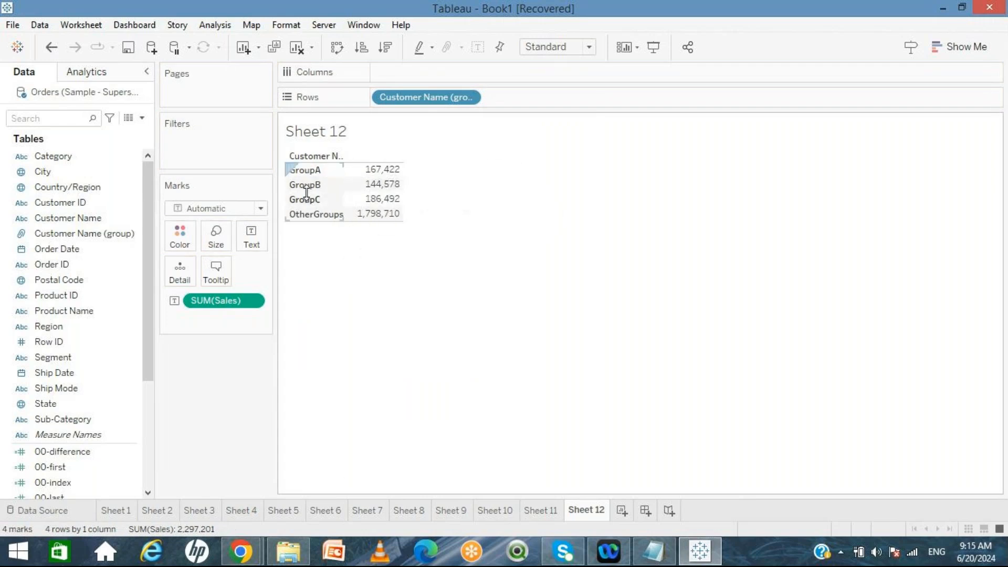
pyautogui.moveTo(360, 209)
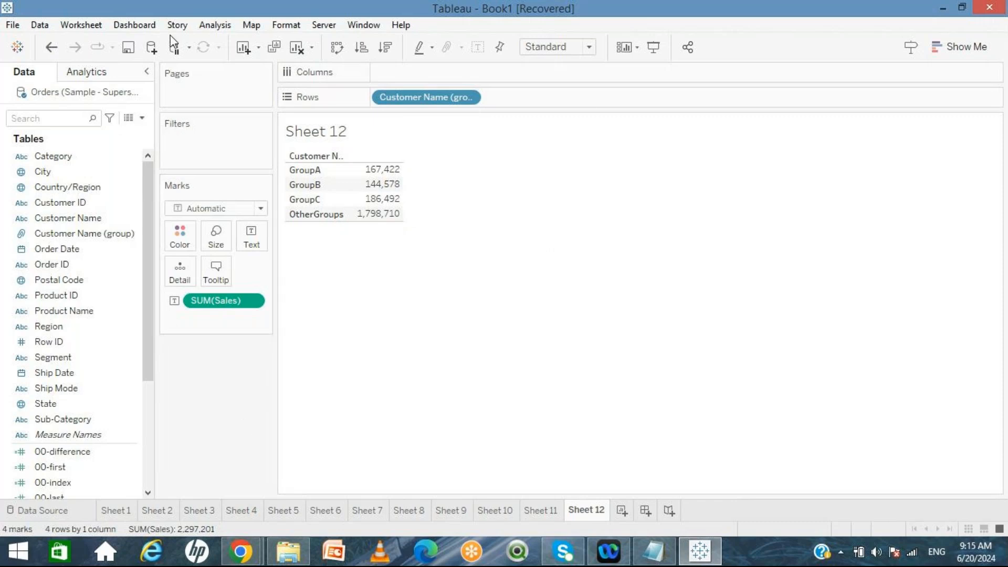
# Connect to the Age_Group Excel workbook from the Data sources folder as a new data source
pyautogui.click(153, 48)
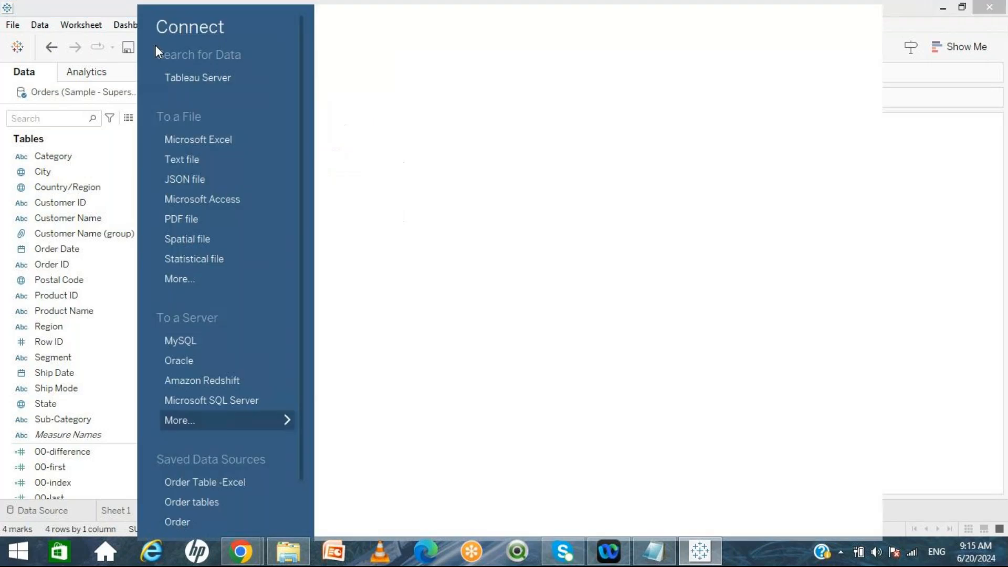
pyautogui.click(201, 147)
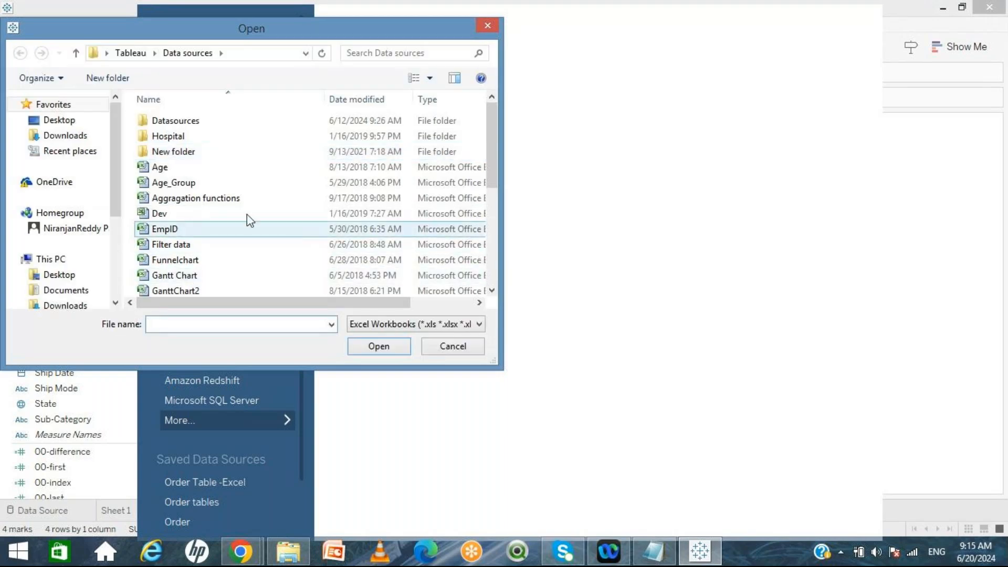
pyautogui.click(179, 186)
pyautogui.click(373, 343)
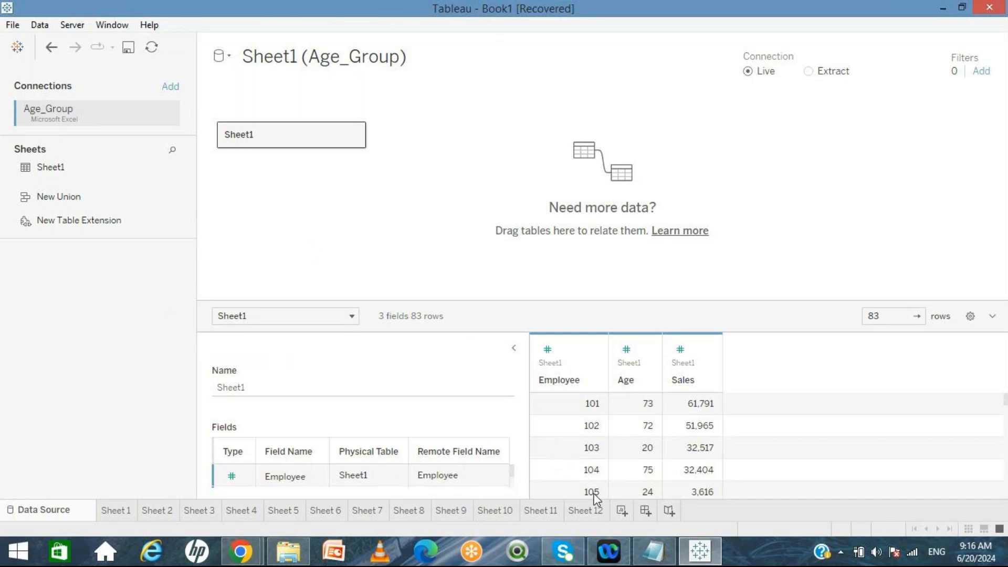
# Return to Sheet 12 and convert the Age and Employee measures of the Age_Group source to dimensions
pyautogui.click(597, 516)
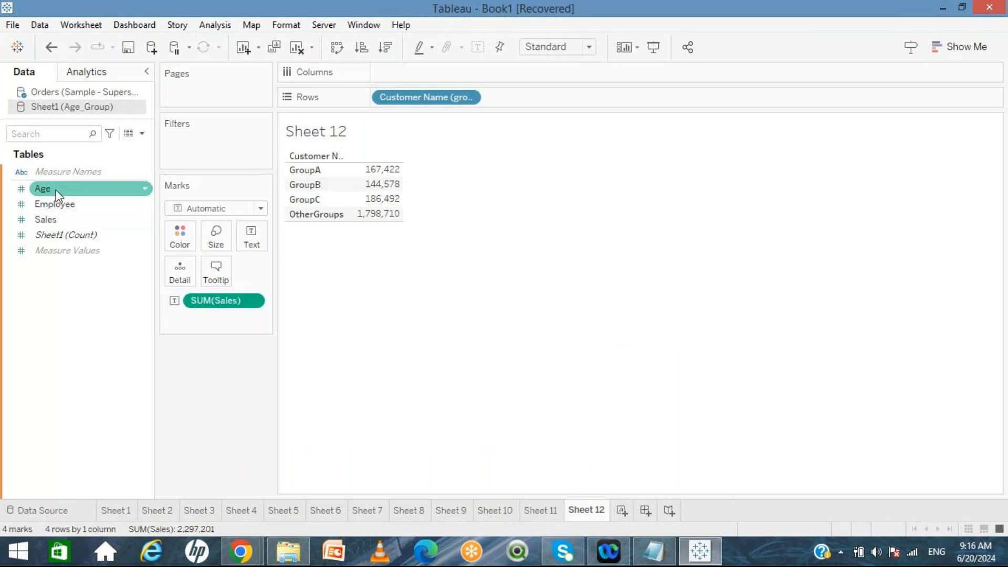
pyautogui.moveTo(59, 204); pyautogui.dragTo(58, 167)
pyautogui.moveTo(53, 204); pyautogui.dragTo(53, 182)
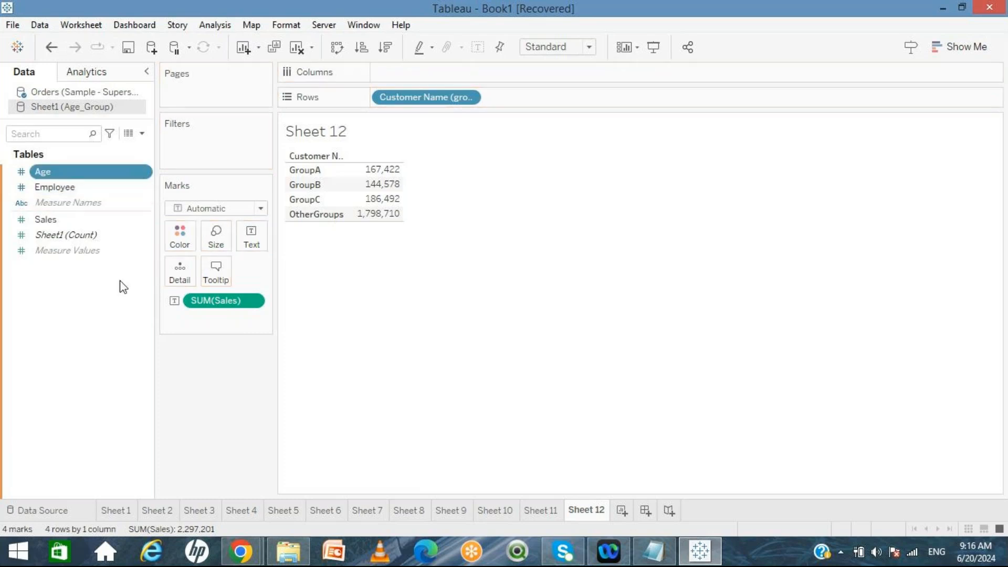
# Build a text table on a new worksheet with Employee and Age on Rows and Sales as the text value
pyautogui.click(621, 510)
pyautogui.click(60, 187)
pyautogui.moveTo(60, 190); pyautogui.dragTo(419, 104)
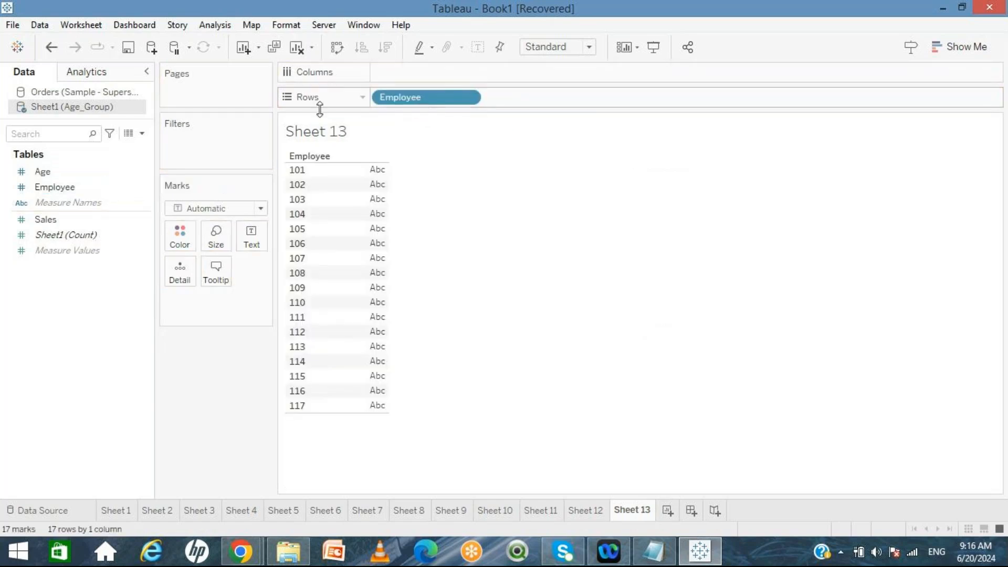
pyautogui.moveTo(63, 169); pyautogui.dragTo(548, 94)
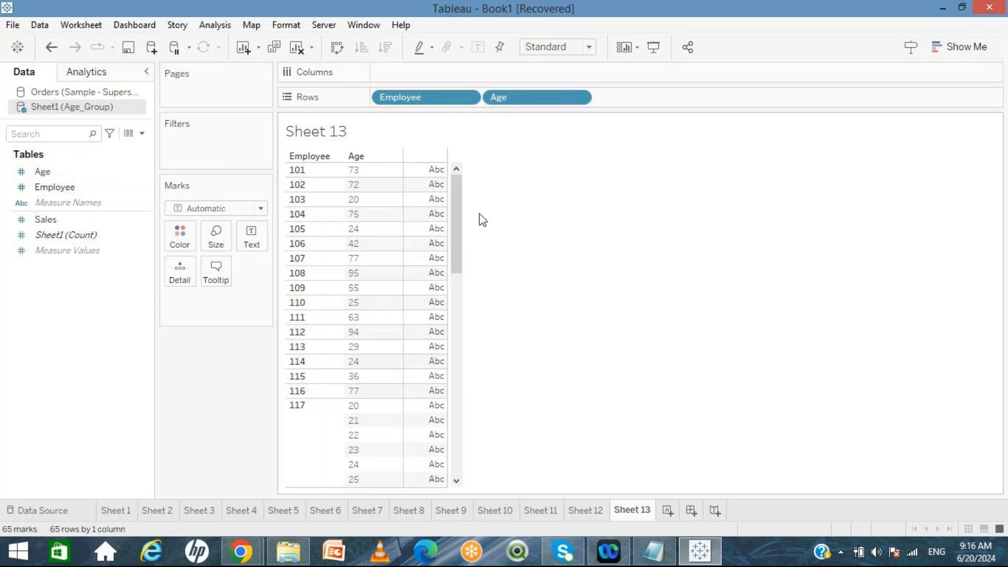
pyautogui.click(84, 235)
pyautogui.click(71, 223)
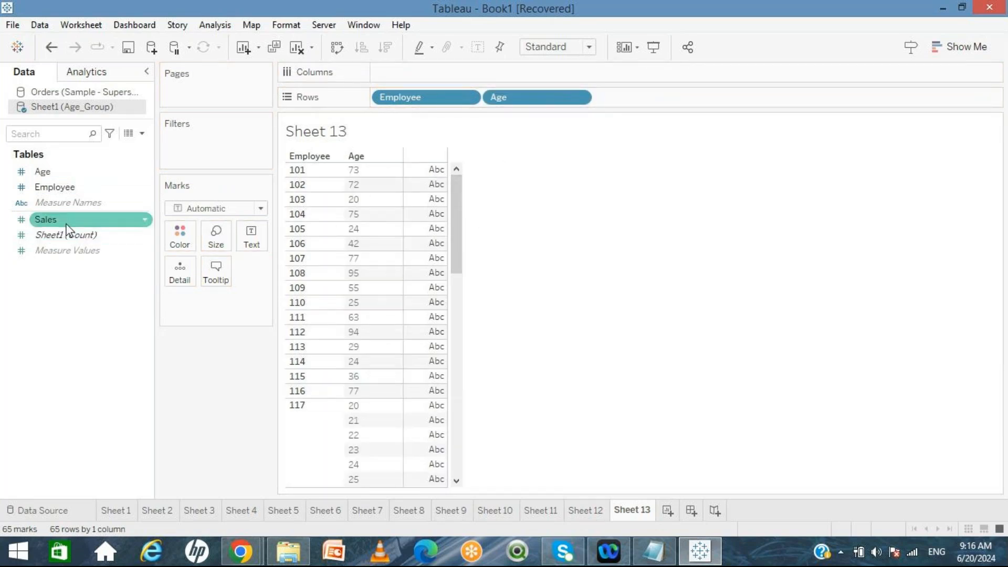
pyautogui.doubleClick(66, 224)
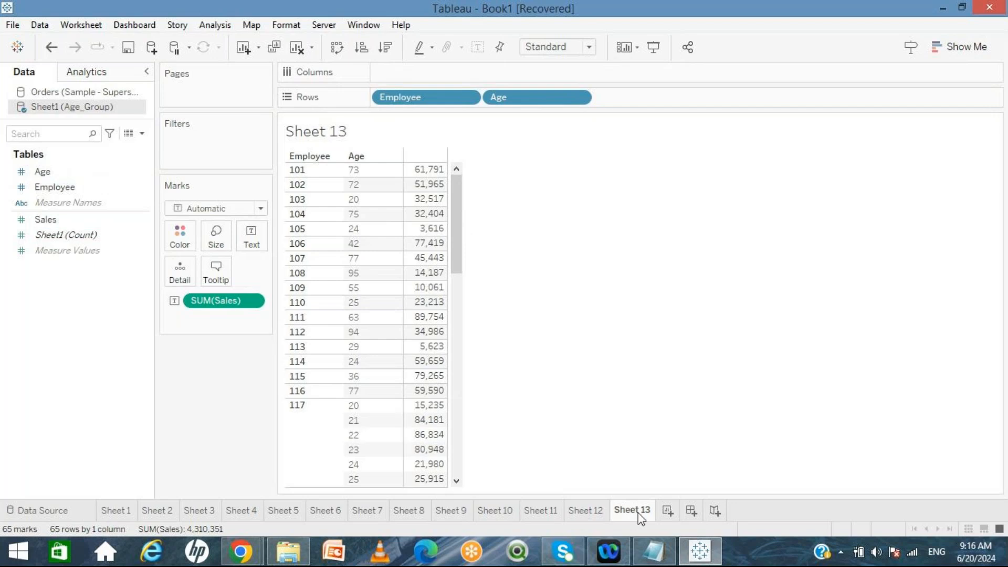
# Build a text table on a new worksheet with Age on Rows and Sales as the text value
pyautogui.click(665, 514)
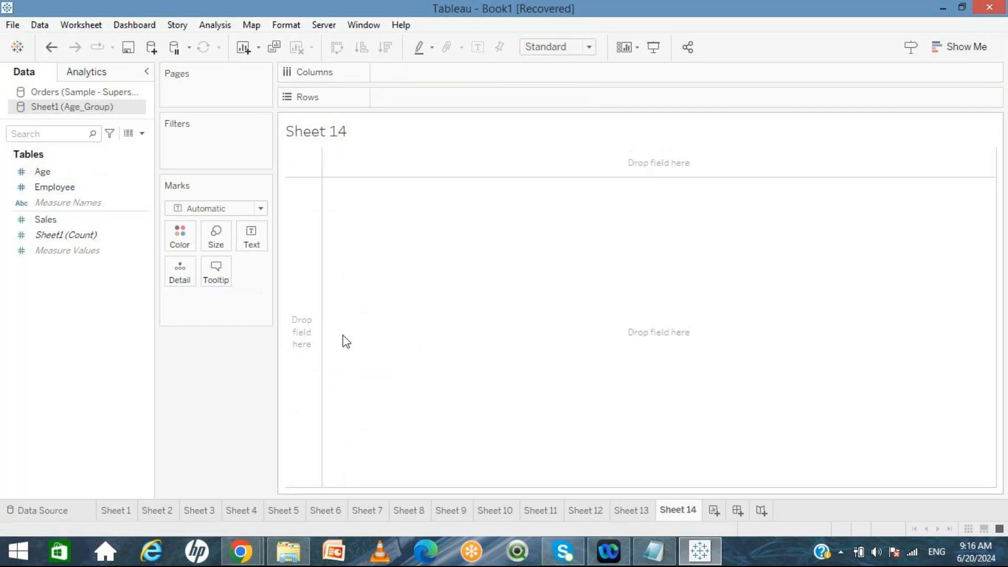
pyautogui.click(55, 174)
pyautogui.moveTo(55, 172); pyautogui.dragTo(402, 109)
pyautogui.doubleClick(79, 219)
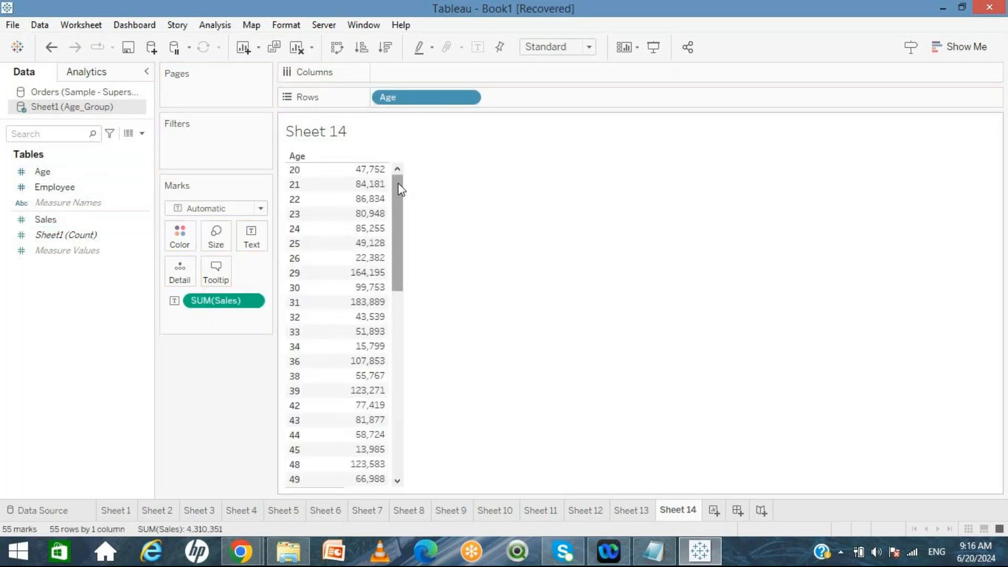
pyautogui.moveTo(398, 183)
pyautogui.mouseDown()
pyautogui.moveTo(396, 385)
pyautogui.moveTo(396, 178)
pyautogui.mouseUp()
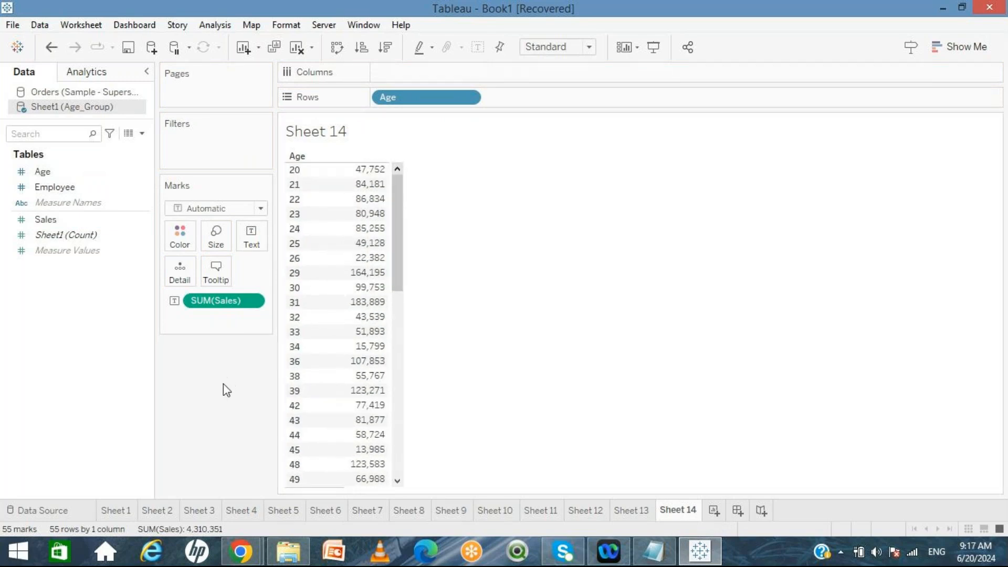
# Start creating a group field from Age and group ages 20 to 25 under the name 20-25YRS
pyautogui.click(43, 188)
pyautogui.click(43, 176)
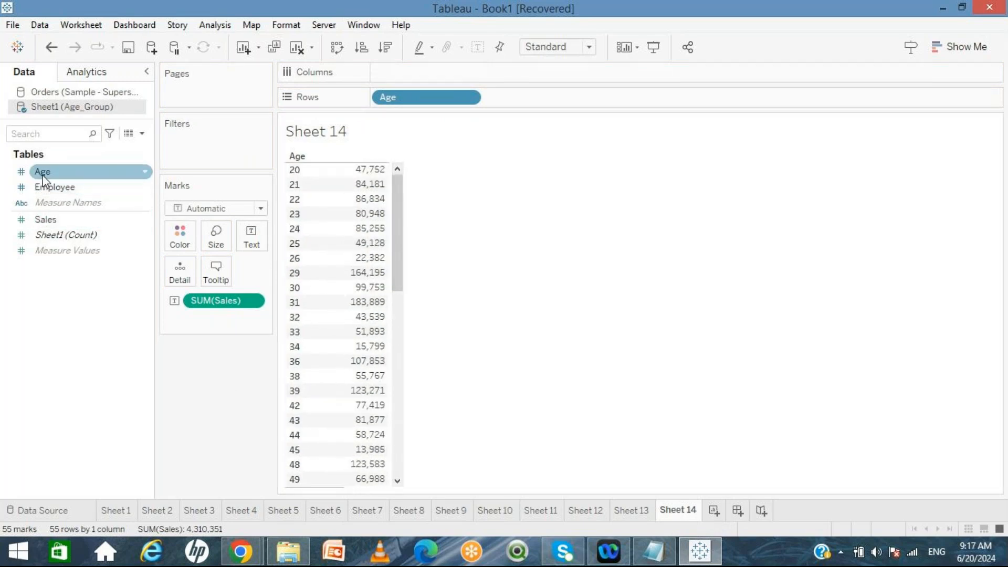
pyautogui.rightClick(45, 180)
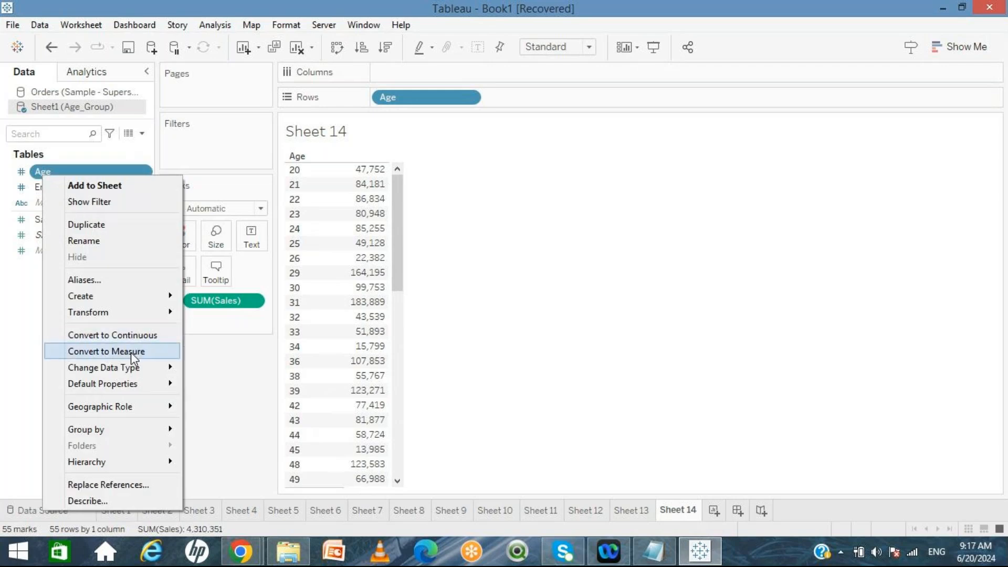
pyautogui.moveTo(119, 301)
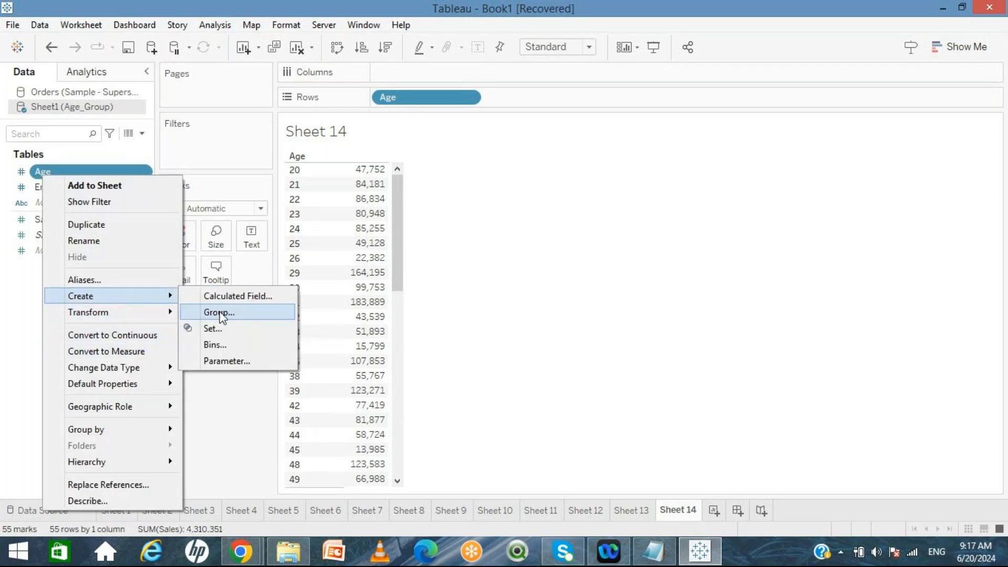
pyautogui.click(219, 312)
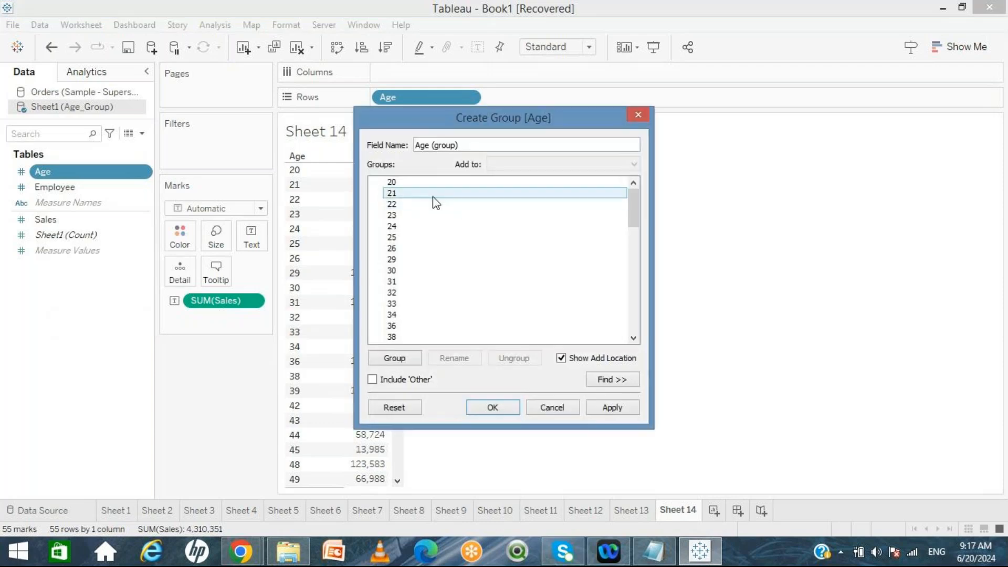
pyautogui.click(431, 184)
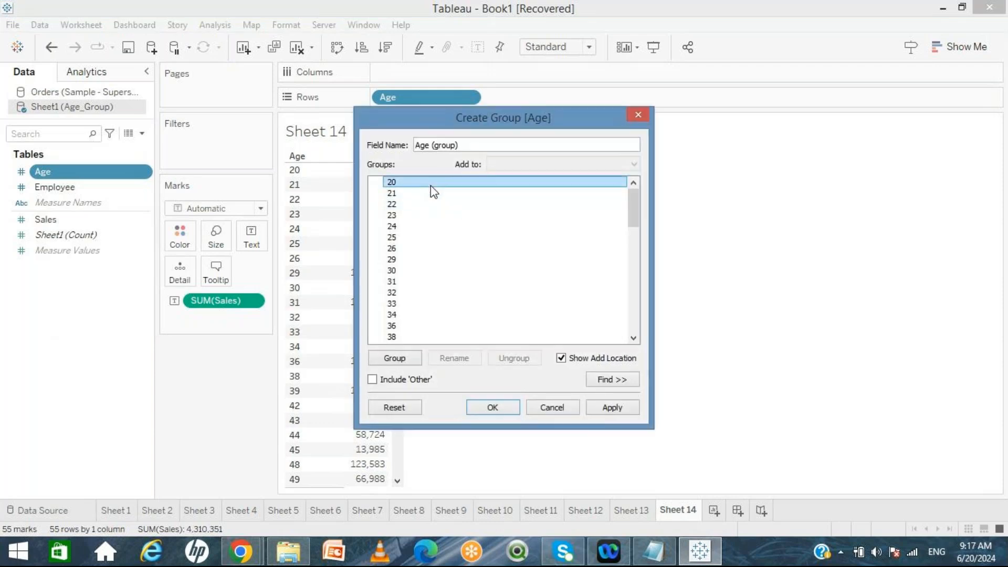
pyautogui.hotkey('shift', 'Down')
pyautogui.hotkey('shift', 'Down')
pyautogui.hotkey('shift', 'Down')
pyautogui.hotkey('shift', 'Down')
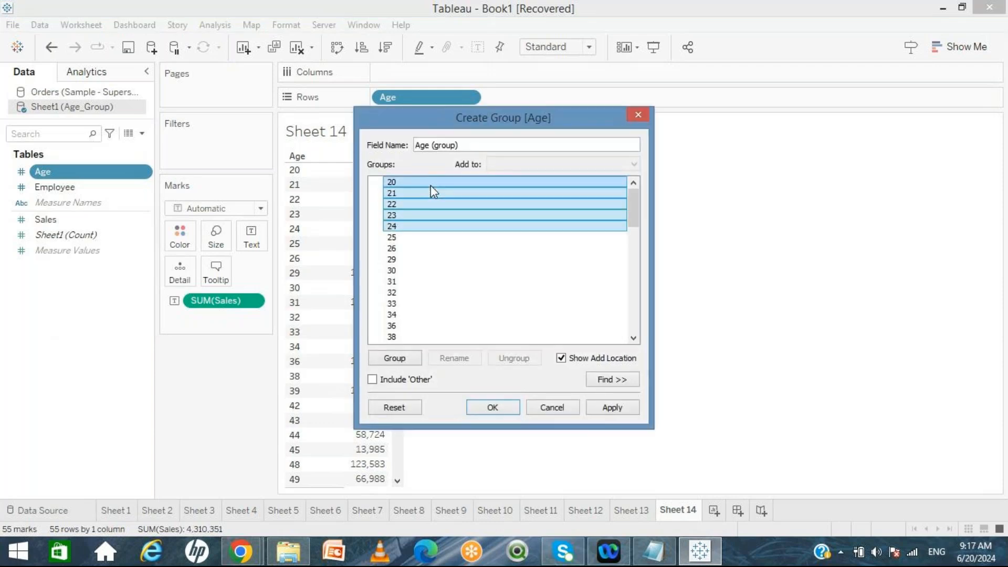
pyautogui.hotkey('shift', 'Down')
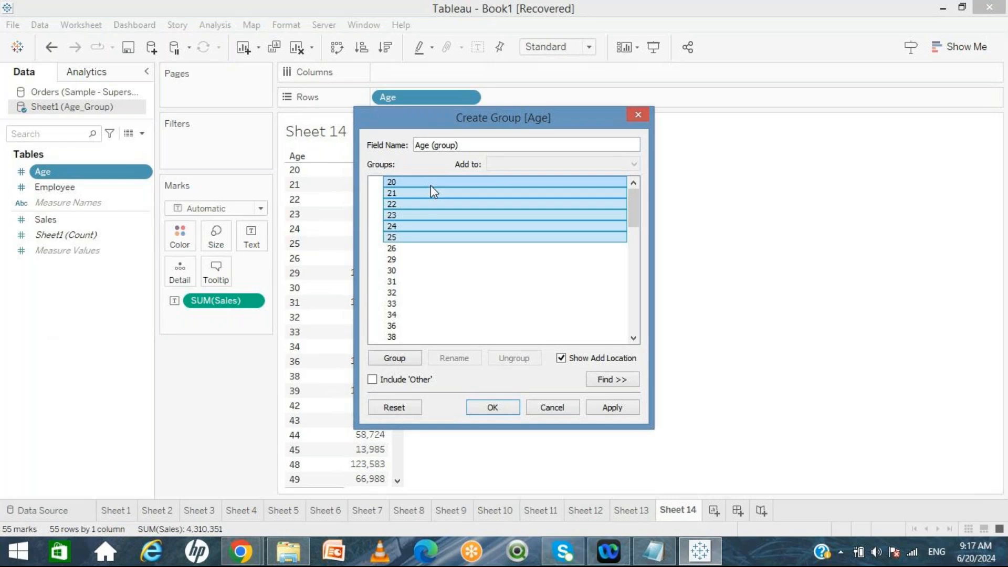
pyautogui.click(393, 362)
pyautogui.write('20-25YRS')
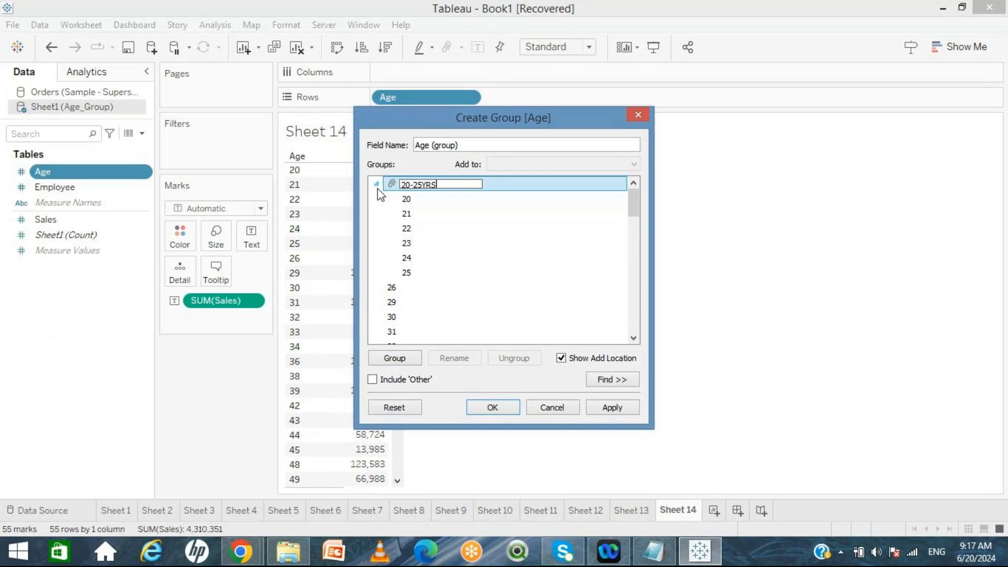
pyautogui.press('Return')
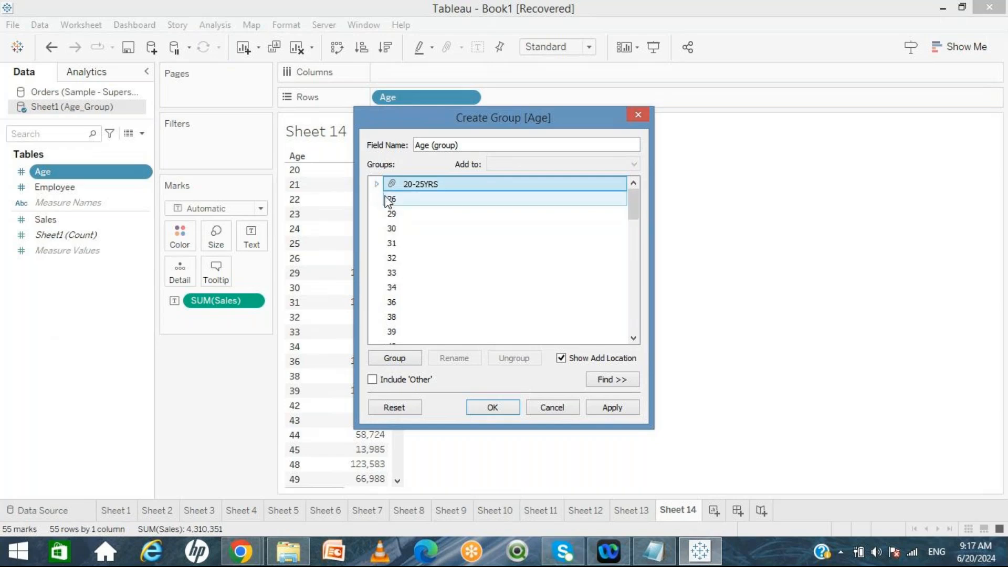
# Group ages 26 to 31 under the name 25-30YRS and collapse that group
pyautogui.click(389, 204)
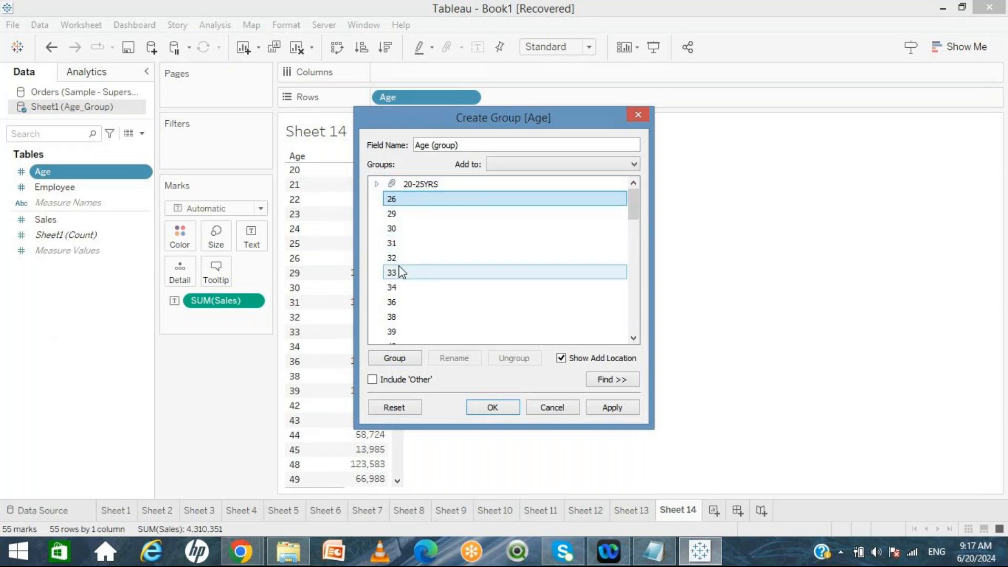
pyautogui.keyDown('shift'); pyautogui.click(402, 243); pyautogui.keyUp('shift')
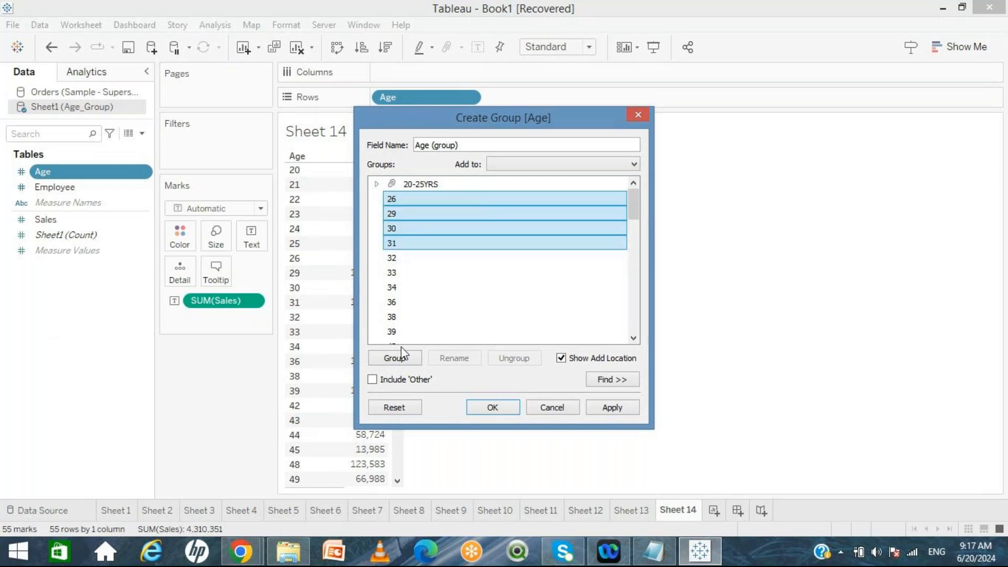
pyautogui.click(394, 357)
pyautogui.write('2')
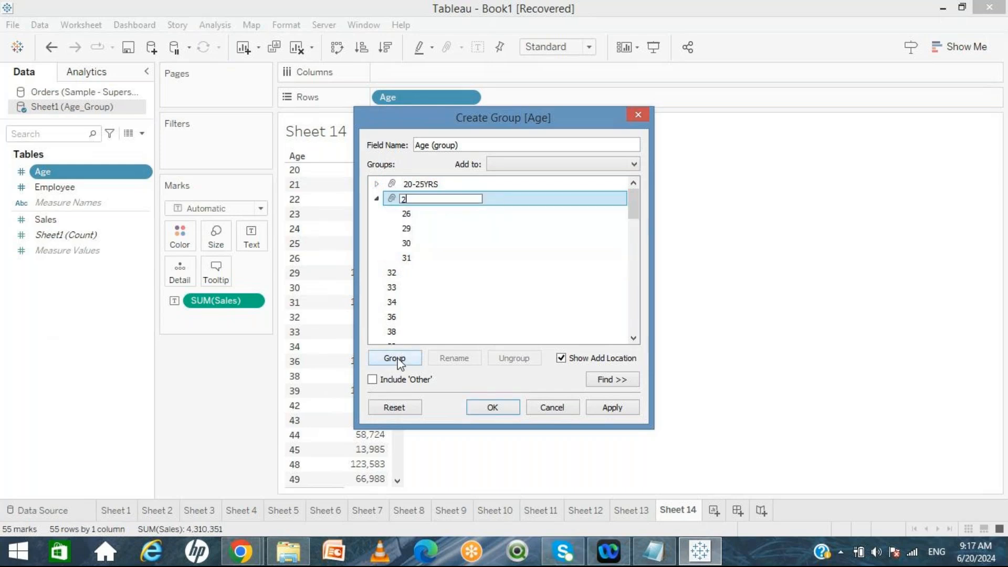
pyautogui.write('5-30YRS')
pyautogui.press('Return')
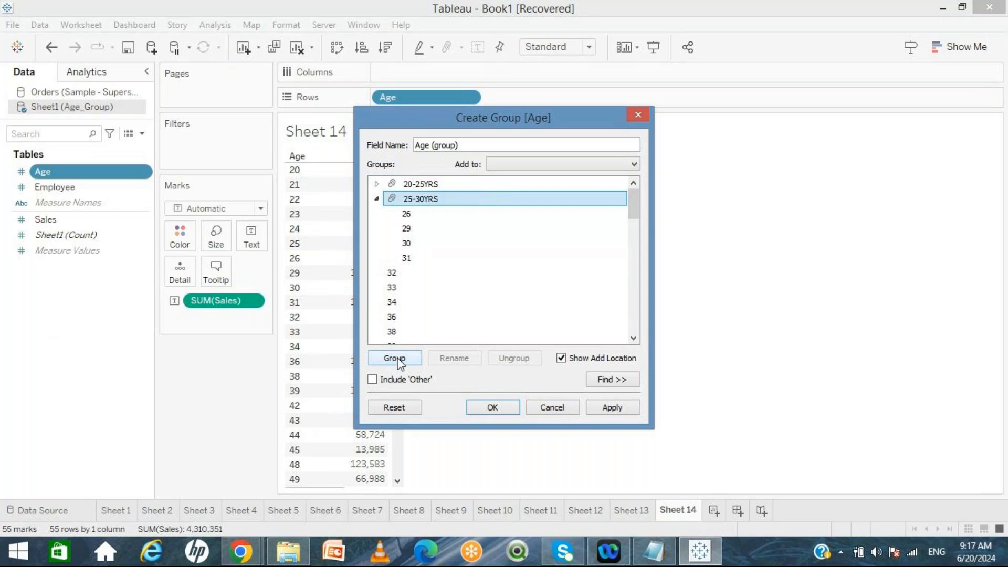
pyautogui.click(376, 199)
# Group ages 32 to 39 under the name 30-40YRS and collapse that group
pyautogui.click(390, 217)
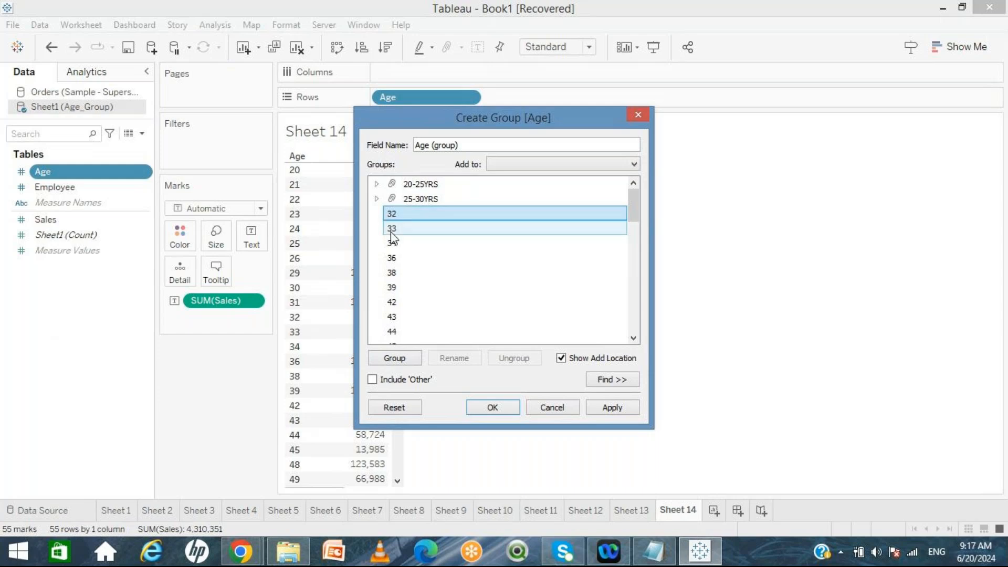
pyautogui.keyDown('shift'); pyautogui.click(399, 287); pyautogui.keyUp('shift')
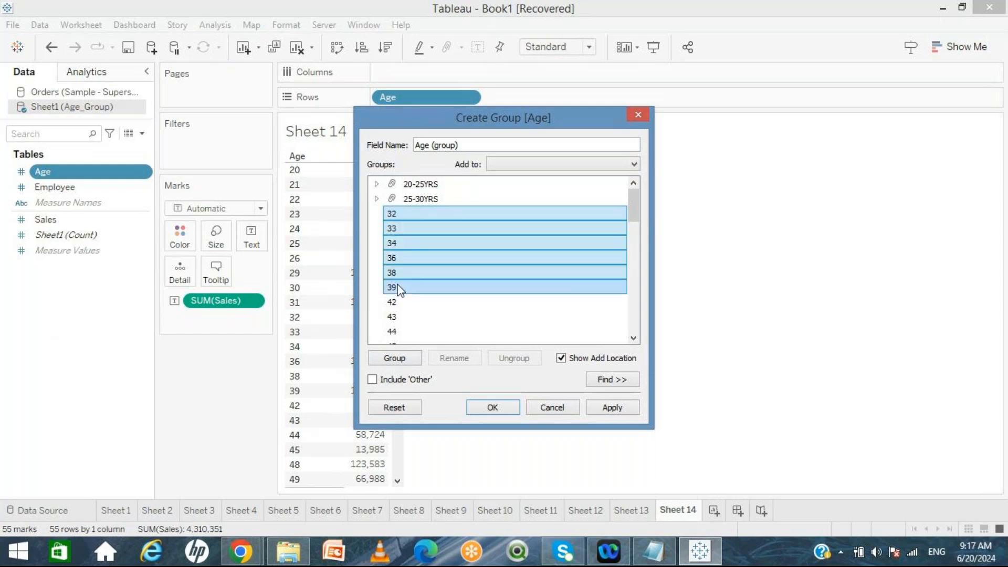
pyautogui.click(398, 355)
pyautogui.write('30')
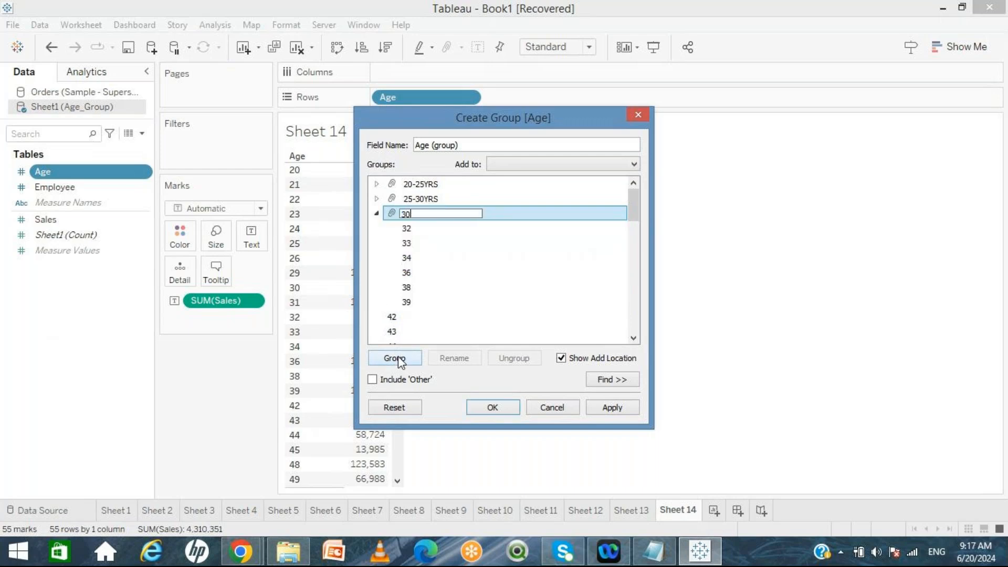
pyautogui.write('-40YRS')
pyautogui.click(377, 213)
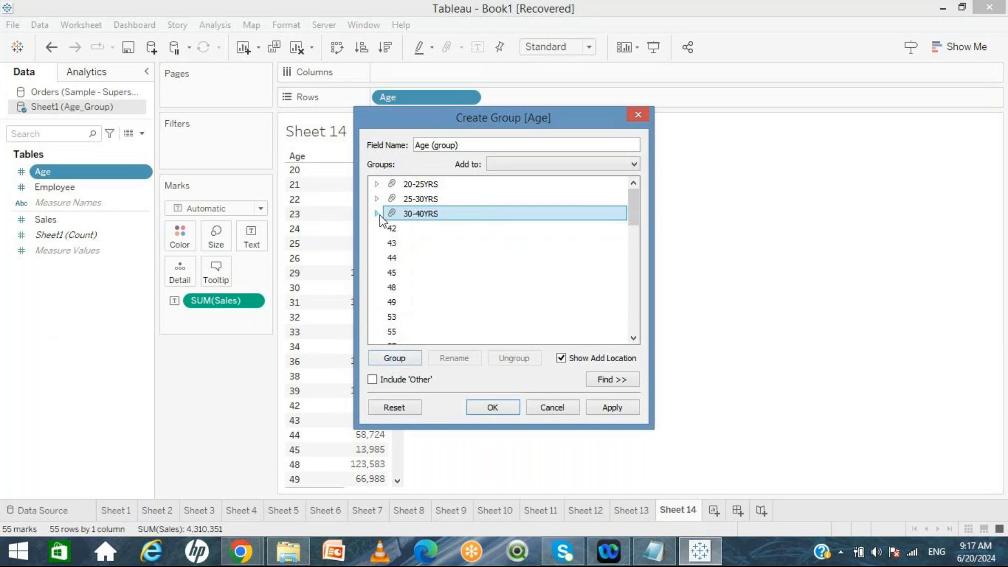
# Group ages 42 to 45 under the name 4045 YRS and collapse that group
pyautogui.click(388, 228)
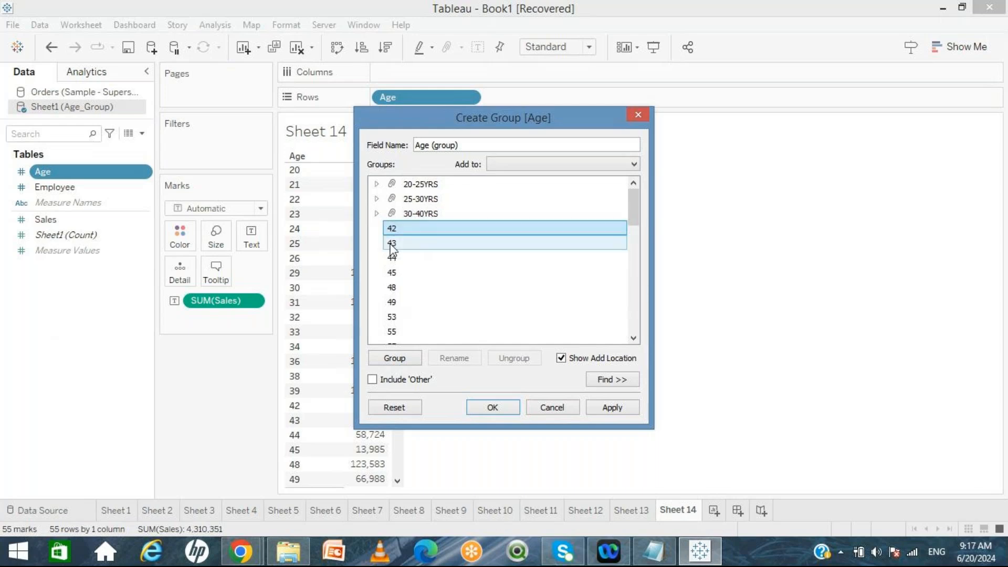
pyautogui.keyDown('shift'); pyautogui.click(394, 272); pyautogui.keyUp('shift')
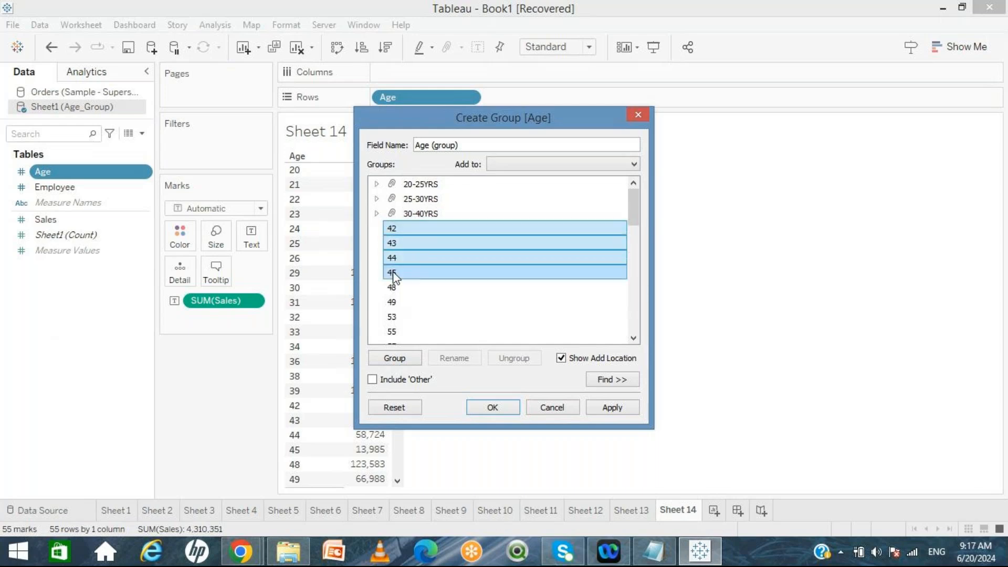
pyautogui.click(400, 359)
pyautogui.write('20')
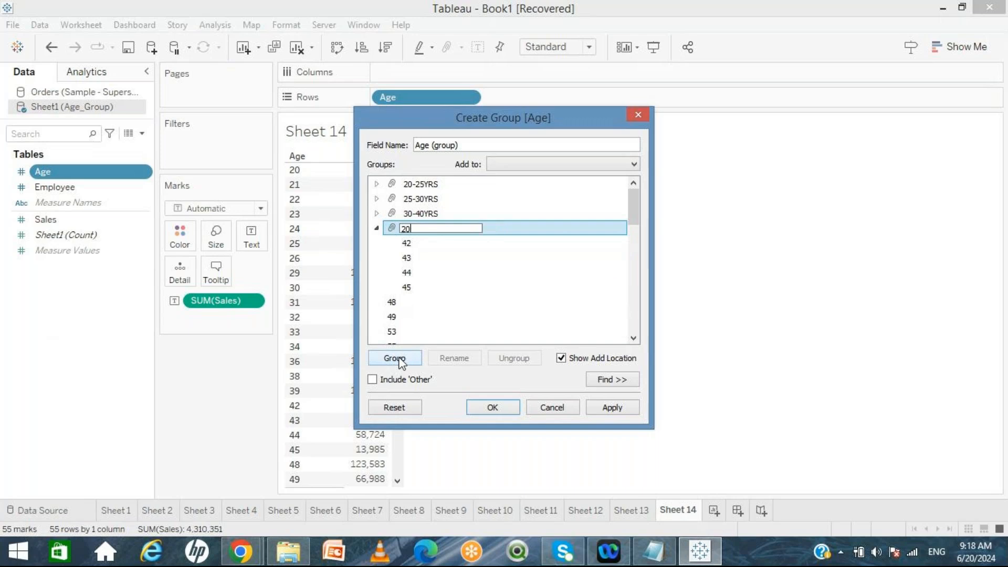
pyautogui.write('45 YRS')
pyautogui.press('BackSpace')
pyautogui.press('BackSpace')
pyautogui.write('40')
pyautogui.press('Return')
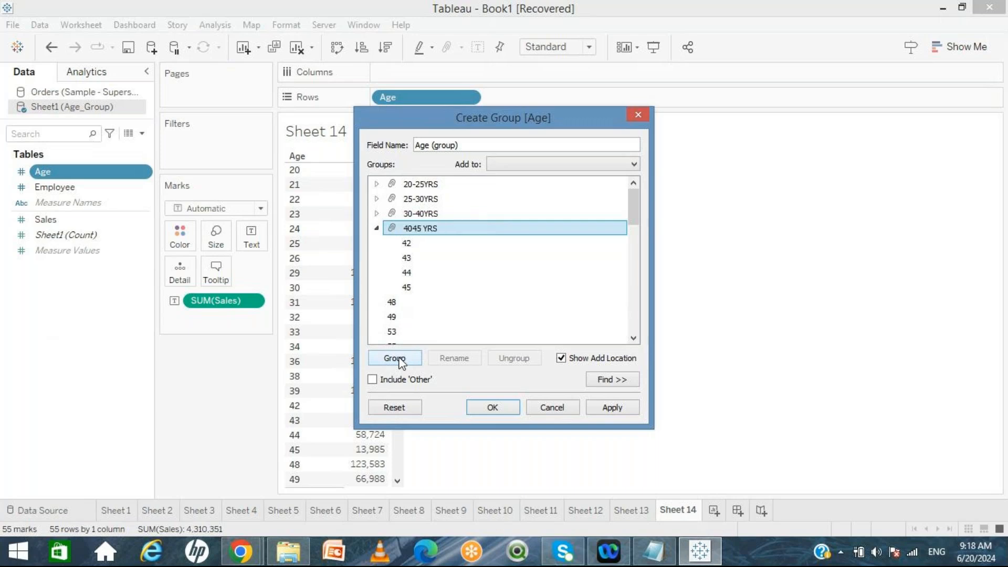
pyautogui.click(380, 234)
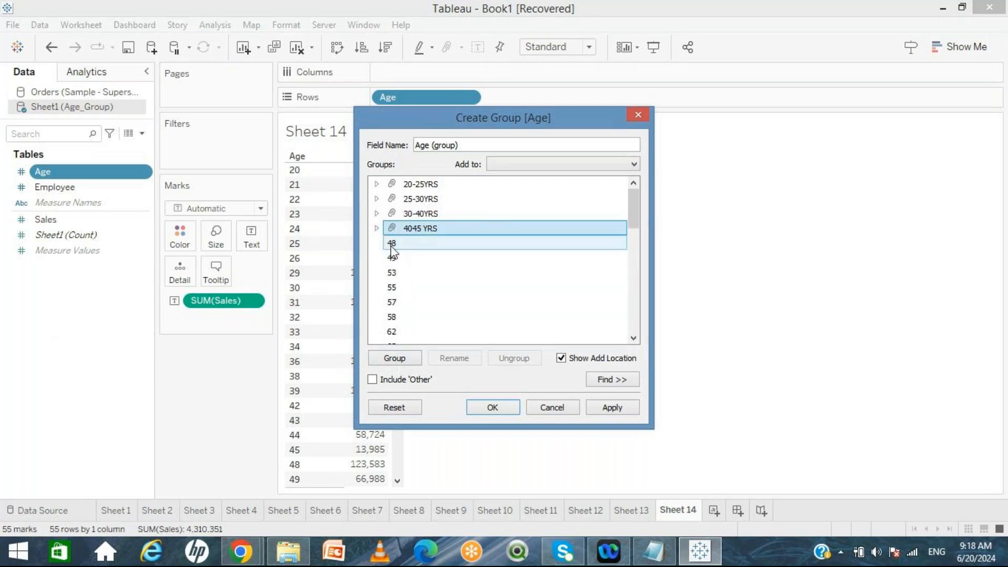
# Group ages 48 and 49 under the name 45-50YRS and collapse that group
pyautogui.click(392, 245)
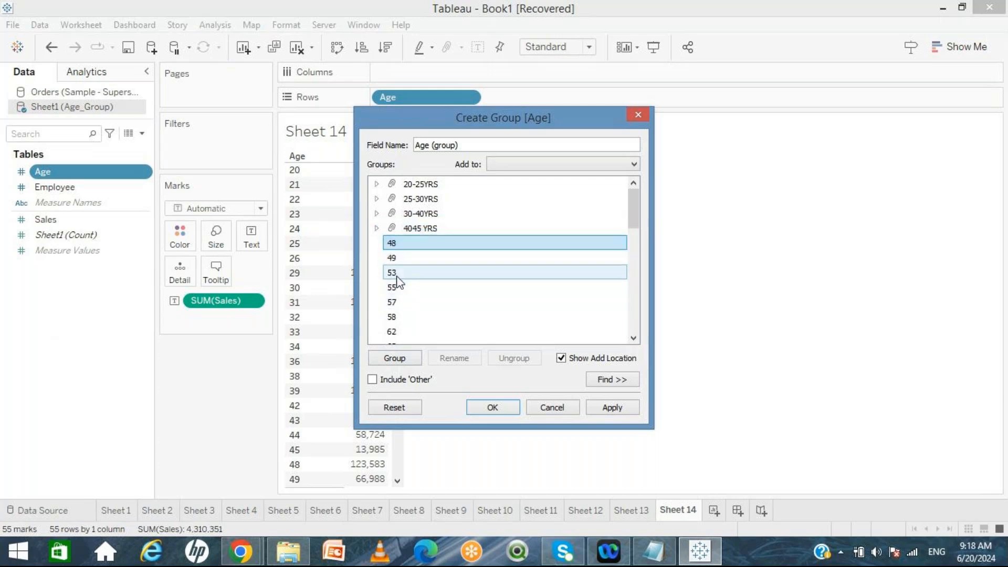
pyautogui.keyDown('ctrl'); pyautogui.click(397, 262); pyautogui.keyUp('ctrl')
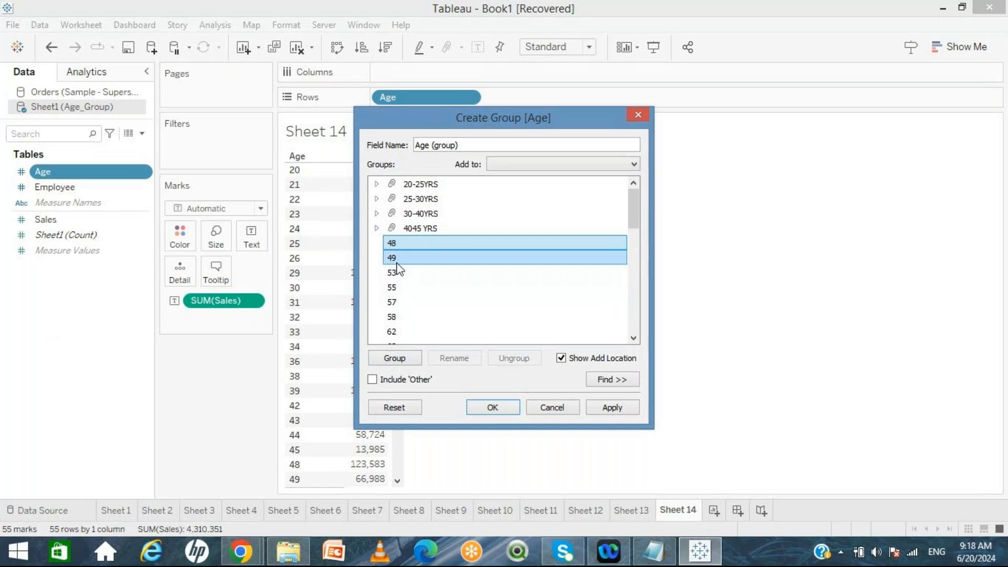
pyautogui.click(395, 358)
pyautogui.write('45-50')
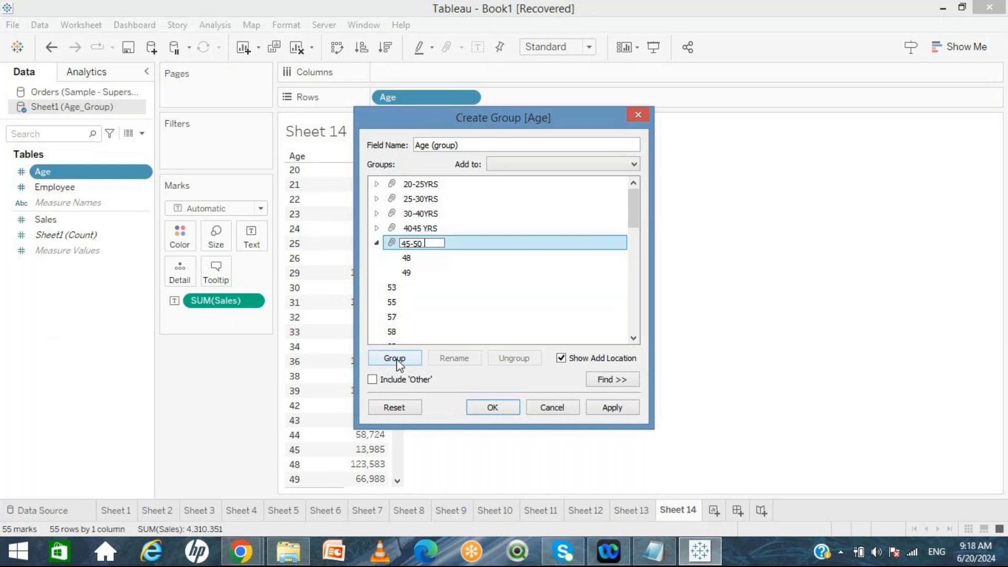
pyautogui.write(' YRS')
pyautogui.press('Return')
pyautogui.click(375, 244)
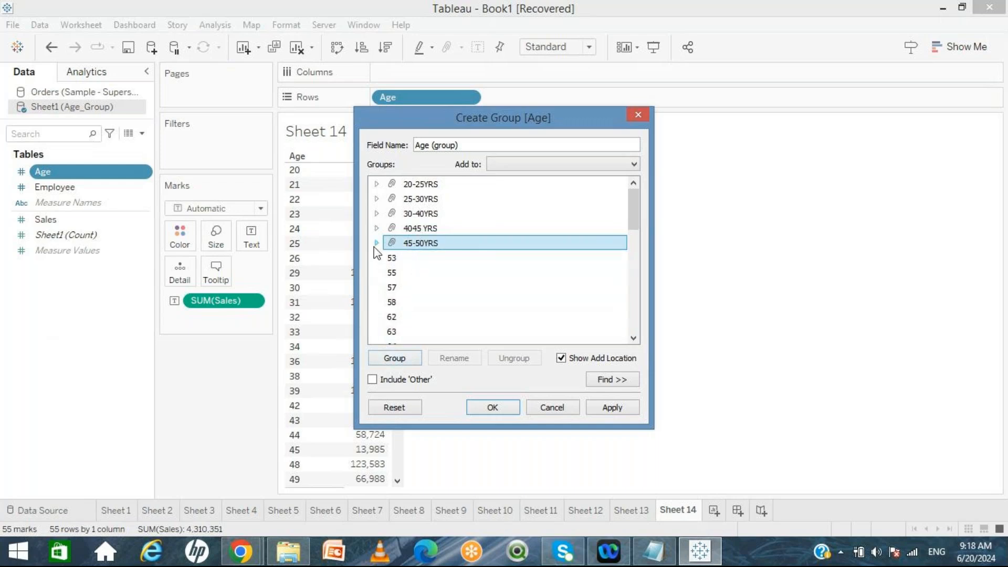
# Include the remaining ages as an Other group, rename it 50+YRS, and create the Age (group) field
pyautogui.click(373, 379)
pyautogui.click(412, 257)
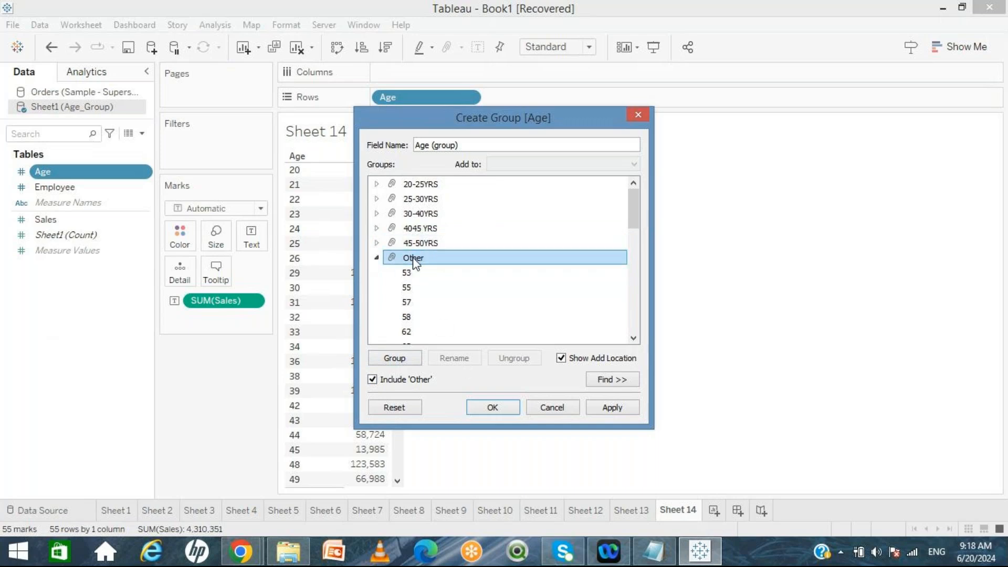
pyautogui.click(414, 258)
pyautogui.click(465, 359)
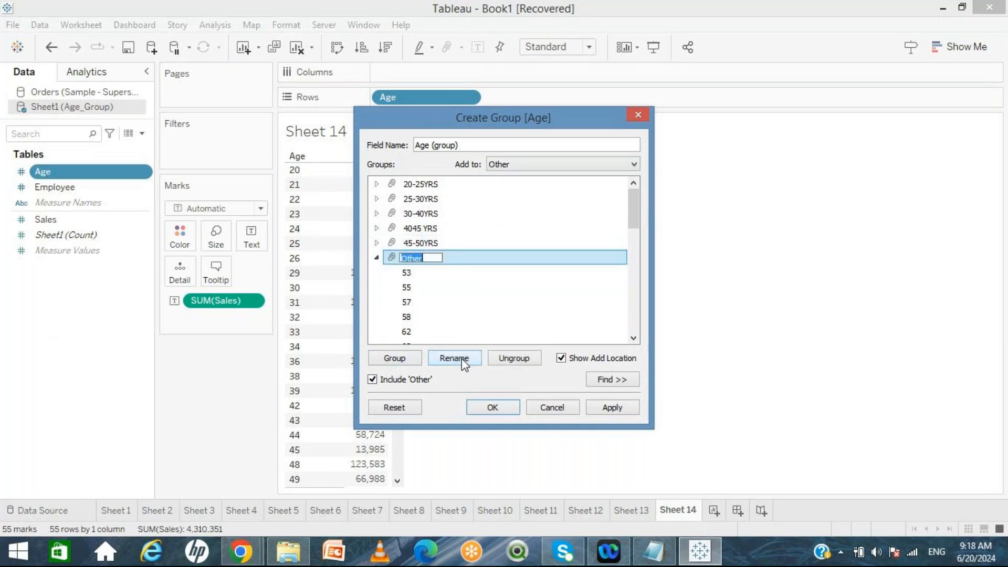
pyautogui.write('50+YRS')
pyautogui.press('Return')
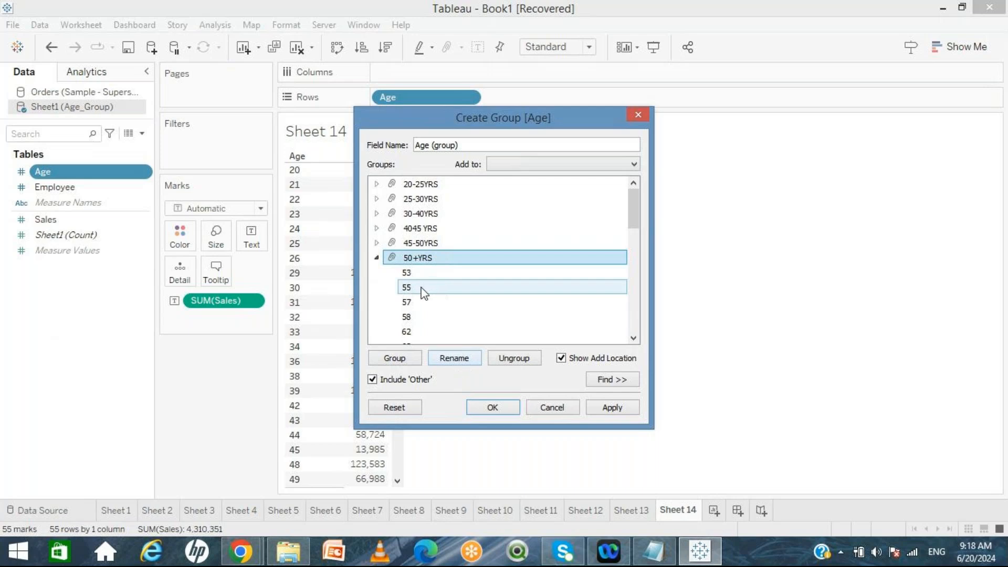
pyautogui.click(377, 258)
pyautogui.click(492, 408)
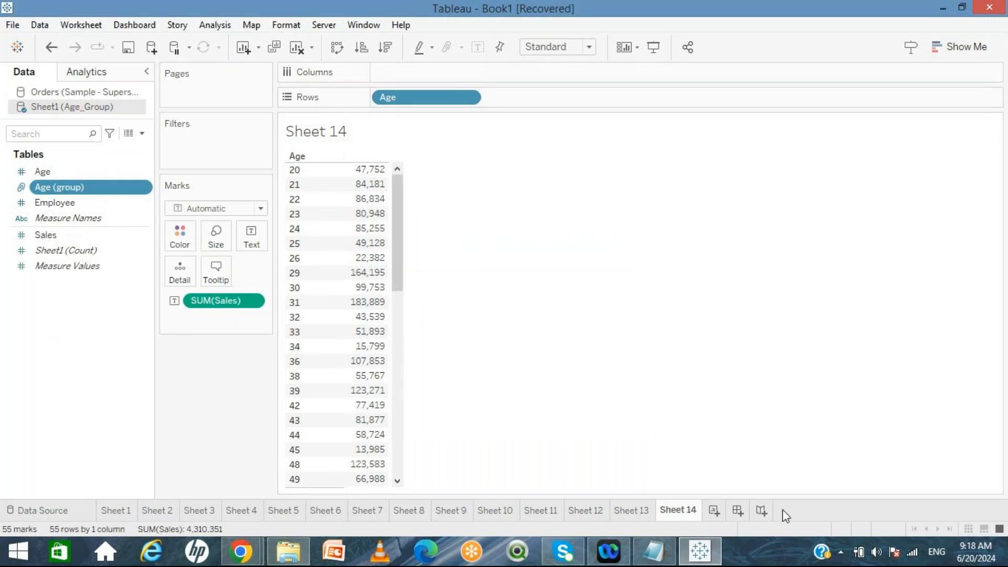
# Build a text table on another new worksheet with Age (group) on Rows and Sales as the text value
pyautogui.click(713, 510)
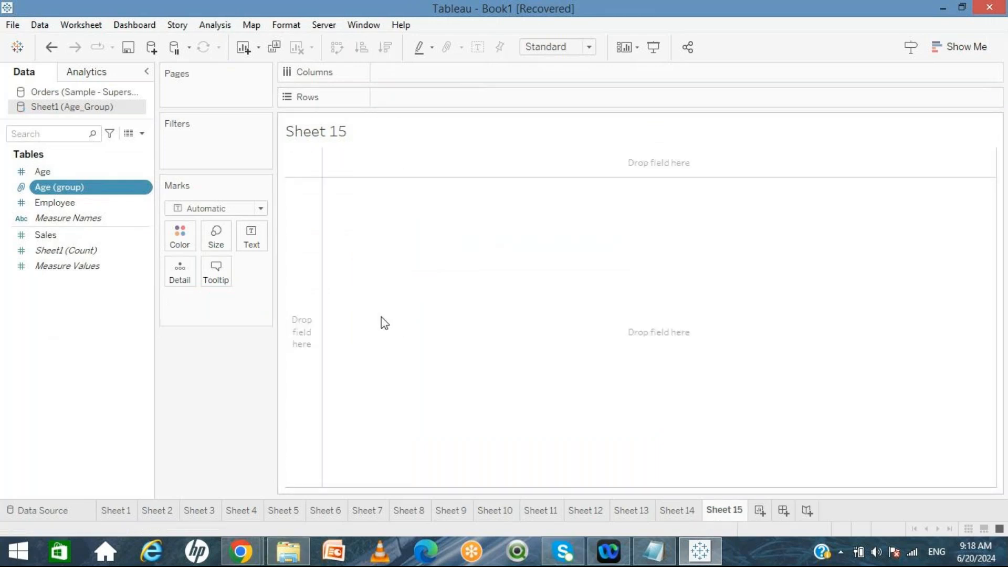
pyautogui.moveTo(54, 188); pyautogui.dragTo(440, 104)
pyautogui.doubleClick(89, 232)
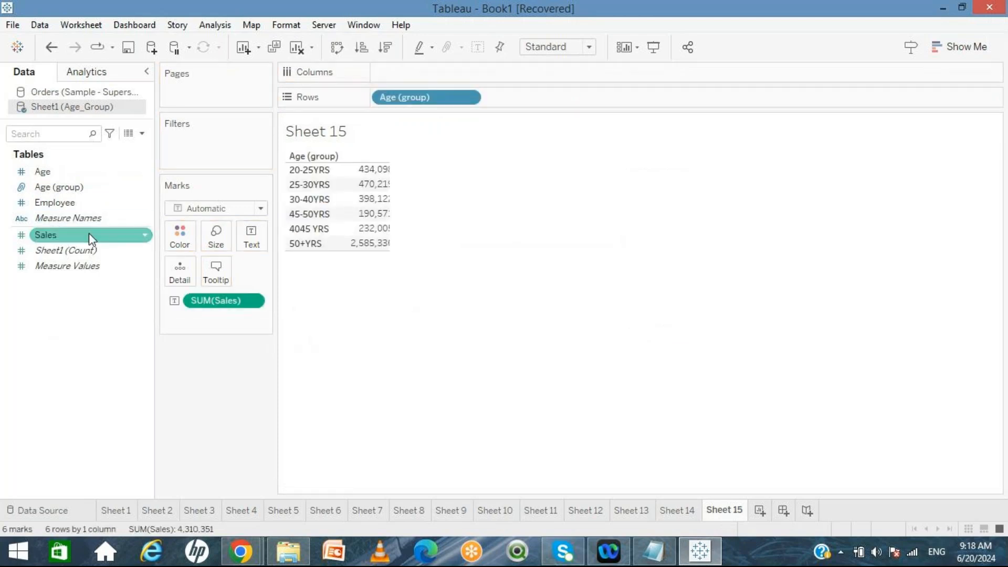
# Change the Age (group) sales table into a pie chart and fit it to the entire view
pyautogui.click(965, 47)
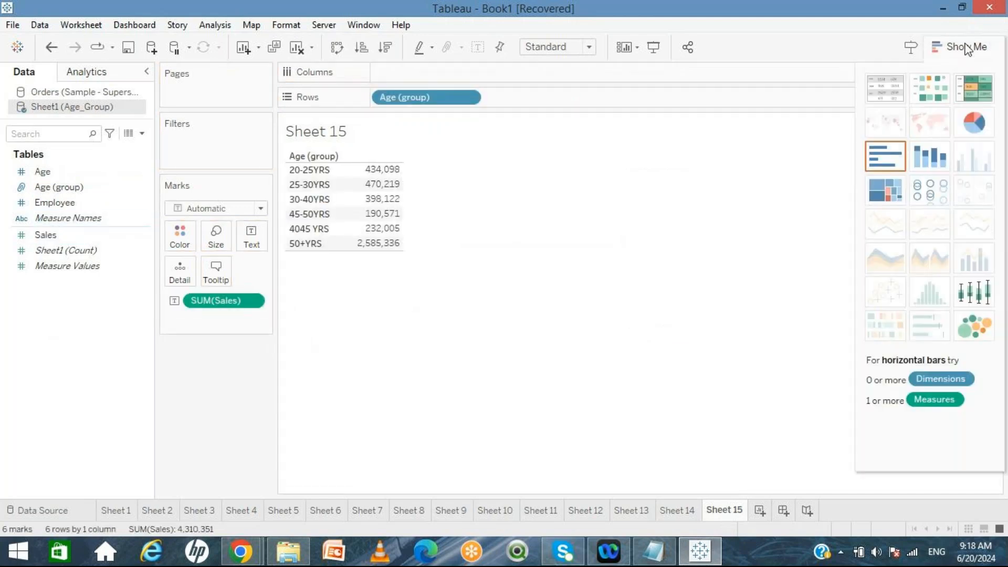
pyautogui.click(977, 128)
pyautogui.click(583, 46)
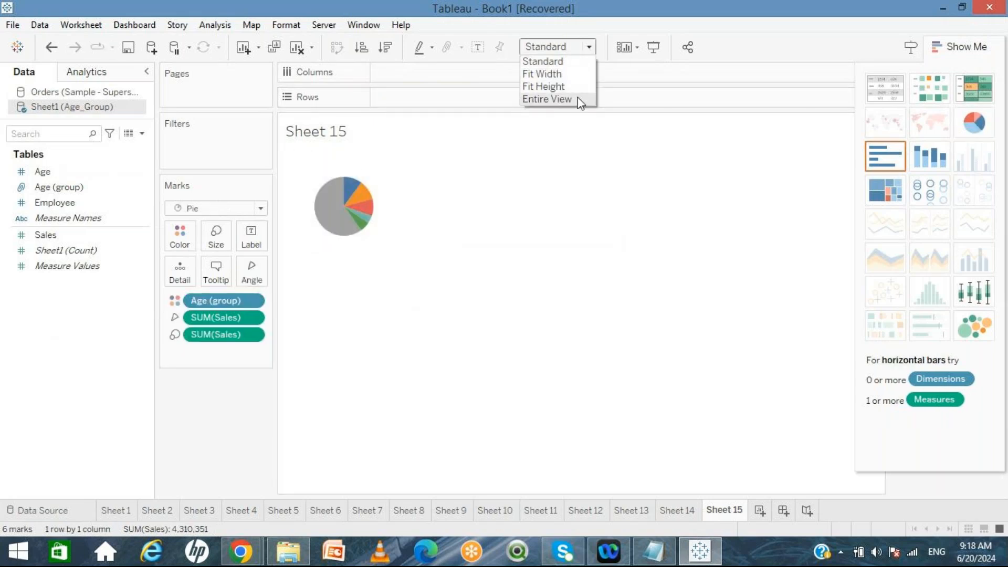
pyautogui.click(548, 99)
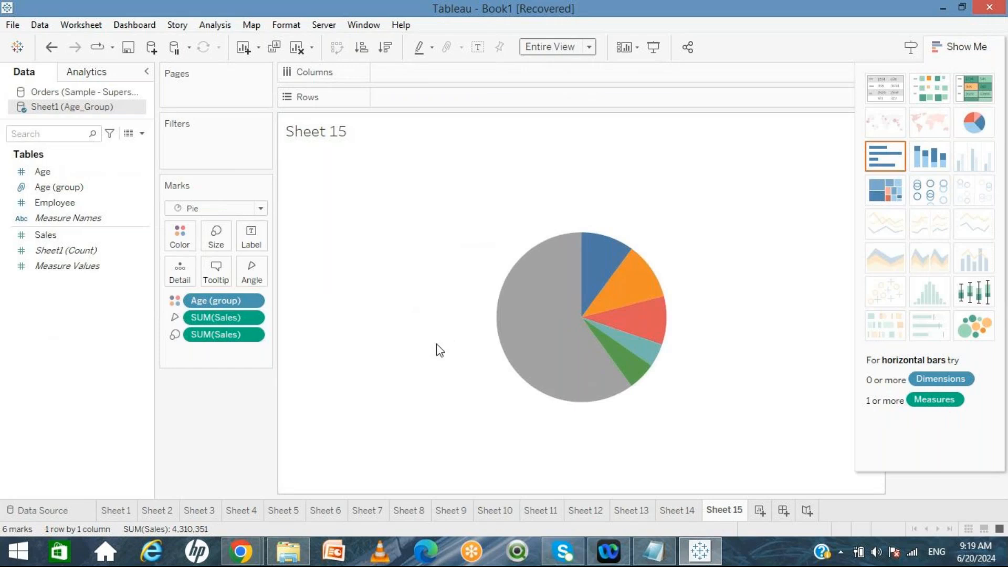
# Label the pie slices with Age (group) and SUM(Sales), and inspect the sales of individual age ranges
pyautogui.moveTo(202, 300); pyautogui.dragTo(256, 246)
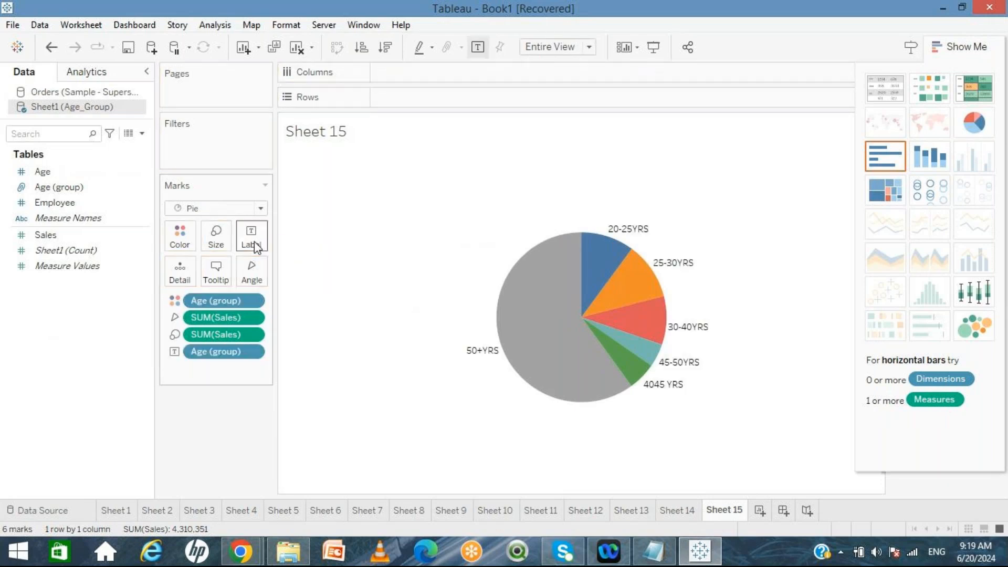
pyautogui.moveTo(218, 317); pyautogui.dragTo(256, 247)
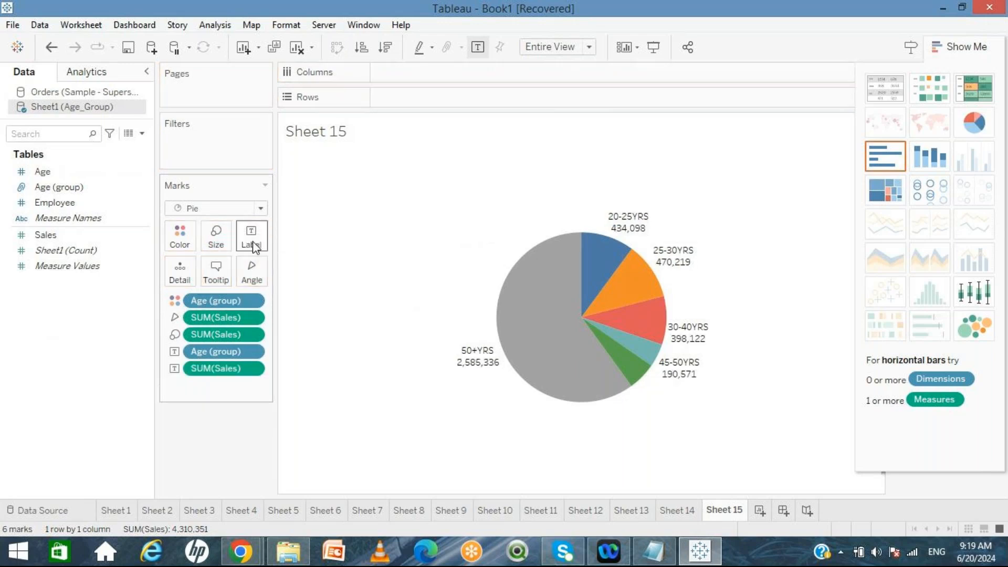
pyautogui.moveTo(475, 359)
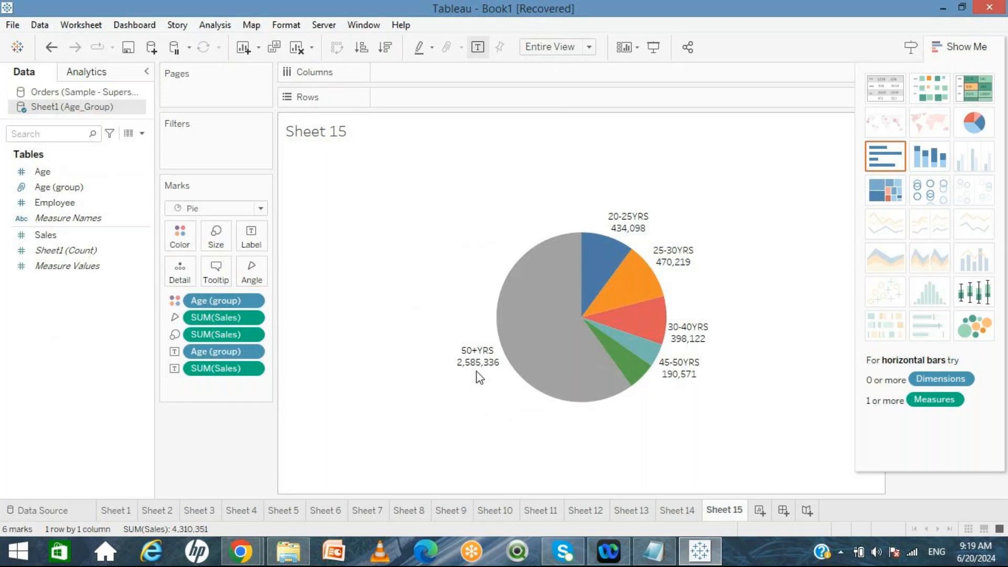
pyautogui.moveTo(658, 330)
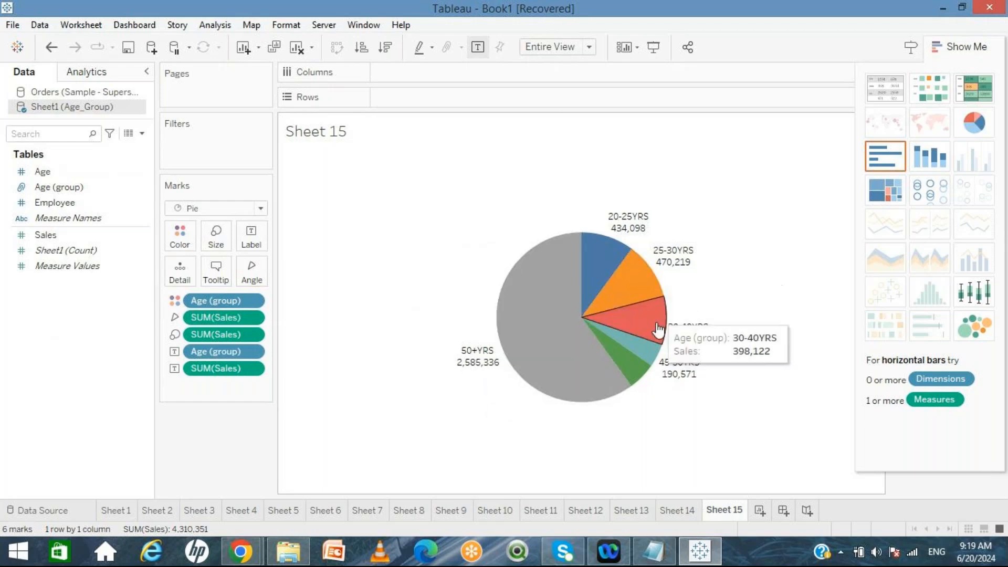
pyautogui.moveTo(643, 263)
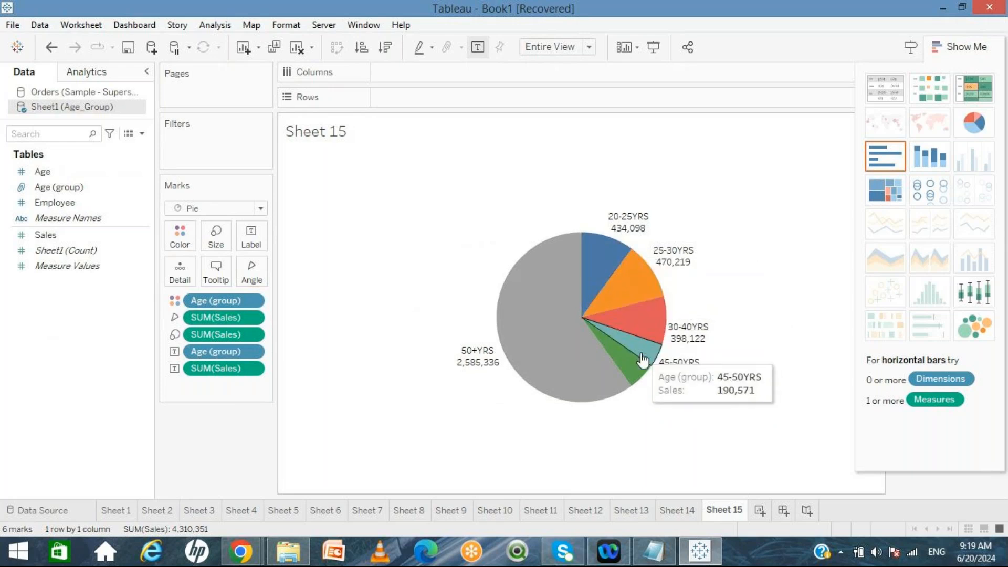
pyautogui.moveTo(645, 378)
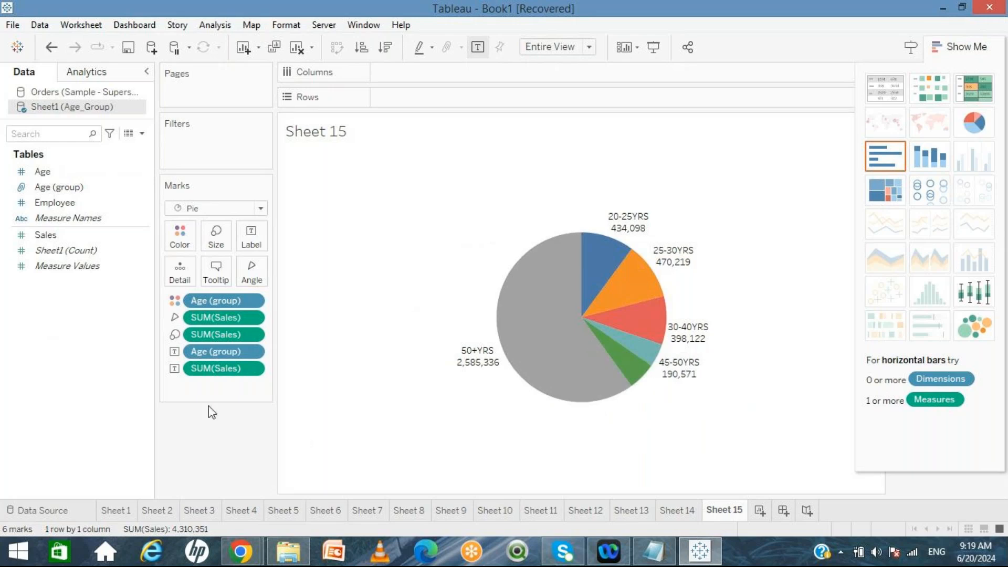
pyautogui.click(71, 189)
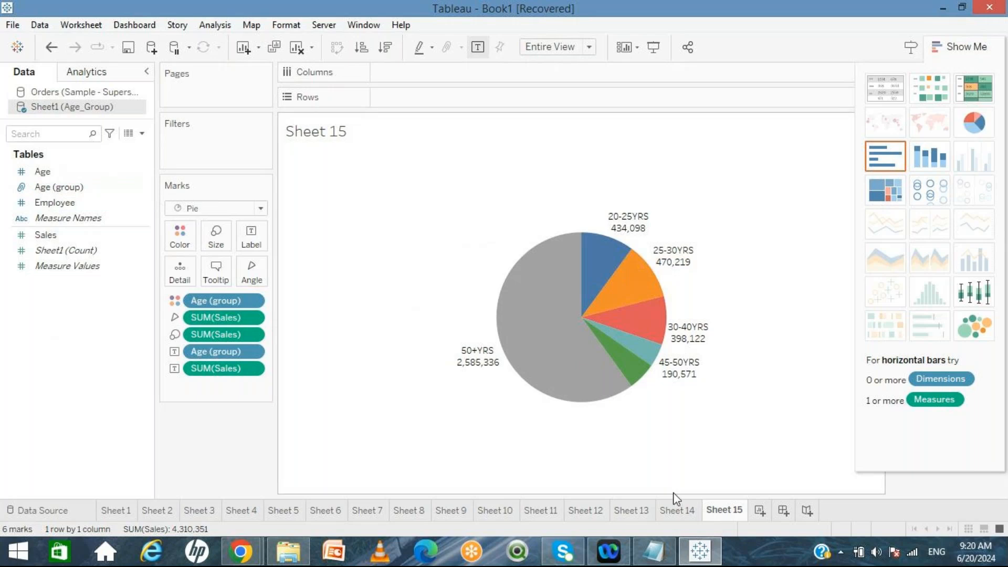
# Add a new worksheet, connect the Age_Group Excel workbook as another data source, and return to Sheet 16
pyautogui.click(756, 513)
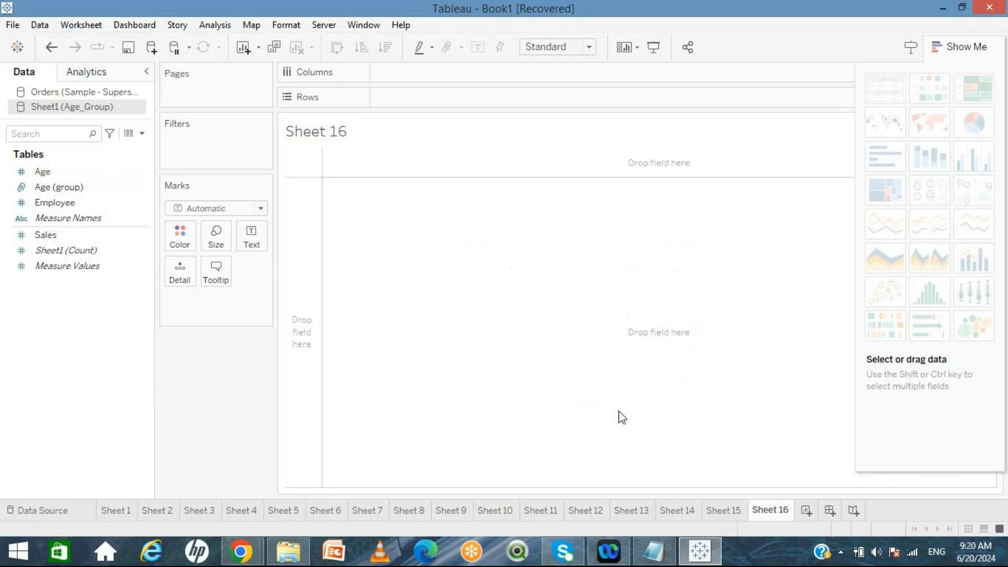
pyautogui.click(153, 52)
pyautogui.click(210, 139)
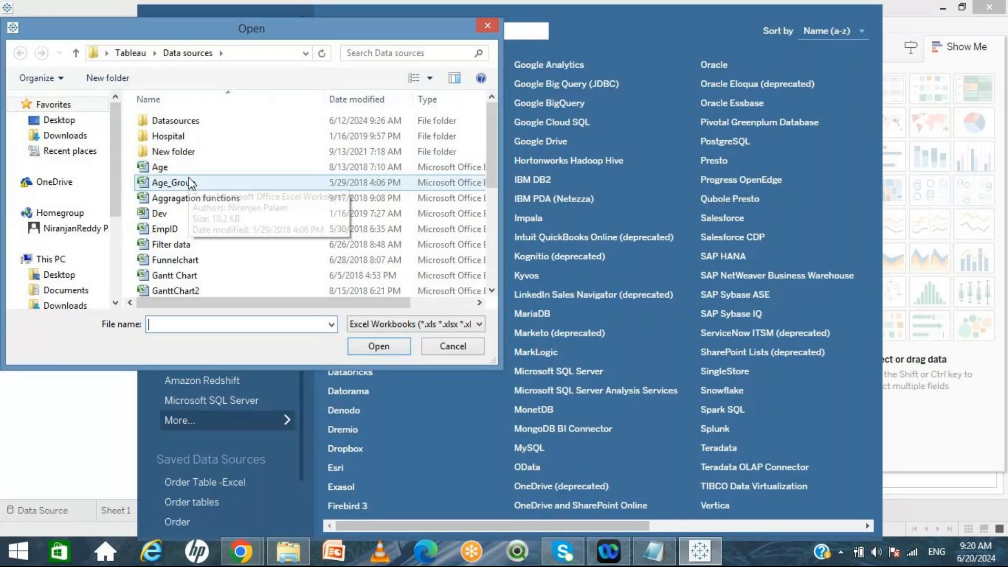
pyautogui.click(190, 183)
pyautogui.click(379, 346)
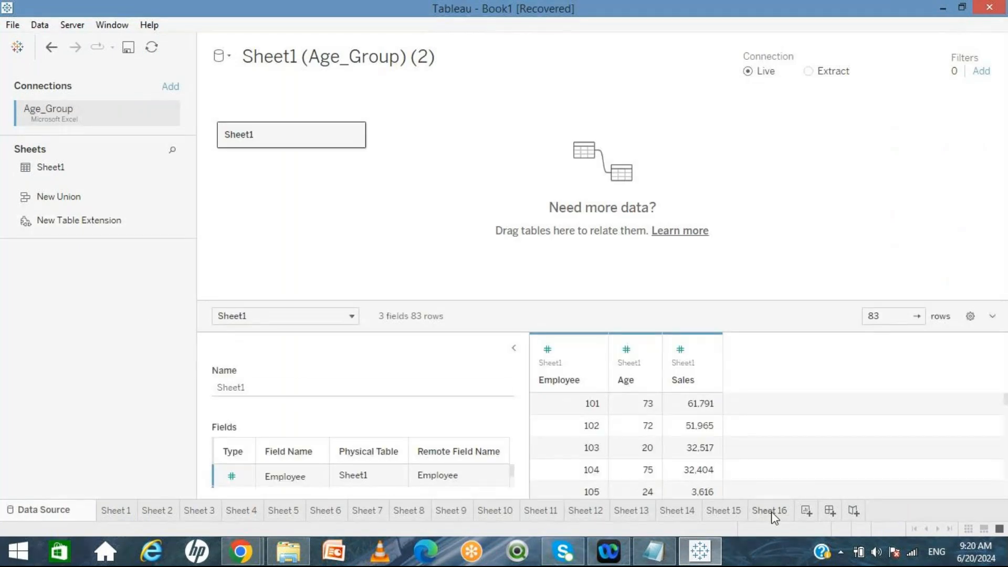
pyautogui.click(771, 511)
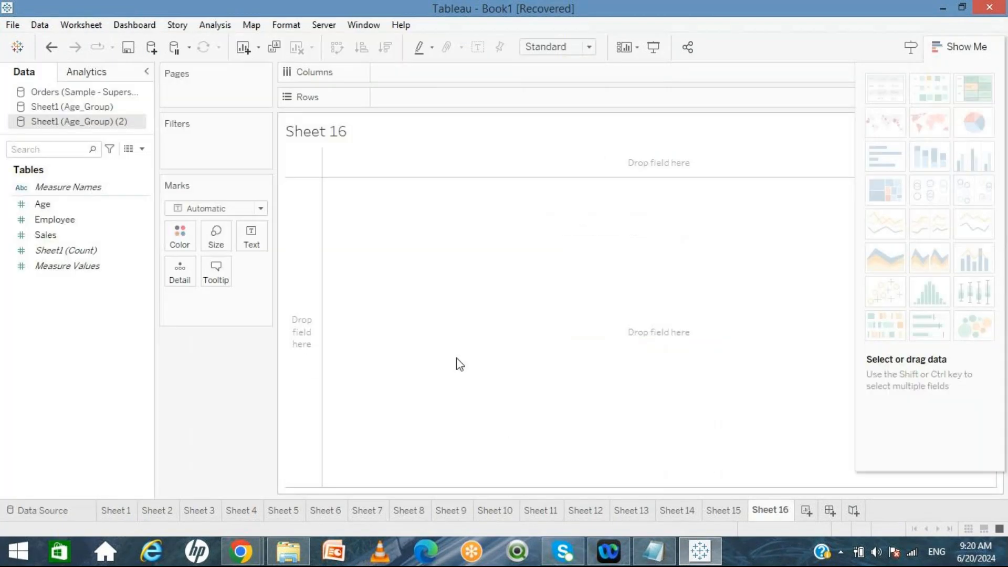
# Edit the connection of Sheet1 (Age_Group) (2) to use the Age Excel workbook instead, and return to Sheet 16
pyautogui.rightClick(78, 119)
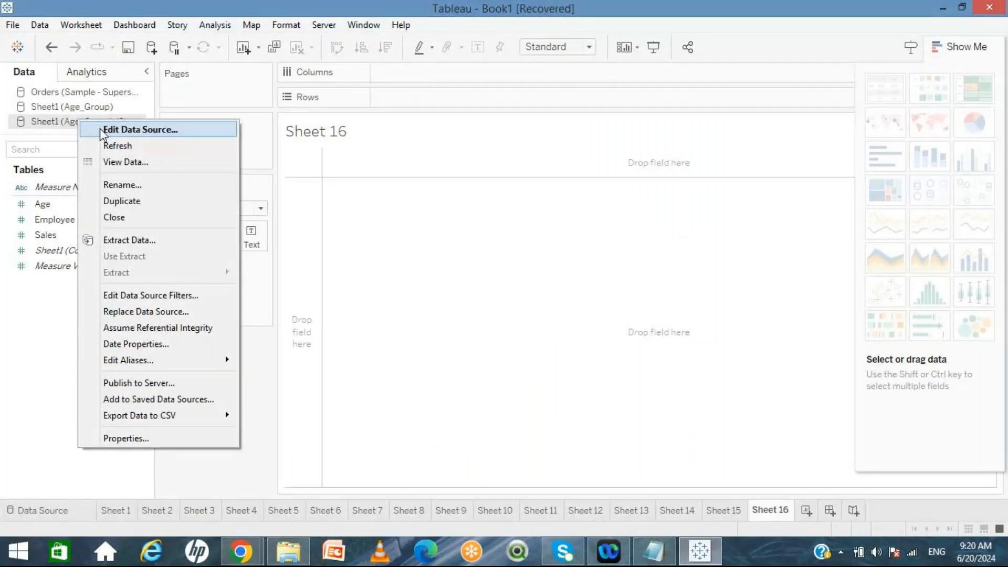
pyautogui.click(100, 129)
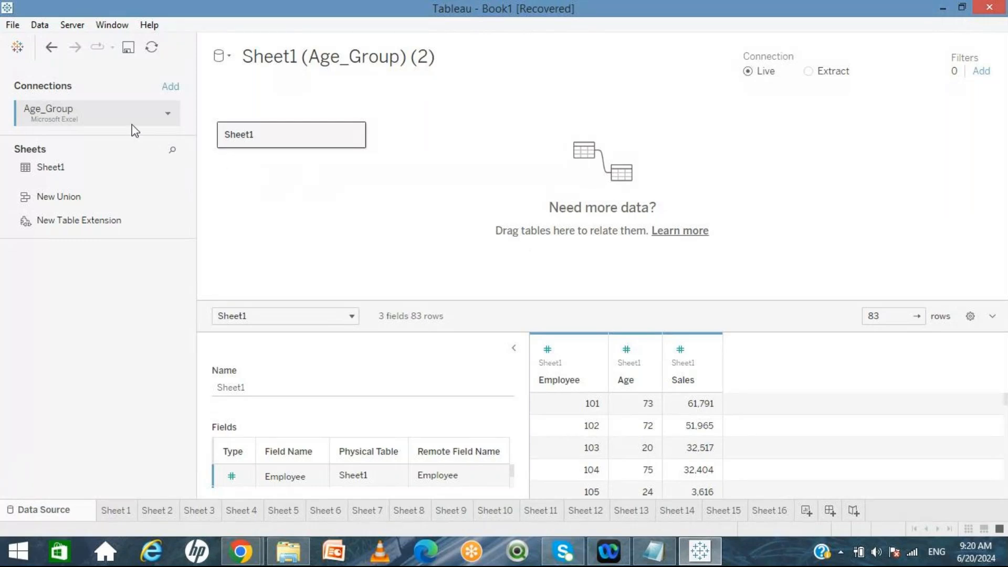
pyautogui.click(168, 114)
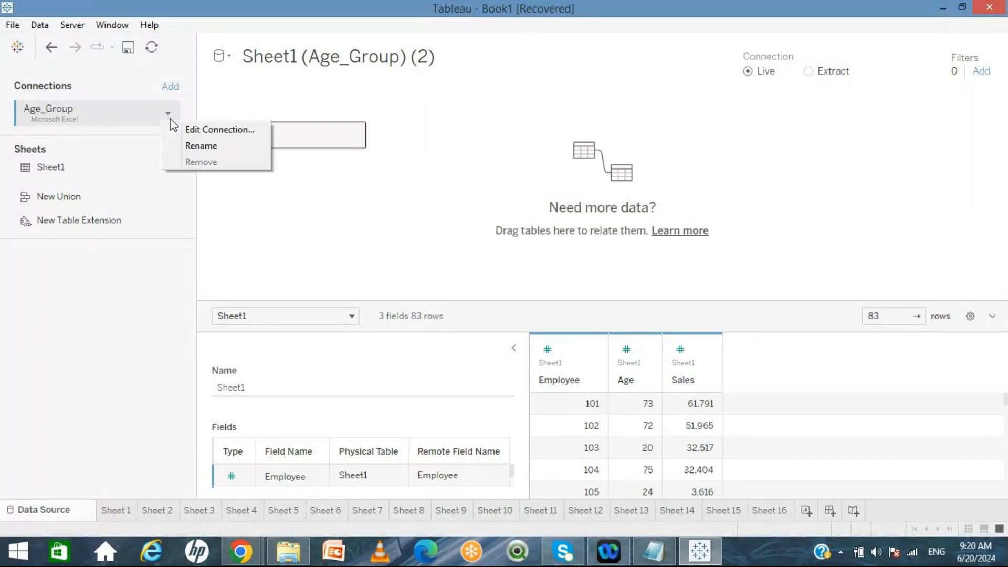
pyautogui.click(175, 128)
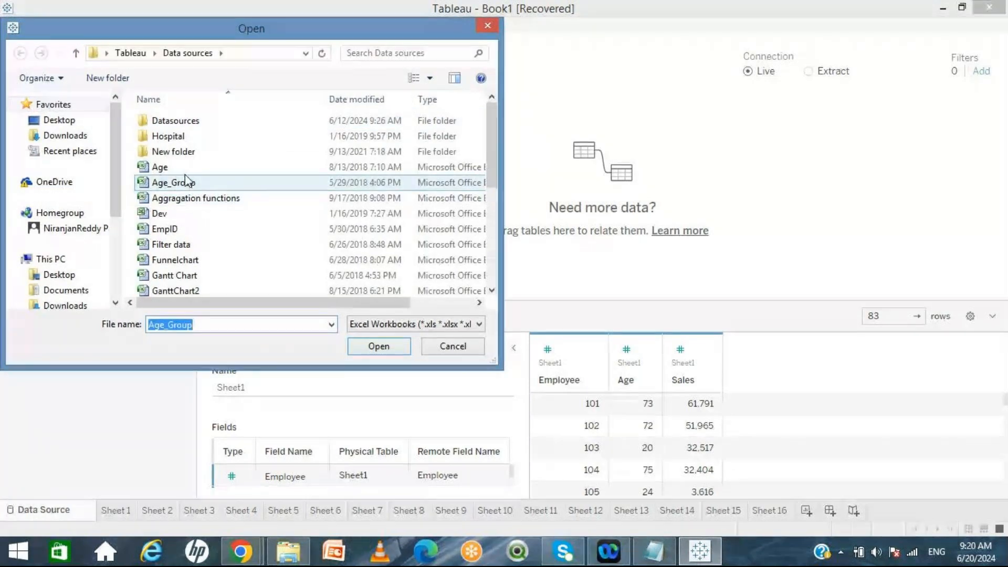
pyautogui.click(186, 167)
pyautogui.click(383, 350)
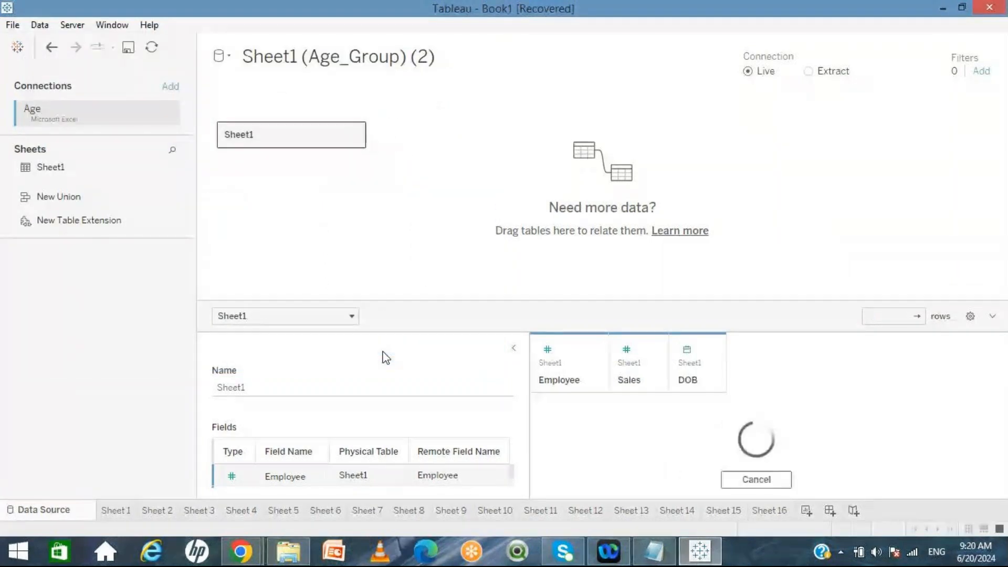
pyautogui.click(777, 516)
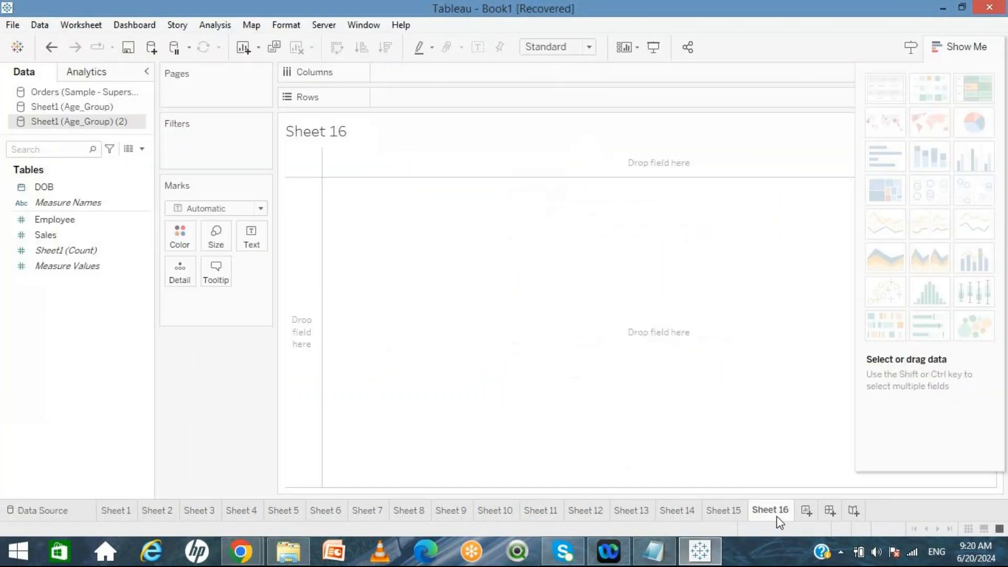
# Make Employee a dimension and place Employee and the year of DOB on Rows
pyautogui.click(61, 219)
pyautogui.moveTo(57, 224); pyautogui.dragTo(470, 95)
pyautogui.click(51, 188)
pyautogui.moveTo(79, 184); pyautogui.dragTo(510, 110)
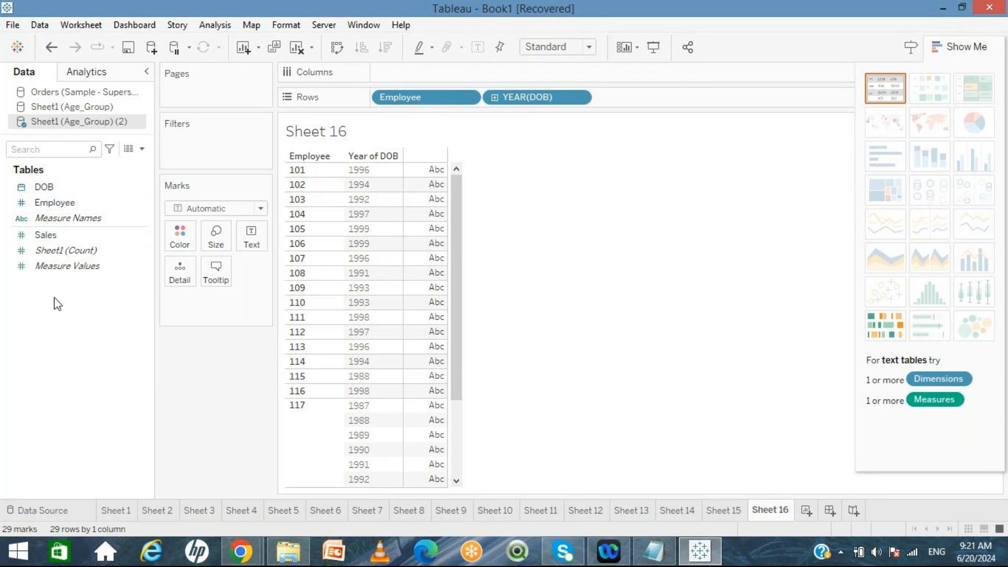
# Start a new calculated field in the second Age_Group data source and name it 00-age
pyautogui.click(49, 192)
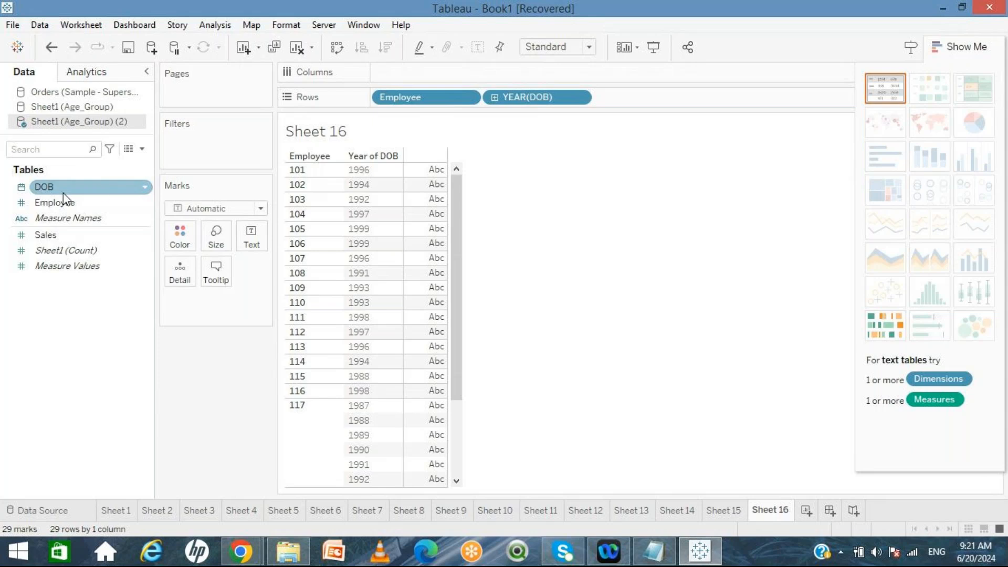
pyautogui.click(141, 151)
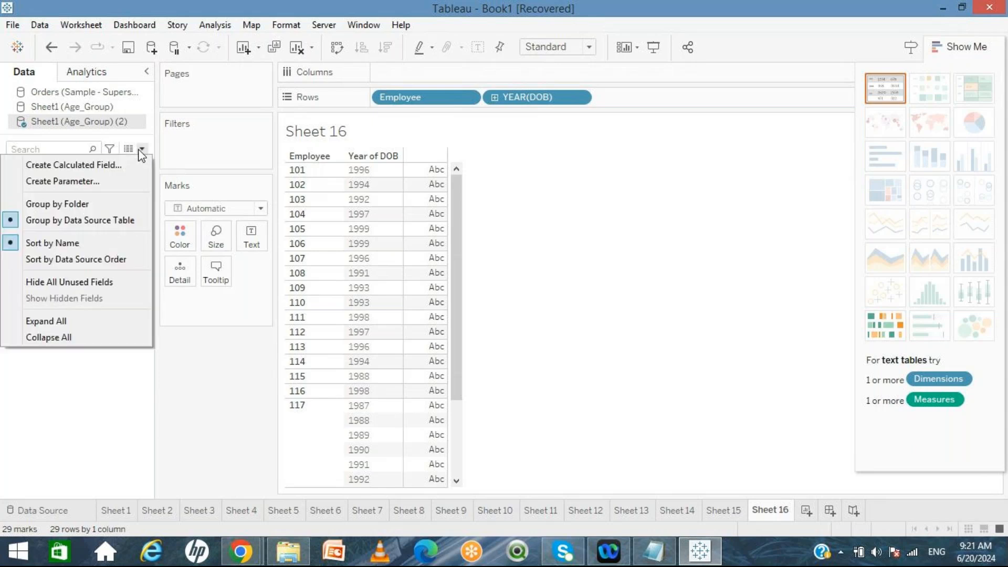
pyautogui.click(143, 164)
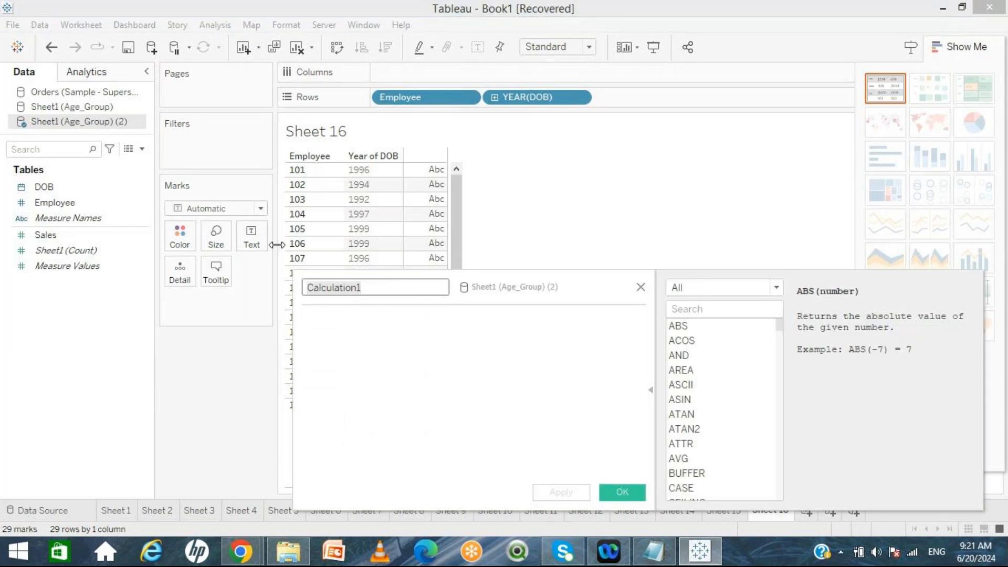
pyautogui.write('00-age')
pyautogui.press('Tab')
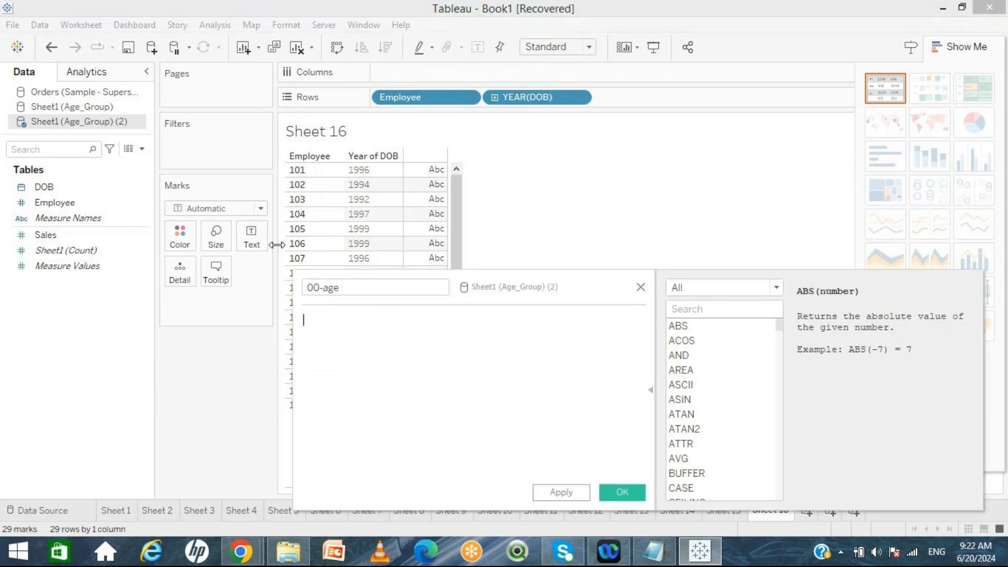
# Define 00-age as DATEDIFF('year',[DOB],today()) and place it on Rows as a dimension after the year of DOB
pyautogui.write('datedi')
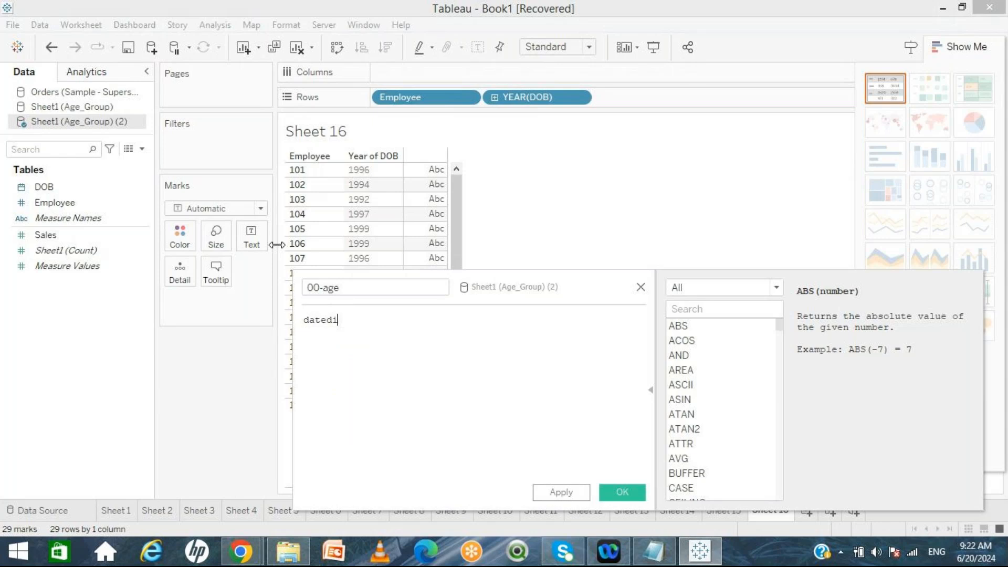
pyautogui.press('Return')
pyautogui.write("'")
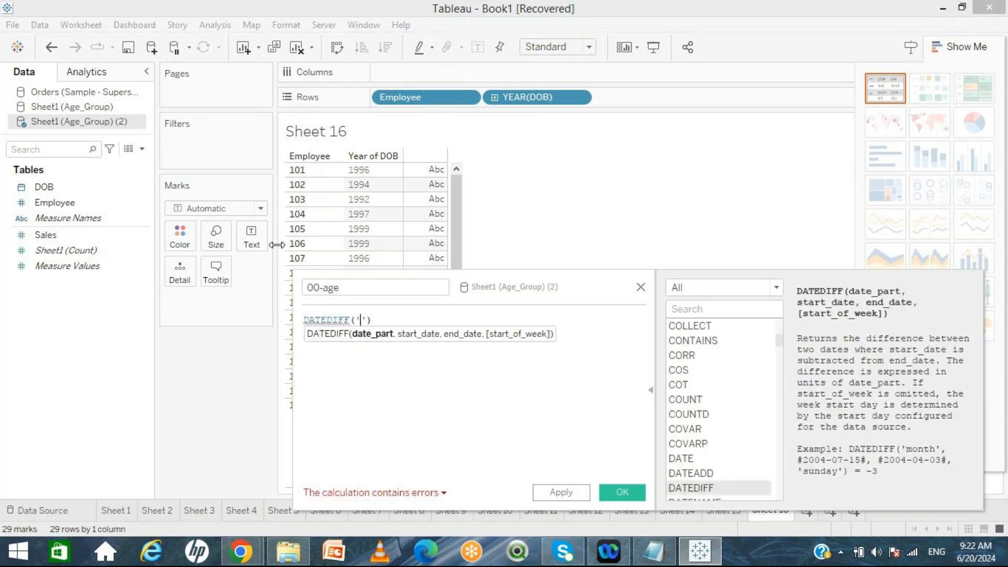
pyautogui.write('year')
pyautogui.press('Right')
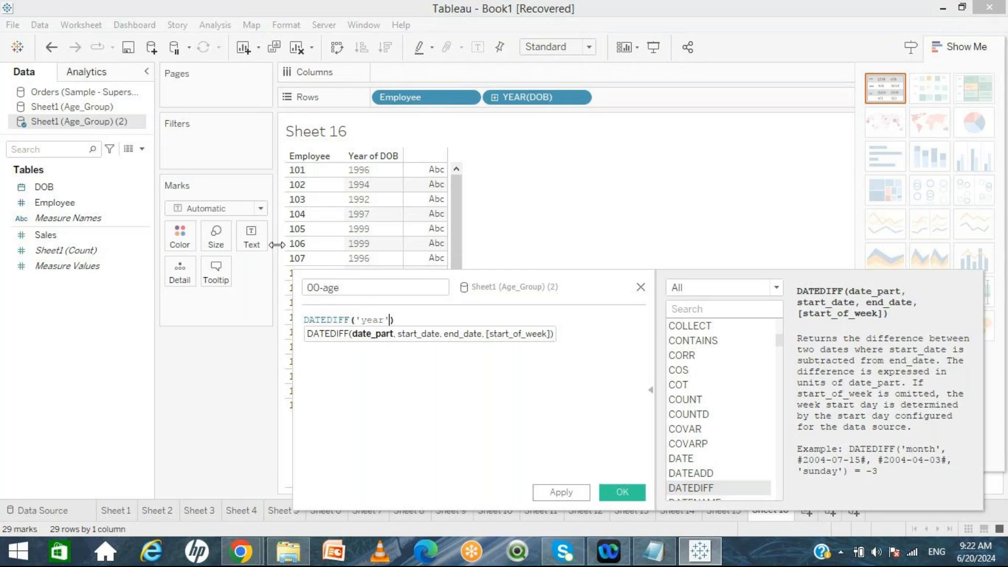
pyautogui.write(',[')
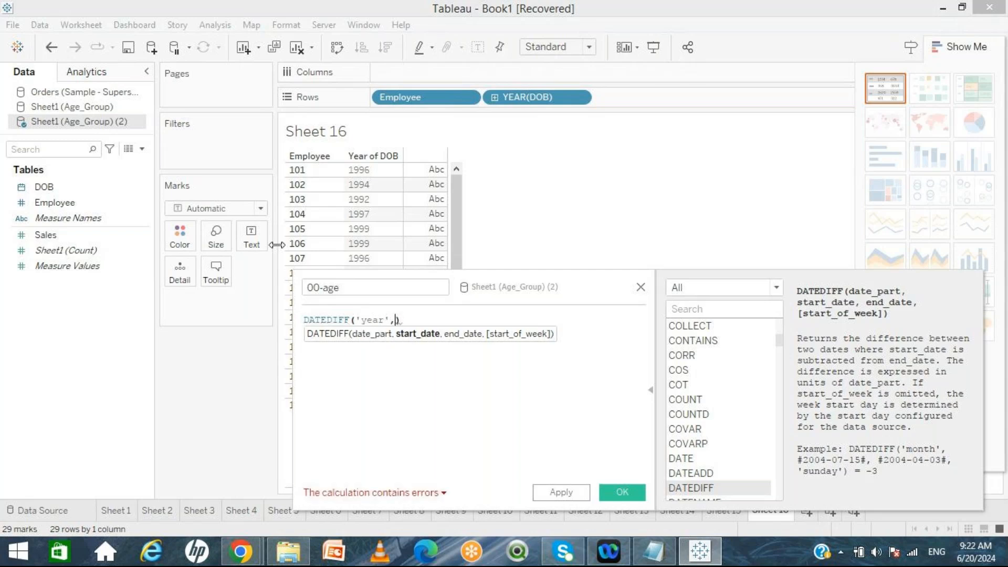
pyautogui.write('DO')
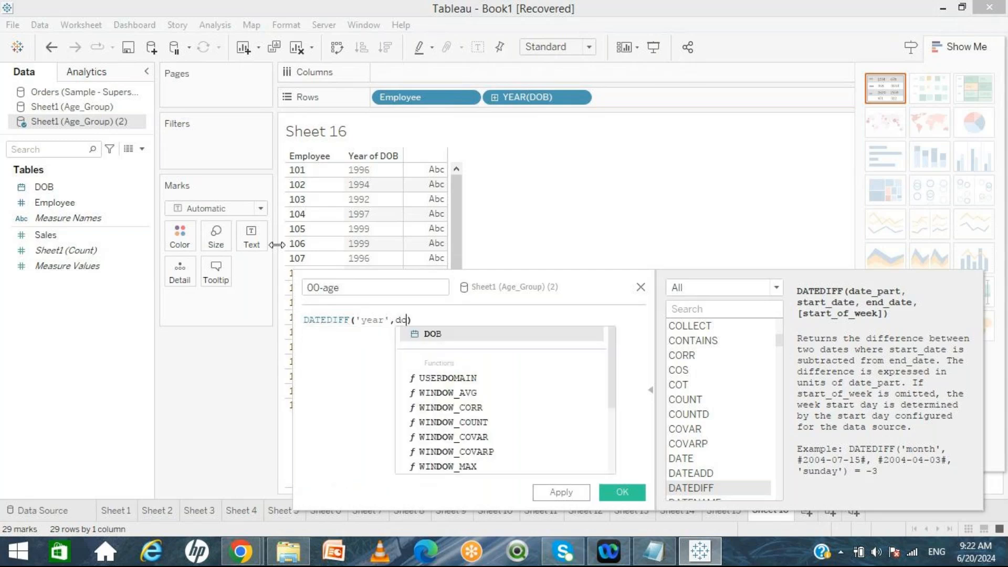
pyautogui.press('Return')
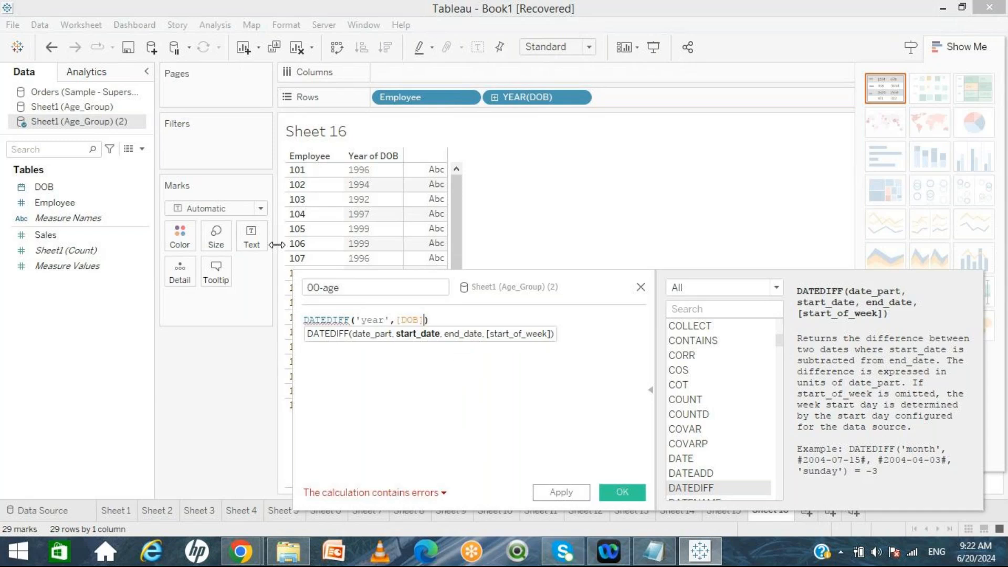
pyautogui.write(',')
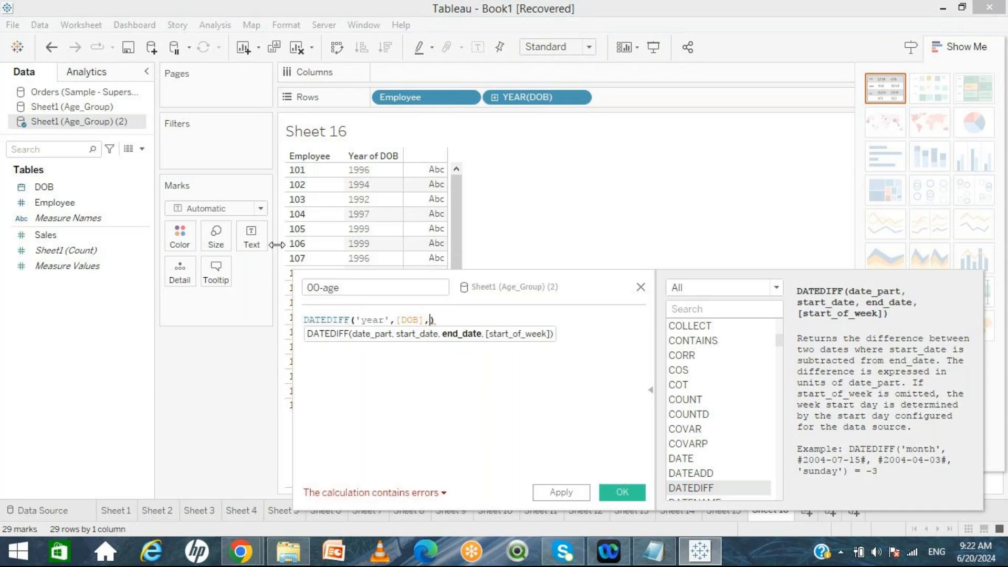
pyautogui.write('todda')
pyautogui.press('BackSpace')
pyautogui.press('BackSpace')
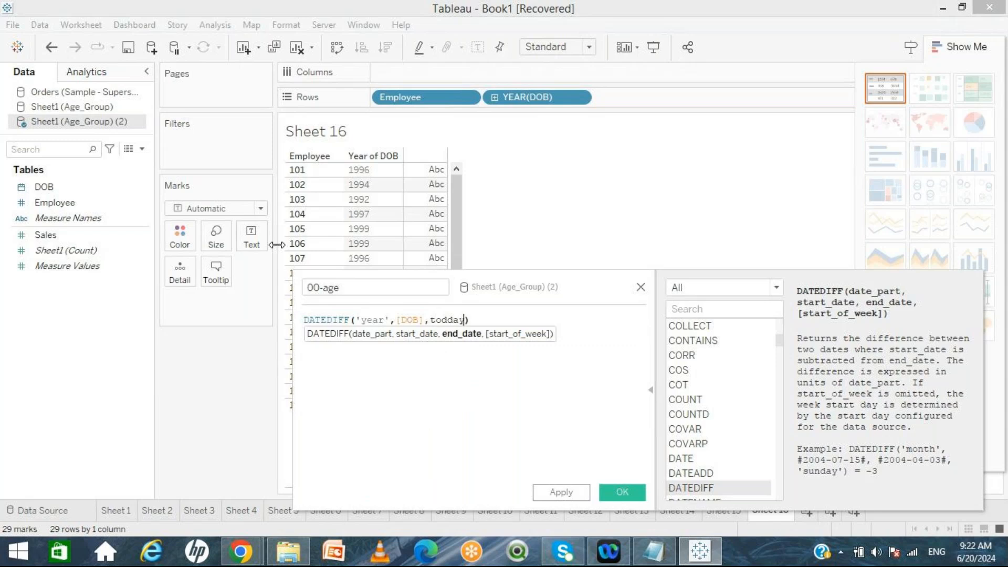
pyautogui.write('ay')
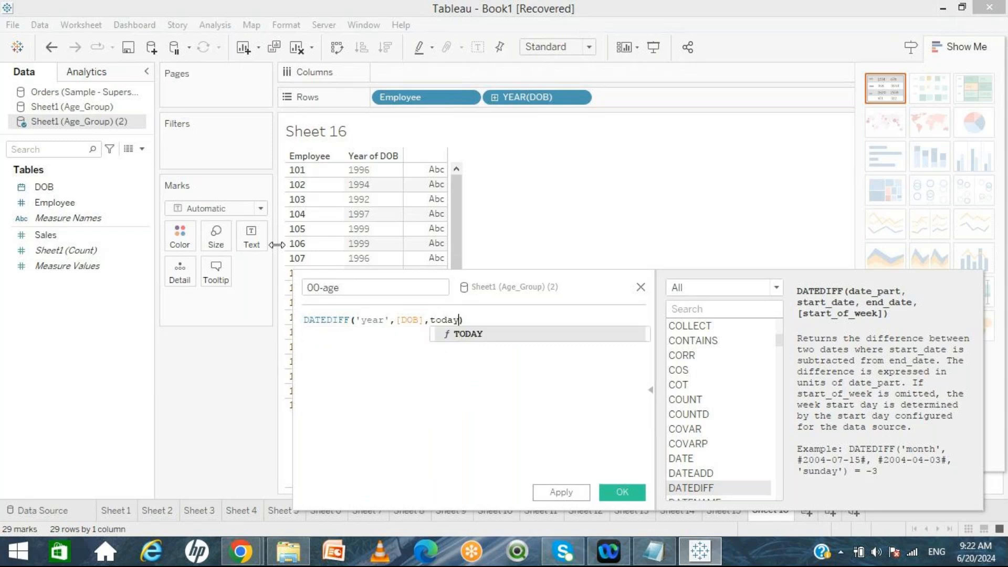
pyautogui.write('()')
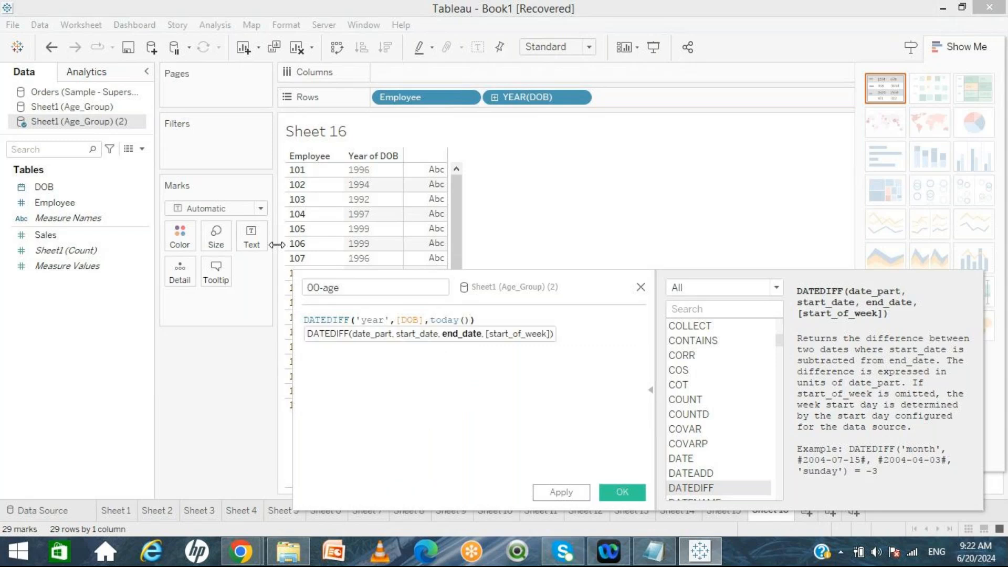
pyautogui.click(571, 403)
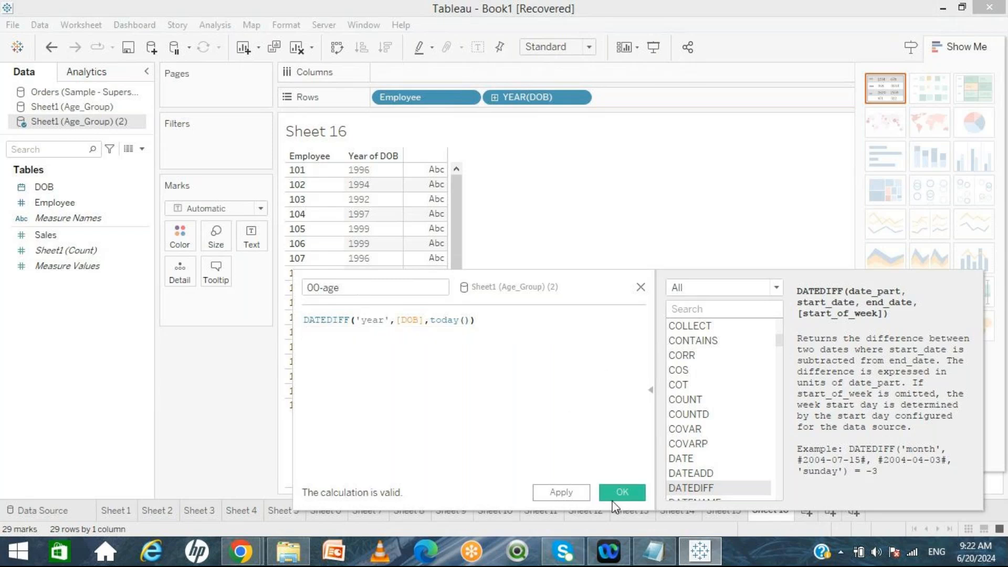
pyautogui.click(610, 494)
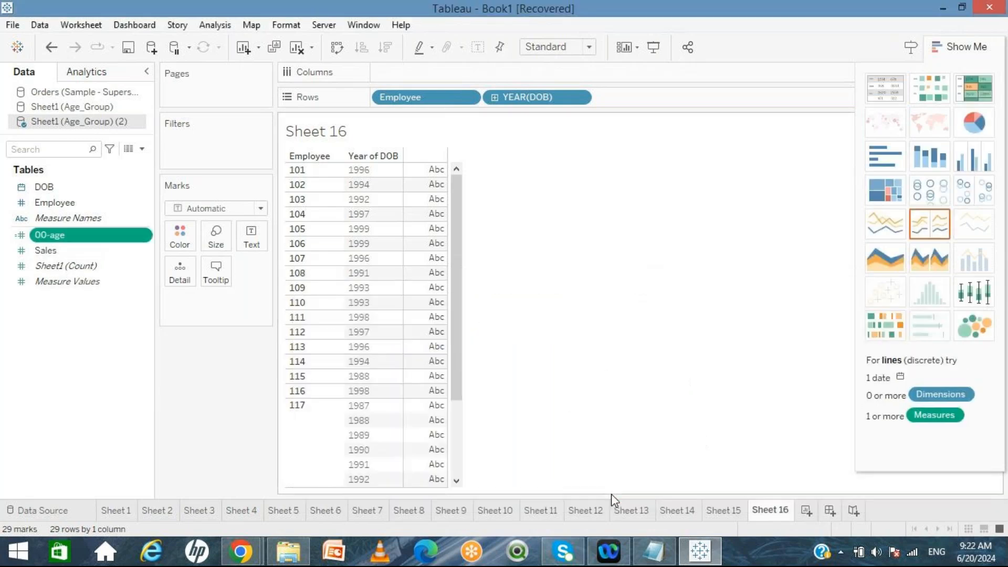
pyautogui.moveTo(55, 225); pyautogui.dragTo(636, 103)
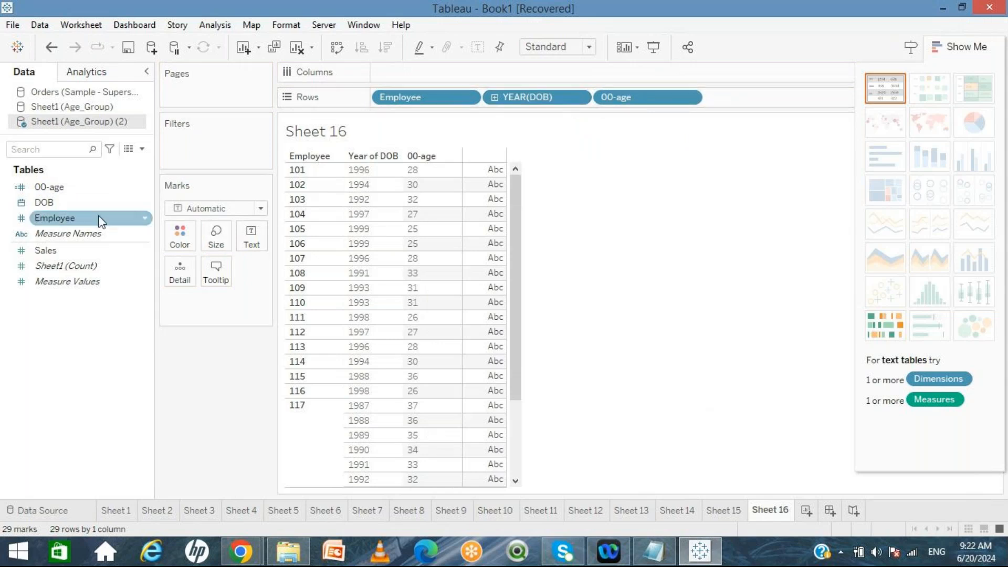
# Start a group on the 00-age field and combine ages 25 through 29 into a group named 25-30YRS
pyautogui.rightClick(61, 191)
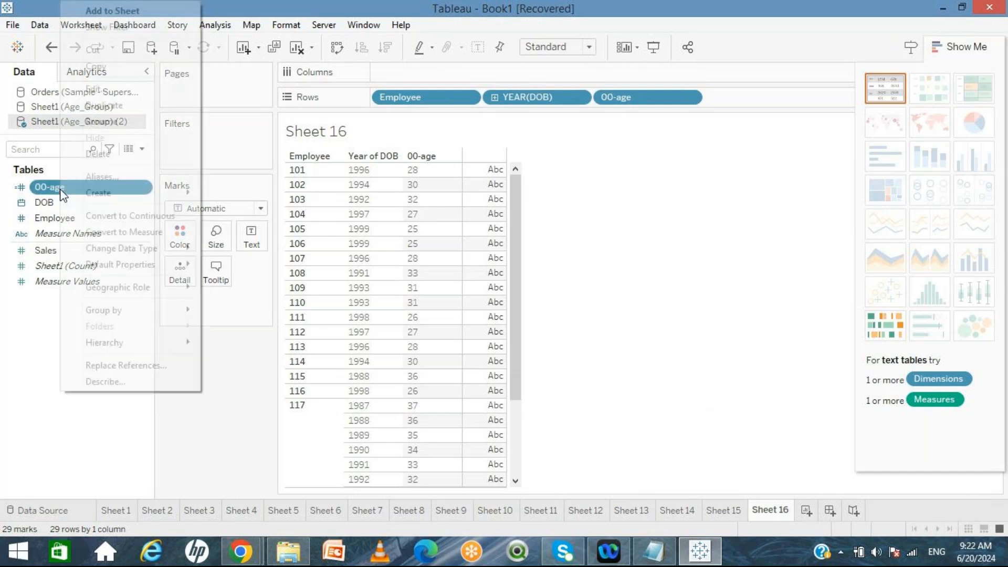
pyautogui.moveTo(133, 196)
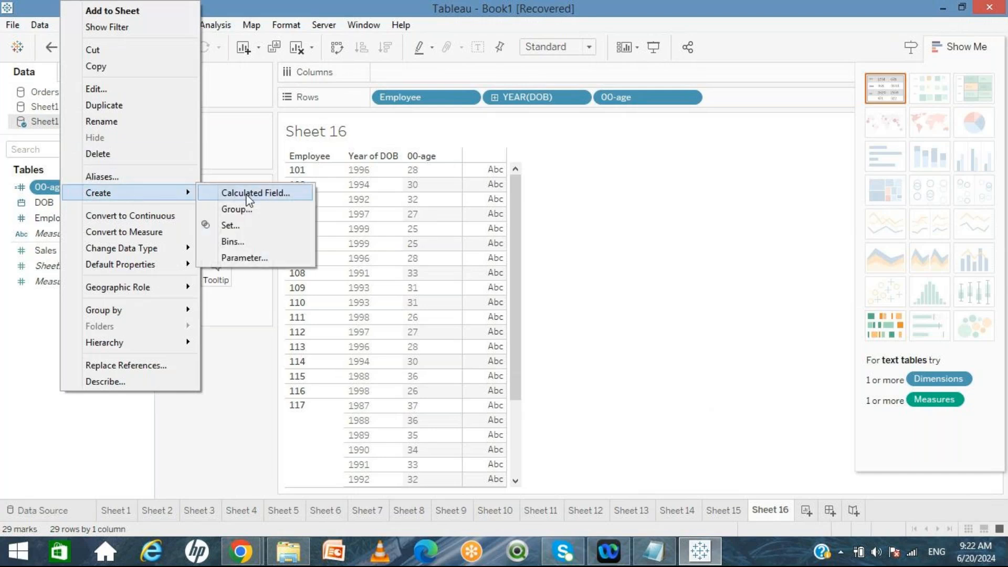
pyautogui.click(247, 208)
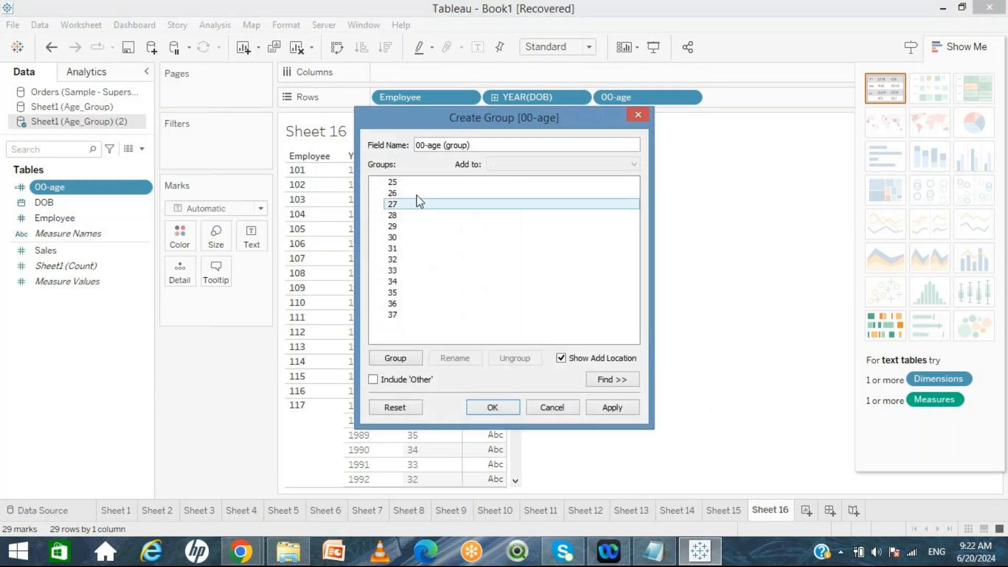
pyautogui.click(427, 184)
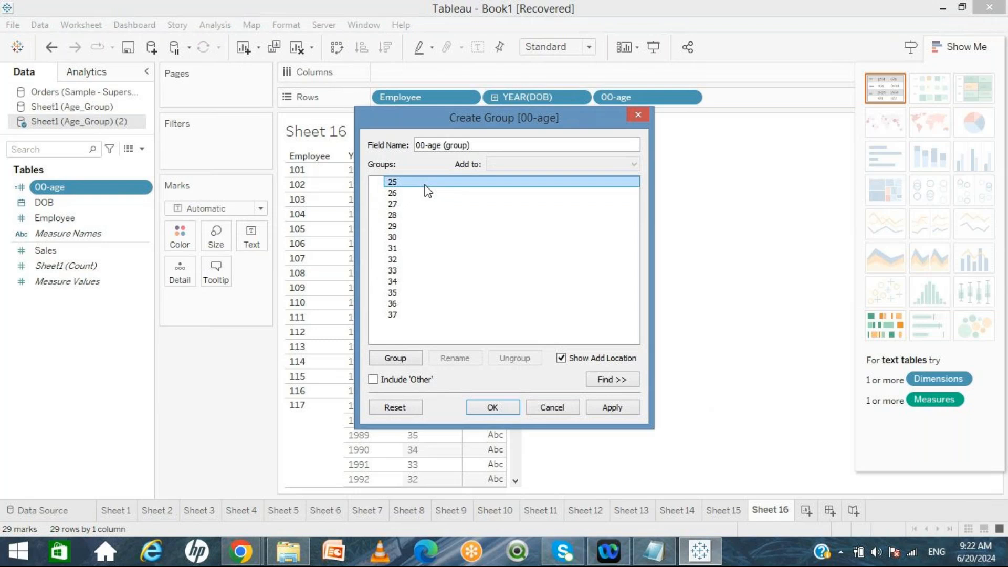
pyautogui.keyDown('shift'); pyautogui.click(409, 227); pyautogui.keyUp('shift')
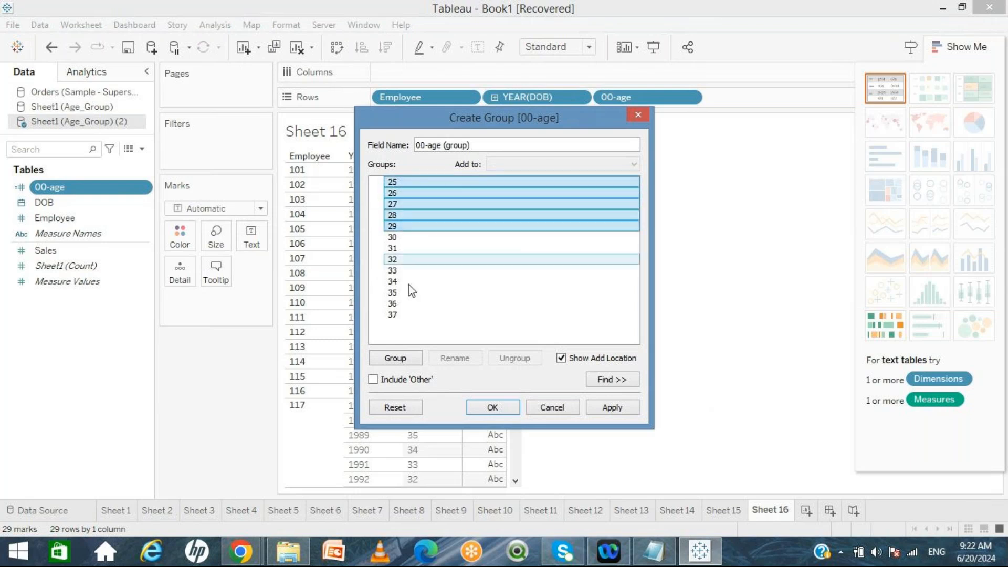
pyautogui.click(401, 359)
pyautogui.write('2')
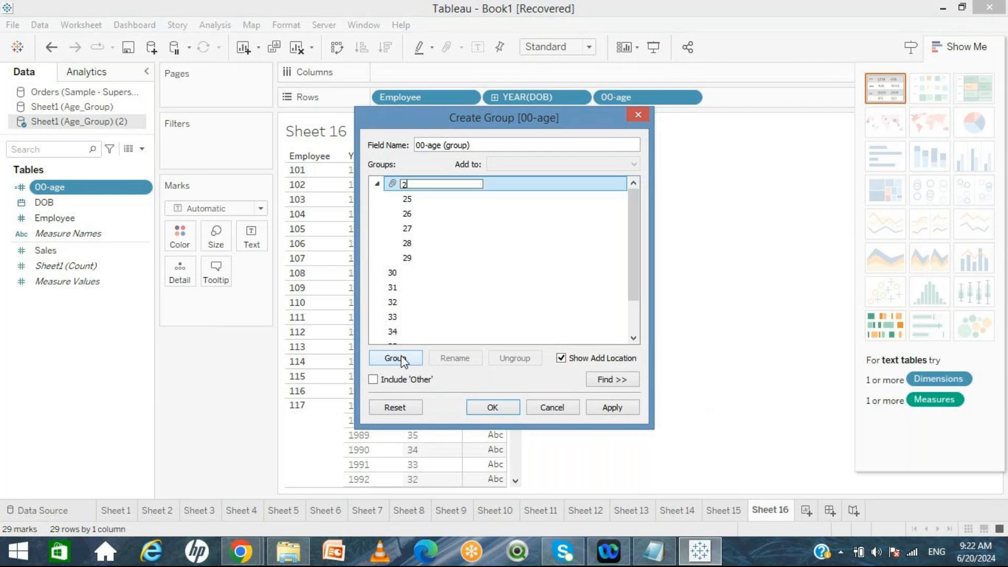
pyautogui.write('5-30YRS')
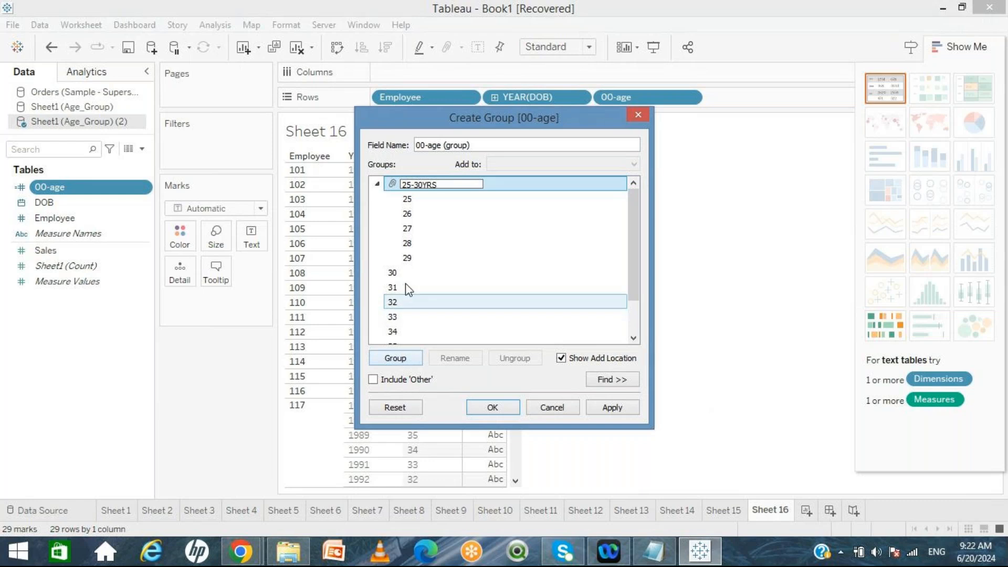
pyautogui.click(378, 184)
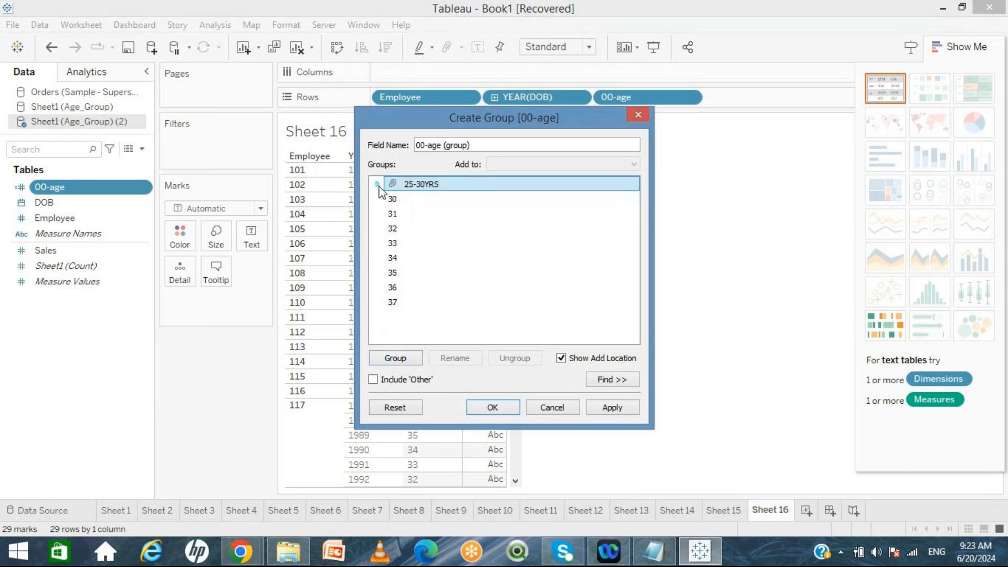
# Combine ages 30 through 35 into a group named 30-35YRS
pyautogui.click(388, 199)
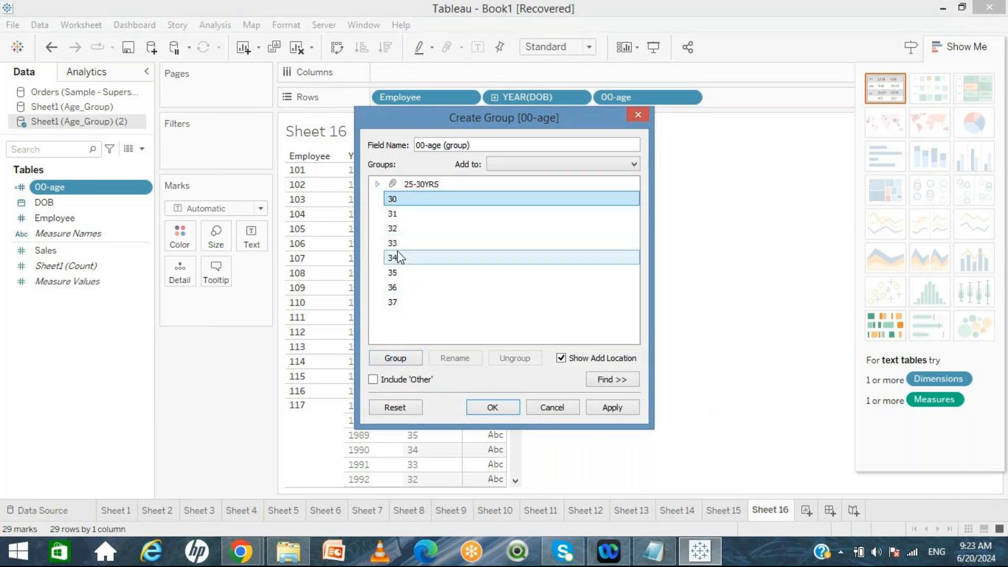
pyautogui.keyDown('shift'); pyautogui.click(399, 273); pyautogui.keyUp('shift')
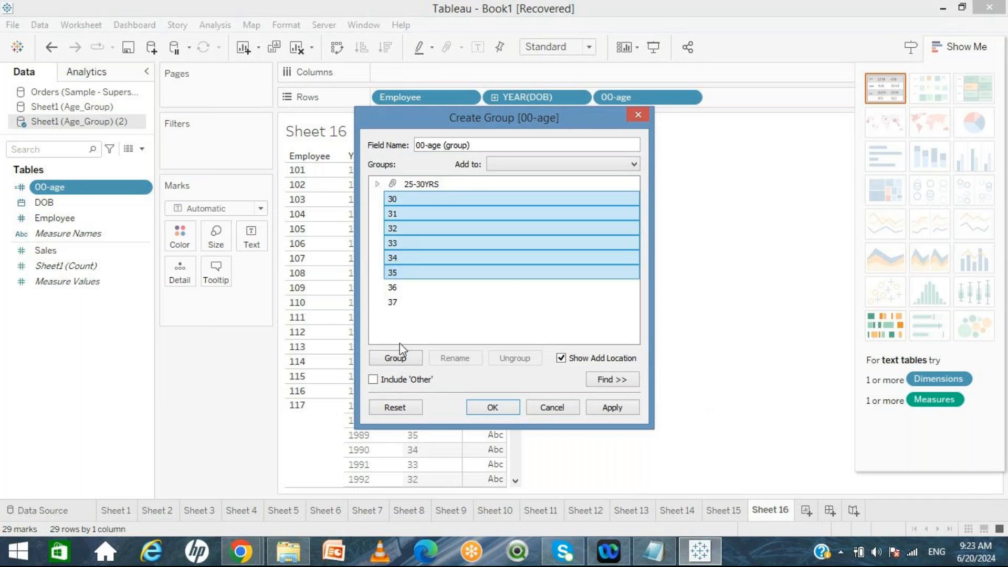
pyautogui.click(395, 358)
pyautogui.write('30-3')
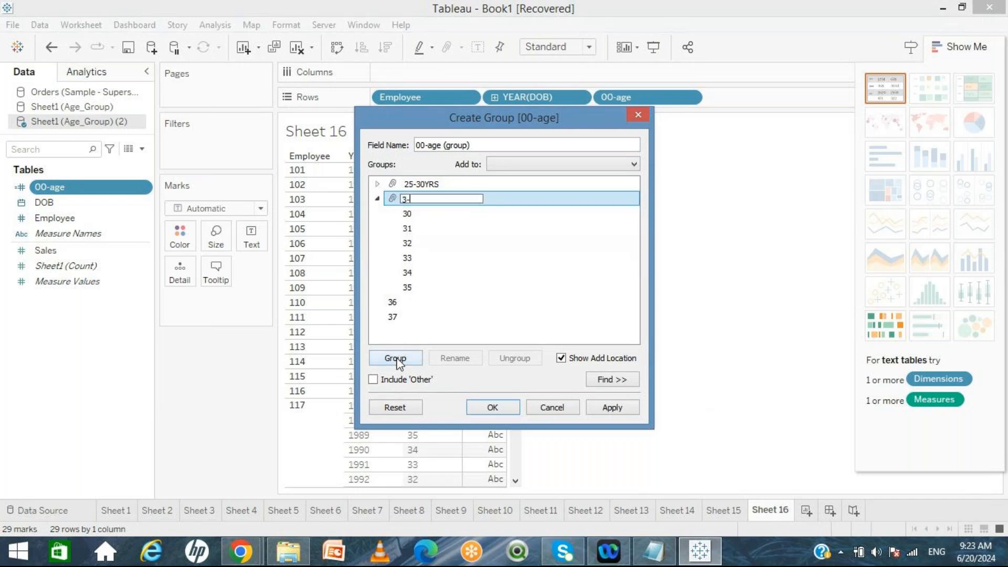
pyautogui.write('5YRS')
# Include the Other group renamed as 35+YRS, and add the finished 00-age (group) field to Rows after 00-age
pyautogui.click(372, 380)
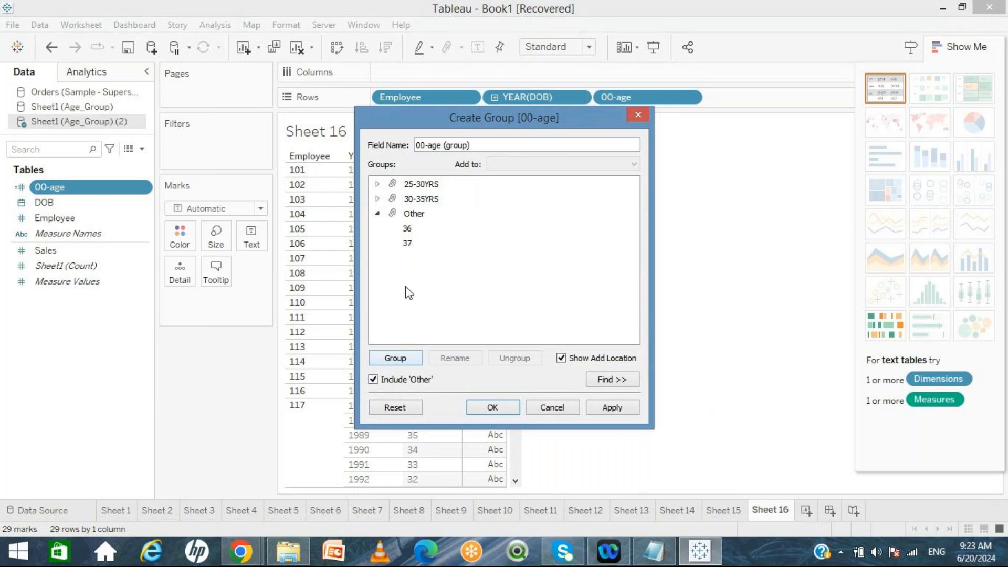
pyautogui.click(413, 215)
pyautogui.click(456, 360)
pyautogui.write('35')
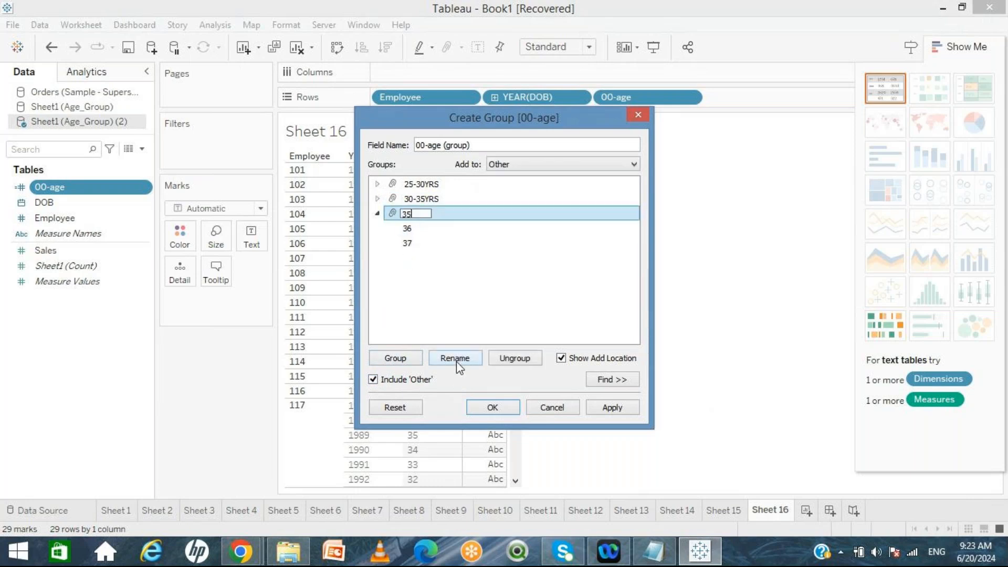
pyautogui.write('+YRS')
pyautogui.click(492, 408)
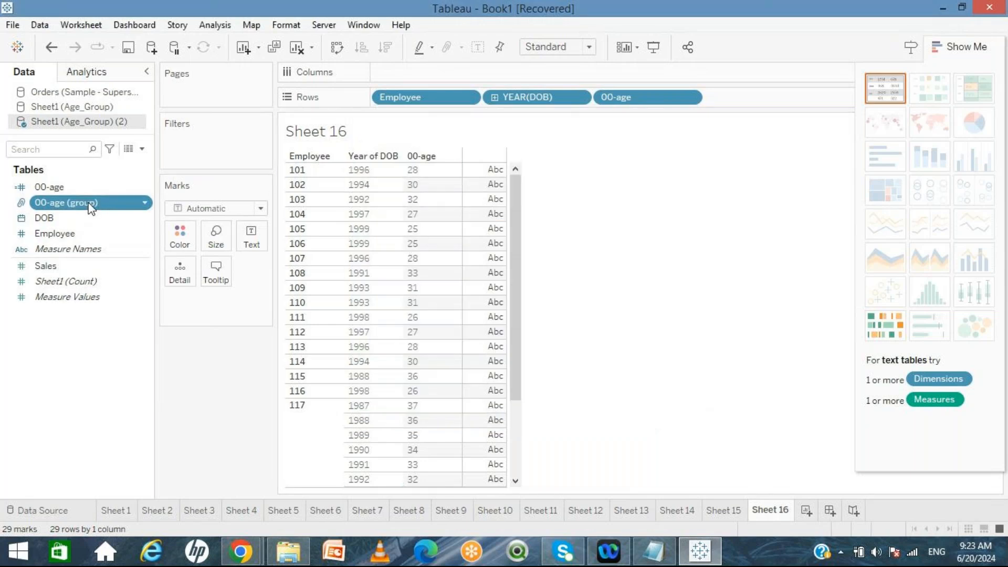
pyautogui.moveTo(91, 209)
pyautogui.mouseDown()
pyautogui.moveTo(699, 93)
pyautogui.moveTo(744, 100)
pyautogui.mouseUp()
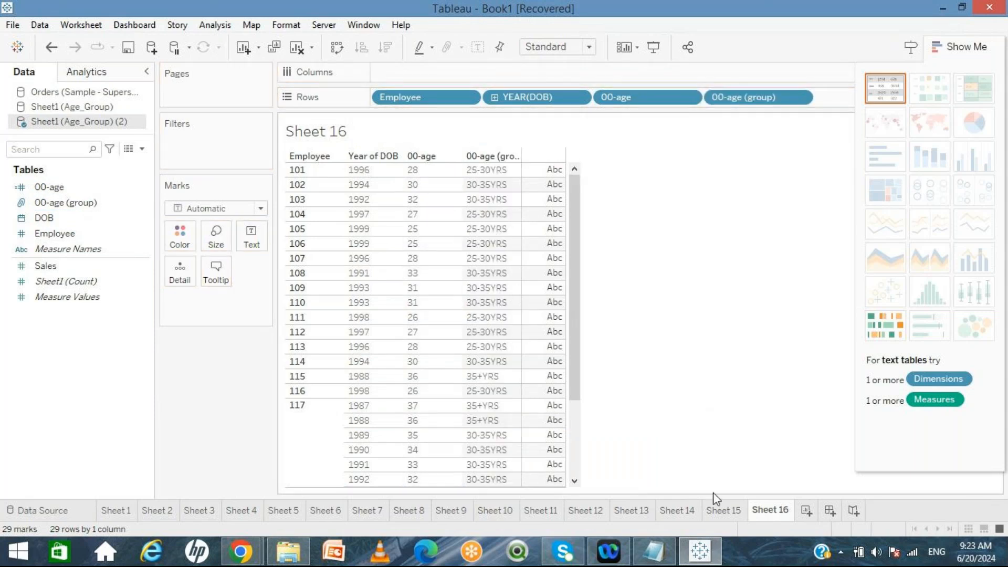
# Add a new worksheet and build a text table of total Sales by 00-age (group) on Rows
pyautogui.click(807, 511)
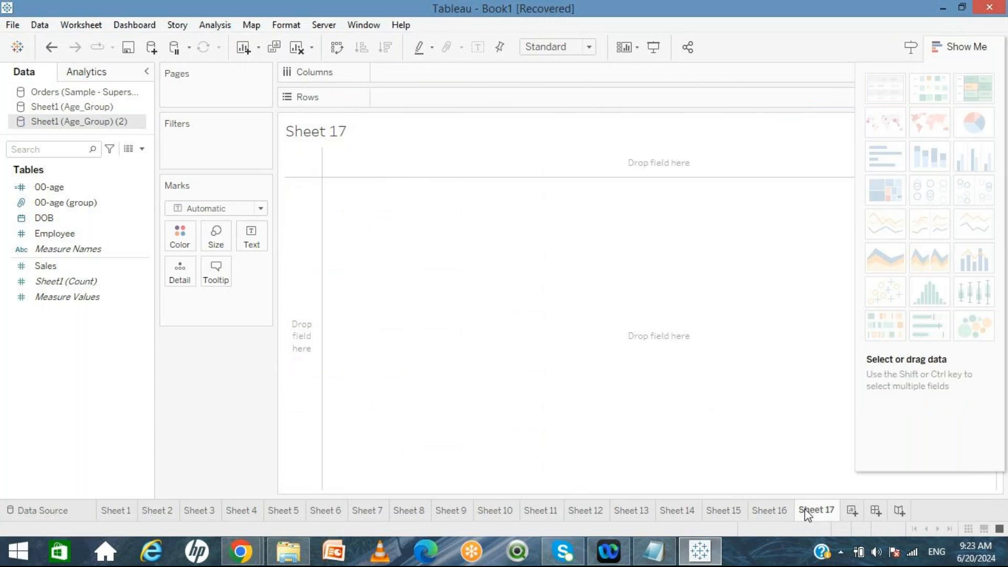
pyautogui.click(74, 207)
pyautogui.doubleClick(74, 207)
pyautogui.doubleClick(67, 266)
pyautogui.click(306, 360)
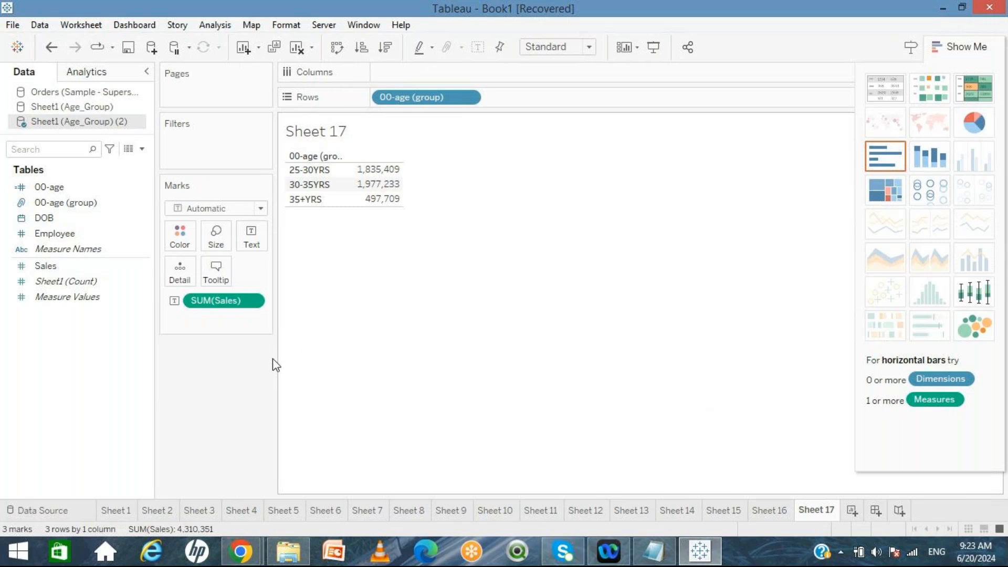
# Place 00-age (group) from Sheet1 (Age_Group) (2) on Columns and remove it from Rows
pyautogui.click(65, 108)
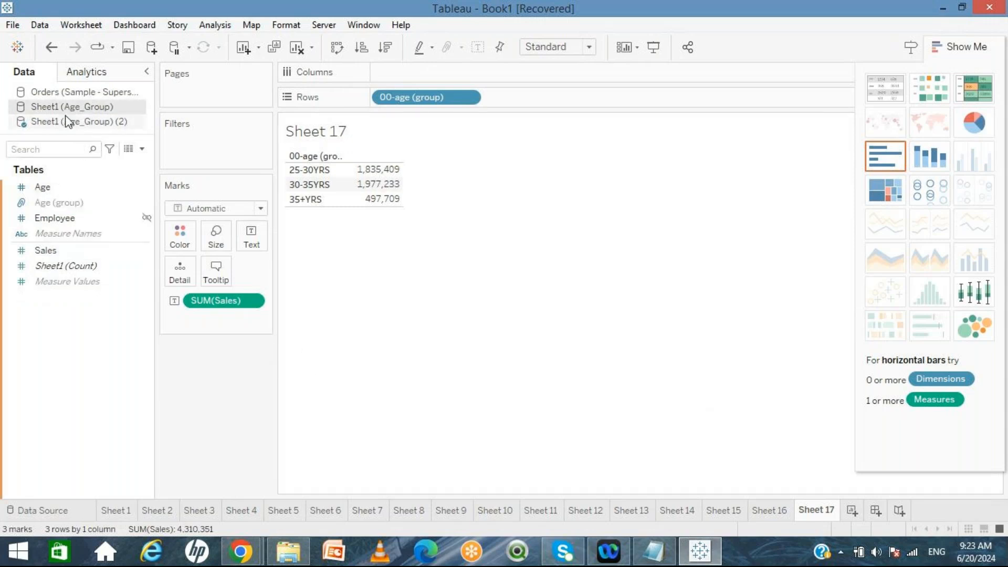
pyautogui.click(65, 122)
pyautogui.click(93, 207)
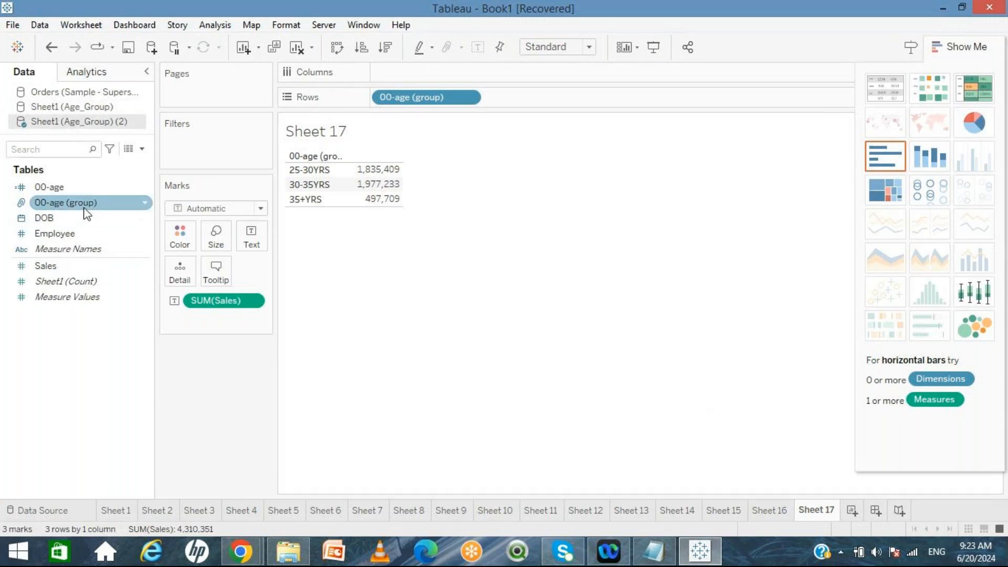
pyautogui.doubleClick(85, 210)
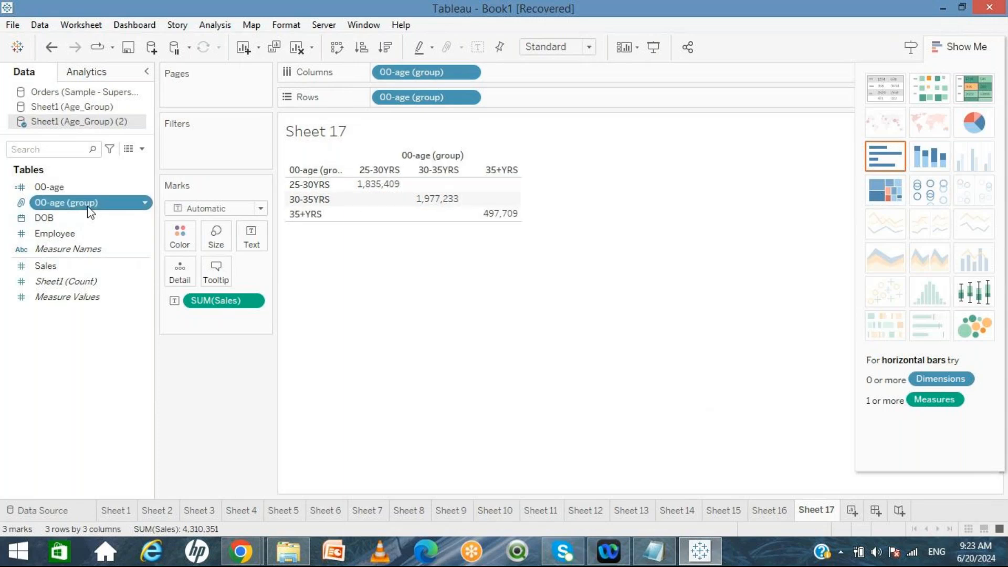
pyautogui.moveTo(404, 95); pyautogui.dragTo(278, 444)
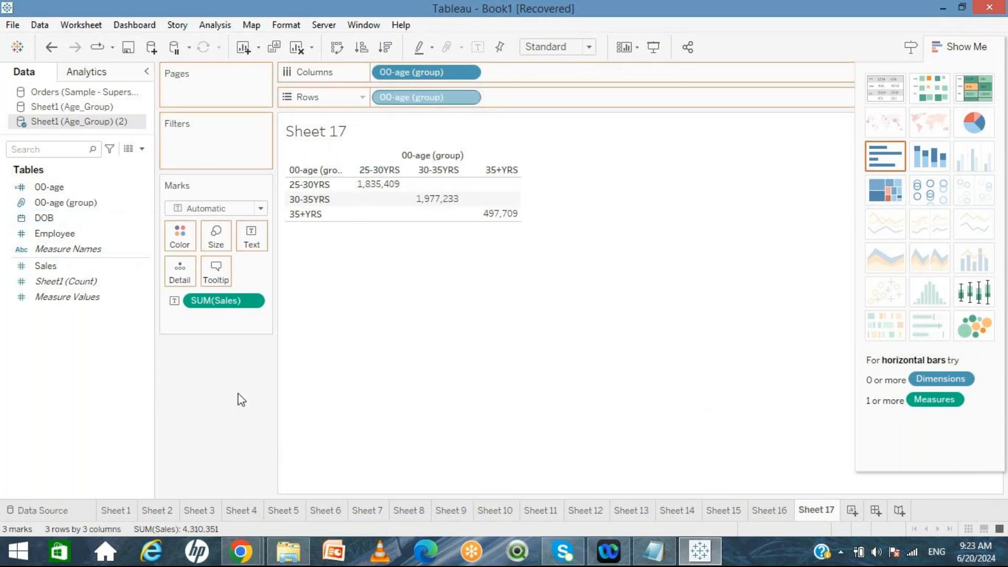
# Examine which ages belong to the 35+YRS and 30-35YRS groups of the 00-age (group) field
pyautogui.click(58, 206)
pyautogui.rightClick(61, 212)
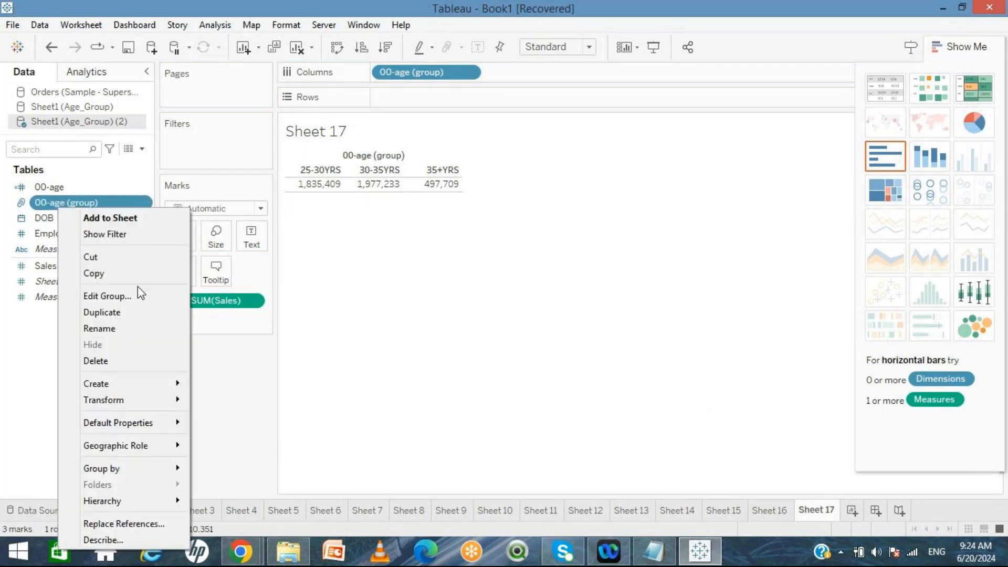
pyautogui.click(123, 298)
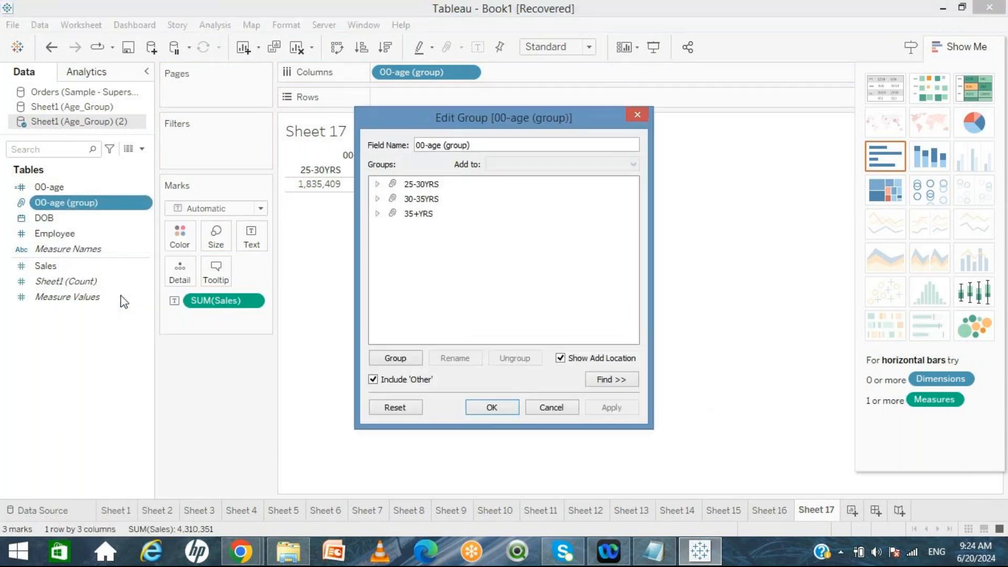
pyautogui.click(378, 214)
pyautogui.click(378, 213)
pyautogui.click(378, 200)
pyautogui.click(378, 200)
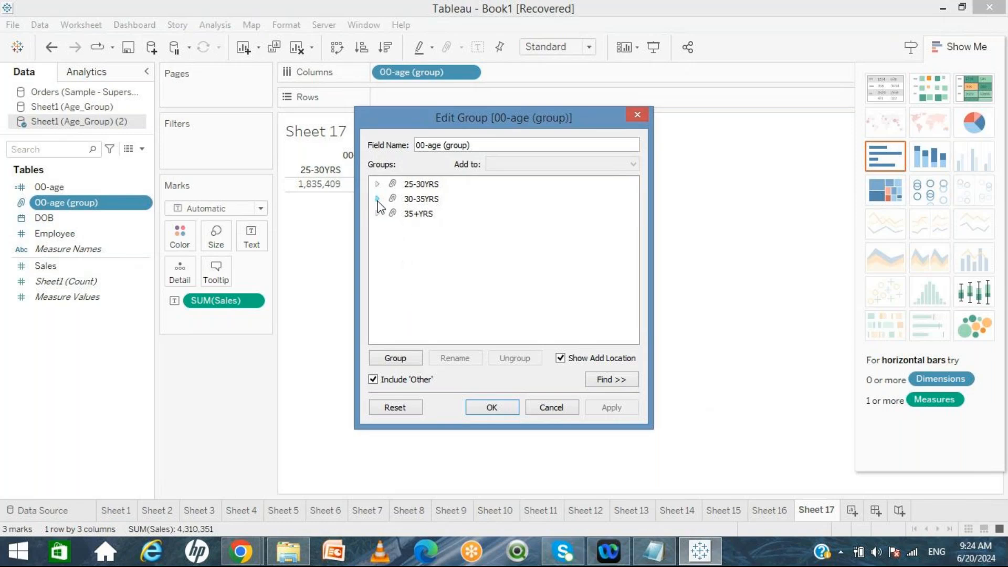
pyautogui.click(503, 408)
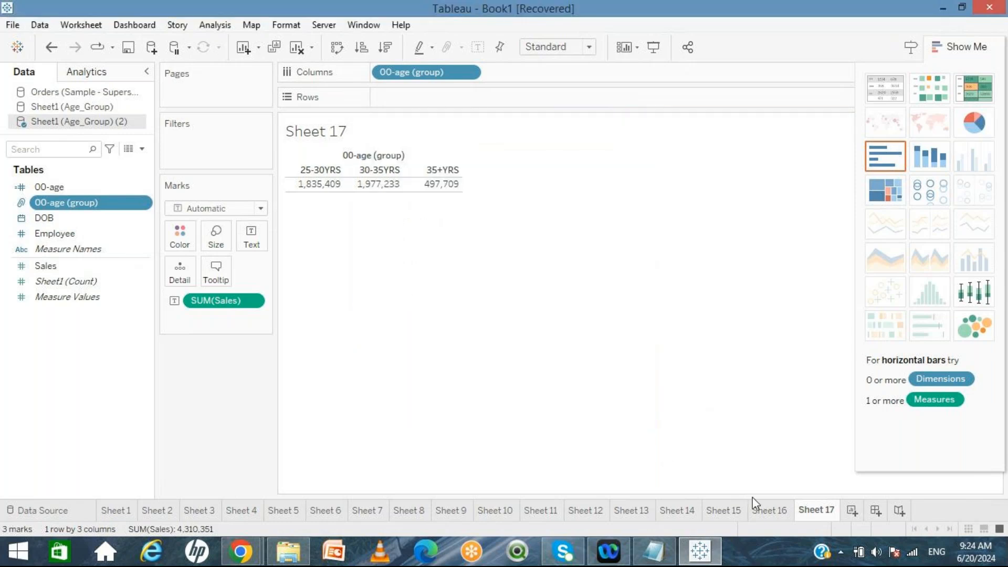
# Edit the Age (group) field from Sheet 15 and move age 31 from 25-30YRS into the 30-40YRS group
pyautogui.click(767, 511)
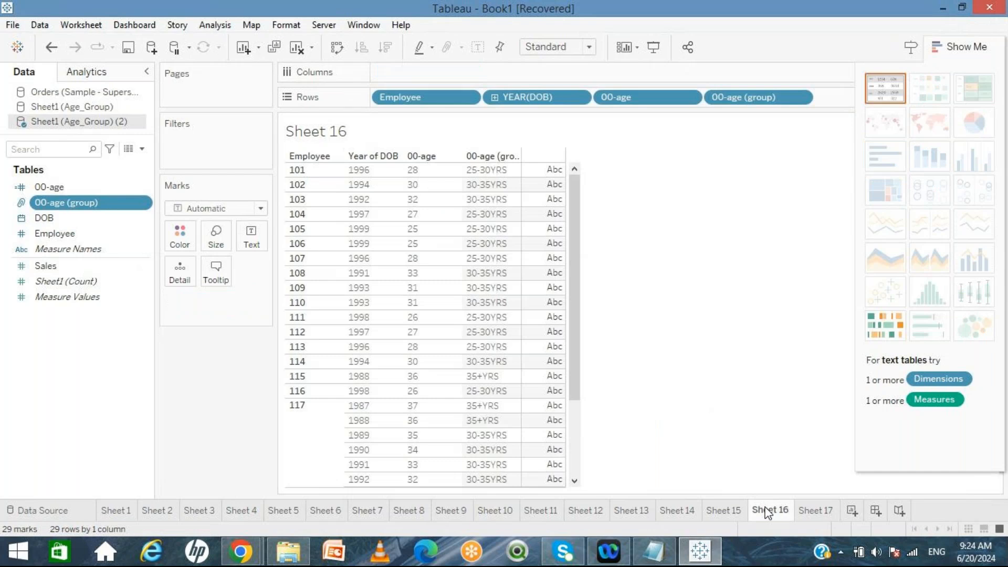
pyautogui.click(730, 512)
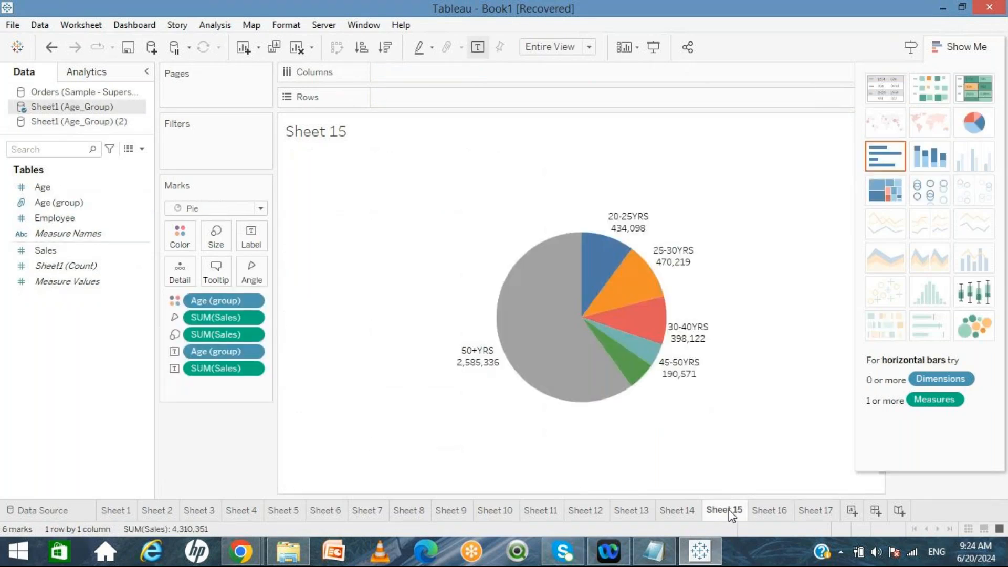
pyautogui.rightClick(69, 198)
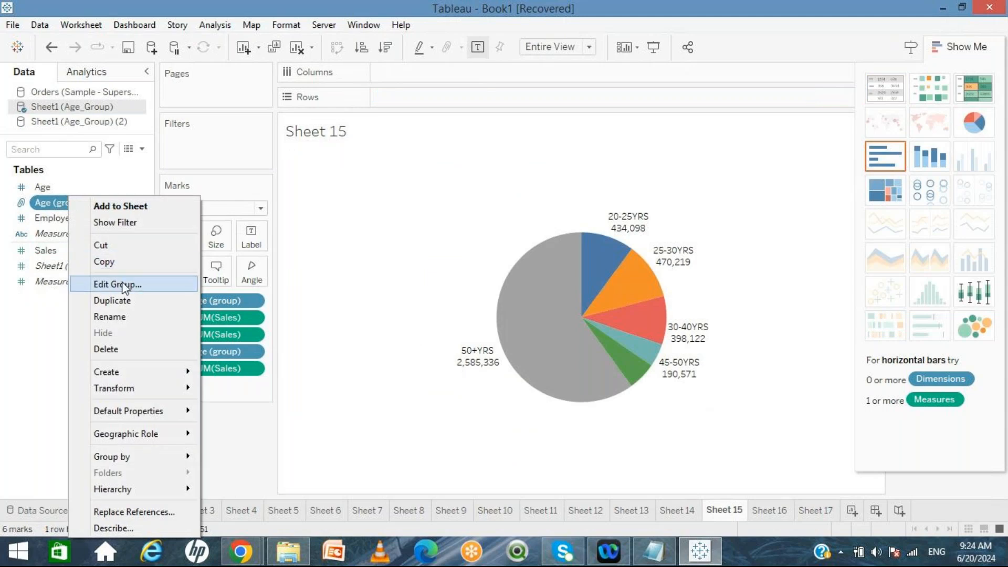
pyautogui.click(124, 284)
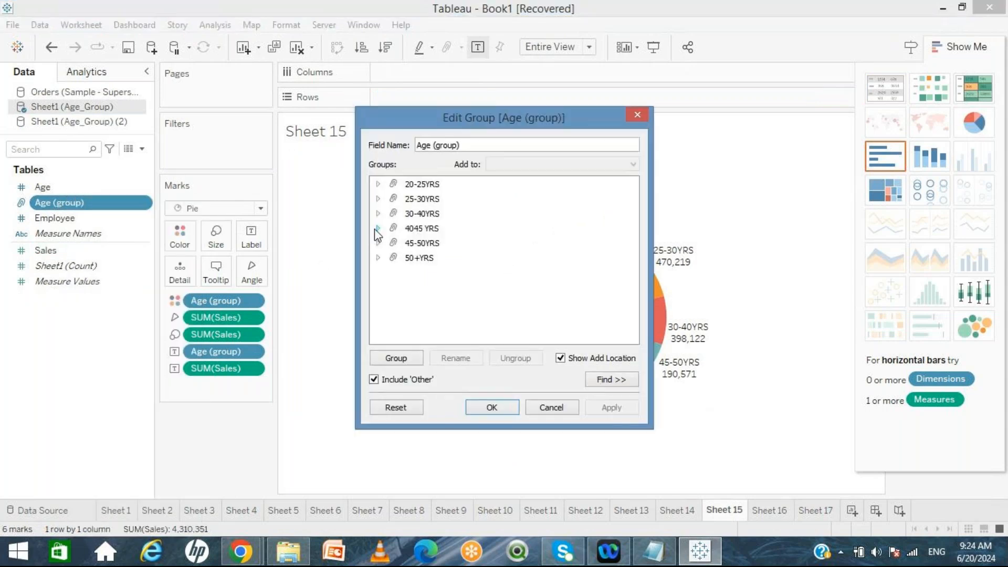
pyautogui.click(378, 213)
pyautogui.click(378, 213)
pyautogui.click(378, 229)
pyautogui.click(378, 228)
pyautogui.click(378, 199)
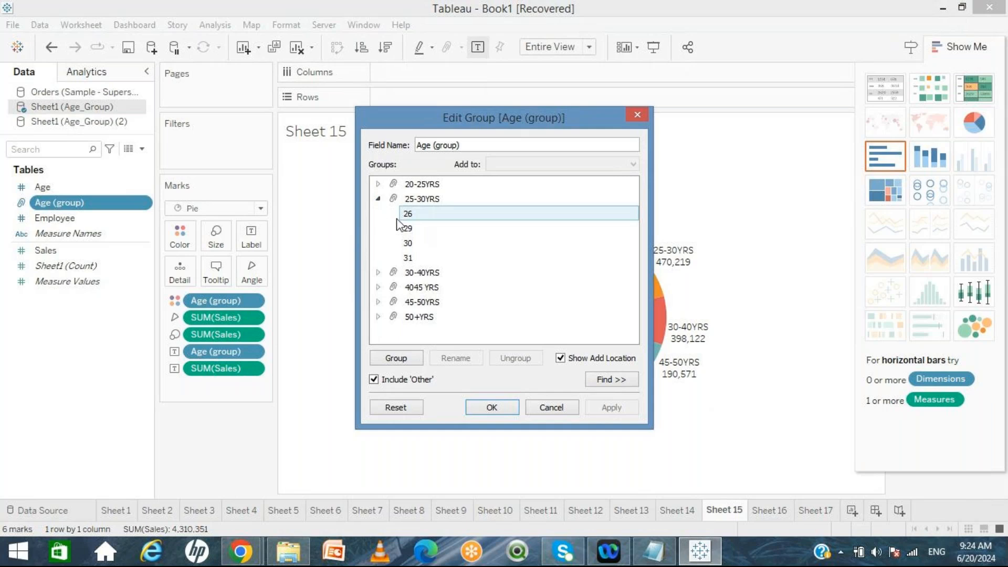
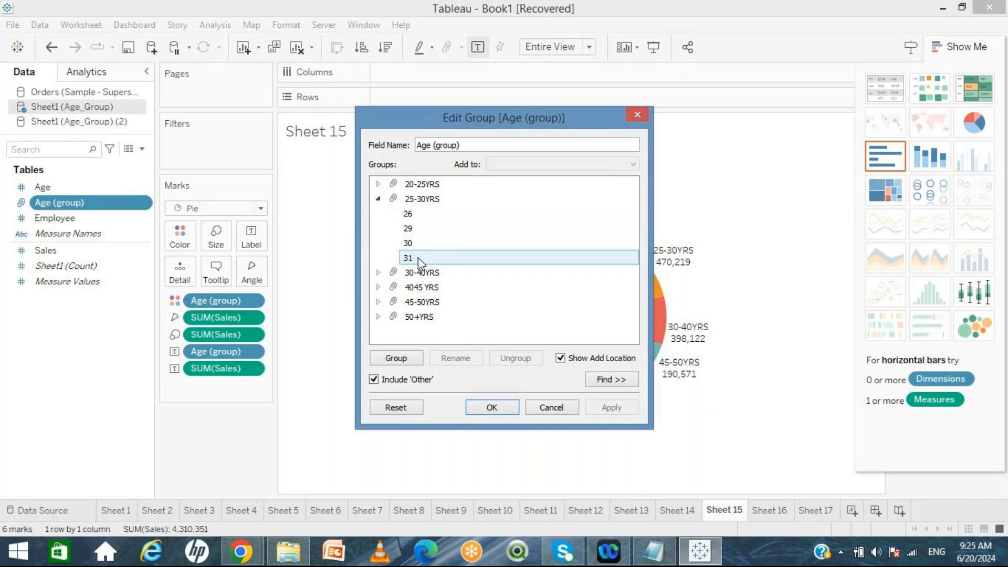
pyautogui.click(418, 258)
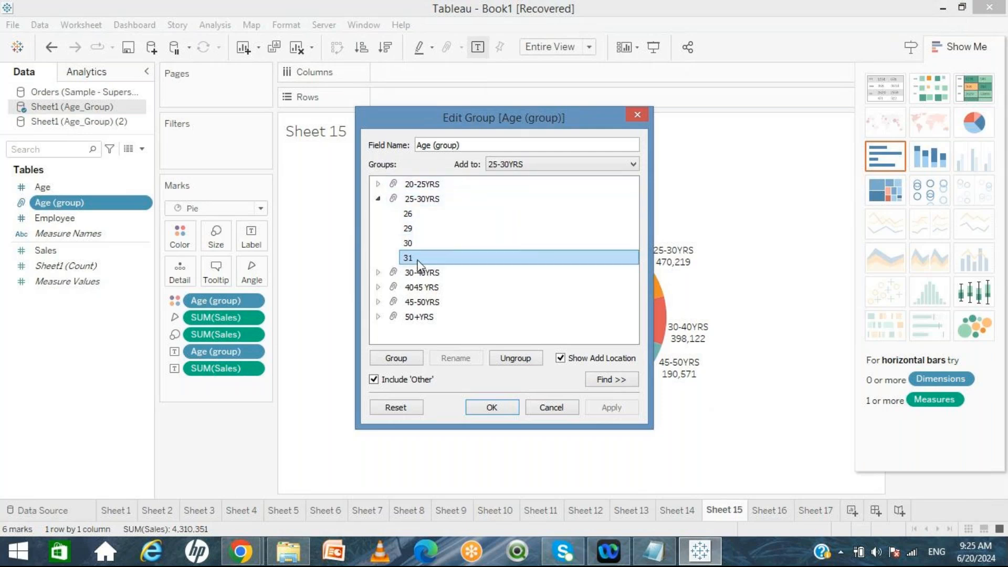
pyautogui.click(570, 165)
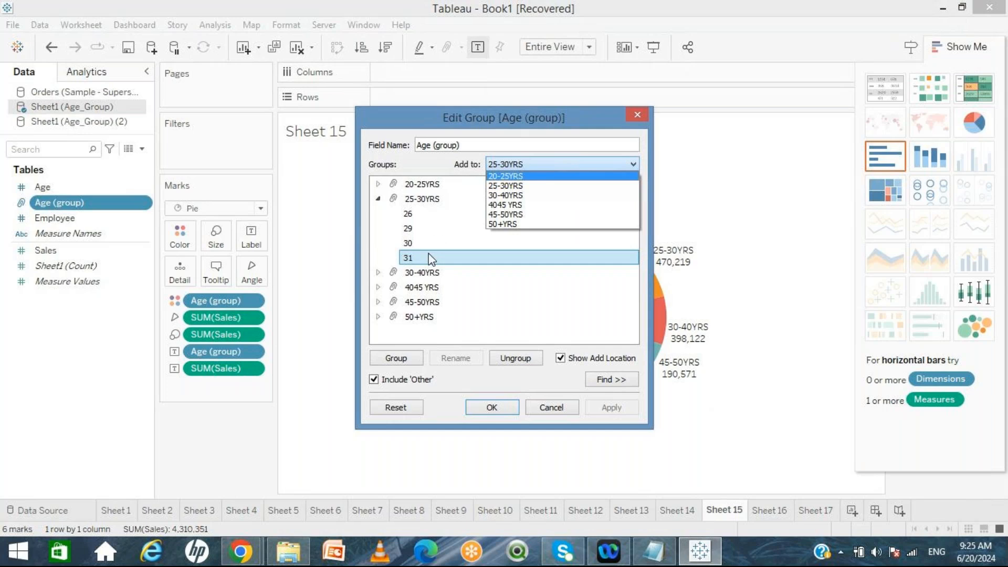
pyautogui.click(497, 195)
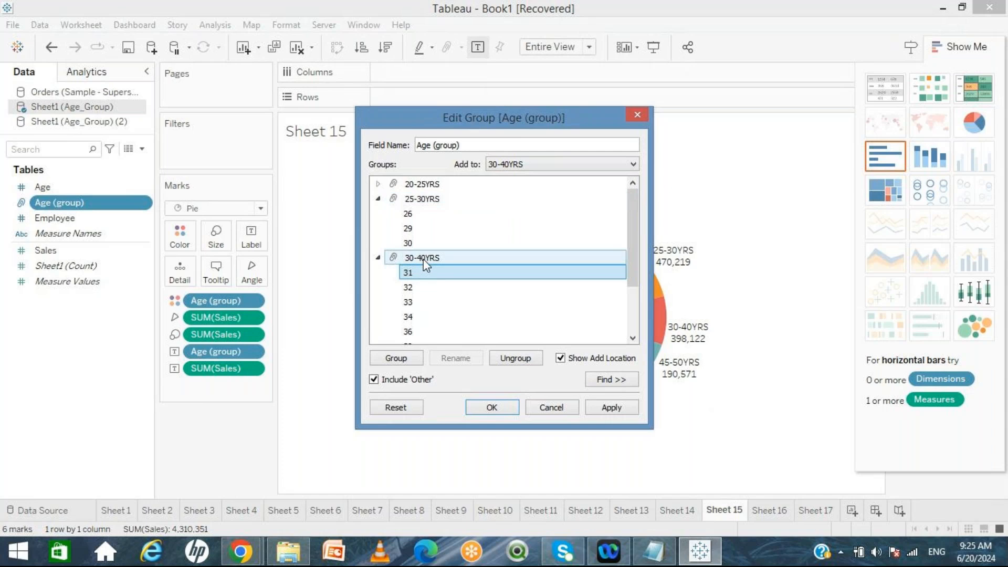
# Reassign ages 30 and 29 from the 25-30YRS group to the 30-40YRS group
pyautogui.click(419, 245)
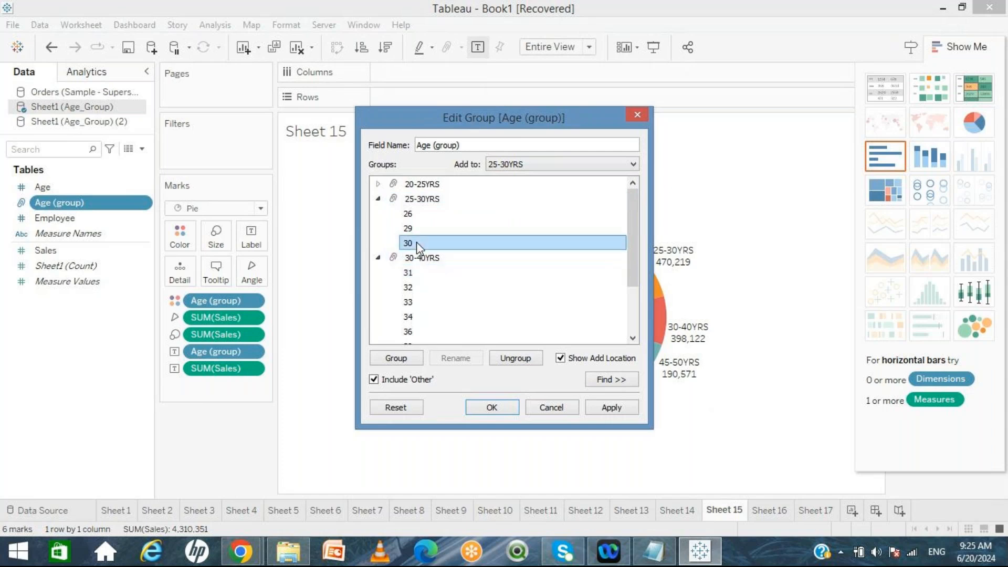
pyautogui.click(502, 169)
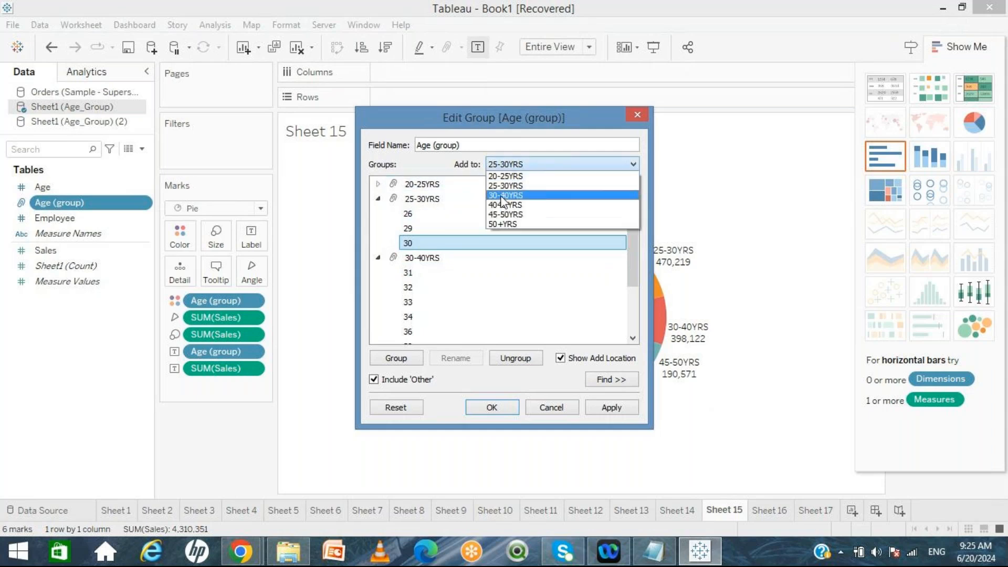
pyautogui.click(502, 195)
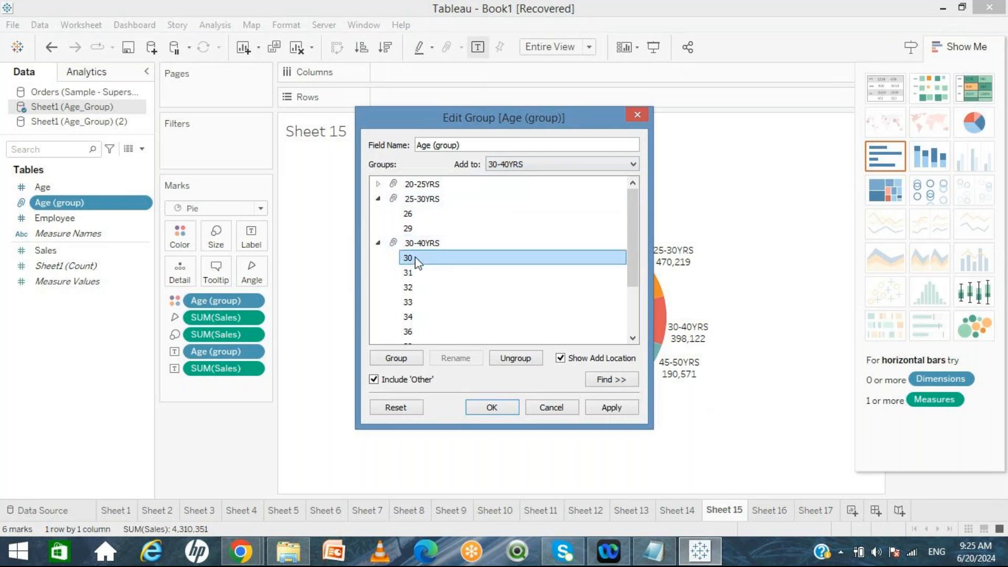
pyautogui.click(408, 228)
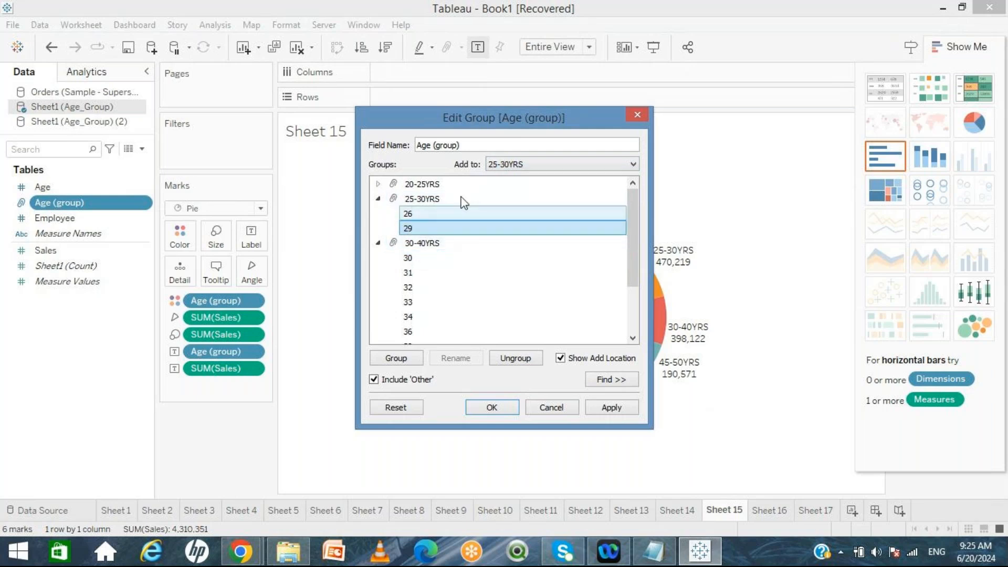
pyautogui.click(512, 167)
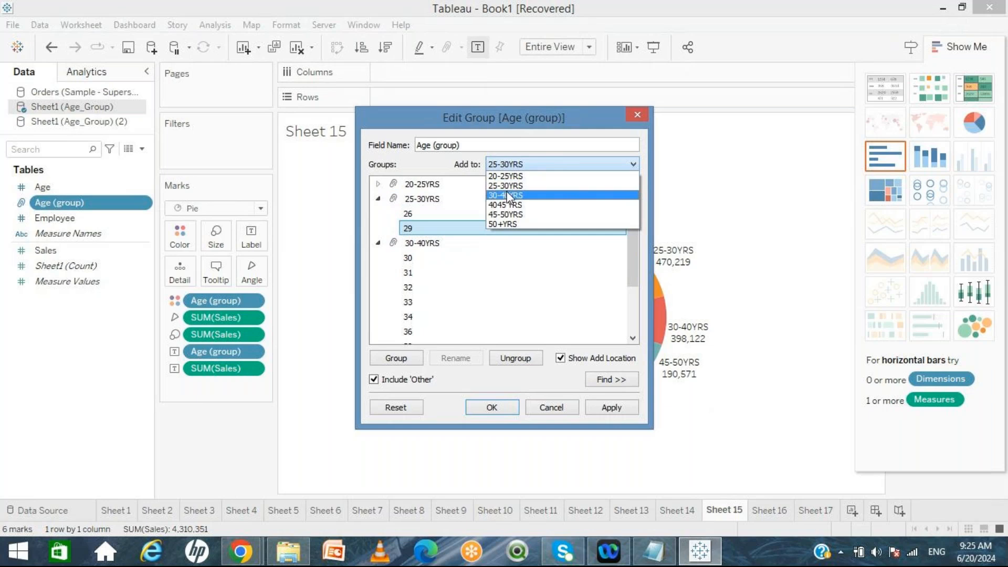
pyautogui.click(507, 195)
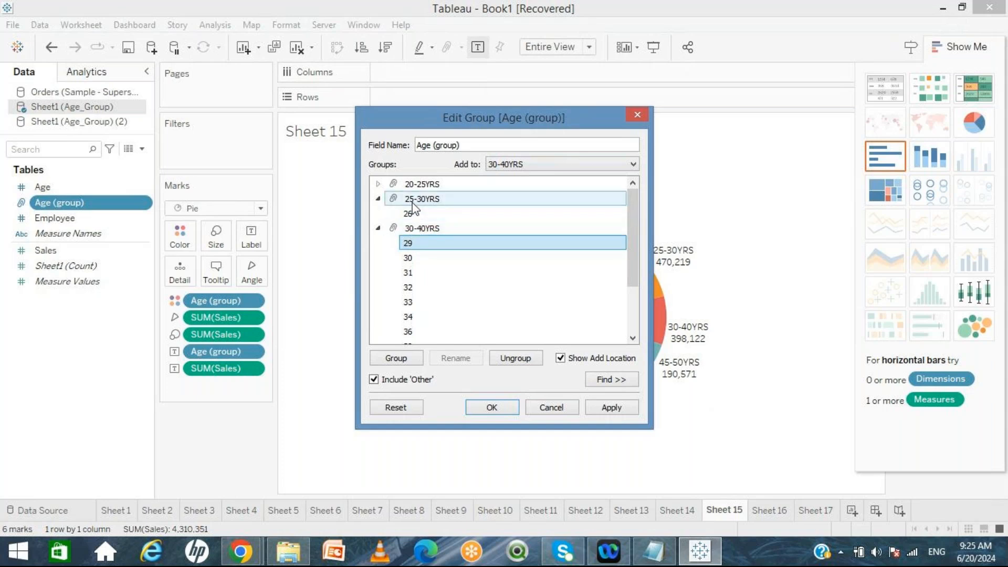
# Return ages 29 and 30 to the 25-30YRS group
pyautogui.click(529, 164)
pyautogui.click(520, 186)
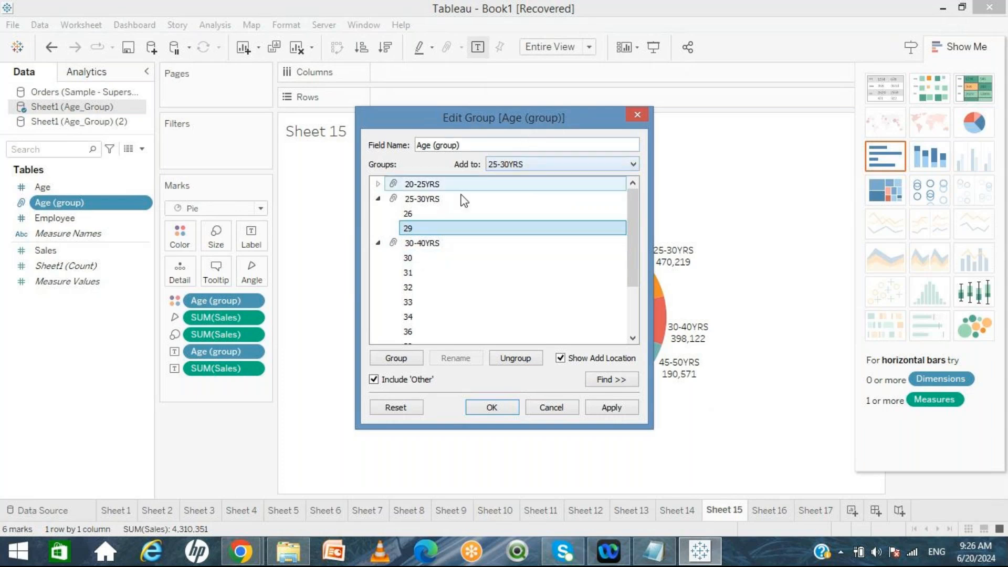
pyautogui.click(416, 258)
pyautogui.click(527, 164)
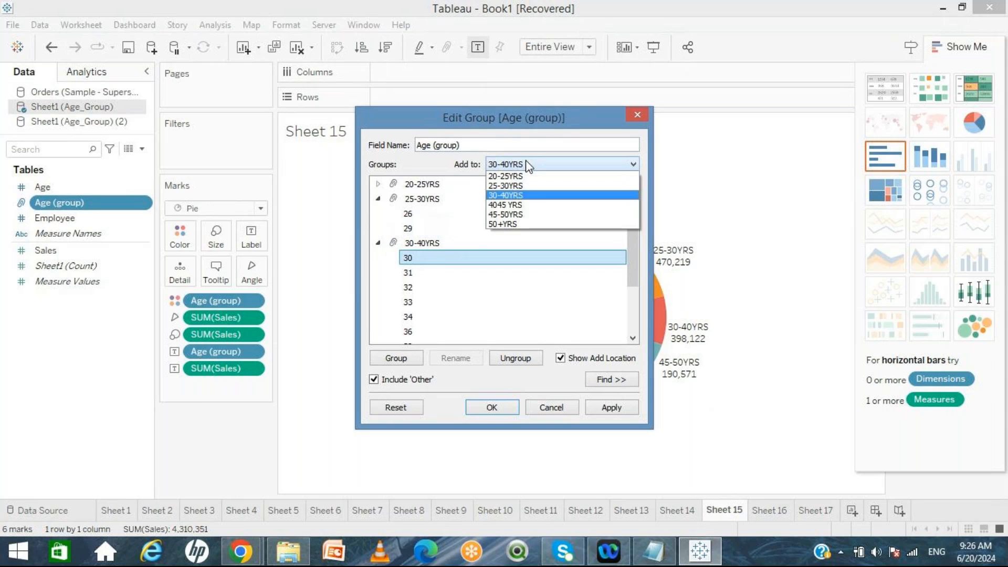
pyautogui.click(524, 186)
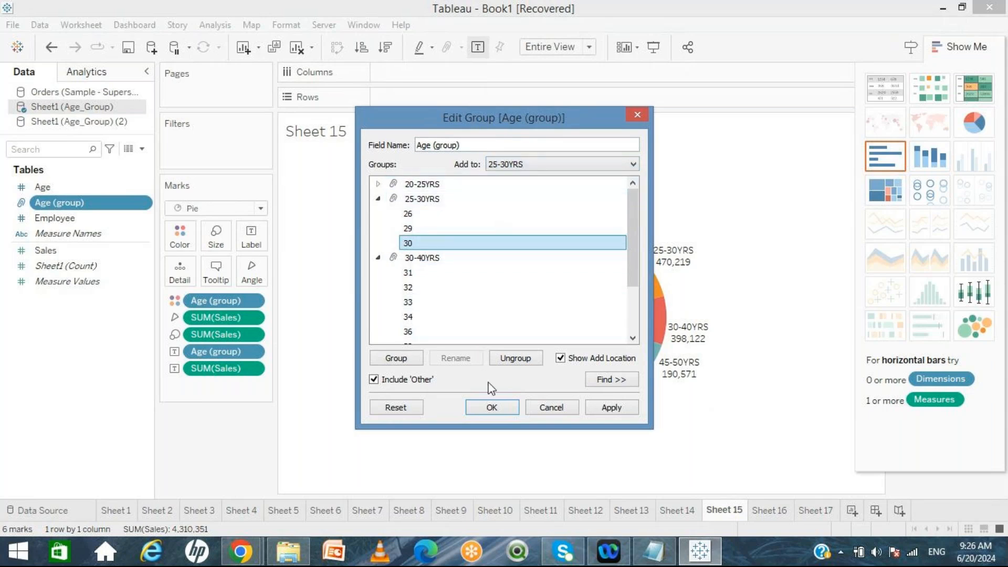
# Collapse the 25-30YRS and 30-40YRS groups and ungroup 50+YRS into its individual ages
pyautogui.click(378, 199)
pyautogui.click(379, 213)
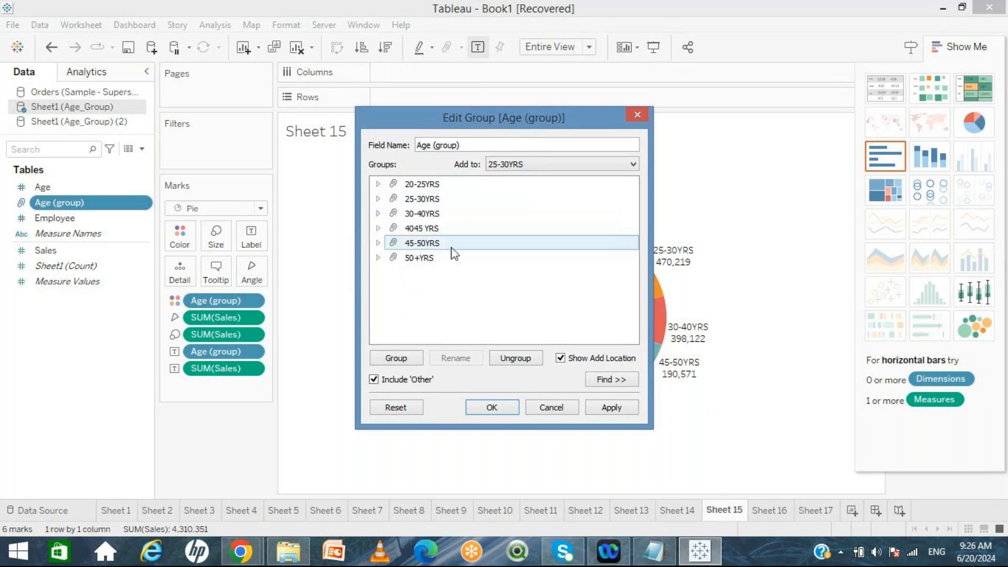
pyautogui.click(416, 258)
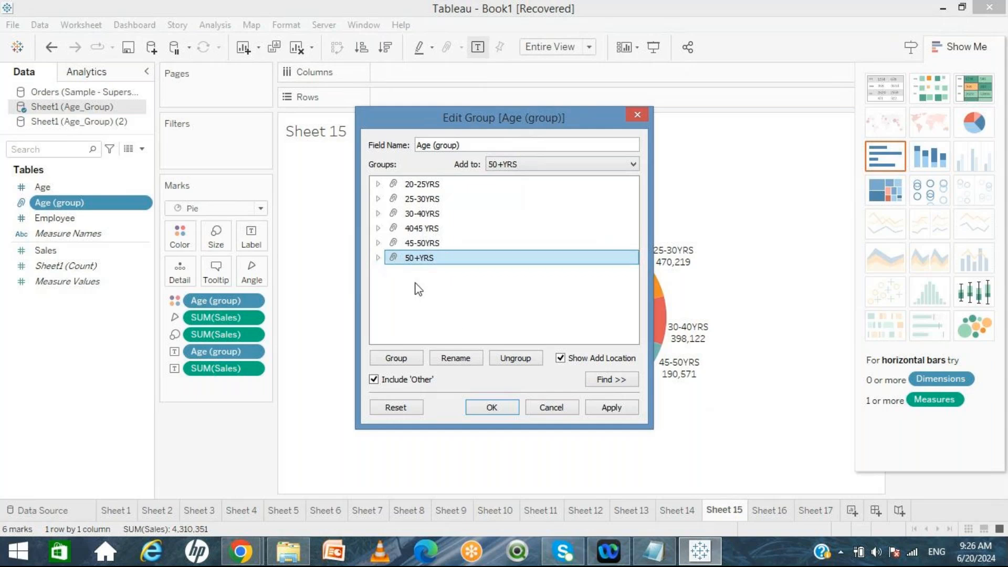
pyautogui.click(509, 357)
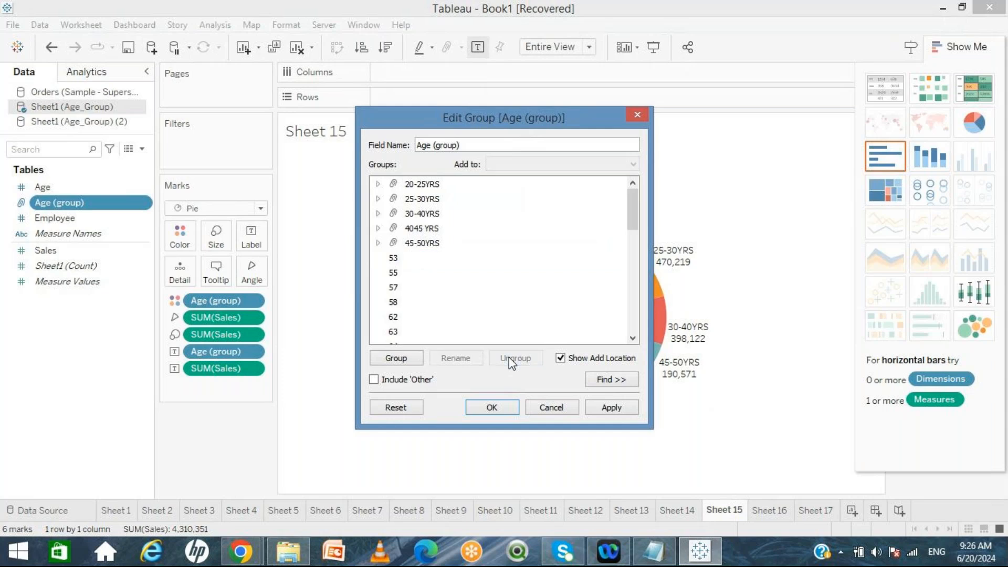
# Combine ages 53, 55, 57 and 58 into a group named 50-60YRS and collapse it
pyautogui.click(412, 264)
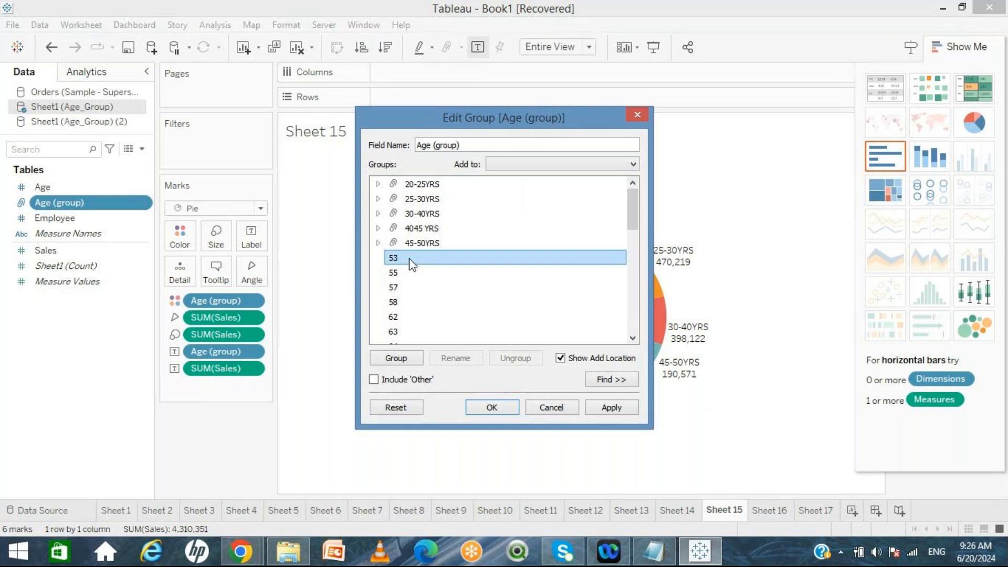
pyautogui.keyDown('shift'); pyautogui.click(412, 304); pyautogui.keyUp('shift')
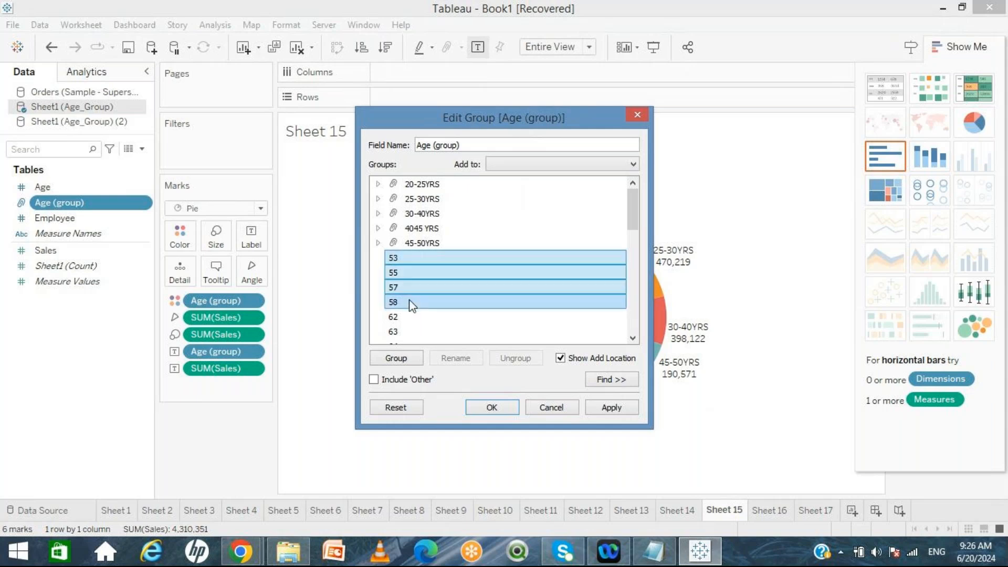
pyautogui.click(397, 359)
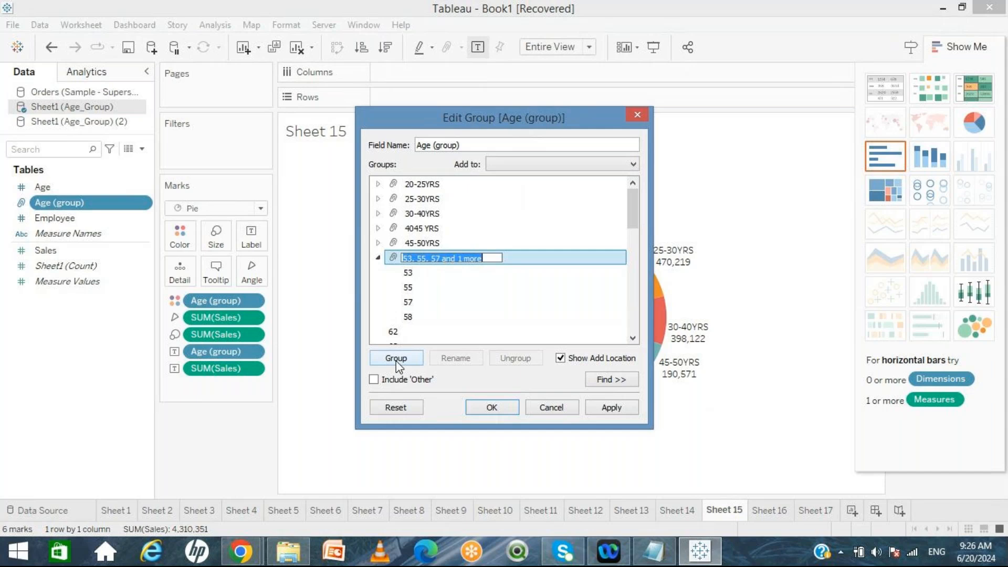
pyautogui.write('50')
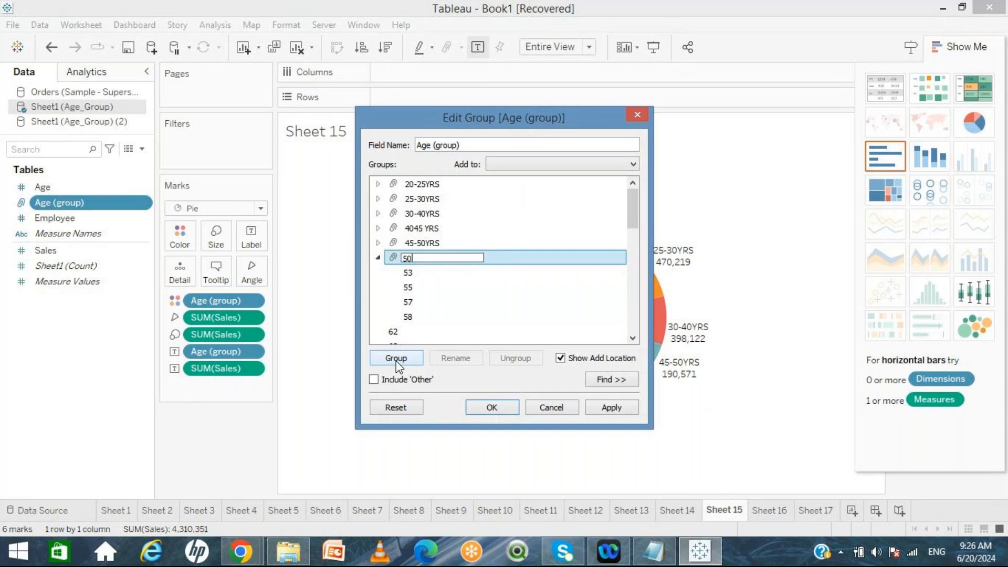
pyautogui.write('-60YRS')
pyautogui.press('Return')
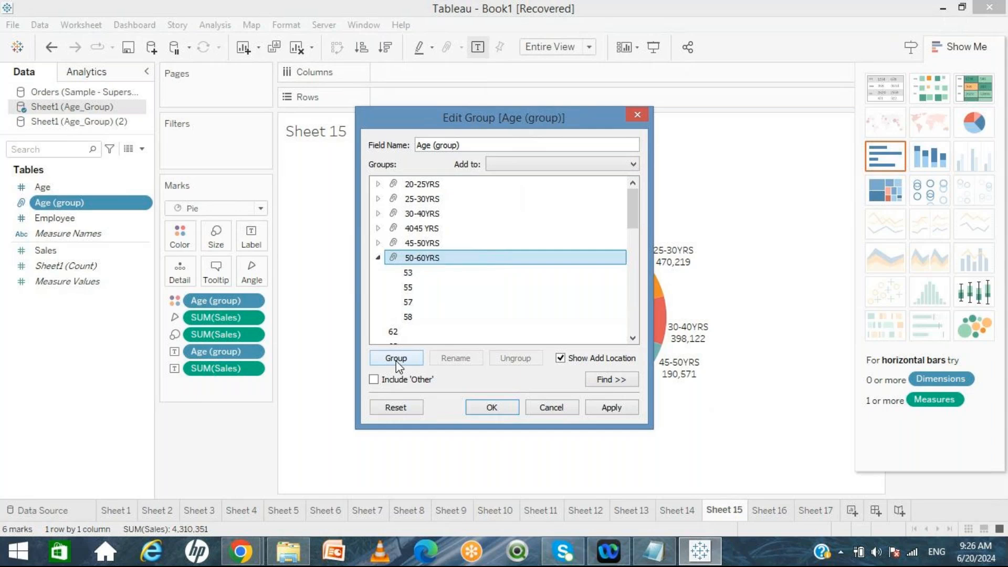
pyautogui.click(378, 258)
# Combine ages 62 through 65 into a group named 60-65RS and collapse it
pyautogui.click(387, 272)
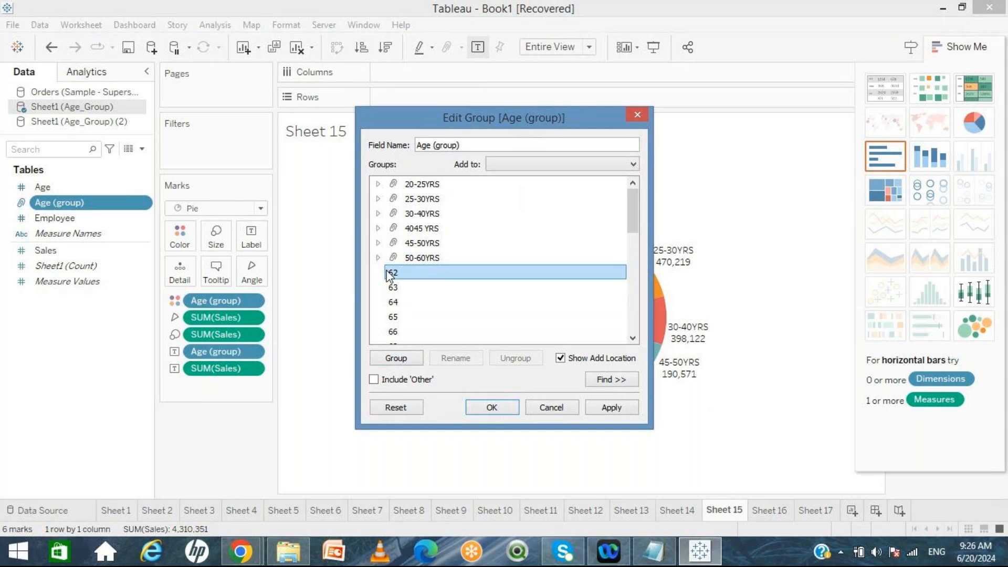
pyautogui.moveTo(393, 284); pyautogui.dragTo(397, 322)
pyautogui.click(397, 358)
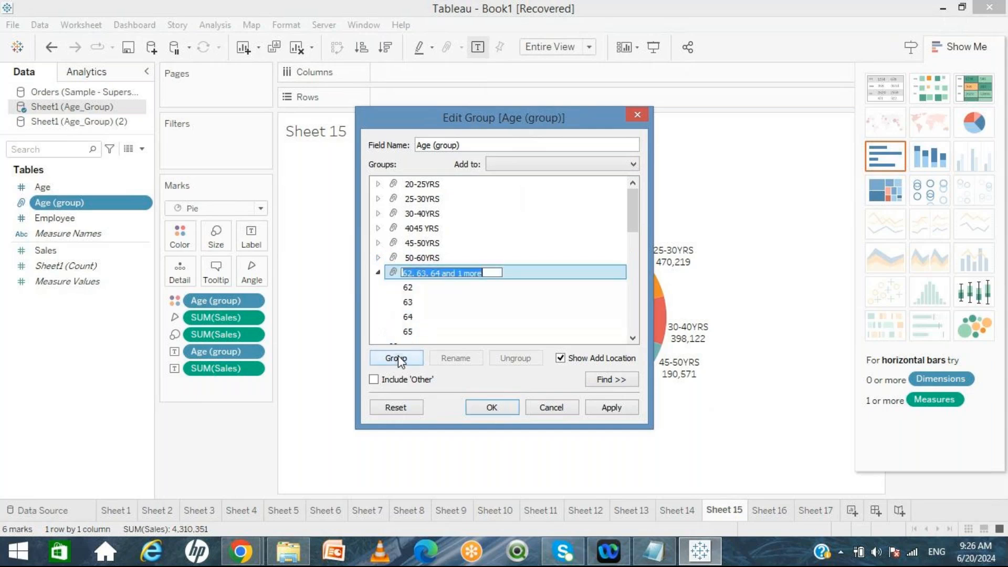
pyautogui.write('60-')
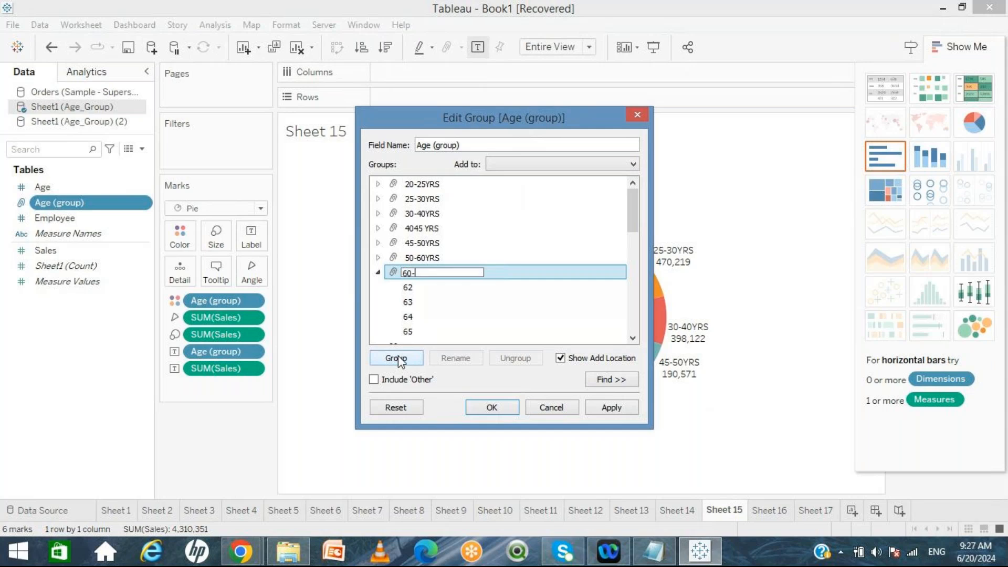
pyautogui.write('65RS')
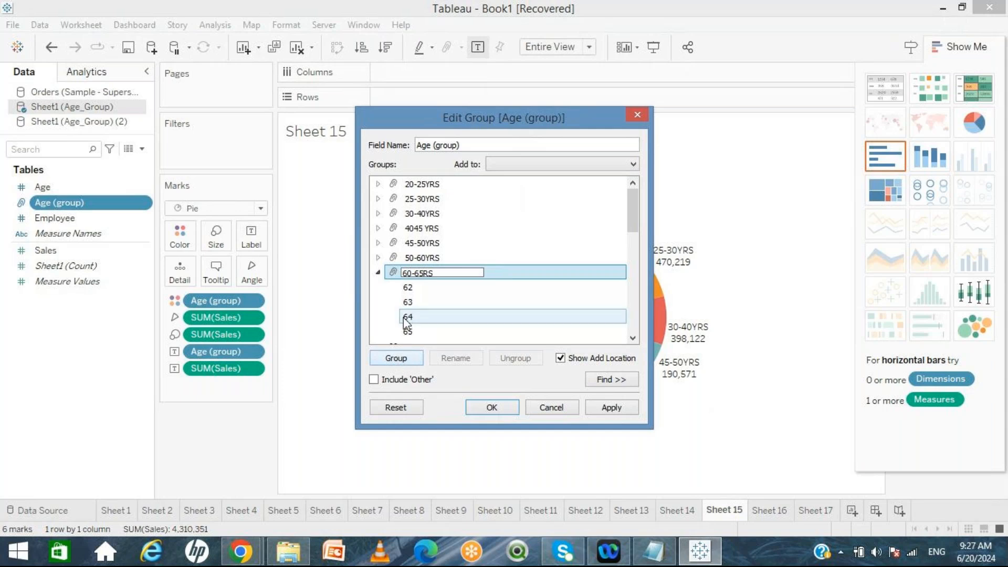
pyautogui.click(378, 273)
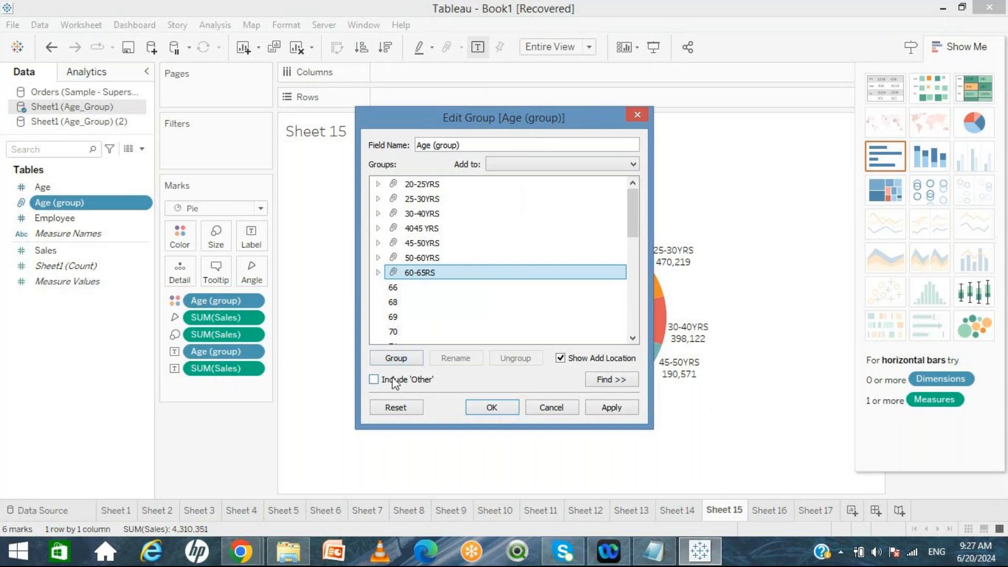
# Include the remaining ungrouped ages as the 'Other' group in the Age (group) field and collapse that group
pyautogui.click(374, 380)
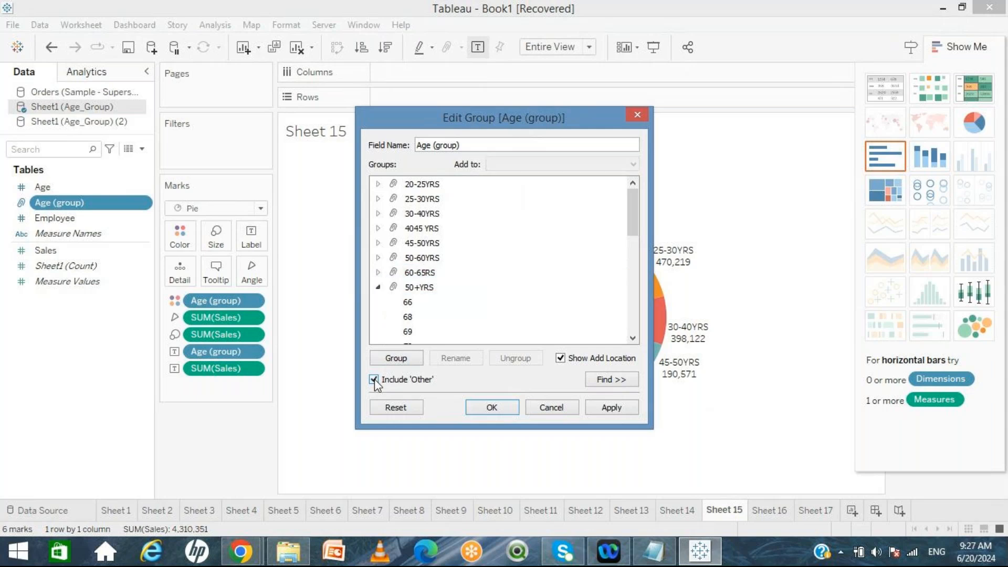
pyautogui.click(374, 380)
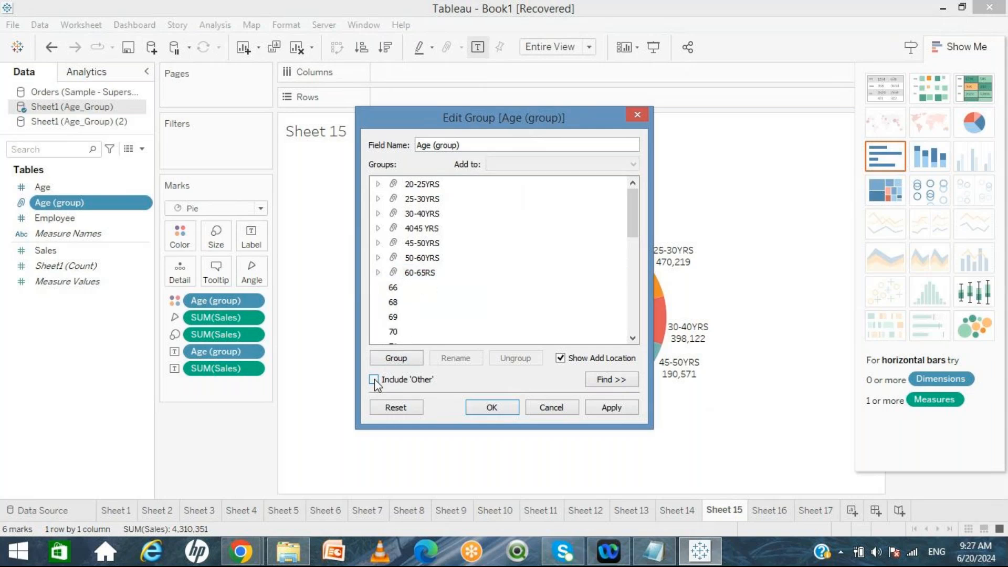
pyautogui.click(402, 294)
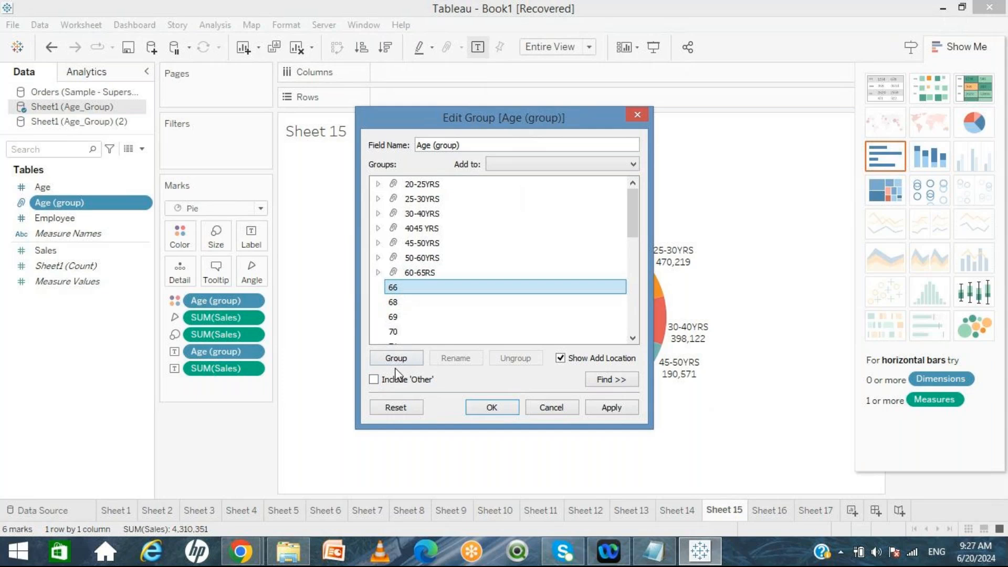
pyautogui.click(374, 379)
pyautogui.click(378, 287)
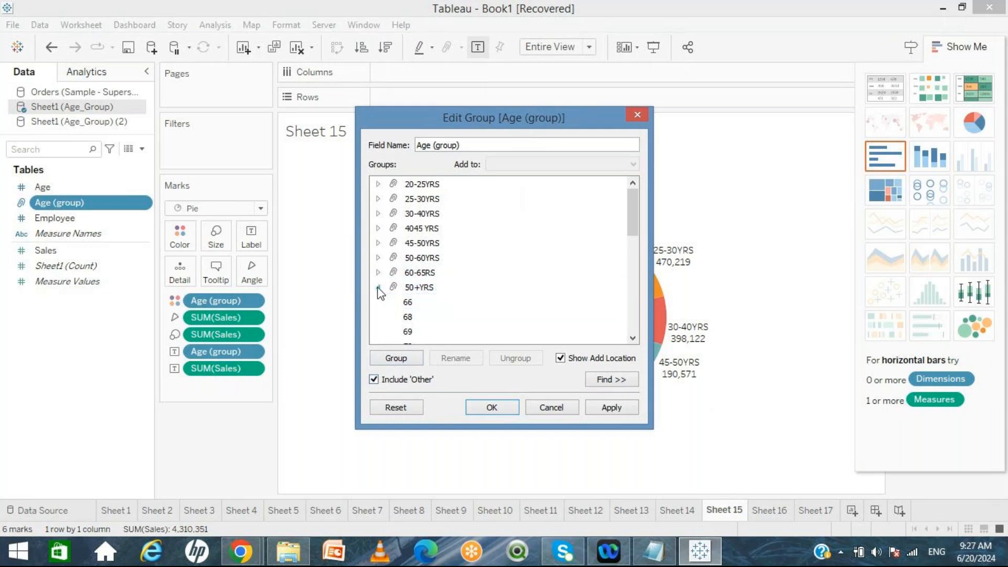
# Rename the 50+YRS group as 65+YRS and accept the edits to the Age (group) field
pyautogui.click(410, 288)
pyautogui.click(451, 360)
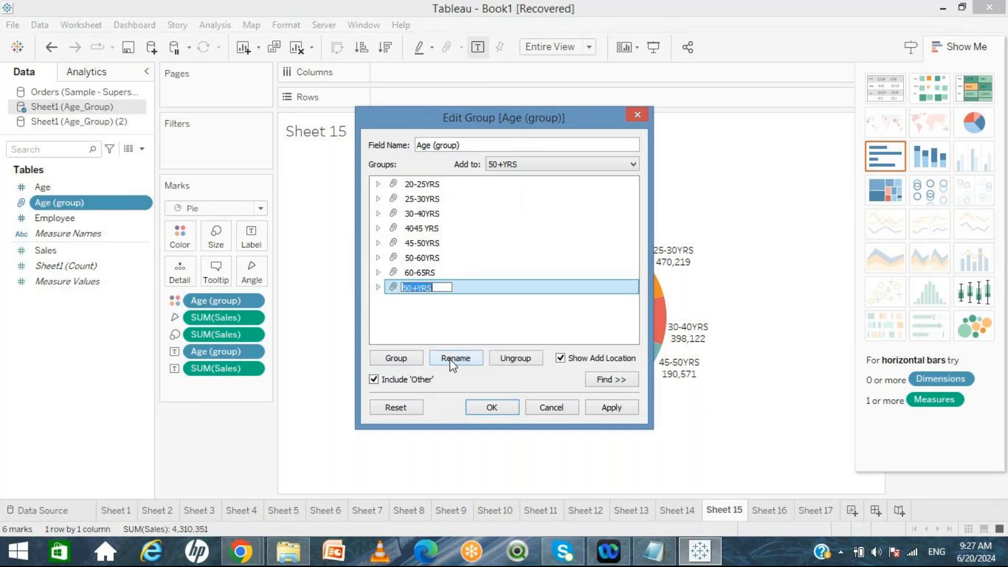
pyautogui.click(413, 286)
pyautogui.press('BackSpace')
pyautogui.press('BackSpace')
pyautogui.write('65')
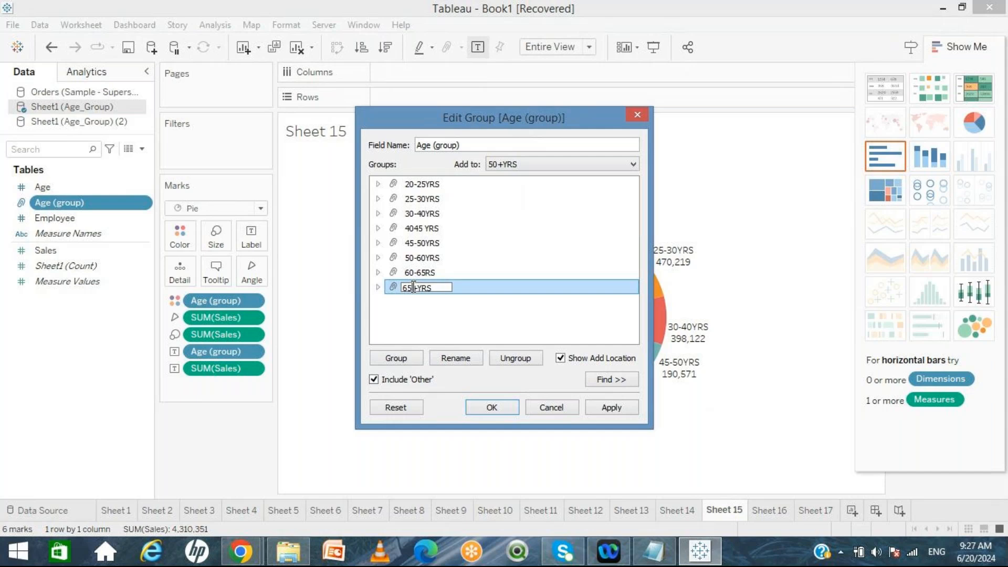
pyautogui.press('Return')
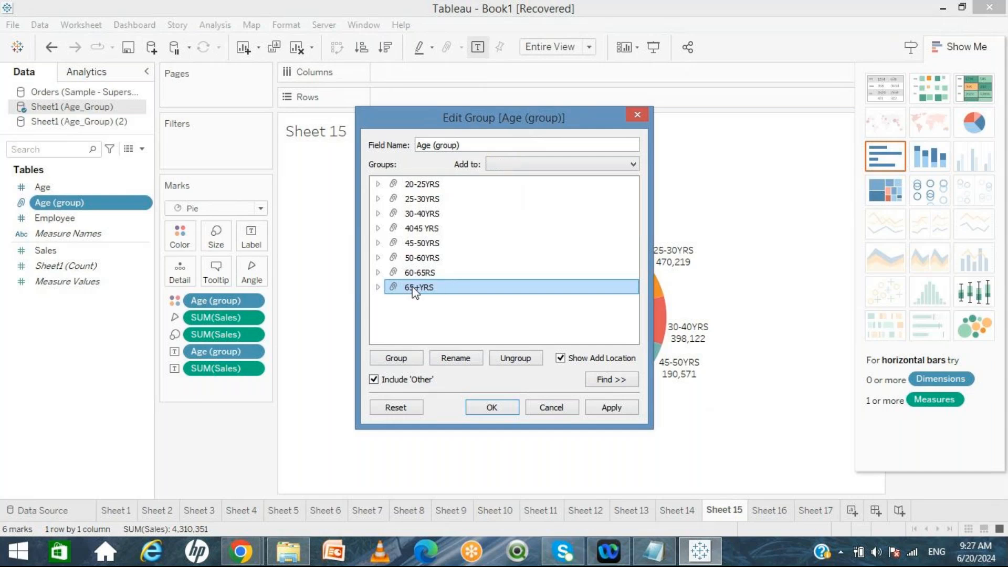
pyautogui.click(490, 407)
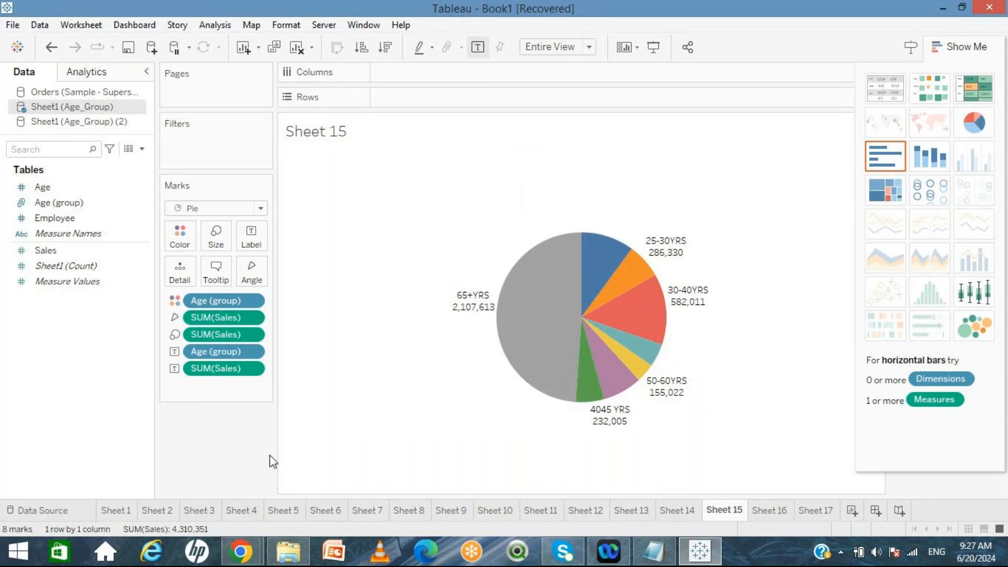
# Switch to the parameter notes in Notepad and insert seven blank lines beneath the Dynamic set entry
pyautogui.click(653, 551)
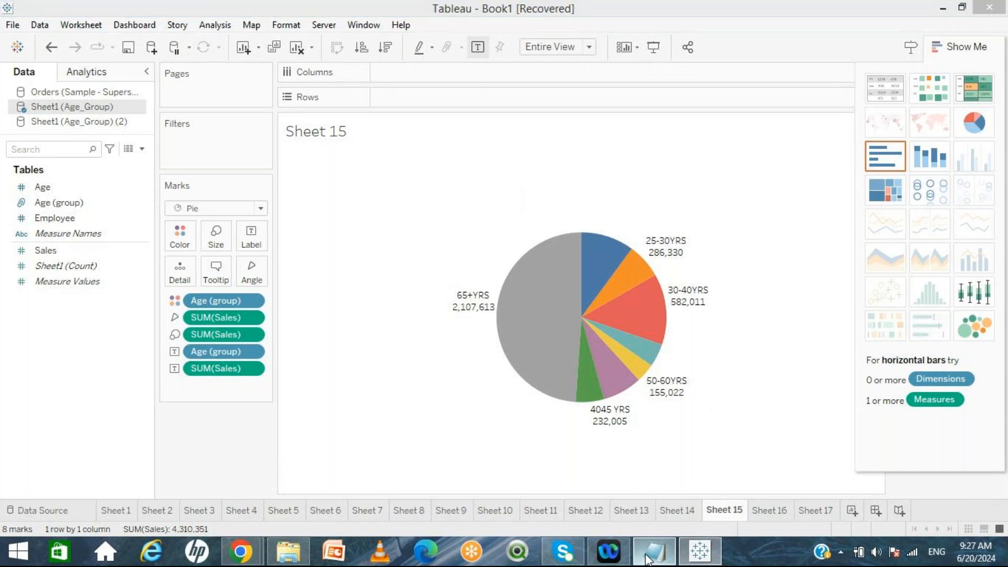
pyautogui.click(173, 410)
pyautogui.press('Down')
pyautogui.scroll(-12, 174, 410)
pyautogui.click(30, 399)
pyautogui.press('Return')
pyautogui.press('Return')
pyautogui.press('Return')
pyautogui.press('Return')
pyautogui.press('Return')
pyautogui.press('Return')
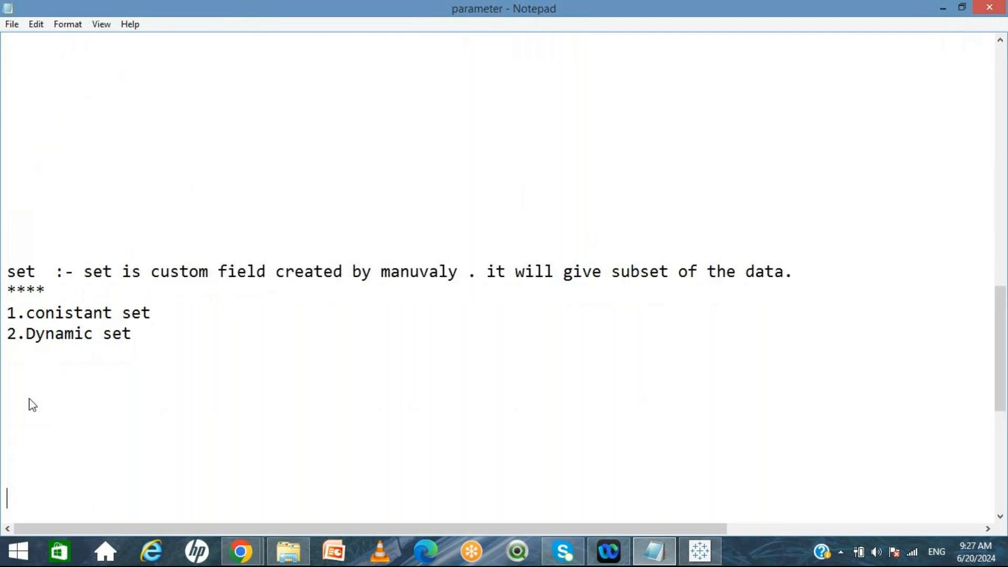
pyautogui.press('Return')
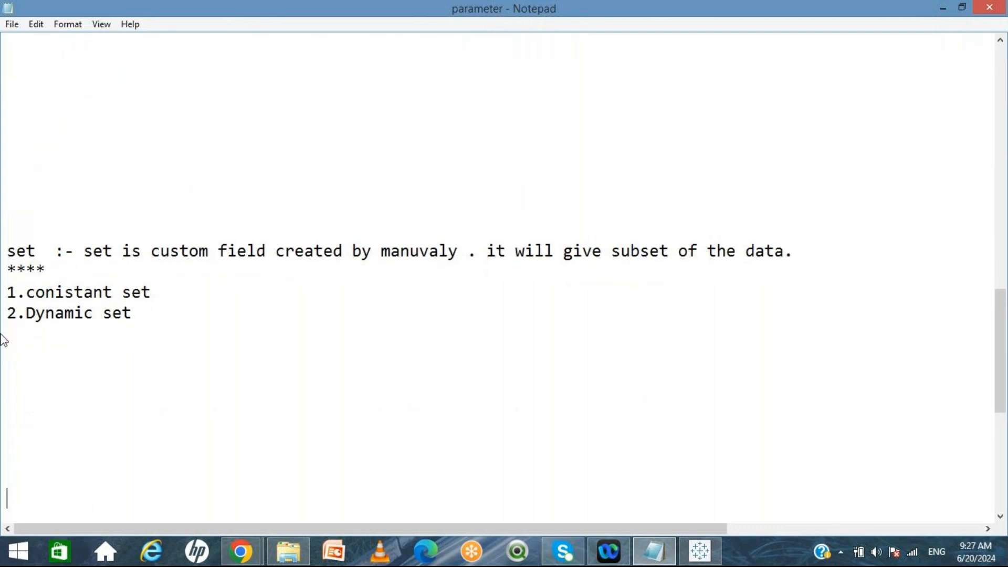
# Add eight more blank lines between the Dynamic set entry and the BINS heading
pyautogui.click(5, 231)
pyautogui.scroll(-3, 4, 231)
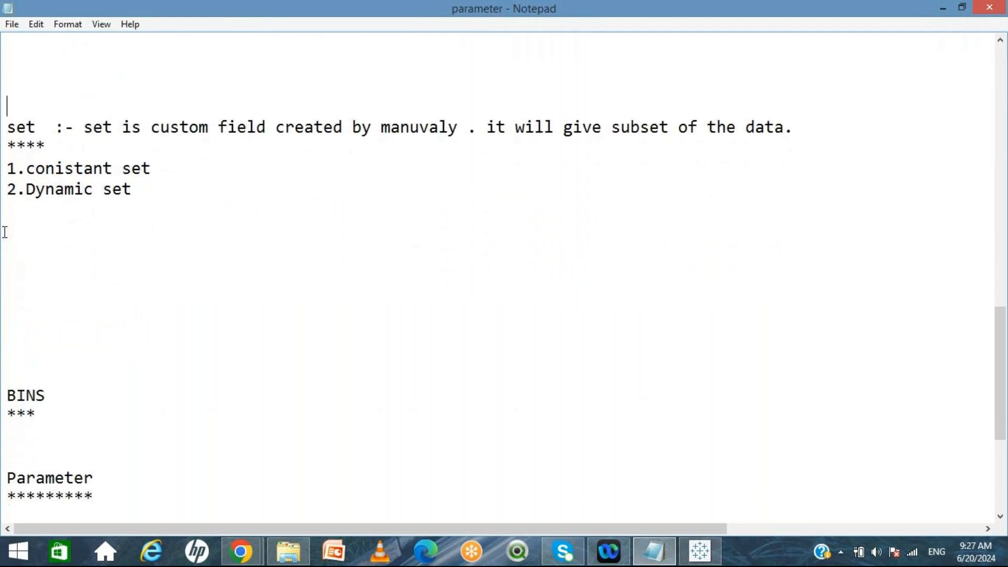
pyautogui.scroll(-1, 4, 231)
pyautogui.click(5, 238)
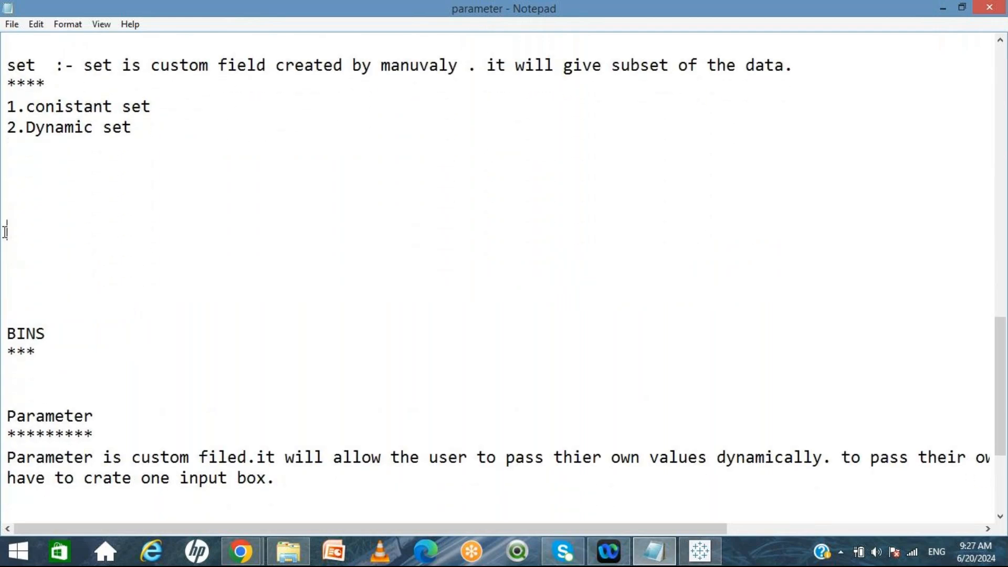
pyautogui.press('Return')
pyautogui.press('Return')
pyautogui.press('Return')
pyautogui.press('Return')
pyautogui.press('Return')
pyautogui.press('Return')
pyautogui.press('Return')
pyautogui.press('Return')
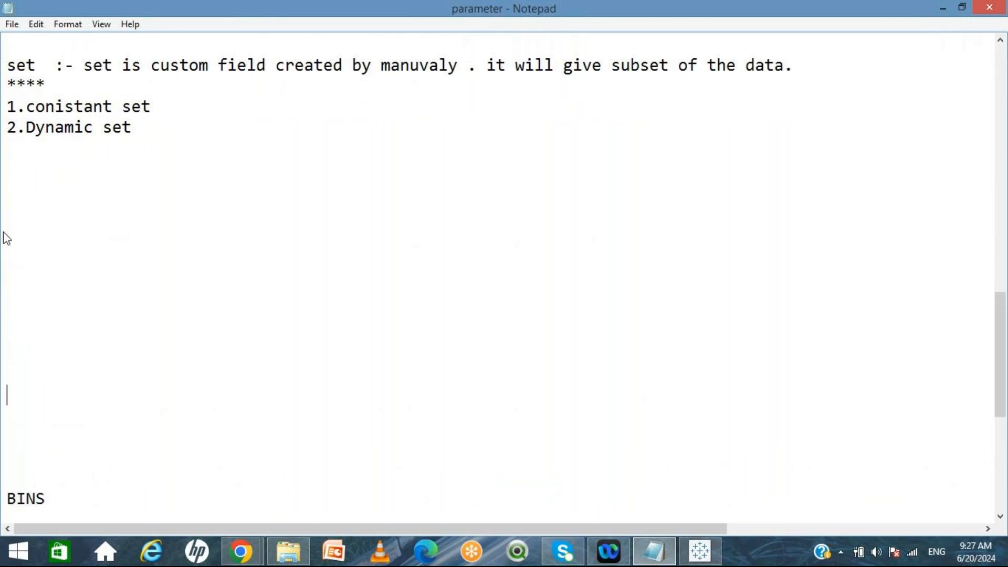
# Highlight the set definition in parts: the term, "set is custom field" and "it will give subset of the data."
pyautogui.doubleClick(17, 62)
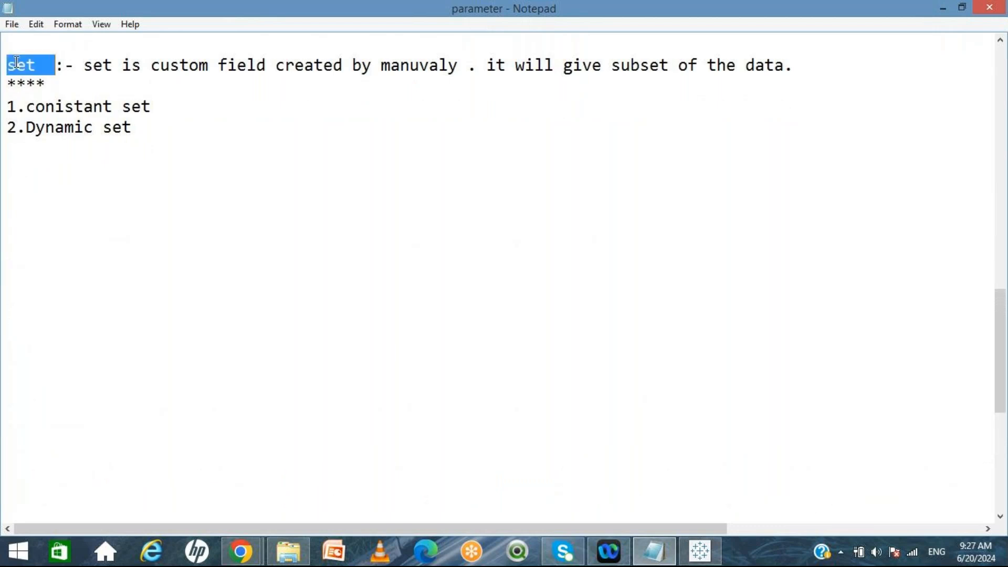
pyautogui.click(82, 65)
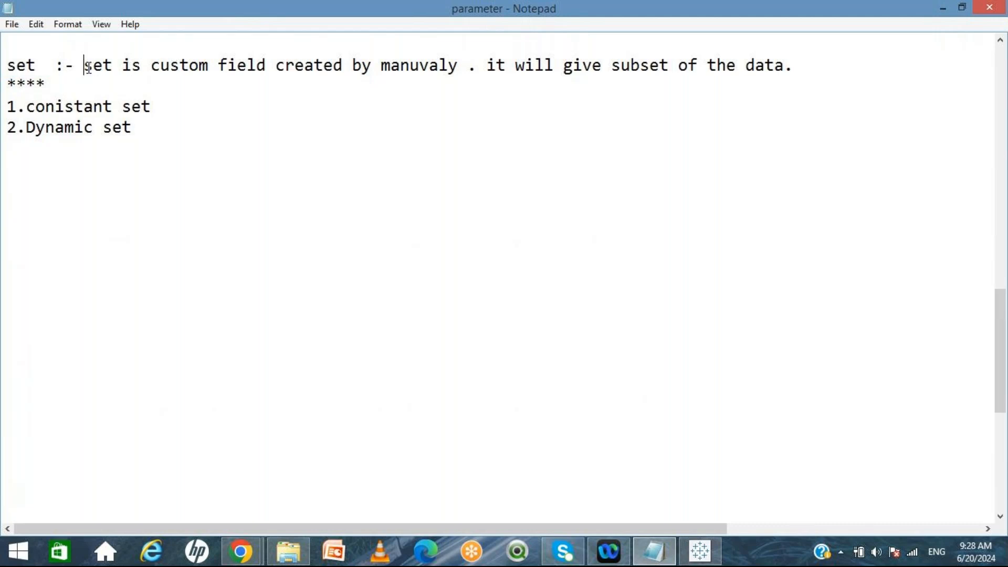
pyautogui.moveTo(87, 67); pyautogui.dragTo(267, 68)
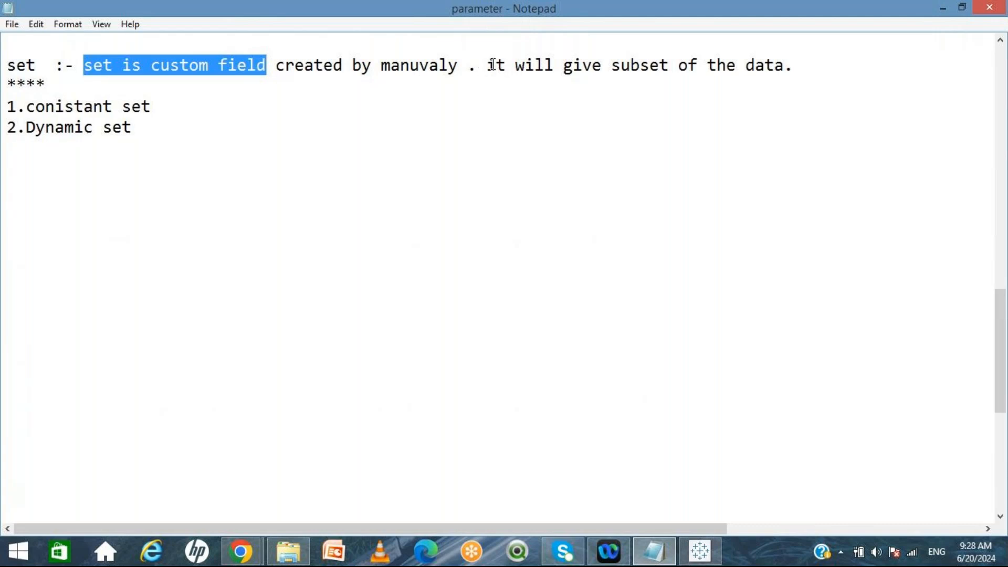
pyautogui.moveTo(487, 64); pyautogui.dragTo(780, 86)
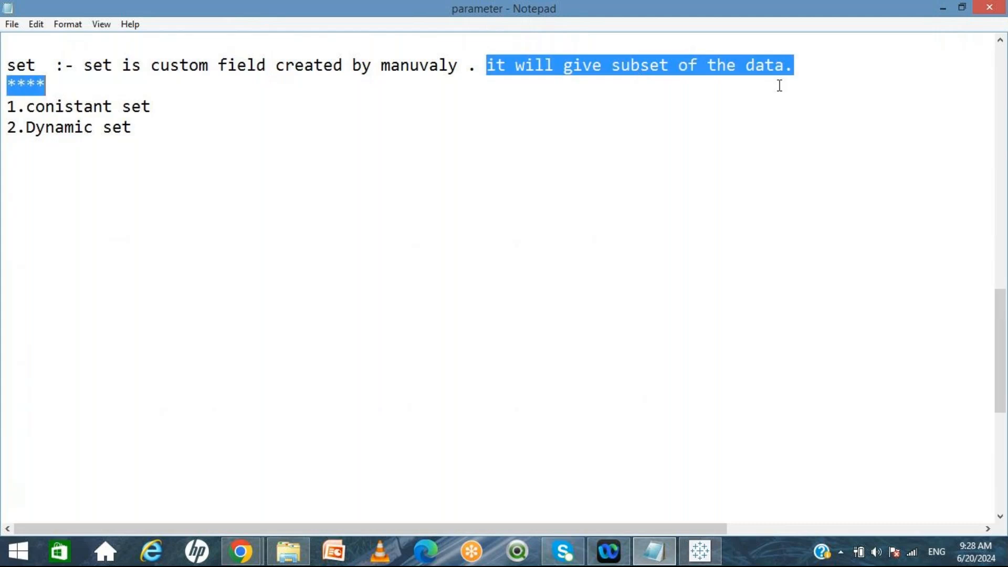
pyautogui.click(780, 85)
# Write the heading "cutomers" below the set types and underline it with a row of nine asterisks
pyautogui.click(378, 189)
pyautogui.press('Return')
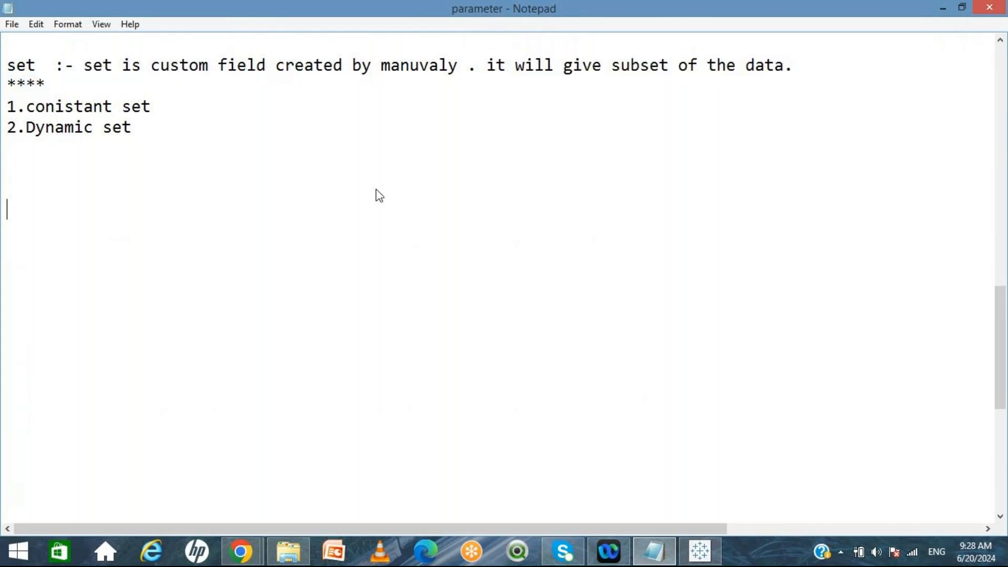
pyautogui.write('cutomers')
pyautogui.press('Return')
pyautogui.write('*********')
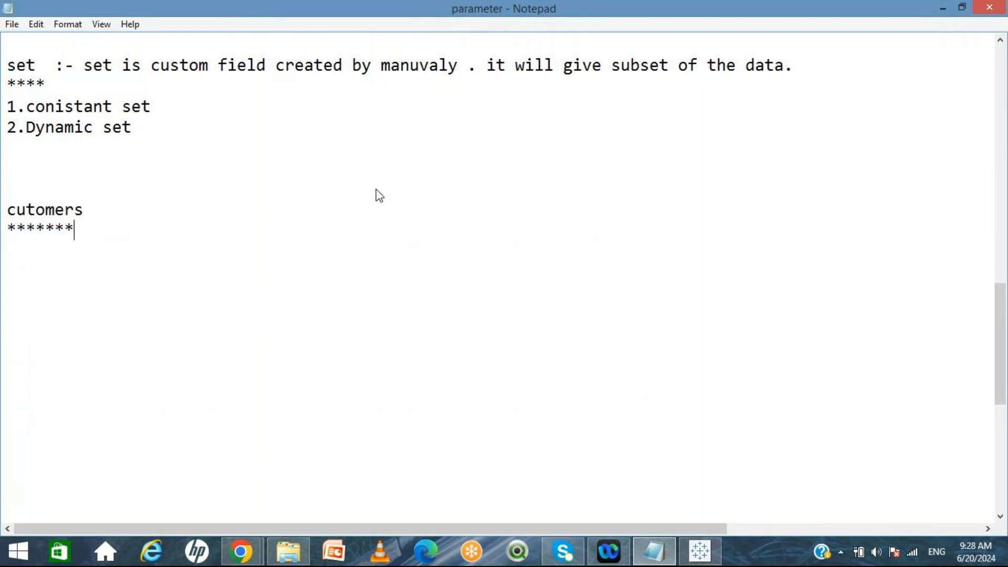
# List the sample customers A, B, C, D, E, F, G and H on separate lines under the heading
pyautogui.press('Return')
pyautogui.write('A')
pyautogui.press('Return')
pyautogui.write('B')
pyautogui.press('Return')
pyautogui.write('V')
pyautogui.press('BackSpace')
pyautogui.write('C')
pyautogui.press('Return')
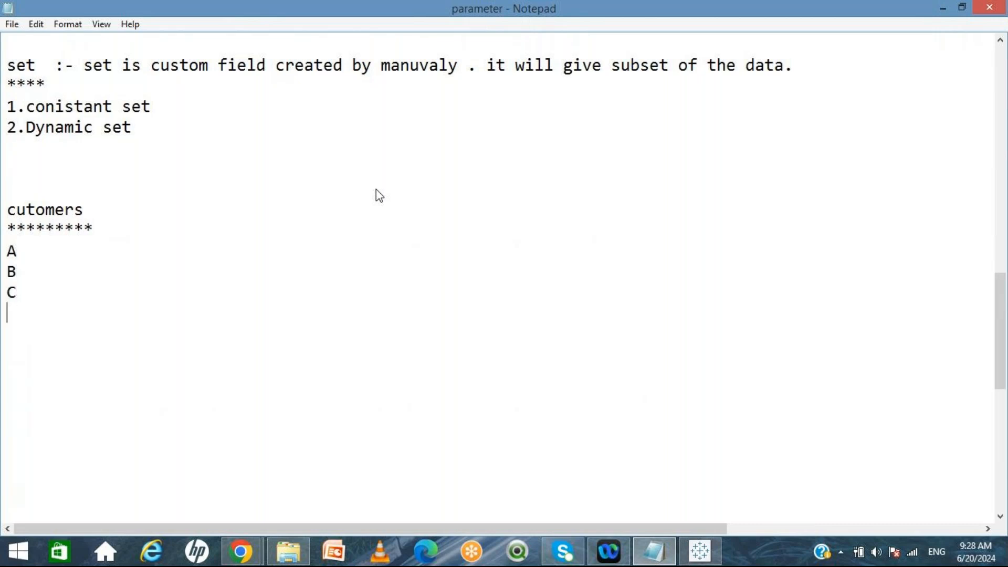
pyautogui.write('D')
pyautogui.press('Return')
pyautogui.write('E')
pyautogui.press('Return')
pyautogui.write('F')
pyautogui.press('Return')
pyautogui.write('G')
pyautogui.press('Return')
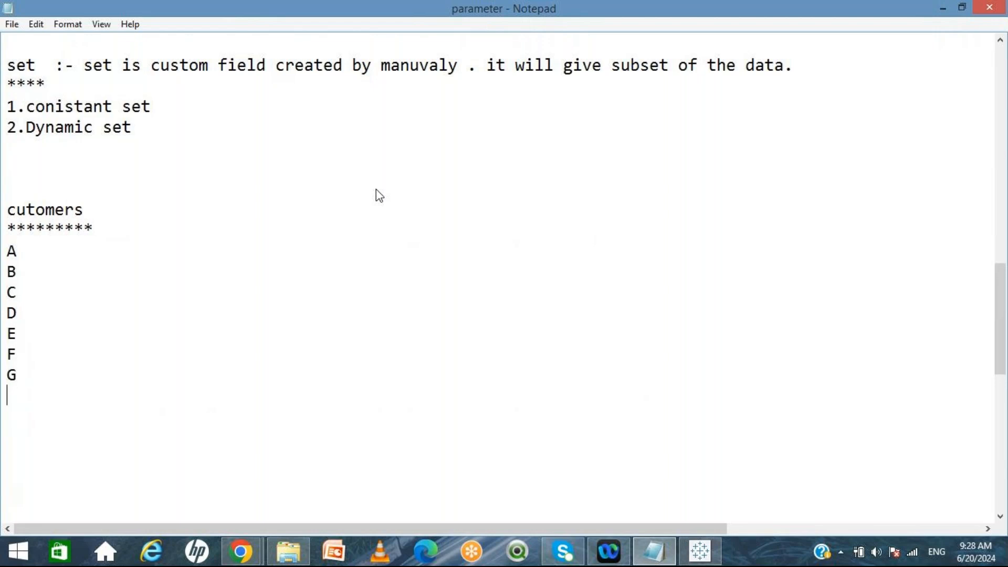
pyautogui.write('H')
# Highlight the full customer list and its entries A to C to compare the main data with a subset
pyautogui.moveTo(6, 210); pyautogui.dragTo(43, 394)
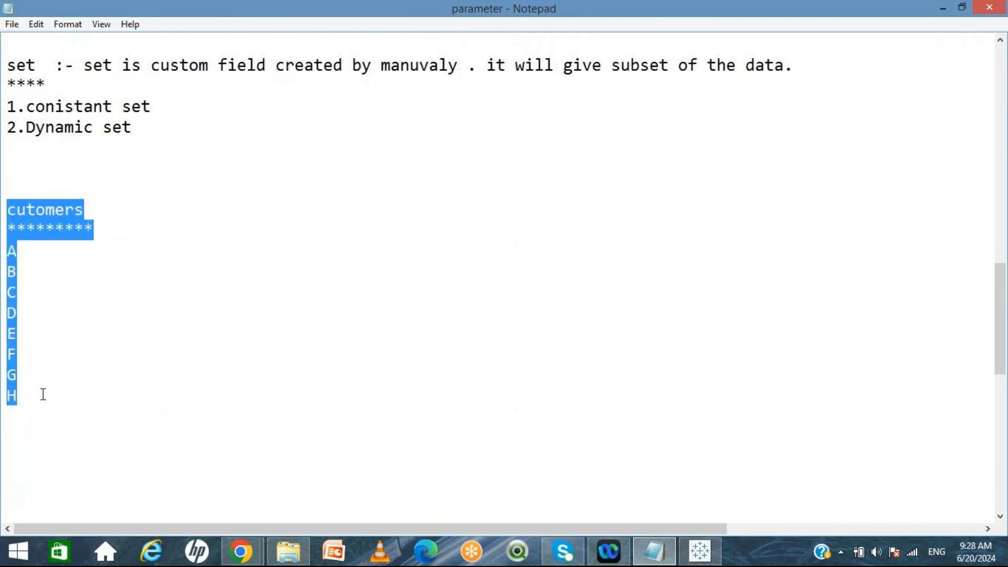
pyautogui.click(43, 393)
pyautogui.moveTo(11, 249); pyautogui.dragTo(23, 283)
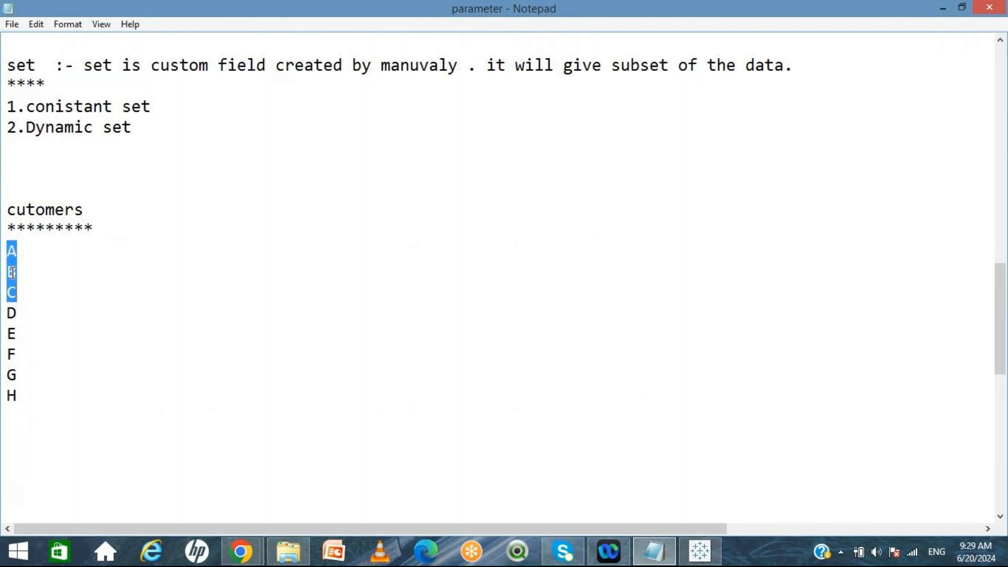
pyautogui.moveTo(7, 209); pyautogui.dragTo(20, 403)
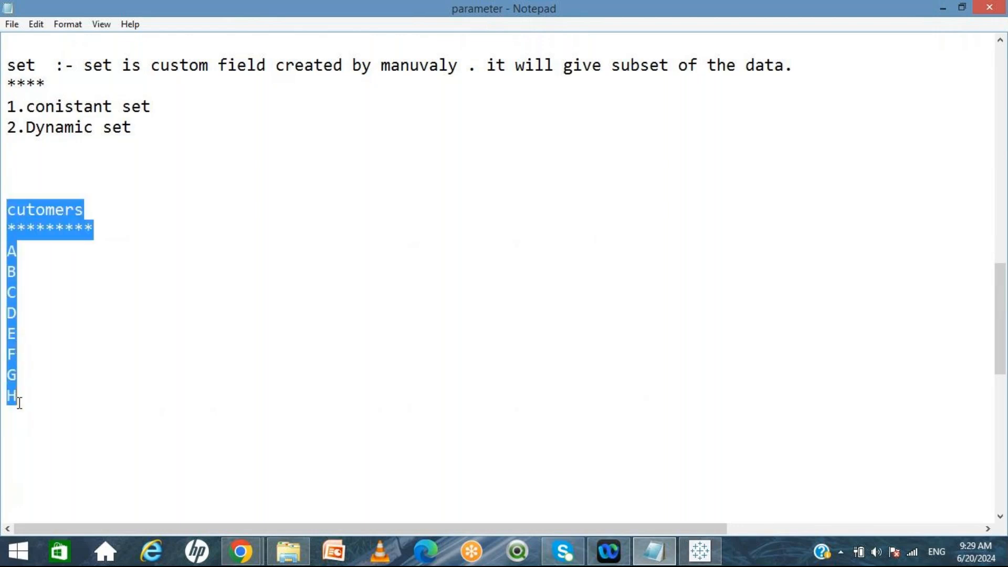
pyautogui.click(39, 314)
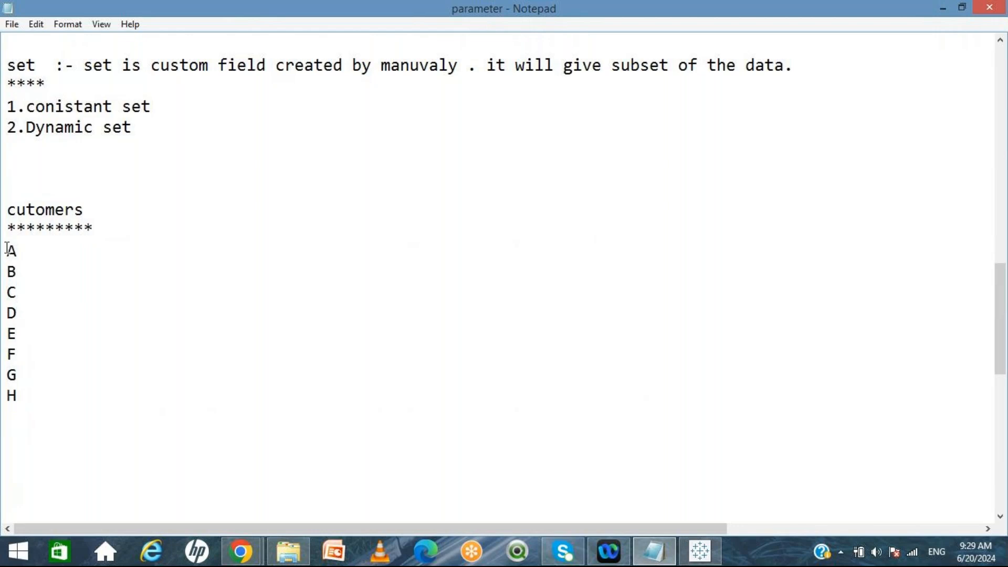
pyautogui.moveTo(7, 247); pyautogui.dragTo(27, 301)
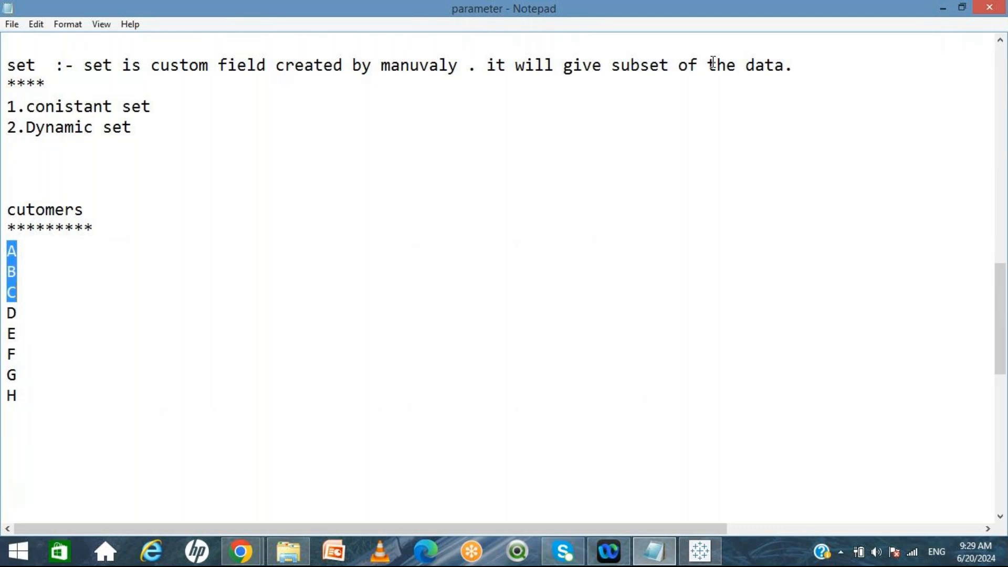
# Insert the word "main" before "data" in the set definition
pyautogui.click(745, 65)
pyautogui.write('main')
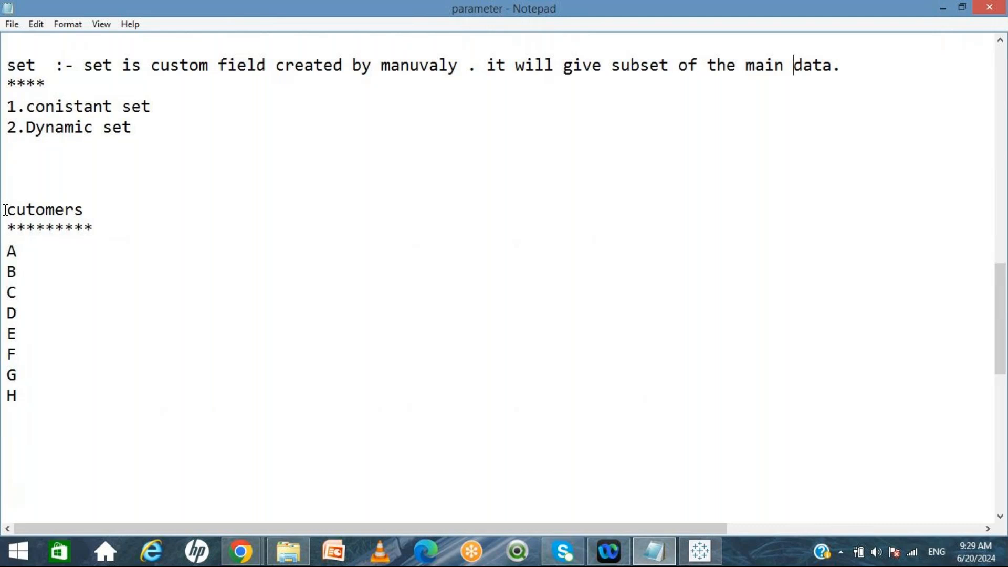
# Delete the sample customer list together with its heading and asterisk underline
pyautogui.click(11, 173)
pyautogui.moveTo(8, 199); pyautogui.dragTo(54, 425)
pyautogui.press('Delete')
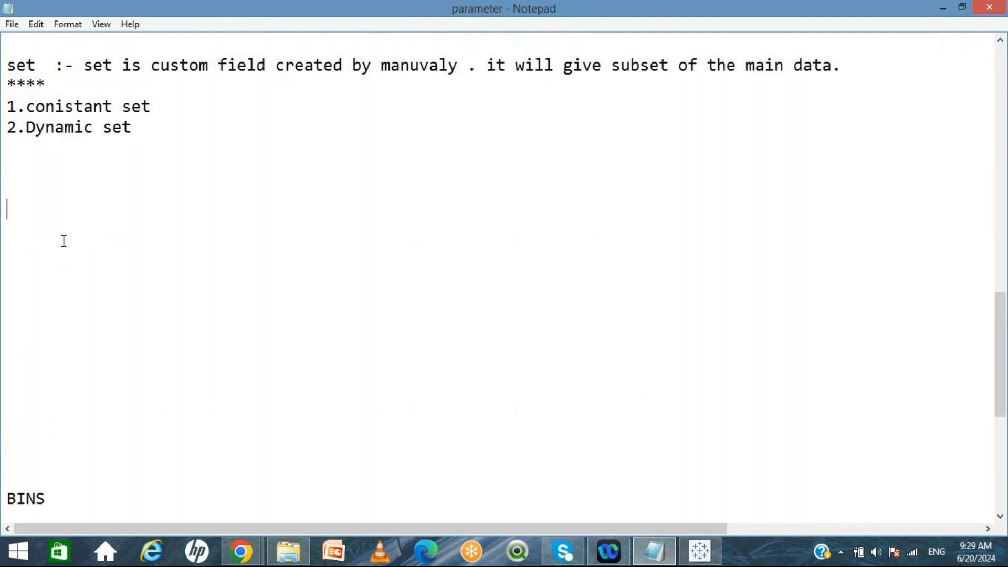
# Define the conistant set as ":-with out any condition if you want to create subset of the maindata then we will go with conistanst set"
pyautogui.doubleClick(67, 126)
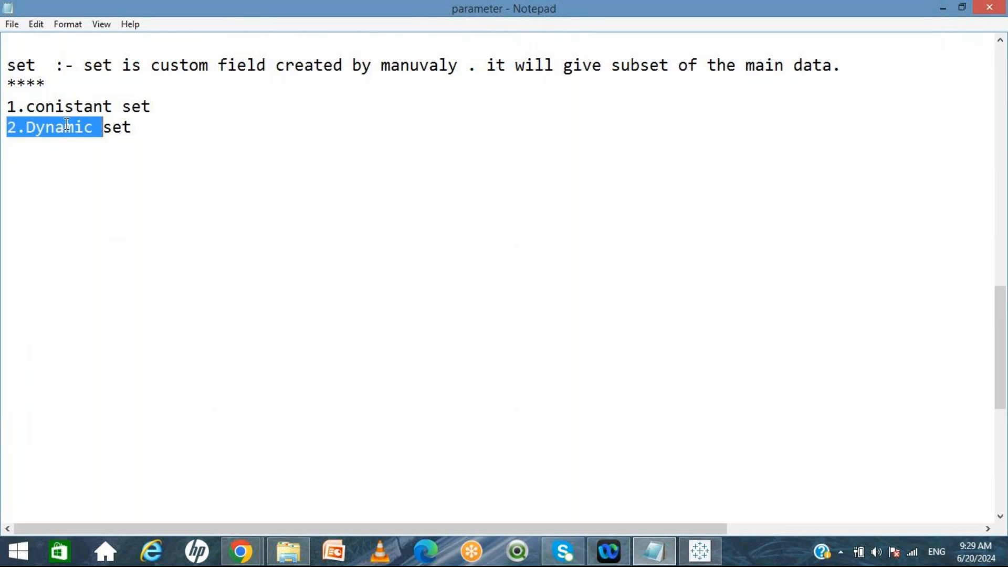
pyautogui.doubleClick(96, 108)
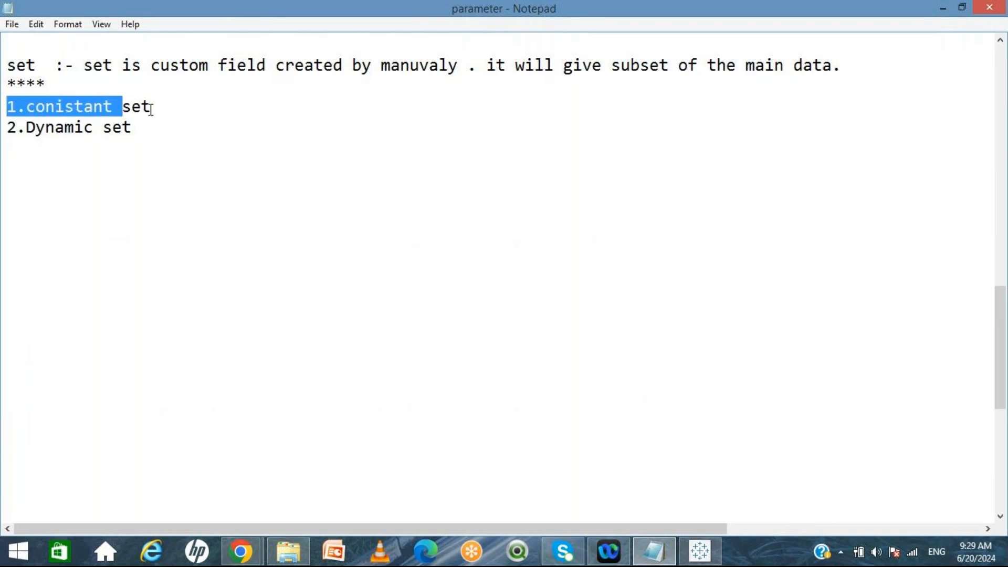
pyautogui.click(150, 109)
pyautogui.write(':-')
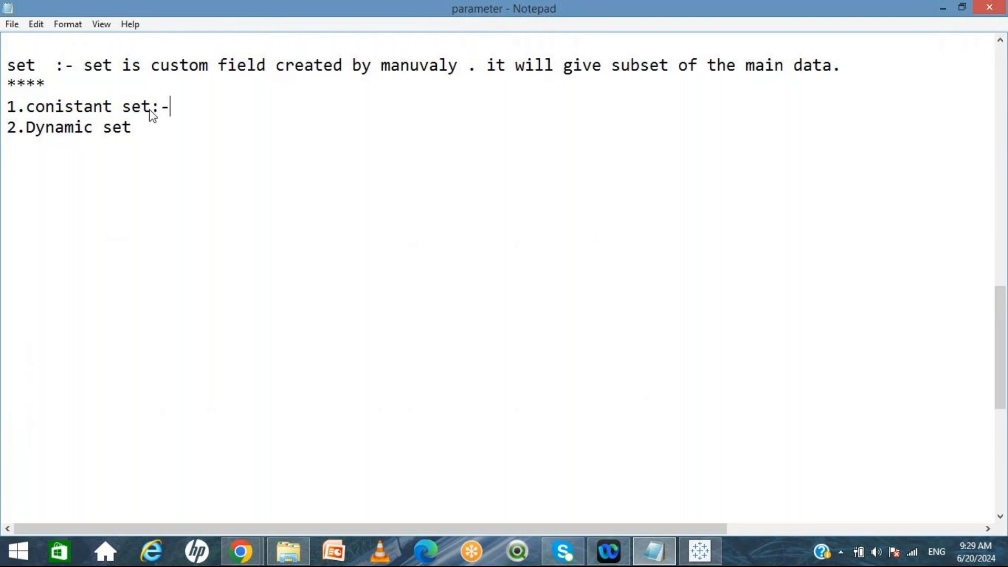
pyautogui.write('with out any condition if you w')
pyautogui.press('BackSpace')
pyautogui.write('want to create subset ')
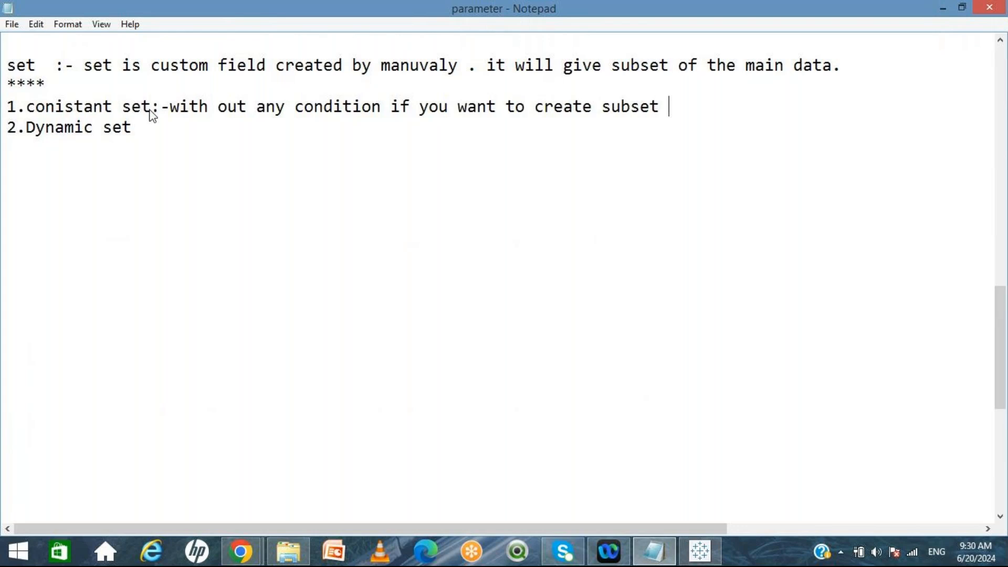
pyautogui.write('of the maindat')
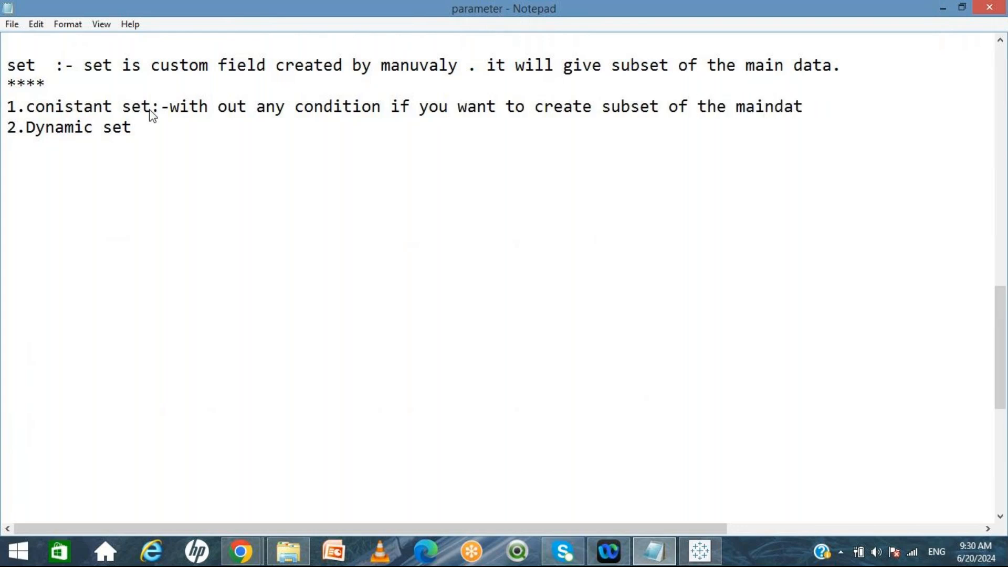
pyautogui.write('a the')
pyautogui.write('n w')
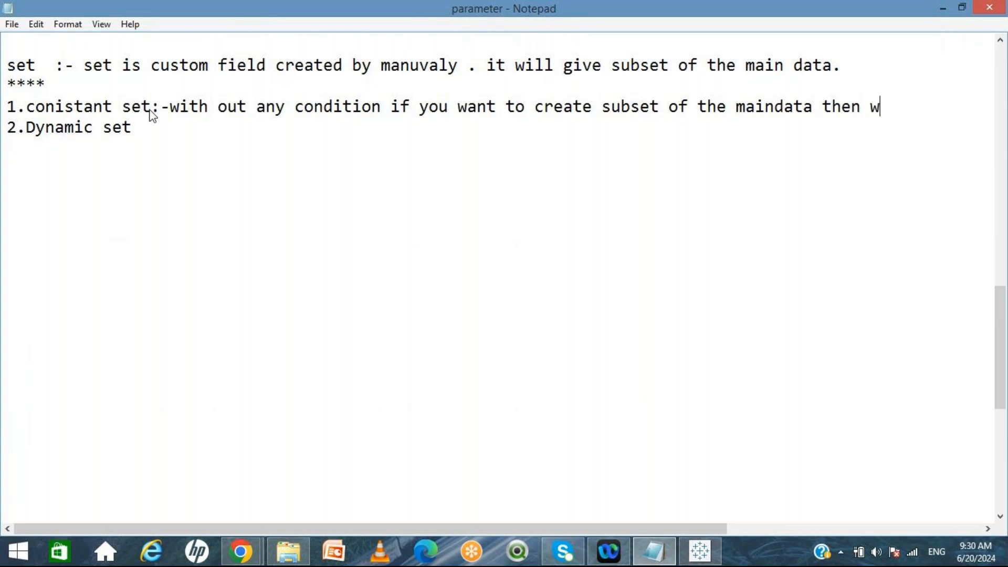
pyautogui.write('e will g')
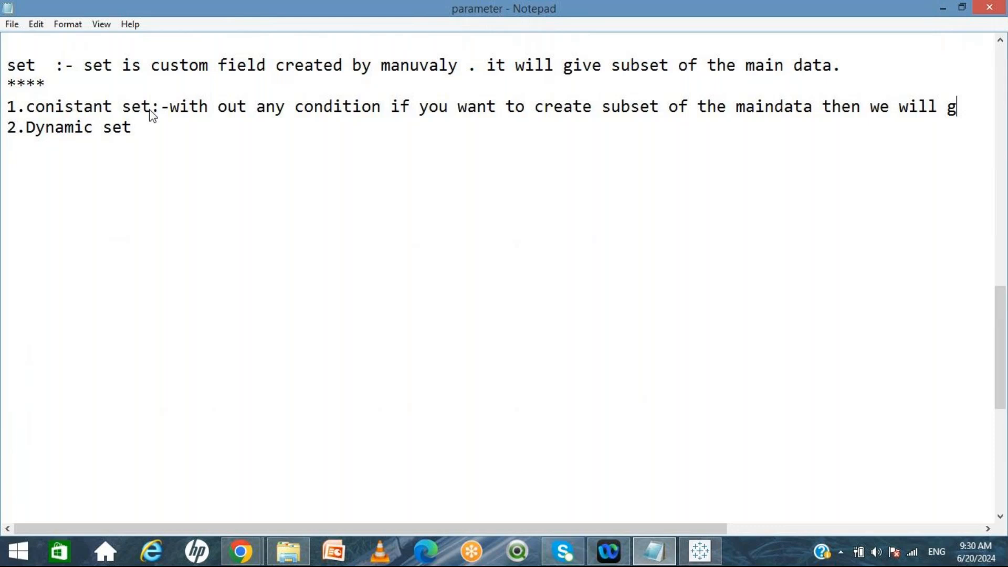
pyautogui.write('o with con')
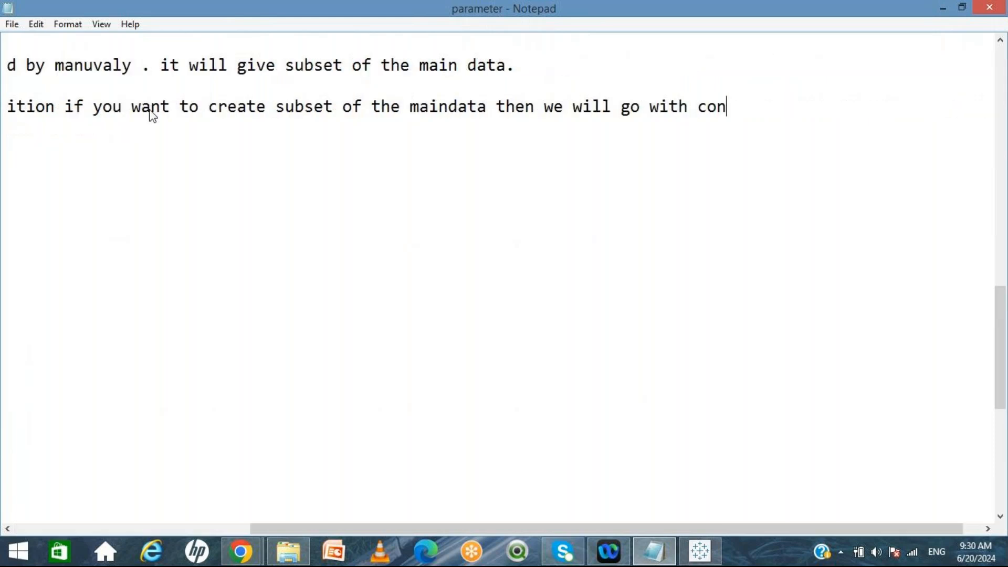
pyautogui.write('istanstt')
pyautogui.press('BackSpace')
pyautogui.press('BackSpace')
pyautogui.write('s')
pyautogui.press('BackSpace')
pyautogui.write('set')
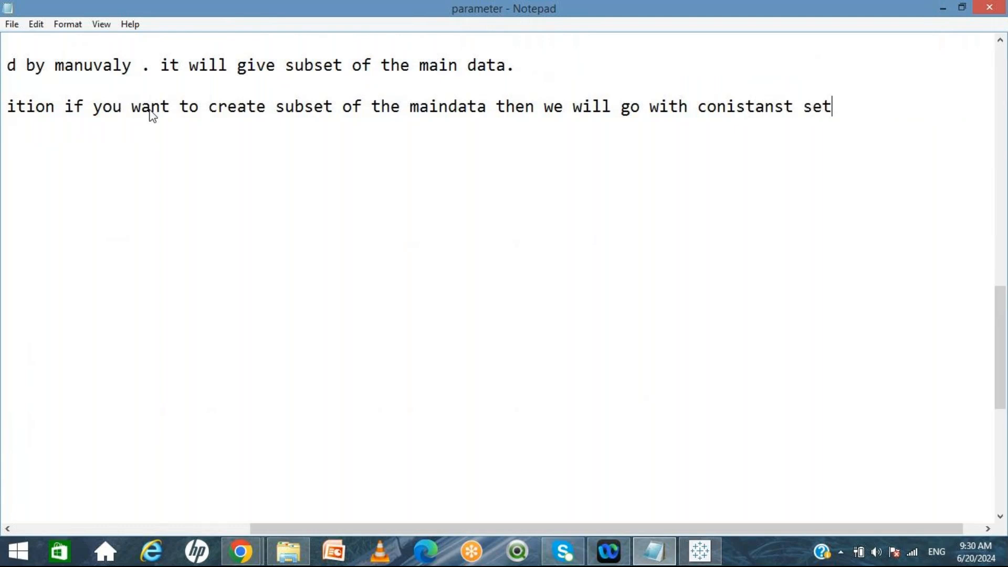
pyautogui.press('Home')
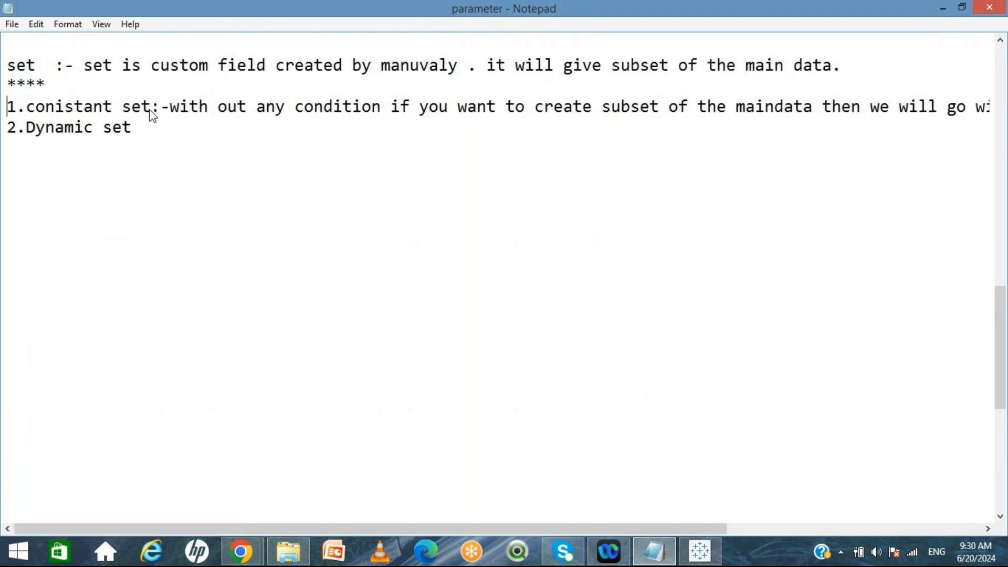
# Define the Dynamic set as ":-if you want to create a subset with condition based then we will go with Dynamic set."
pyautogui.click(138, 132)
pyautogui.write(':-if you wan')
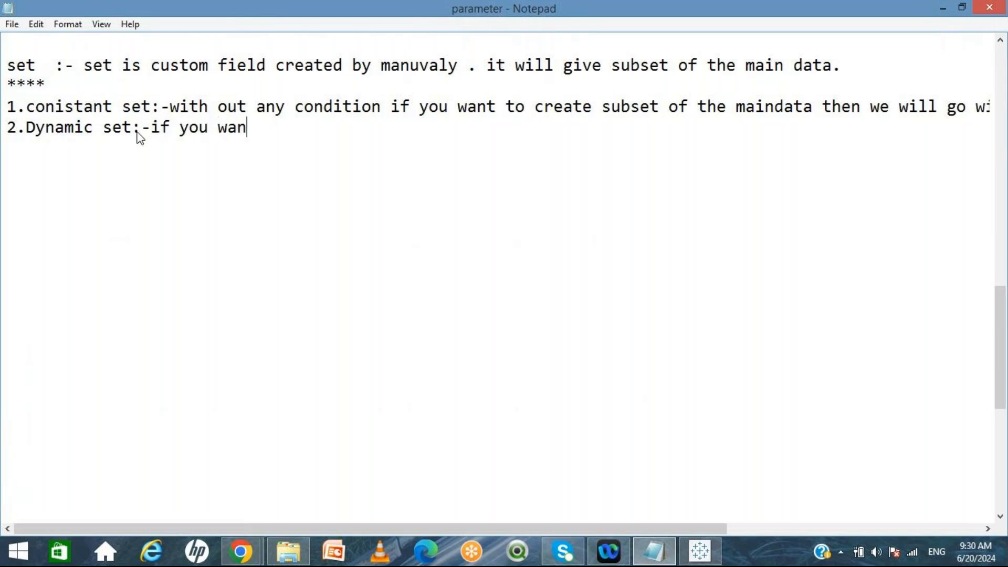
pyautogui.write('t to creat')
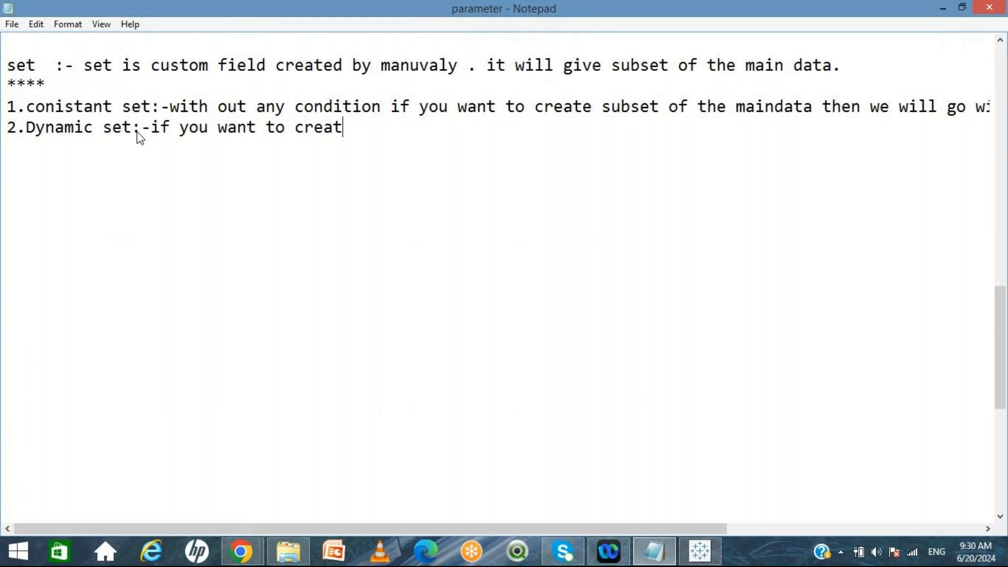
pyautogui.write('e a subset wi')
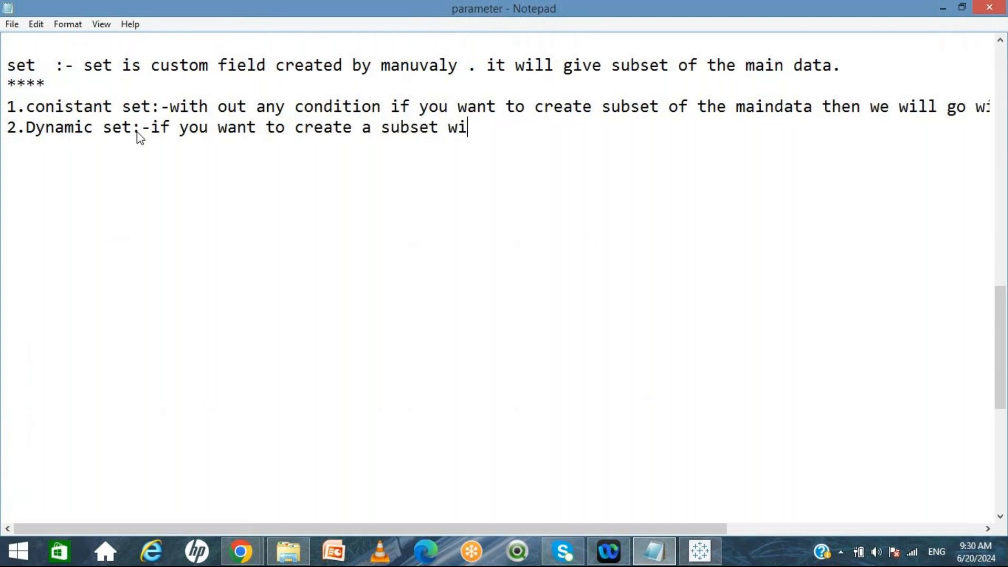
pyautogui.write('th cond')
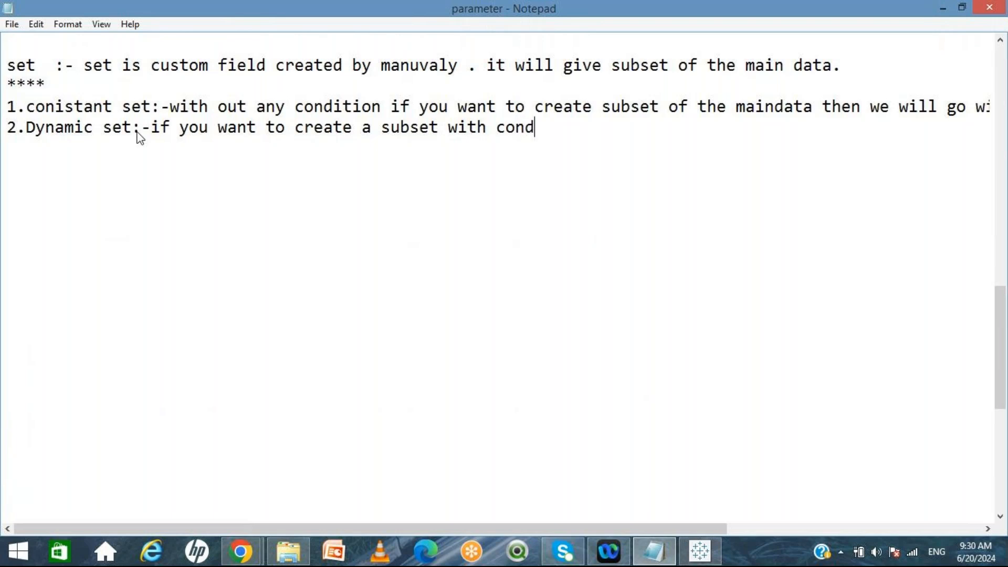
pyautogui.write('ition based the')
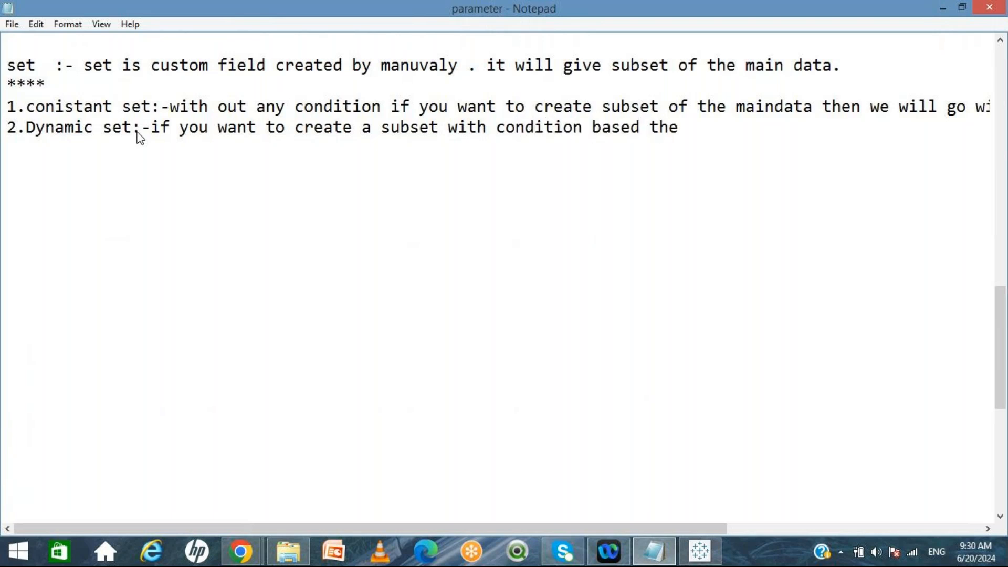
pyautogui.write('n we will o')
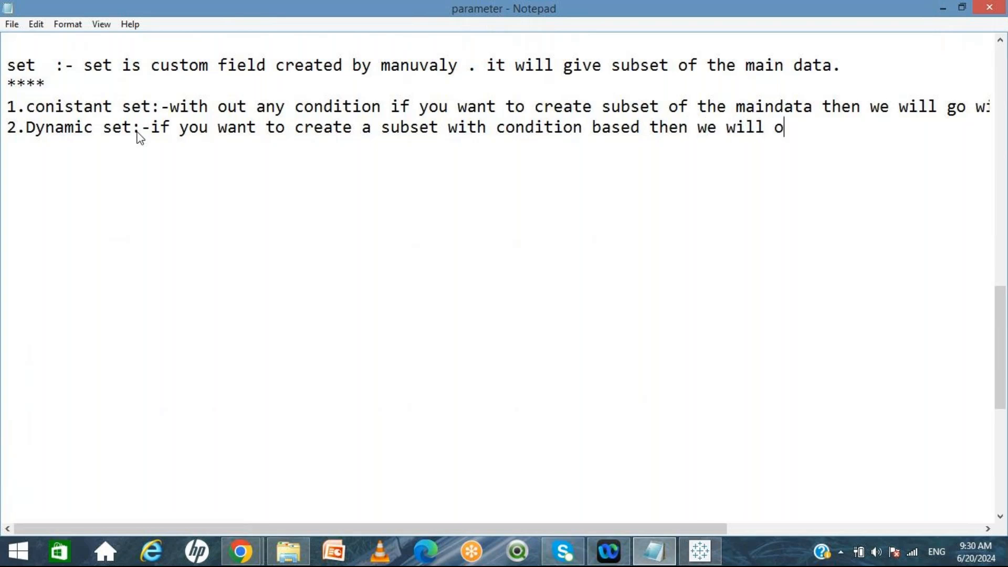
pyautogui.press('BackSpace')
pyautogui.write('go with ')
pyautogui.write('Dyn')
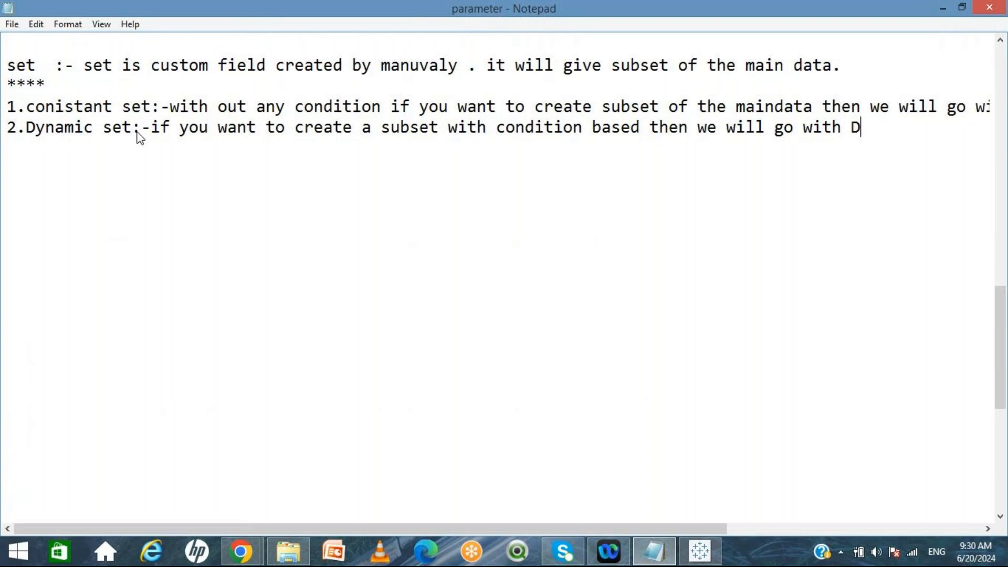
pyautogui.write('amic set')
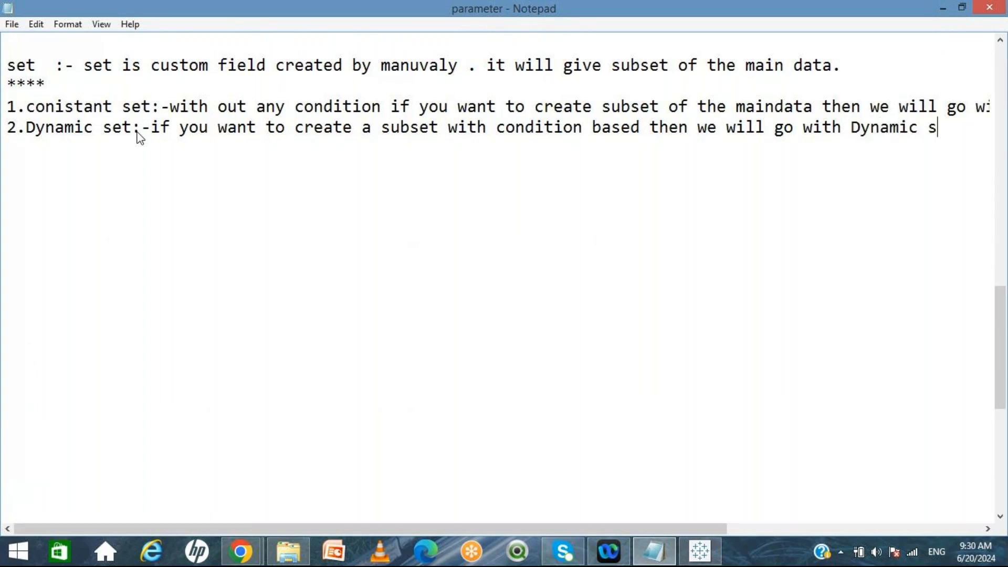
pyautogui.write('.')
# Add the heading "Customer Name" below the set definitions and underline it with a row of asterisks
pyautogui.click(38, 260)
pyautogui.write('Customer Name')
pyautogui.press('Return')
pyautogui.write('*************')
pyautogui.press('Return')
# List the sample customers A, B, C, D, E, F, G, H and I on separate lines under the Customer Name heading
pyautogui.write('A')
pyautogui.press('Return')
pyautogui.write('B')
pyautogui.press('Return')
pyautogui.write('C')
pyautogui.press('Return')
pyautogui.write('D')
pyautogui.press('Return')
pyautogui.write('E')
pyautogui.press('Return')
pyautogui.write('F')
pyautogui.press('Return')
pyautogui.press('Return')
pyautogui.press('BackSpace')
pyautogui.write('G')
pyautogui.press('Return')
pyautogui.write('H')
pyautogui.press('Return')
pyautogui.write('I')
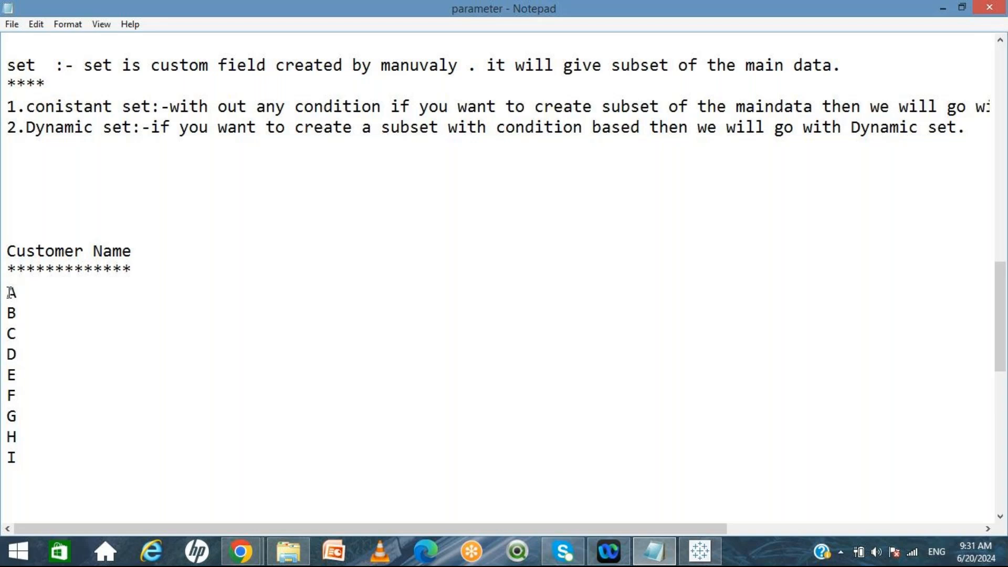
# Highlight customers B to G, customers E to G and the Dynamic set entry to compare possible subsets
pyautogui.moveTo(7, 313); pyautogui.dragTo(18, 413)
pyautogui.click(7, 375)
pyautogui.moveTo(7, 375); pyautogui.dragTo(23, 412)
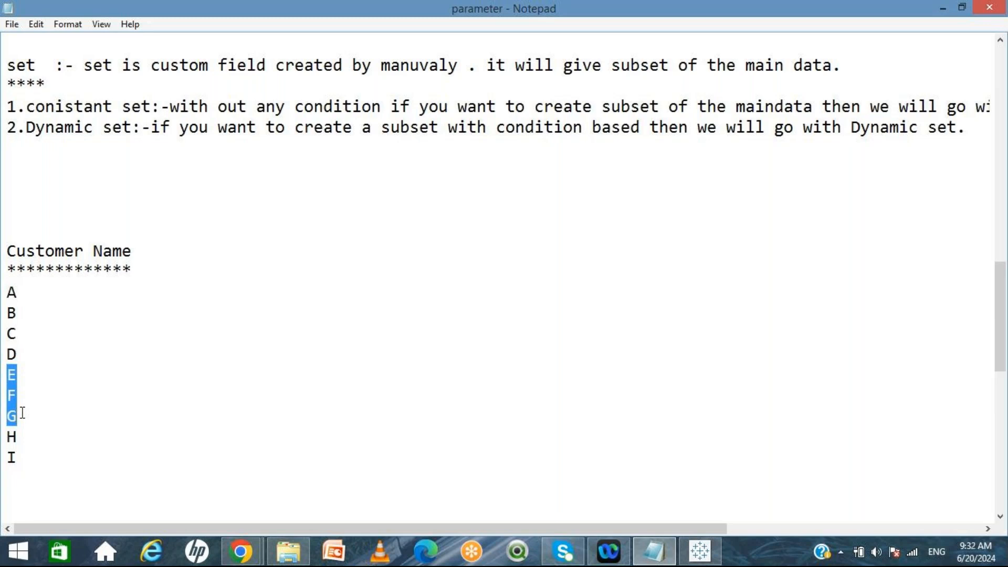
pyautogui.doubleClick(45, 124)
pyautogui.click(231, 233)
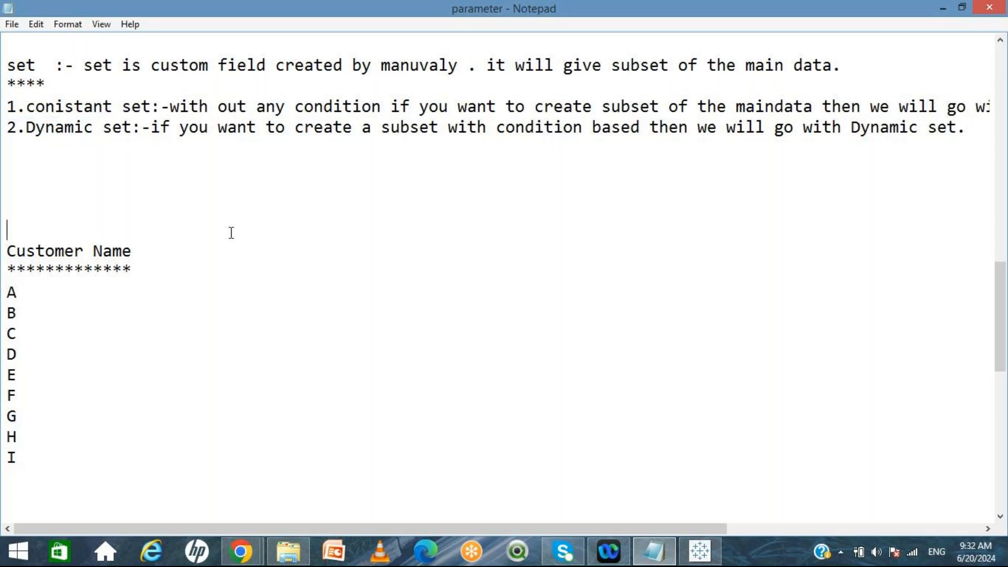
# Switch to Tableau and add a new worksheet that uses the Orders sample superstore data source
pyautogui.click(700, 558)
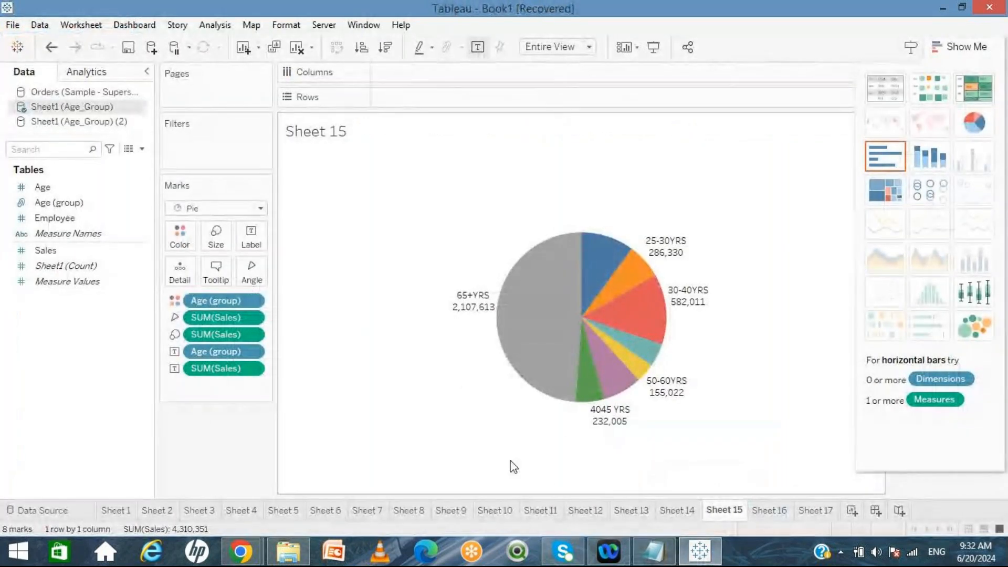
pyautogui.click(851, 510)
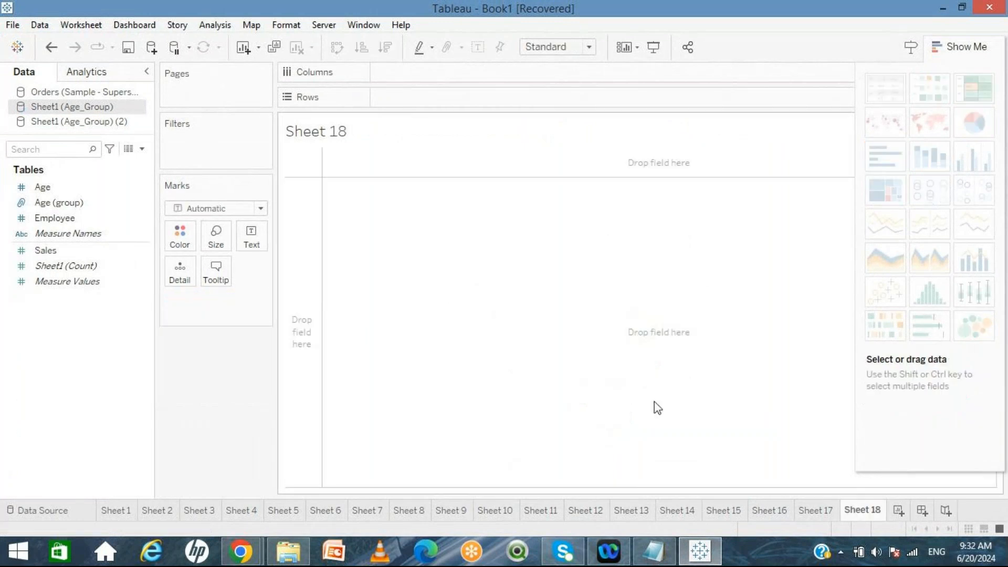
pyautogui.click(55, 95)
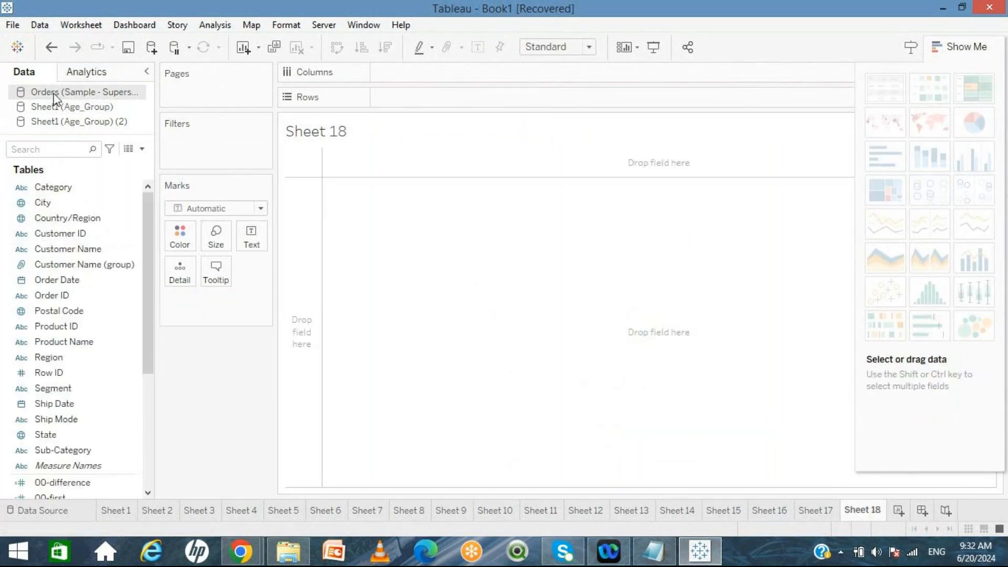
# Add the Customer Name field to the new worksheet's view
pyautogui.doubleClick(78, 250)
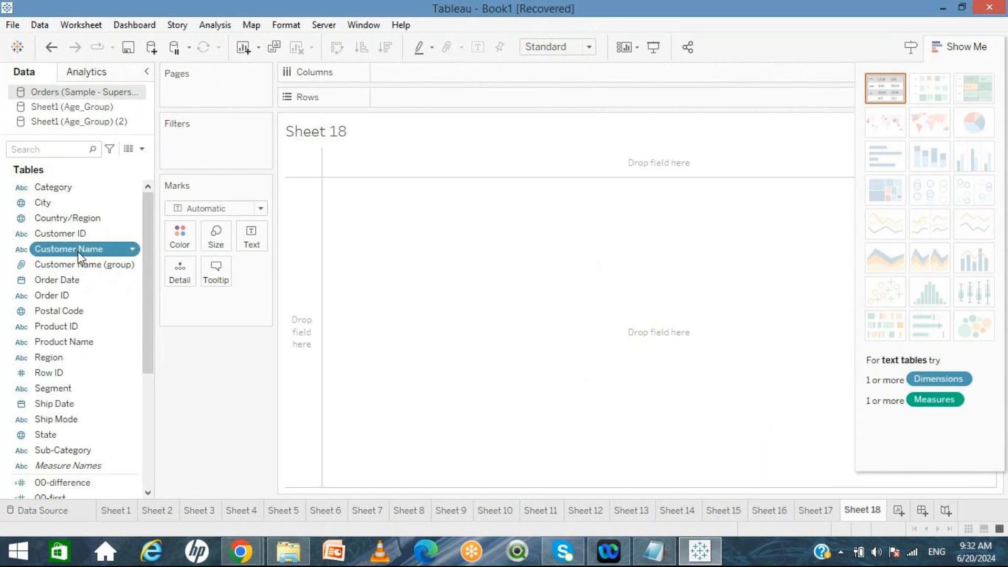
# Build a text table of total Sales by Customer Name, with Customer Name on Rows
pyautogui.click(147, 431)
pyautogui.click(53, 421)
pyautogui.doubleClick(57, 423)
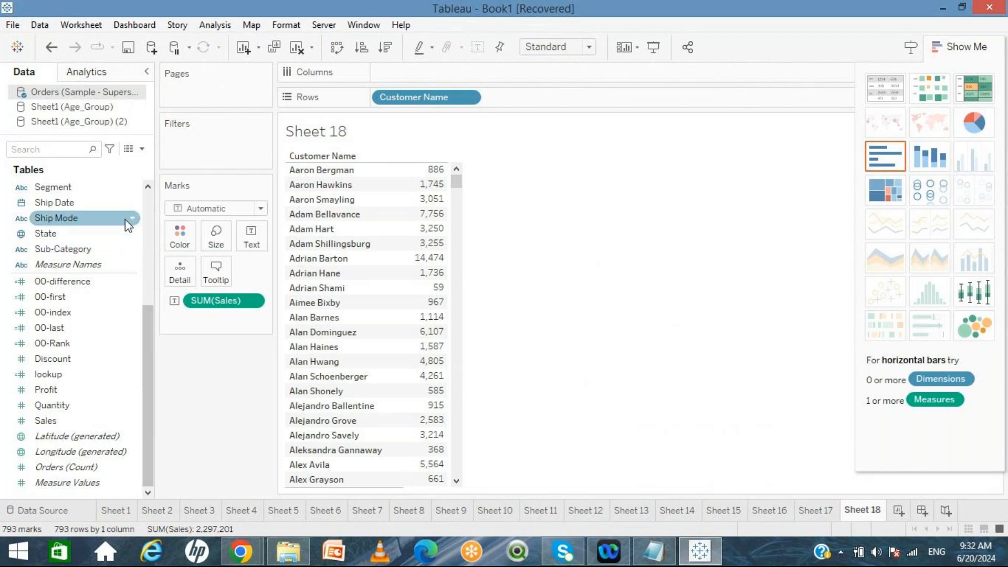
pyautogui.click(150, 202)
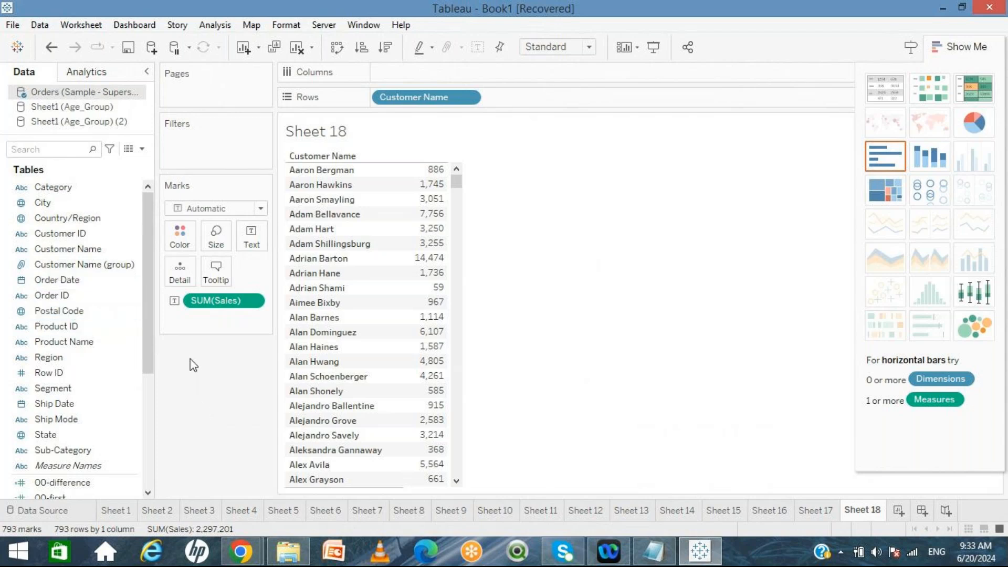
# Filter Customer Name to the first five customers in the list, and take the filter off again
pyautogui.moveTo(96, 253); pyautogui.dragTo(219, 138)
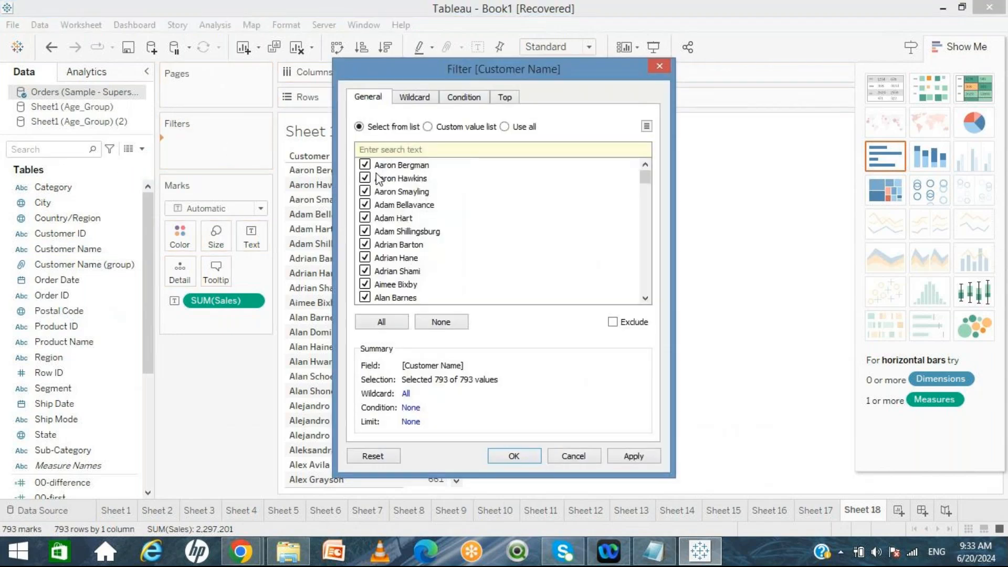
pyautogui.click(430, 325)
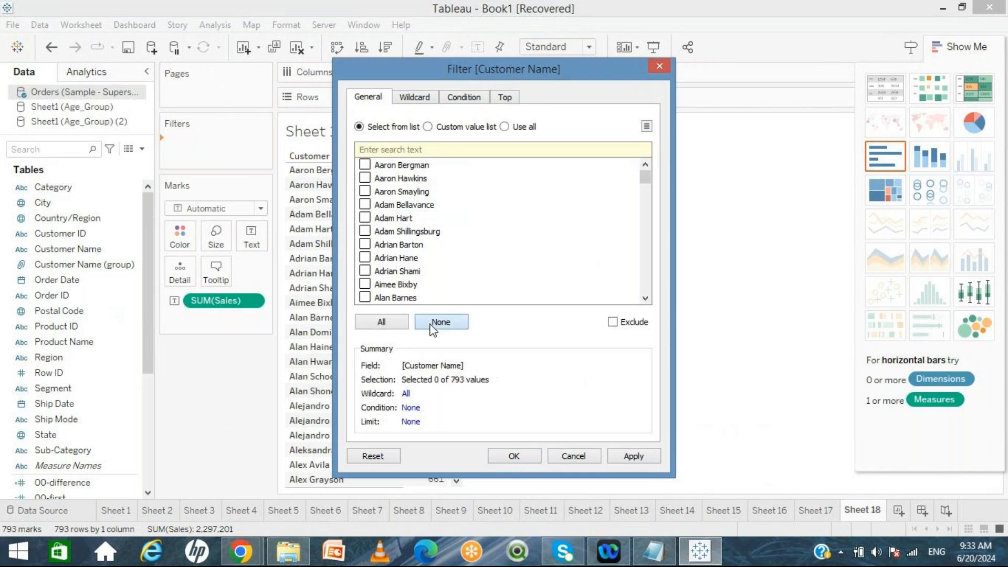
pyautogui.click(365, 165)
pyautogui.click(364, 178)
pyautogui.click(364, 192)
pyautogui.click(364, 205)
pyautogui.click(364, 218)
pyautogui.click(519, 460)
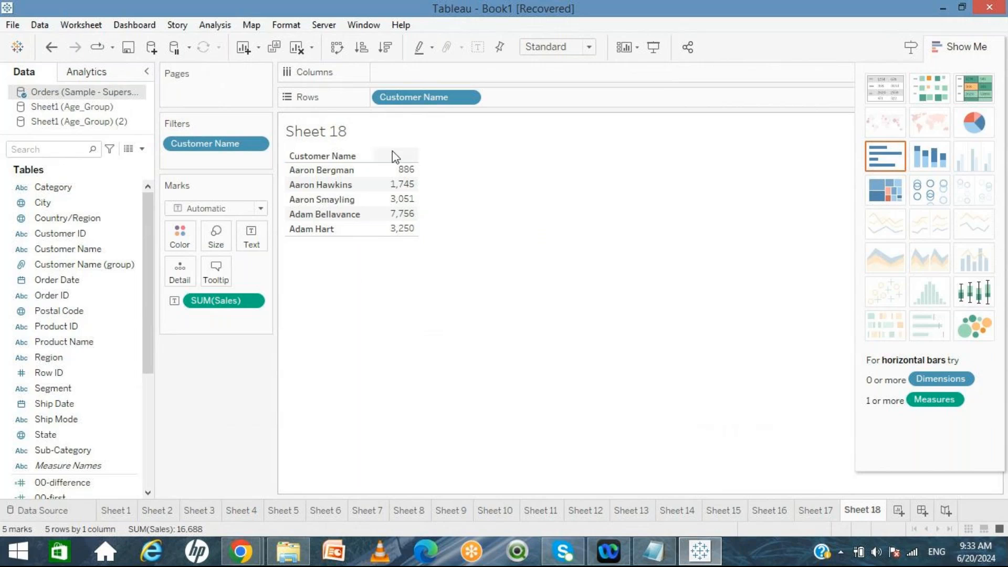
pyautogui.moveTo(194, 141); pyautogui.dragTo(195, 359)
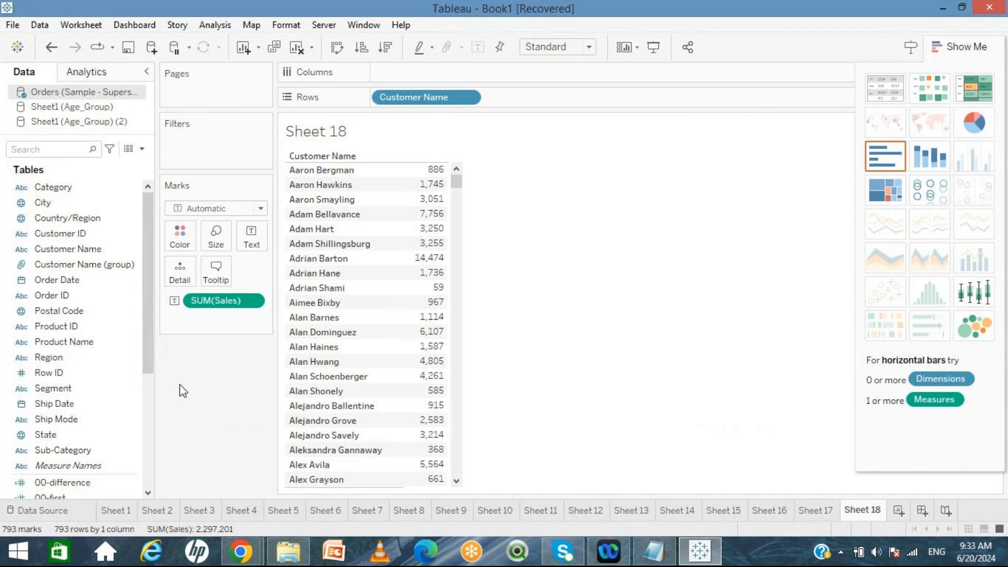
# Start a new set from Customer Name and include the first four customers in the list
pyautogui.rightClick(87, 251)
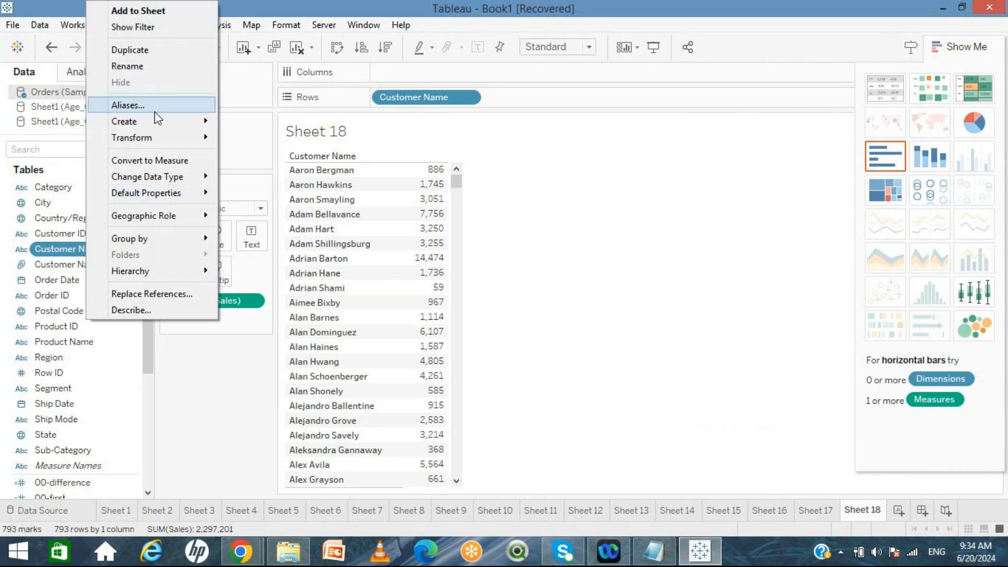
pyautogui.moveTo(153, 120)
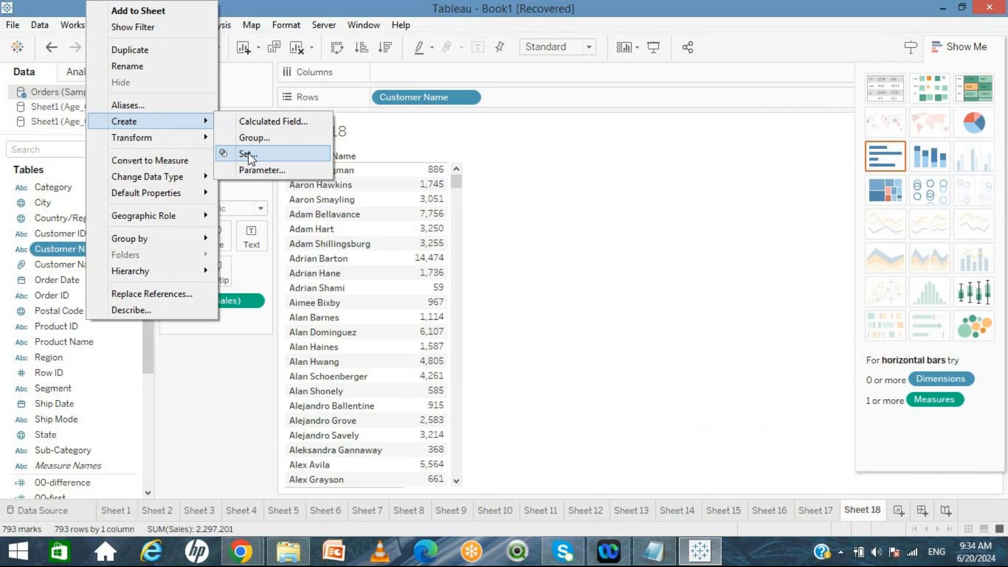
pyautogui.click(246, 154)
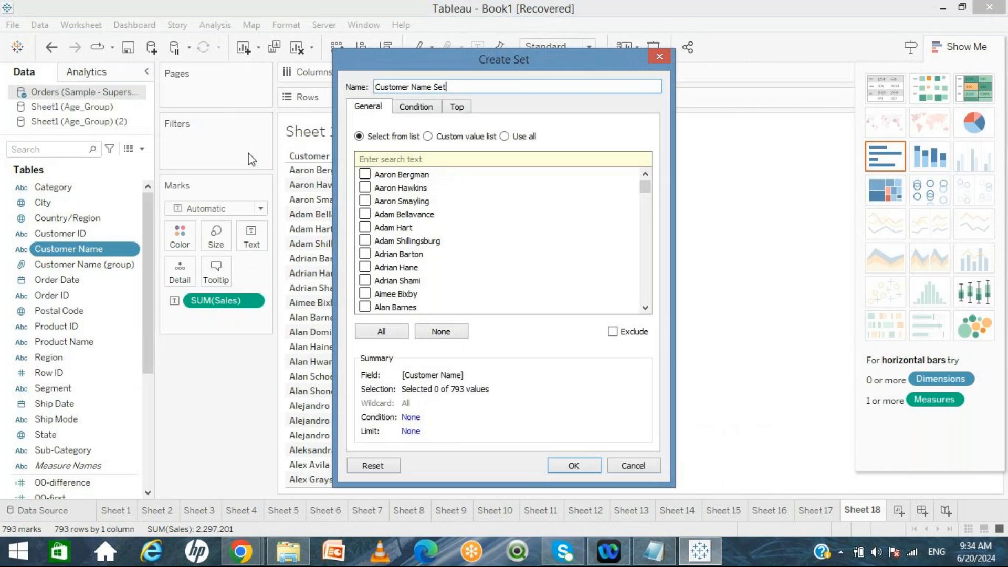
pyautogui.click(367, 176)
pyautogui.click(367, 188)
pyautogui.click(365, 201)
pyautogui.click(365, 214)
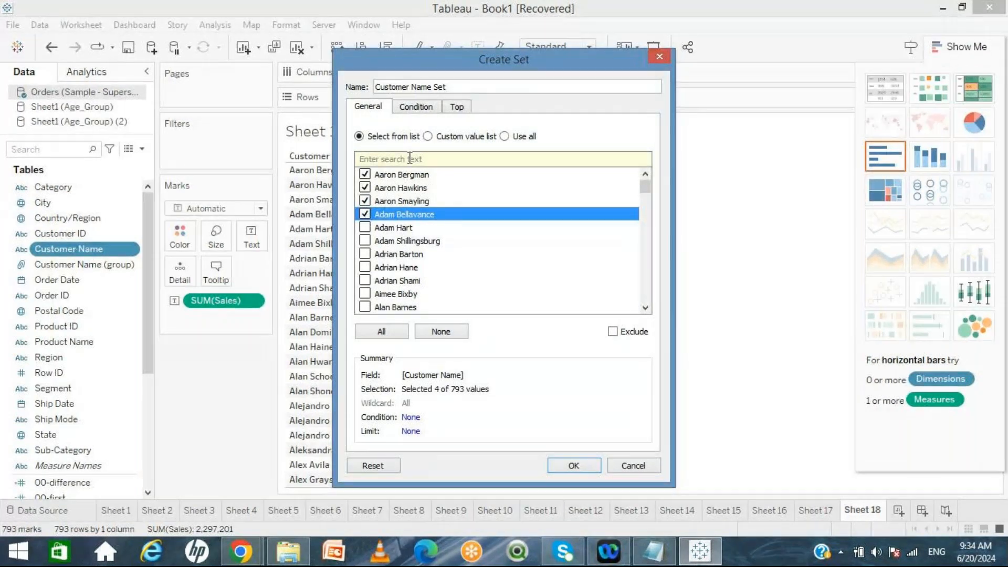
# Name the set "Conistanst SET" and create it
pyautogui.click(456, 86)
pyautogui.press('BackSpace')
pyautogui.press('BackSpace')
pyautogui.press('BackSpace')
pyautogui.press('BackSpace')
pyautogui.press('BackSpace')
pyautogui.press('BackSpace')
pyautogui.press('BackSpace')
pyautogui.press('BackSpace')
pyautogui.press('BackSpace')
pyautogui.press('BackSpace')
pyautogui.press('BackSpace')
pyautogui.press('BackSpace')
pyautogui.press('BackSpace')
pyautogui.press('BackSpace')
pyautogui.press('BackSpace')
pyautogui.press('BackSpace')
pyautogui.press('BackSpace')
pyautogui.write('Conistanst SET')
pyautogui.click(554, 465)
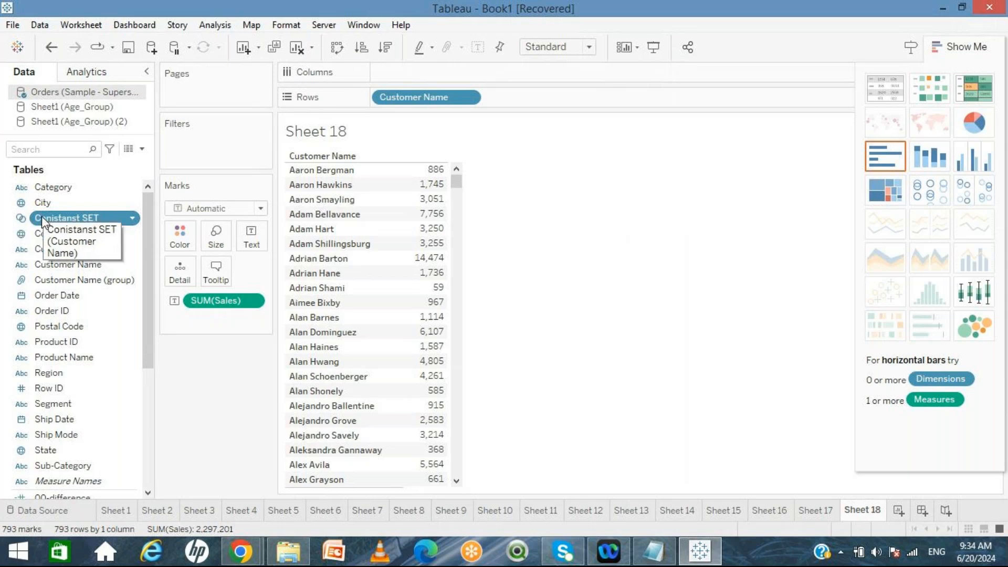
# Filter the customer sales table by the Conistanst SET
pyautogui.moveTo(42, 216); pyautogui.dragTo(187, 145)
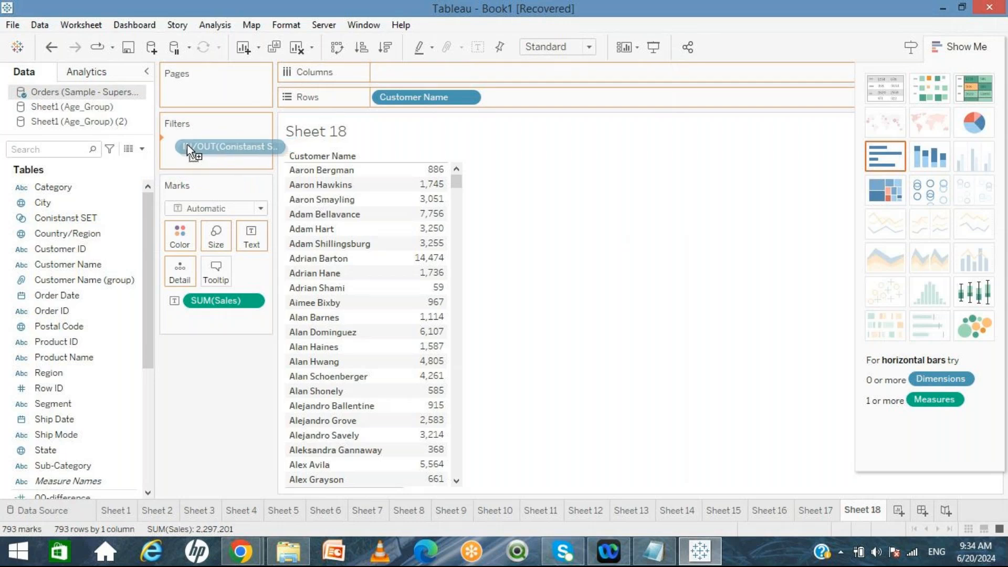
pyautogui.moveTo(187, 143); pyautogui.dragTo(185, 146)
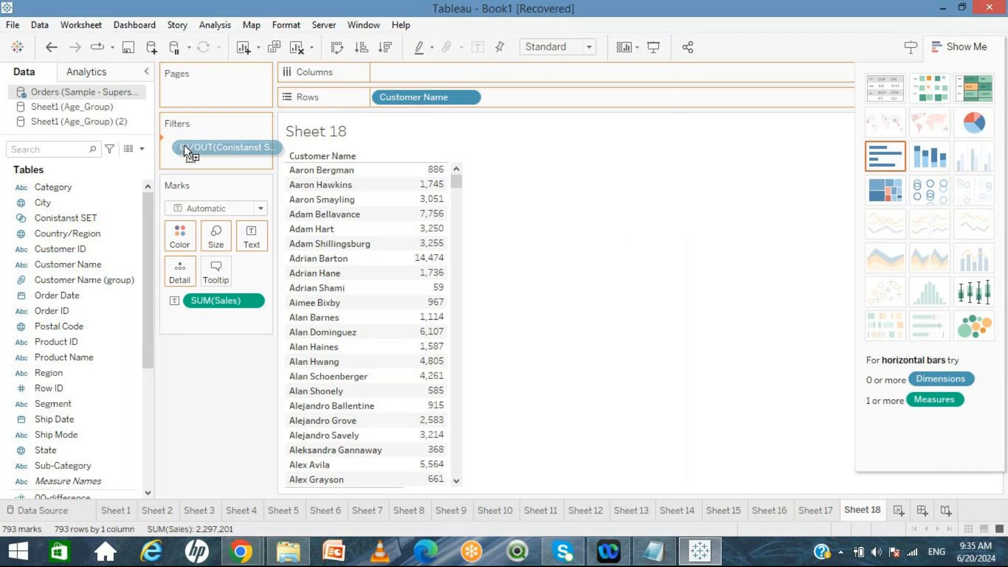
pyautogui.moveTo(187, 151); pyautogui.dragTo(186, 151)
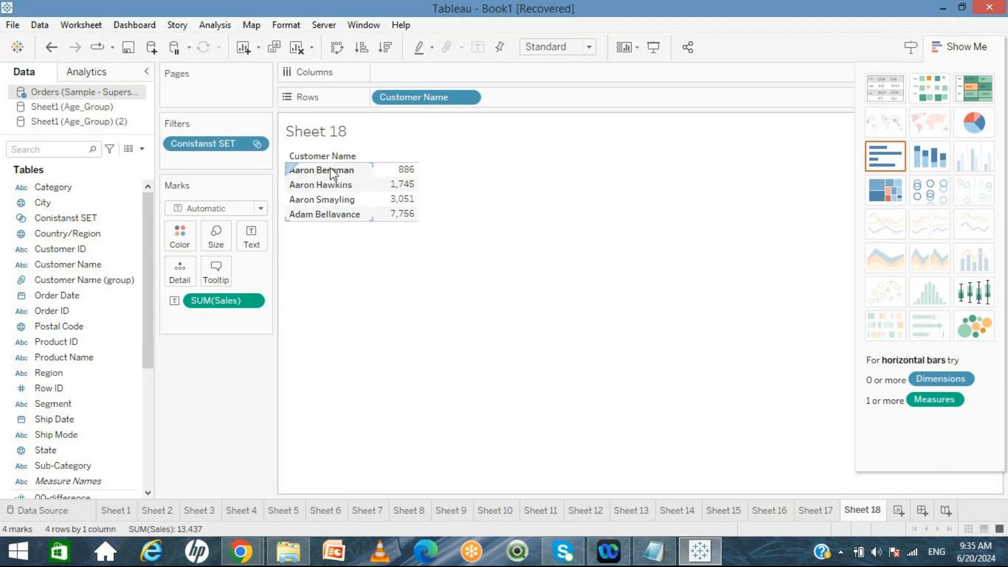
# Switch to the Notepad notes and add the lines "IN/OUT", "IN" and "OUT" above the Customer Name list
pyautogui.click(654, 551)
pyautogui.click(34, 201)
pyautogui.write('IN/O')
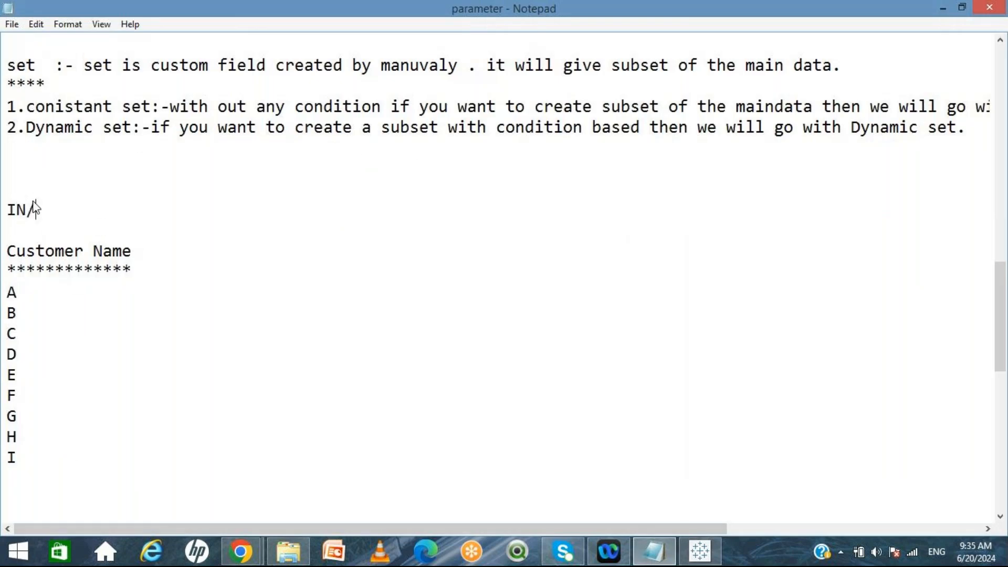
pyautogui.write('UT')
pyautogui.press('Return')
pyautogui.press('Return')
pyautogui.write('IN')
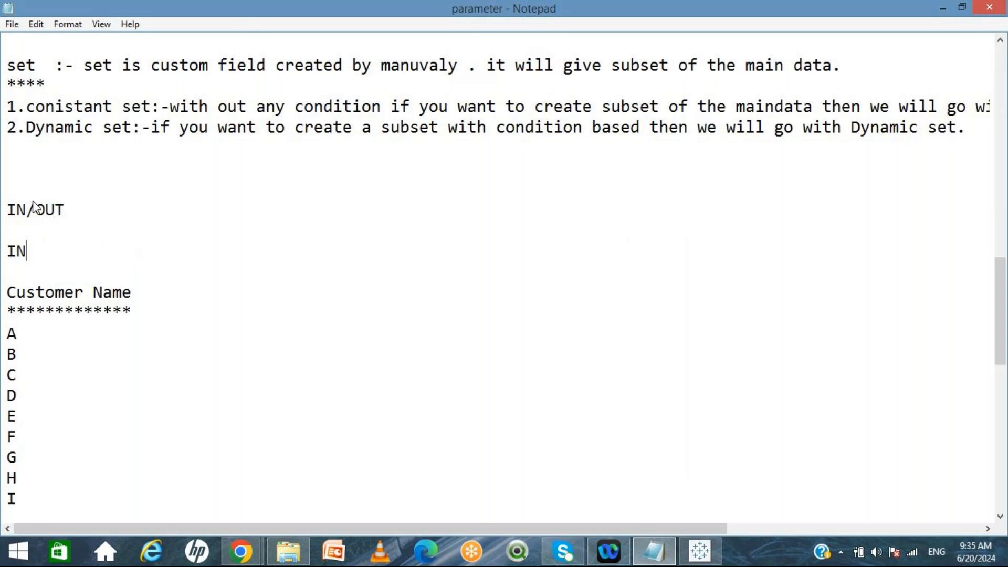
pyautogui.press('Return')
pyautogui.press('Return')
pyautogui.write('OUT')
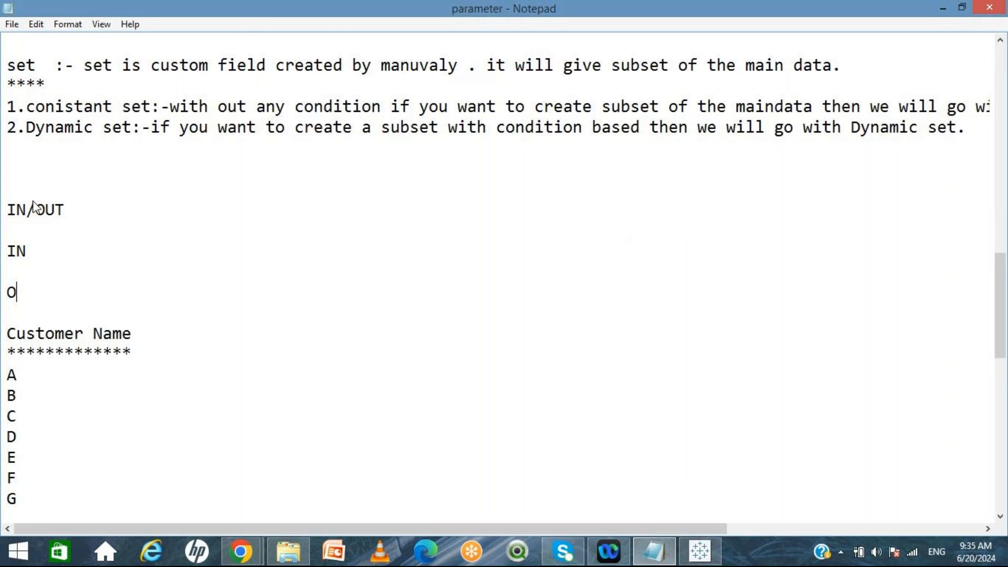
# Complete the IN line with the definition ":-Memebers inside the set"
pyautogui.press('Up')
pyautogui.press('Up')
pyautogui.write(':-Meme')
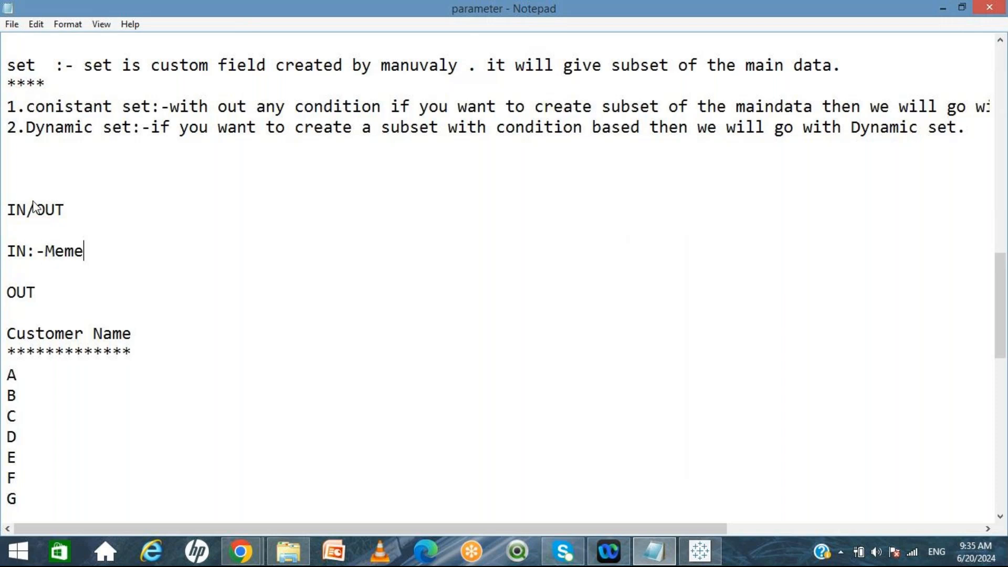
pyautogui.write('bers in')
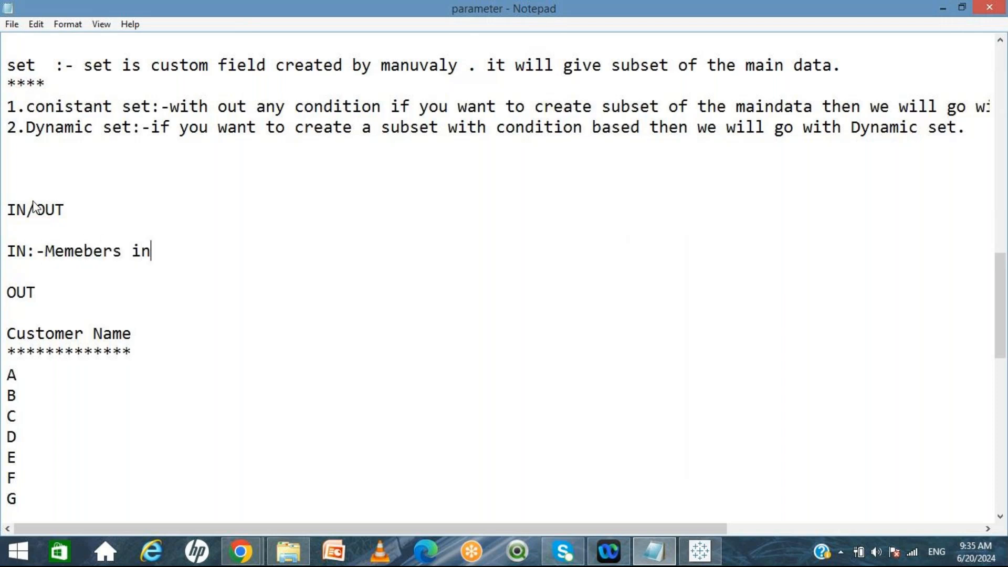
pyautogui.write('side the set')
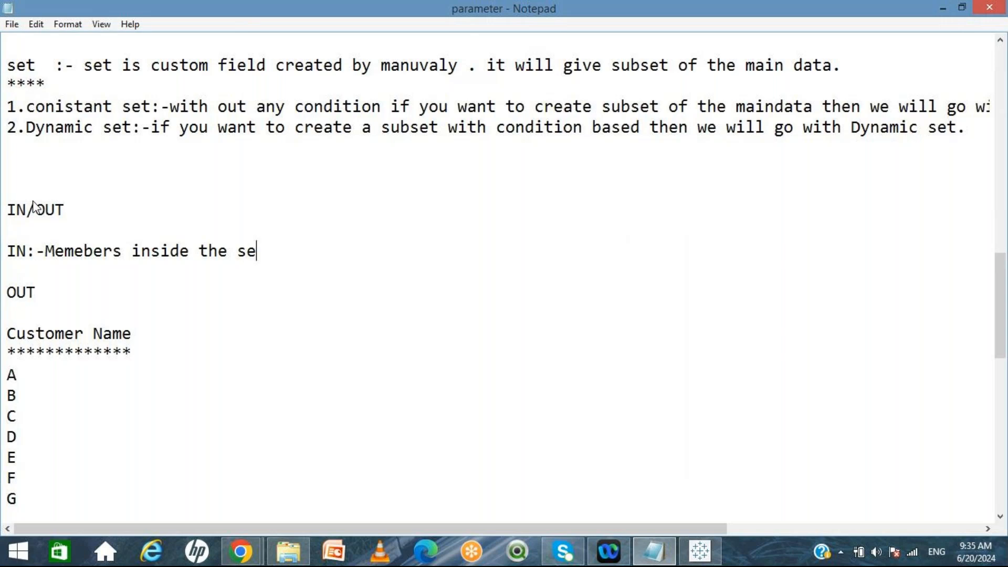
# Complete the OUT line with the definition ":-Members out of the set"
pyautogui.press('Down')
pyautogui.press('Down')
pyautogui.press('End')
pyautogui.write(':-Members out of h')
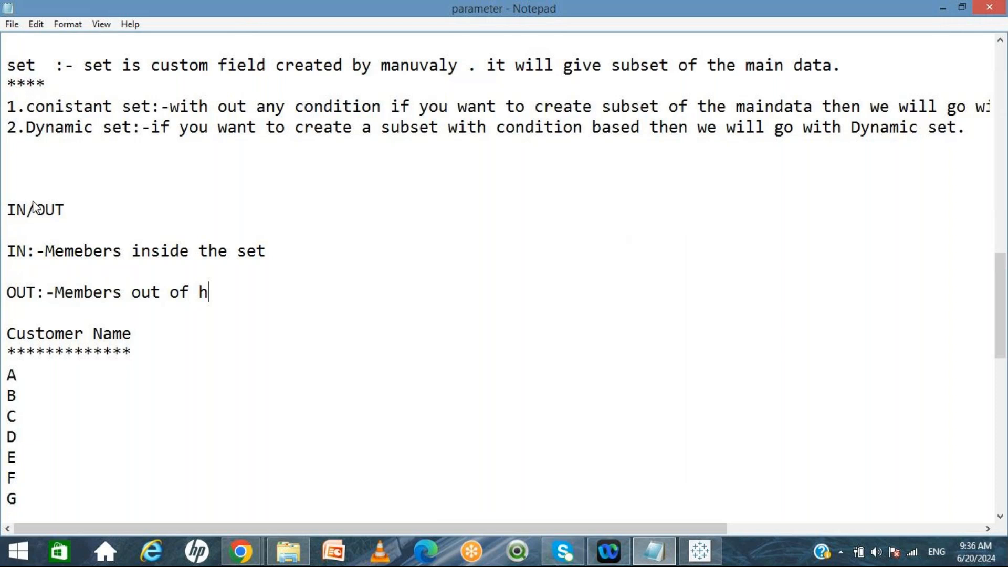
pyautogui.press('BackSpace')
pyautogui.write('the set')
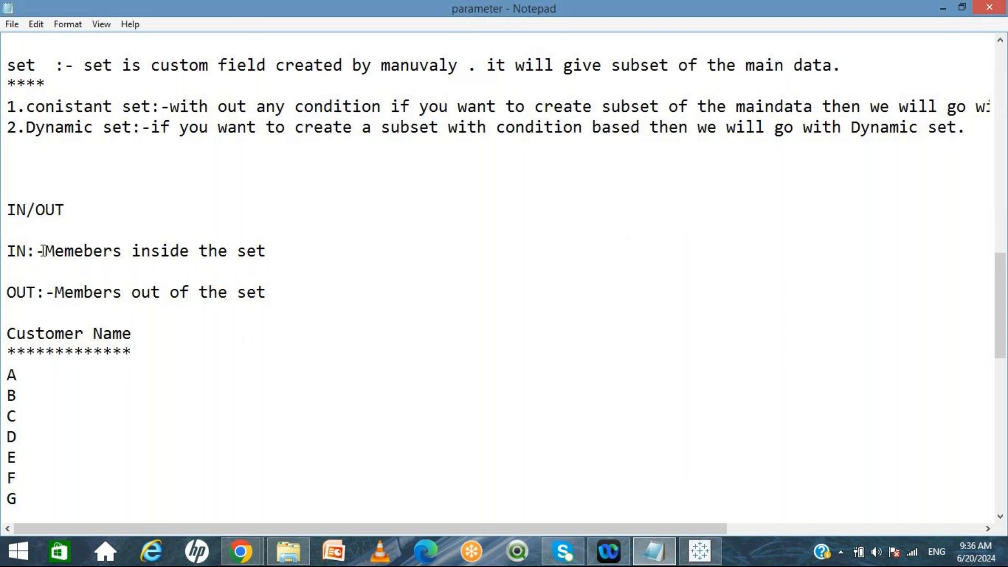
# Append "(bydefault it will be availabl)" to the end of the IN definition
pyautogui.write('()')
pyautogui.press('Left')
pyautogui.write('bydefault ')
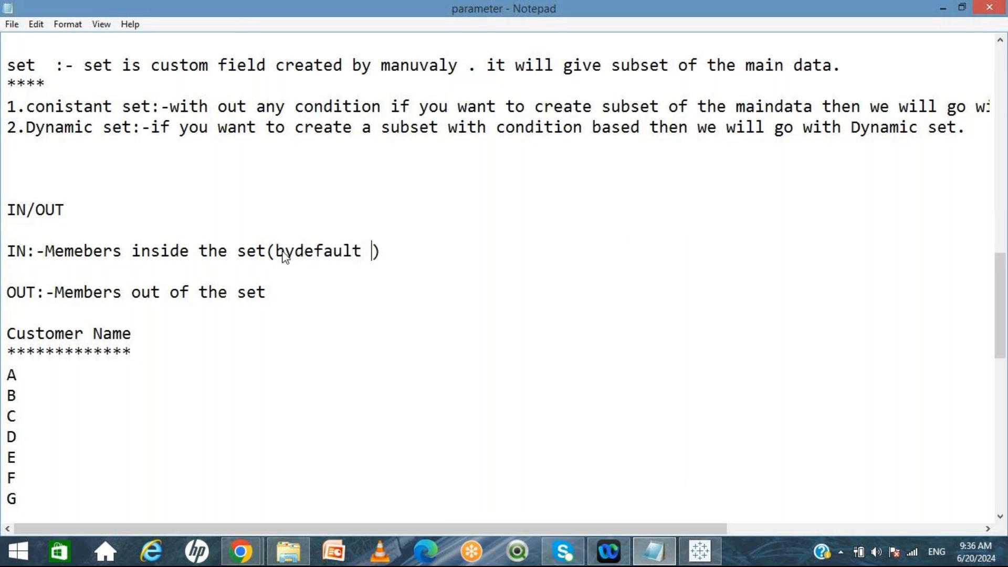
pyautogui.write('will')
pyautogui.press('BackSpace')
pyautogui.press('BackSpace')
pyautogui.press('BackSpace')
pyautogui.press('BackSpace')
pyautogui.write('it will')
pyautogui.write('e availabe')
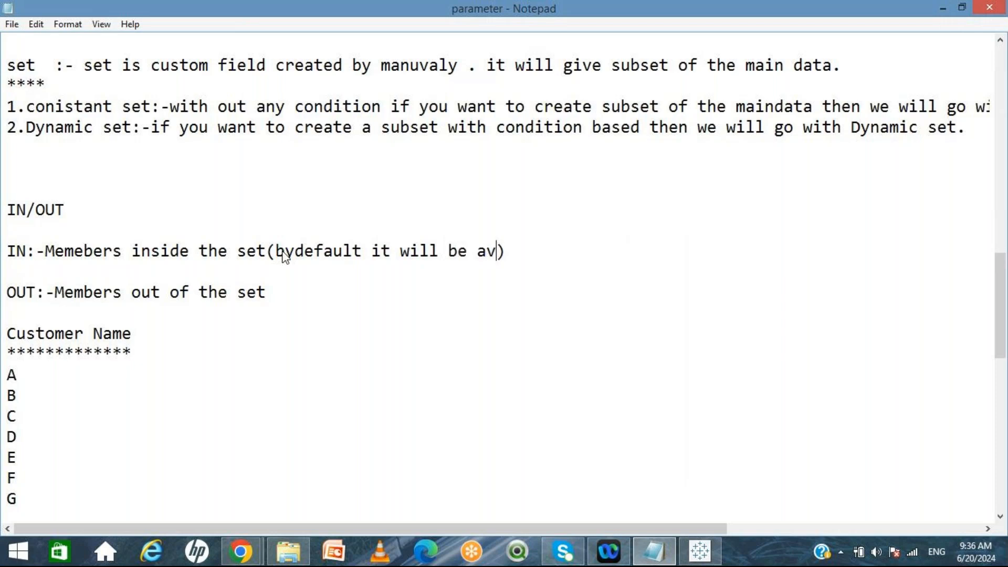
pyautogui.press('BackSpace')
pyautogui.write('labl')
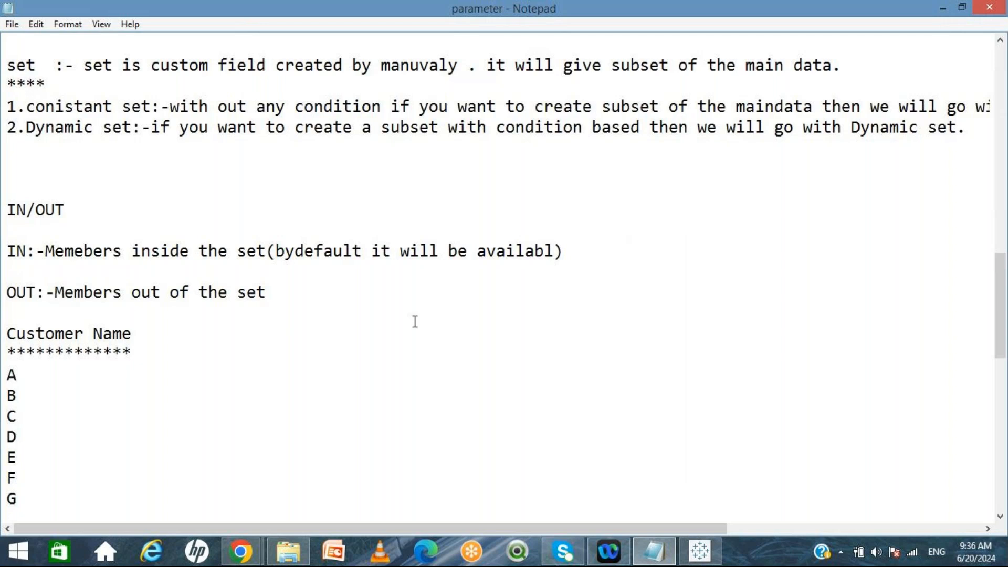
# Switch back to Tableau and replace the Conistanst SET filter with the set's In/Out field on Rows after Customer Name
pyautogui.click(689, 553)
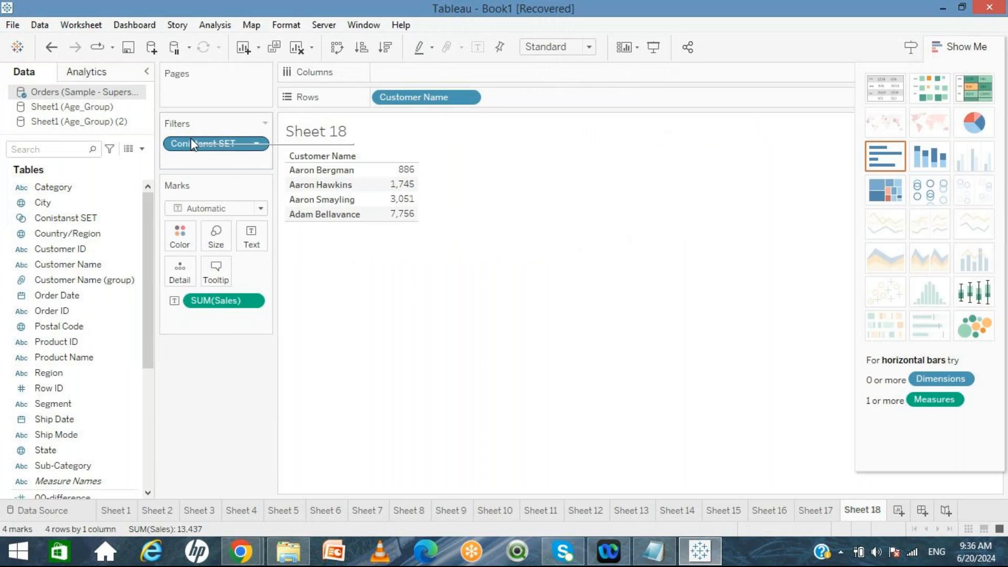
pyautogui.moveTo(192, 140); pyautogui.dragTo(226, 370)
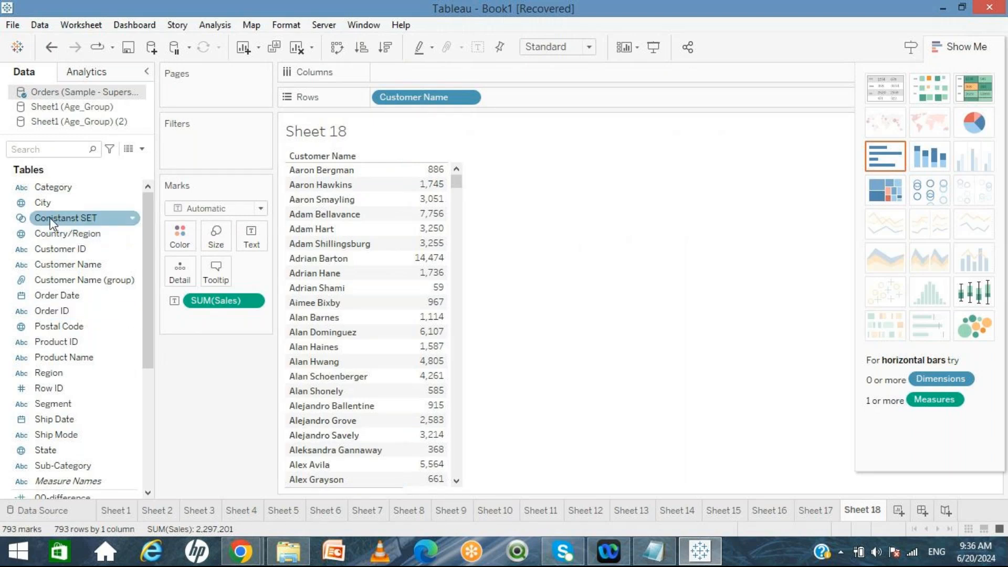
pyautogui.moveTo(51, 220); pyautogui.dragTo(522, 105)
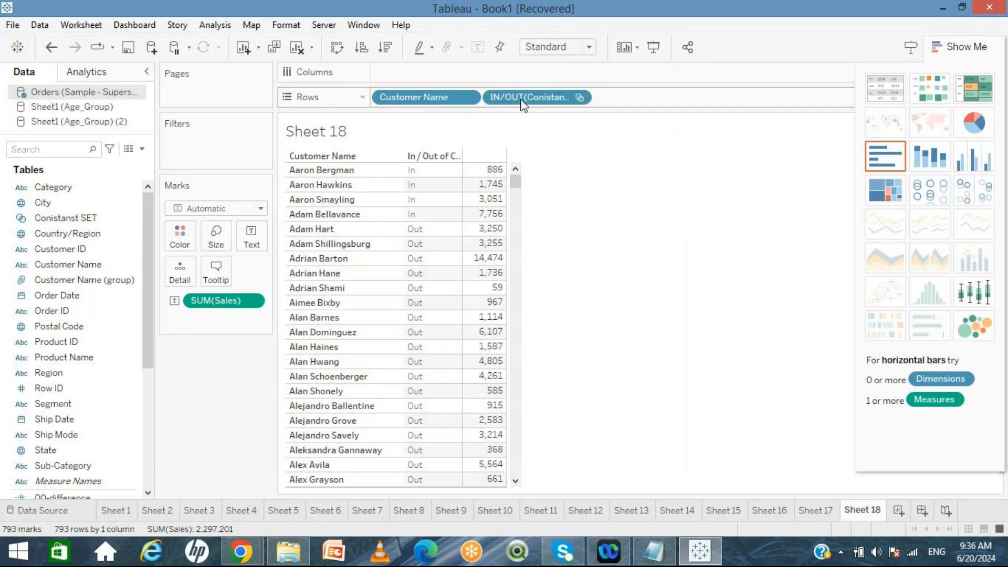
pyautogui.click(411, 170)
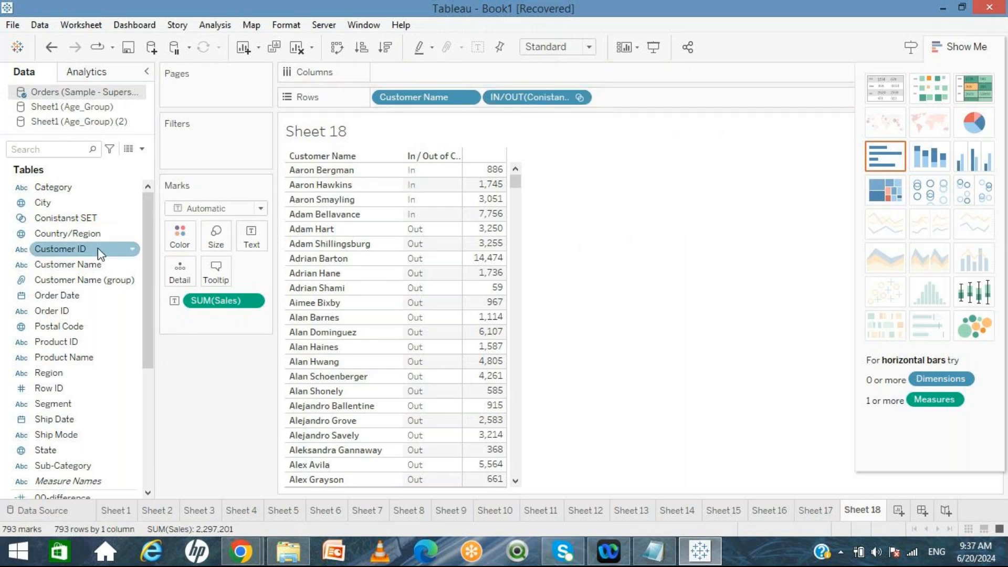
pyautogui.moveTo(63, 226); pyautogui.dragTo(229, 373)
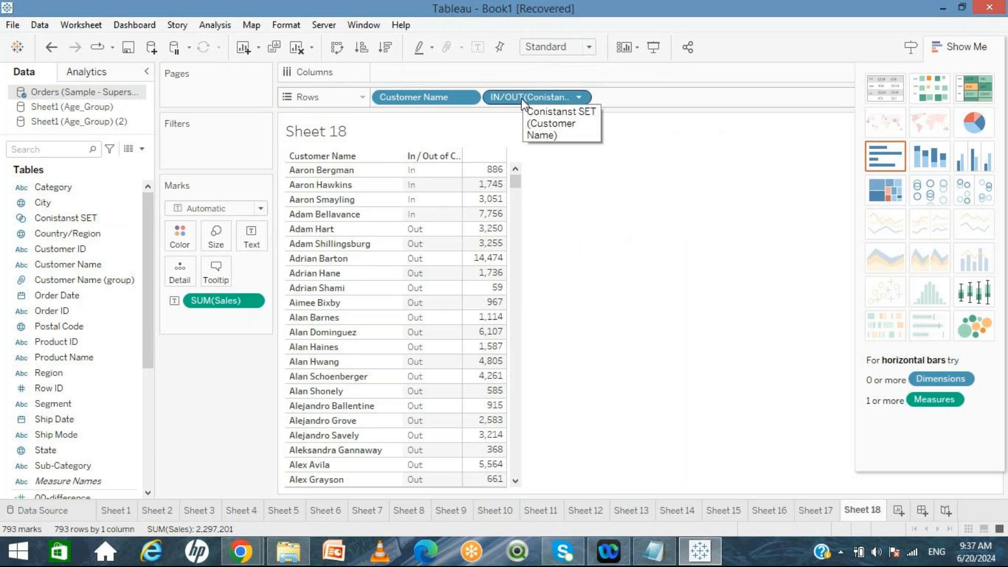
pyautogui.moveTo(523, 103); pyautogui.dragTo(205, 160)
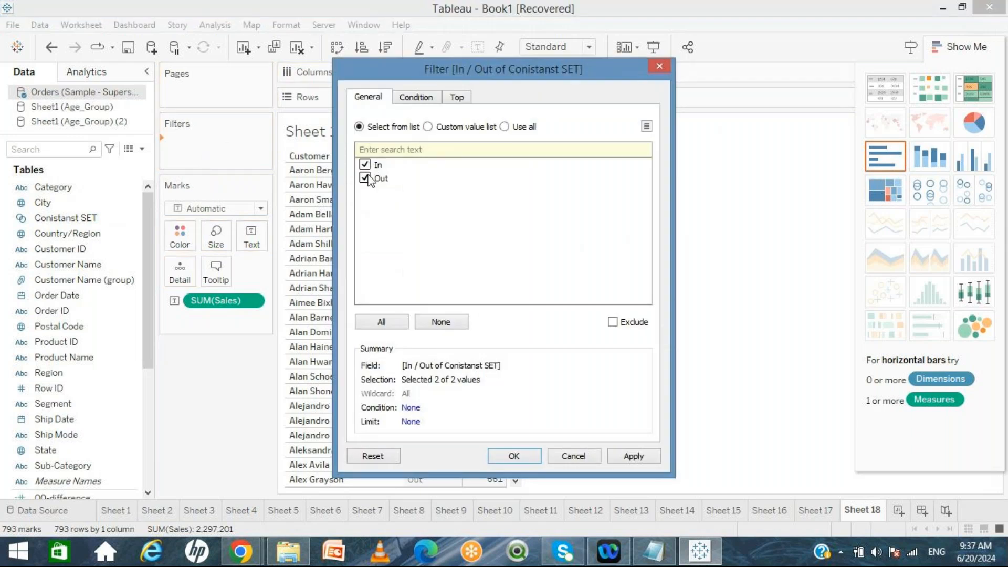
pyautogui.click(571, 456)
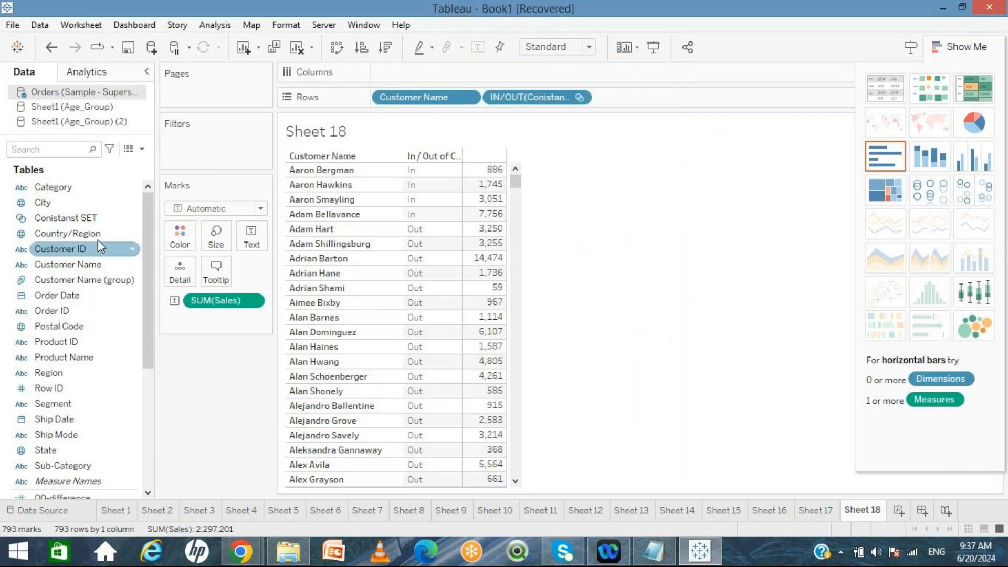
pyautogui.moveTo(77, 218); pyautogui.dragTo(207, 376)
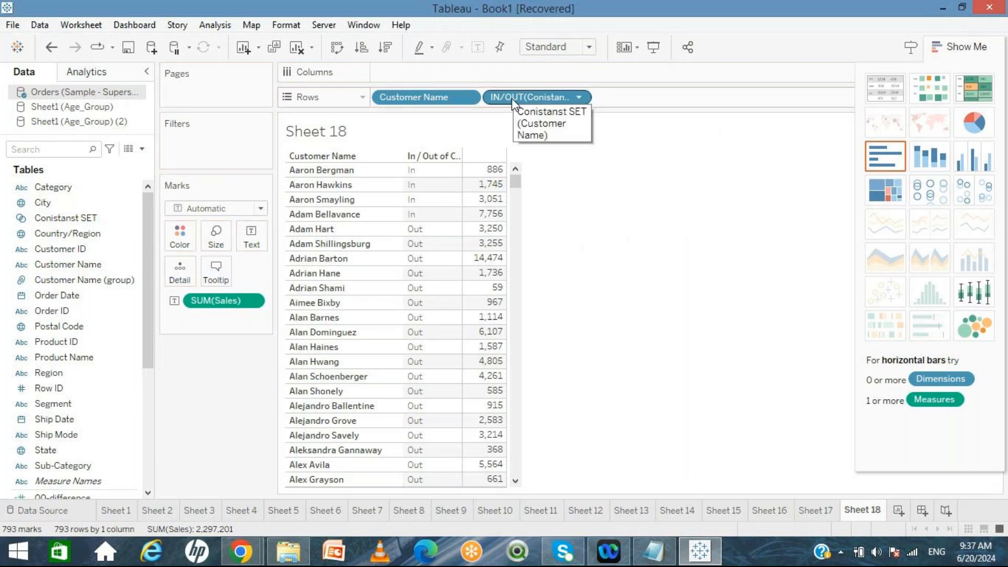
# Filter the table by the In/Out field of Conistanst SET, keeping only Out
pyautogui.moveTo(513, 103); pyautogui.dragTo(215, 153)
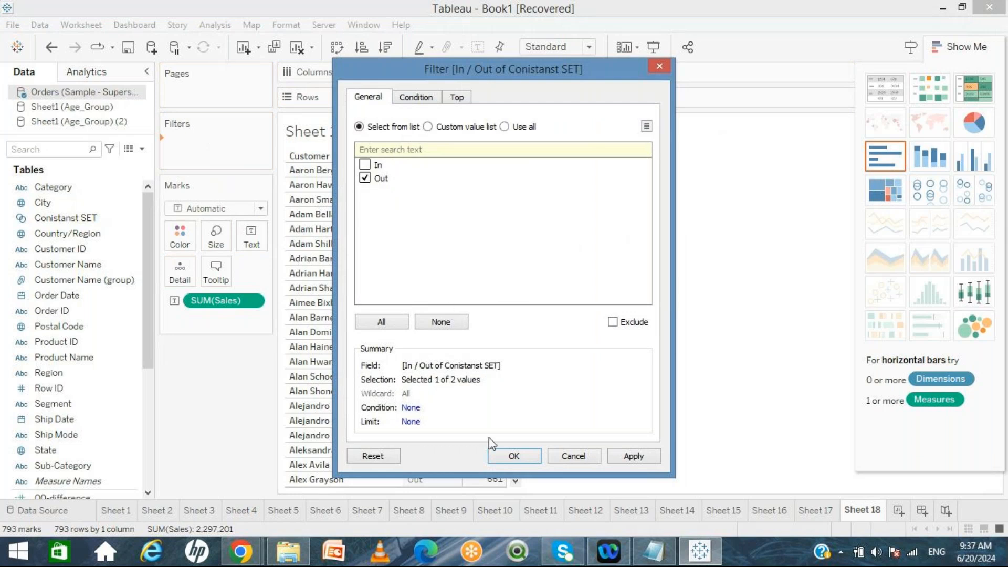
pyautogui.click(507, 460)
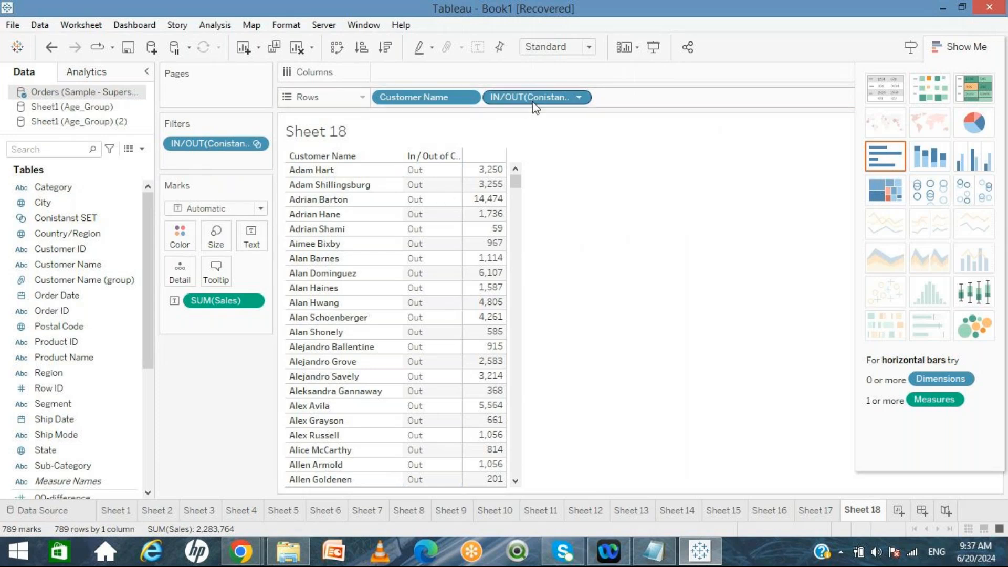
# Remove the In/Out field from Rows and Filters, and filter the table by Conistanst SET instead
pyautogui.moveTo(533, 100); pyautogui.dragTo(227, 385)
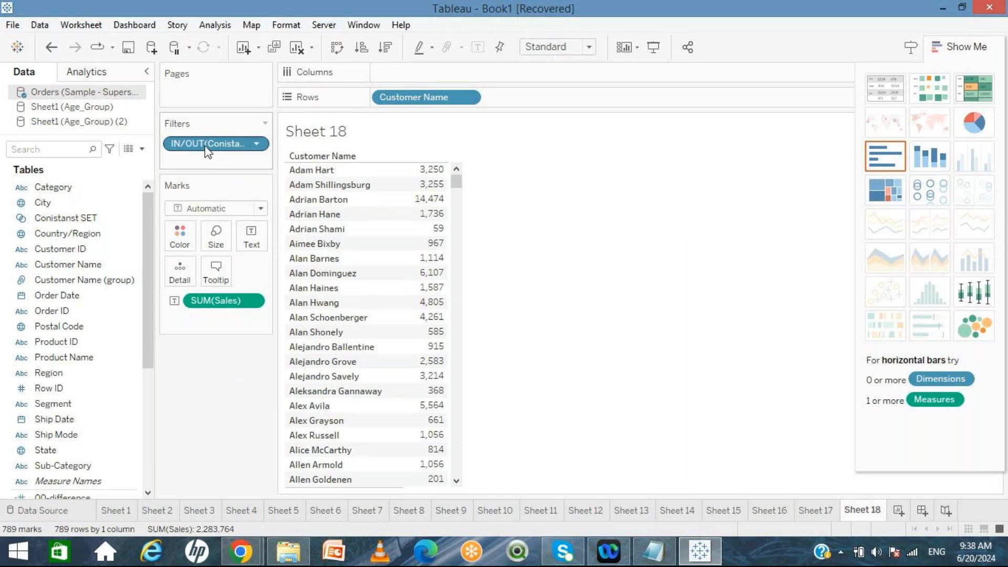
pyautogui.moveTo(207, 151); pyautogui.dragTo(219, 353)
pyautogui.click(61, 237)
pyautogui.moveTo(66, 218); pyautogui.dragTo(199, 145)
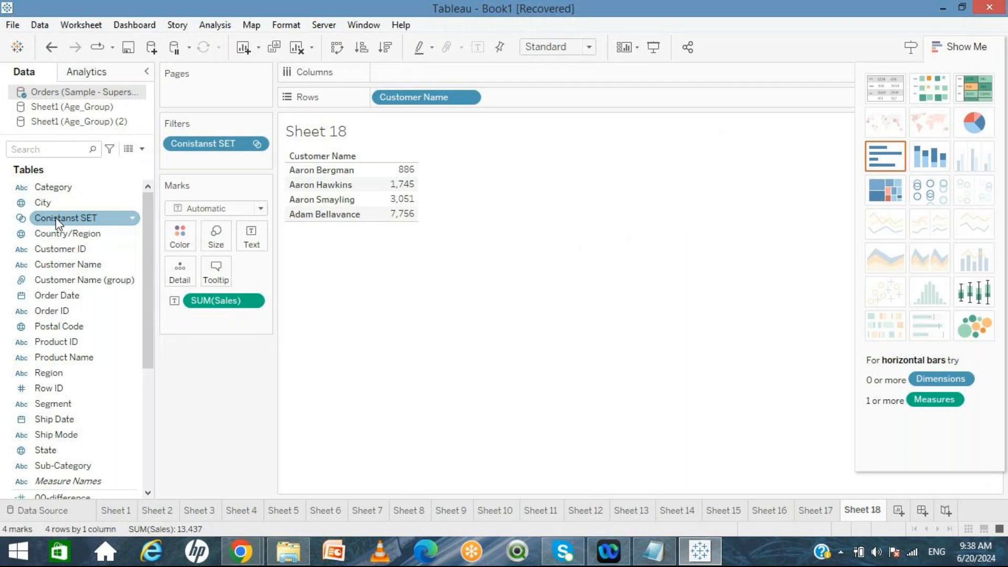
pyautogui.rightClick(60, 265)
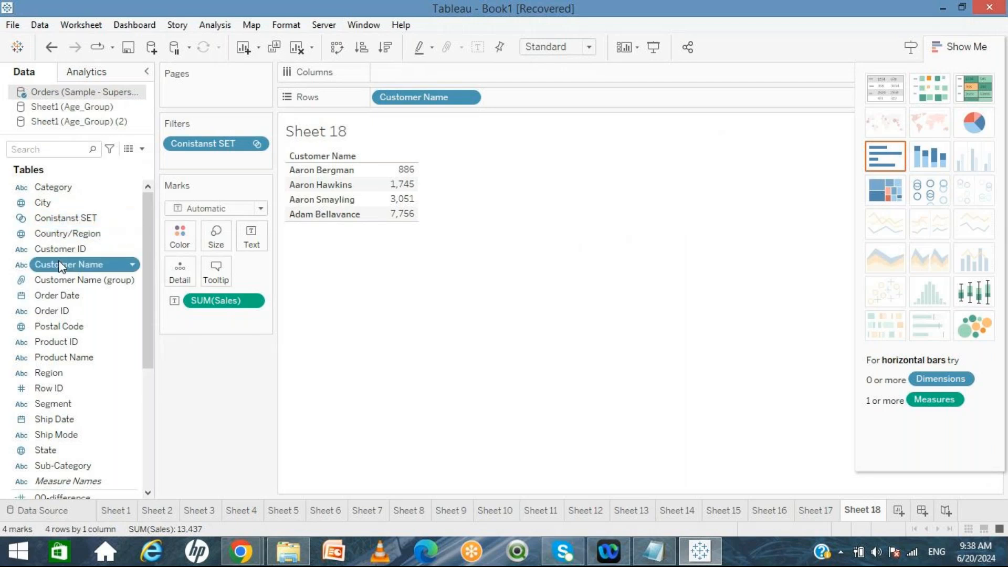
pyautogui.click(273, 388)
# Add a new worksheet and build a table of Sales by Customer Name, with Customer Name on Rows and Sales as text
pyautogui.click(899, 510)
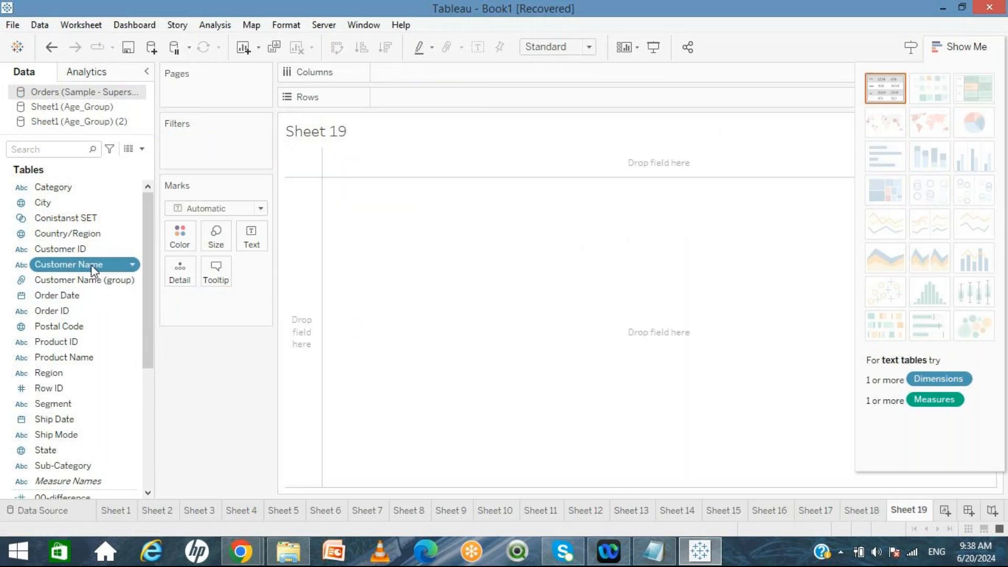
pyautogui.moveTo(93, 268); pyautogui.dragTo(465, 102)
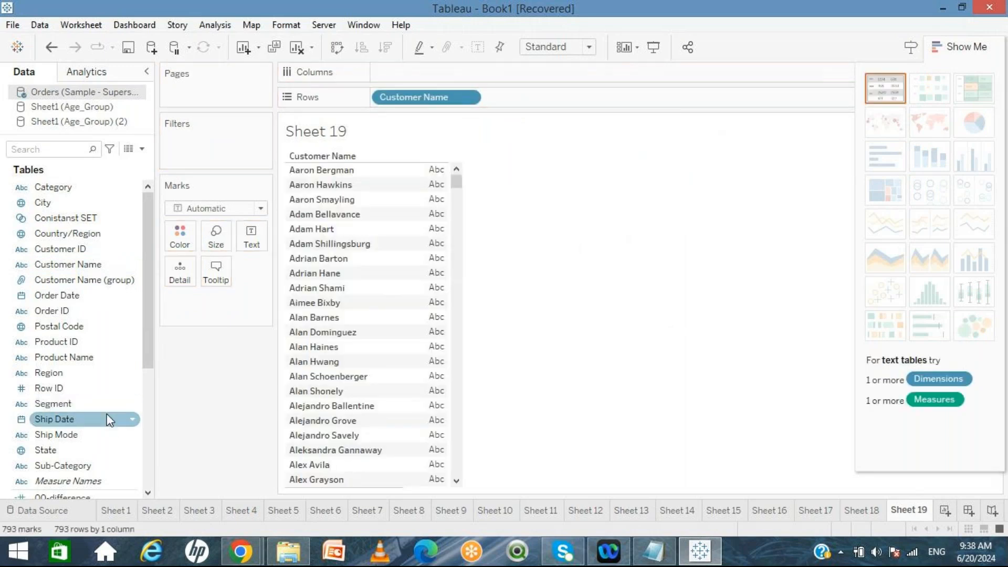
pyautogui.scroll(-5, 150, 428)
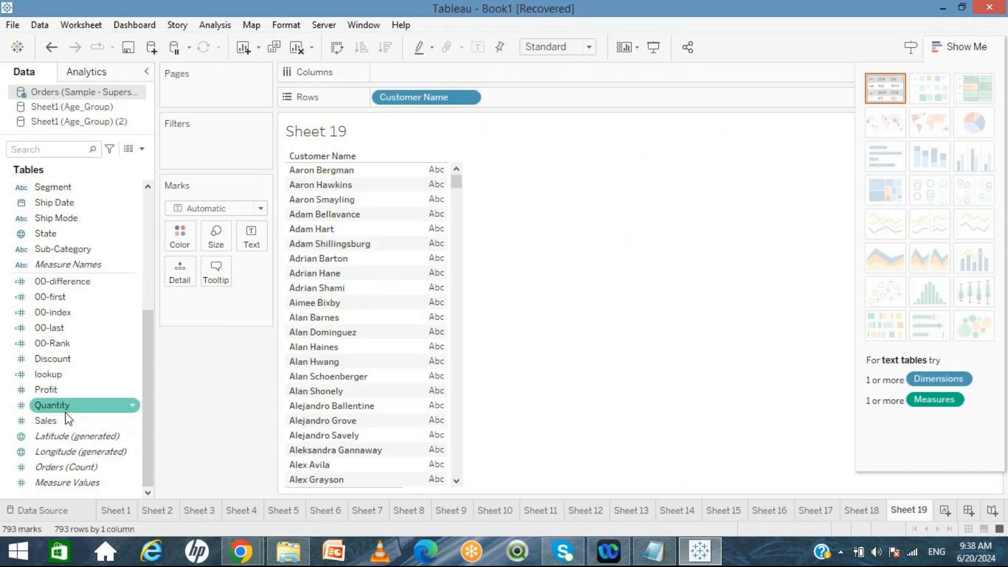
pyautogui.moveTo(64, 426); pyautogui.dragTo(235, 336)
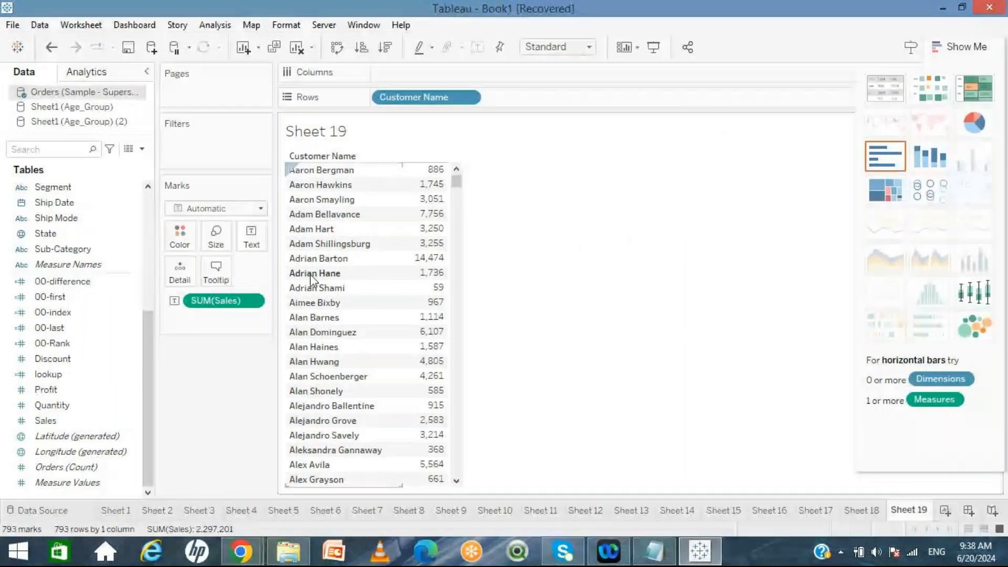
# Add the two adjacent customers with sales of 3,288 and 3,197 to Conistanst SET, and check the result on Sheet 18
pyautogui.click(313, 231)
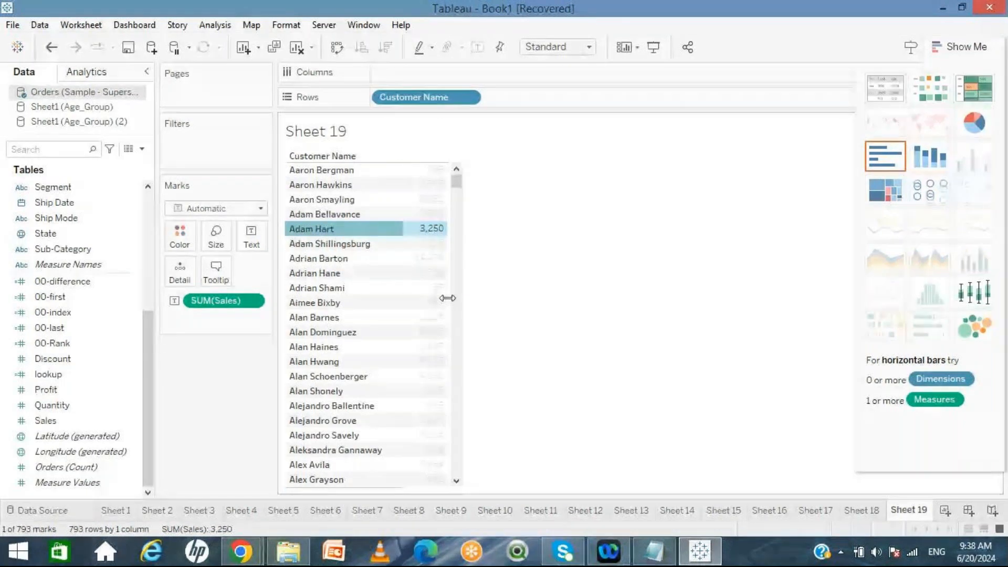
pyautogui.scroll(-15, 458, 315)
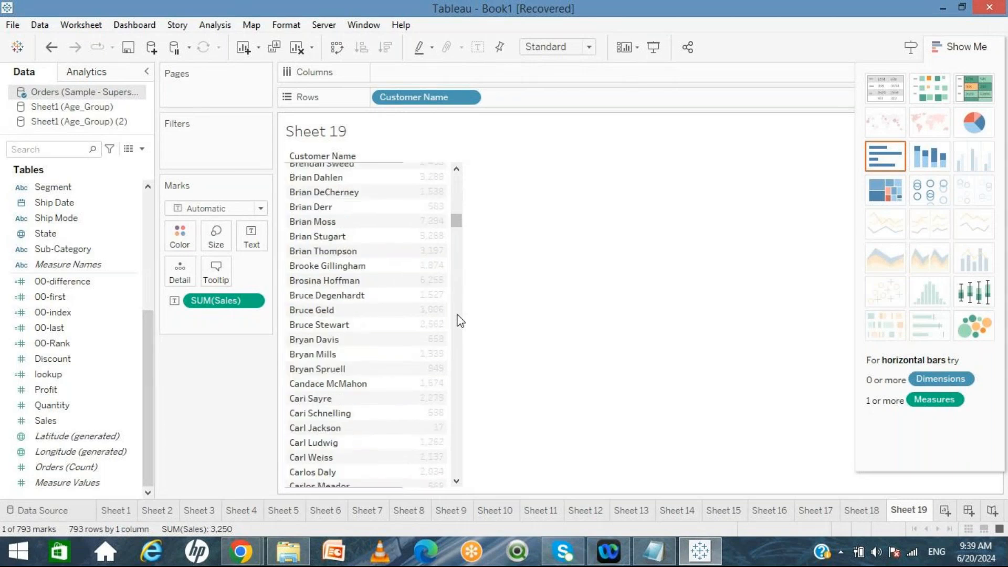
pyautogui.click(312, 237)
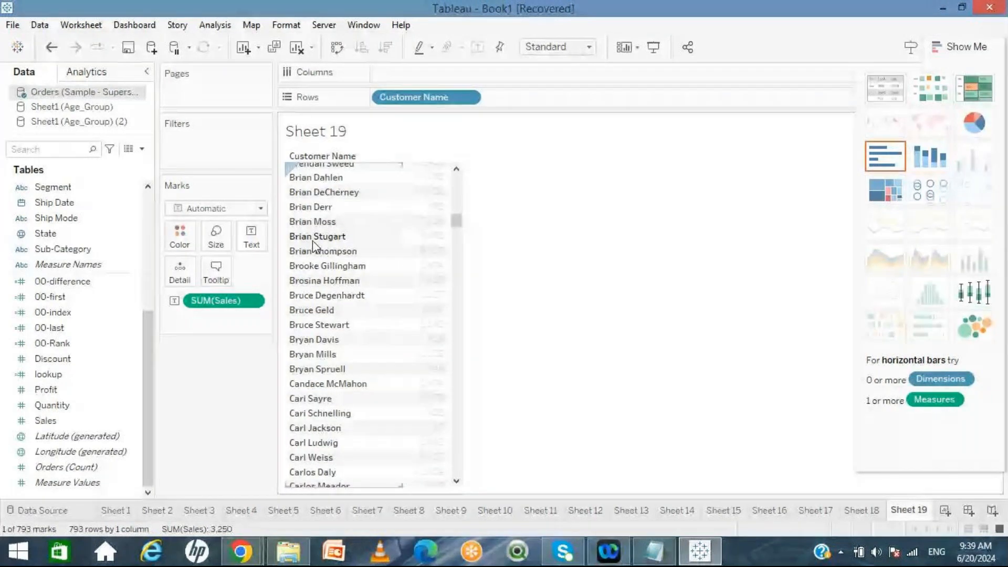
pyautogui.keyDown('ctrl'); pyautogui.click(309, 252); pyautogui.keyUp('ctrl')
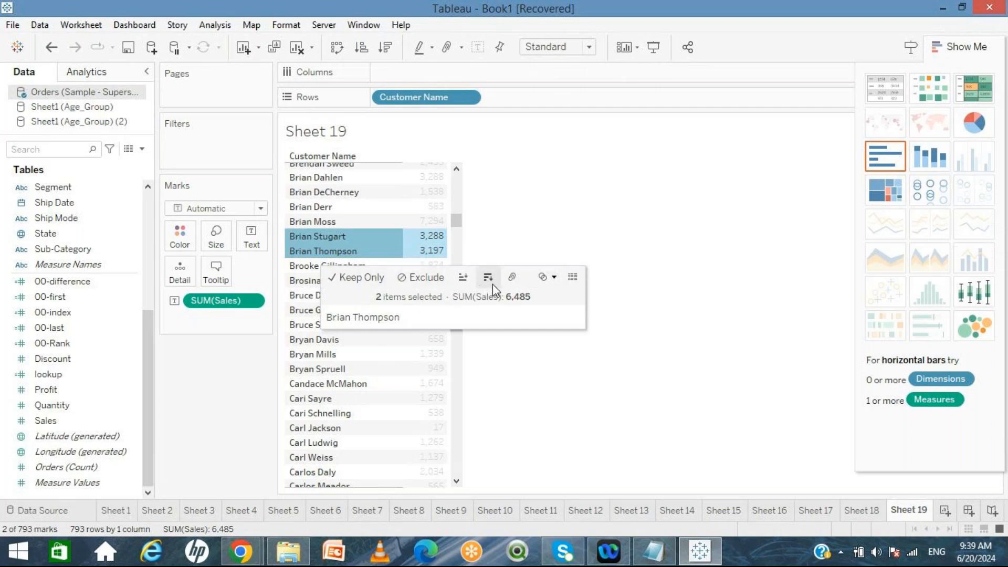
pyautogui.click(552, 287)
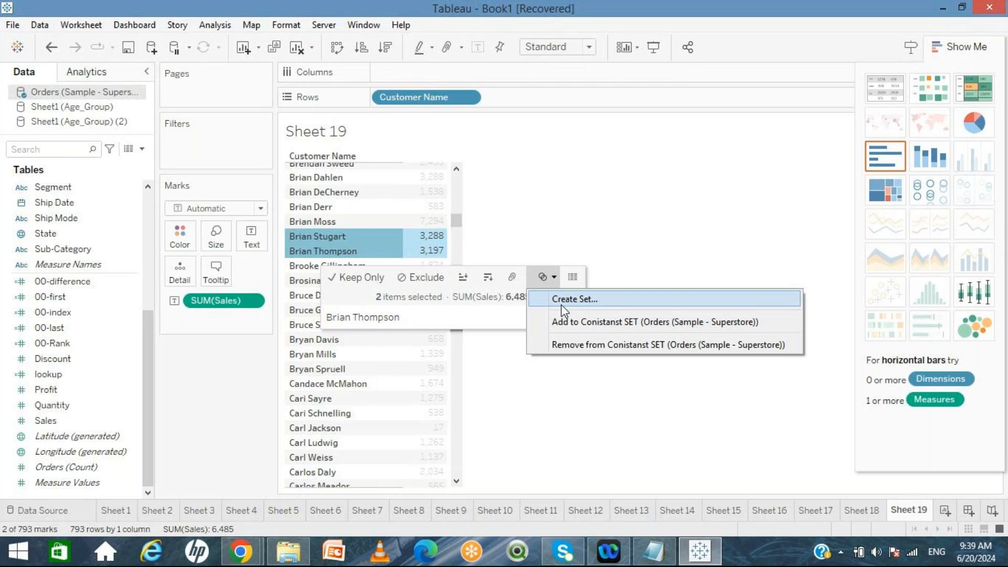
pyautogui.click(653, 322)
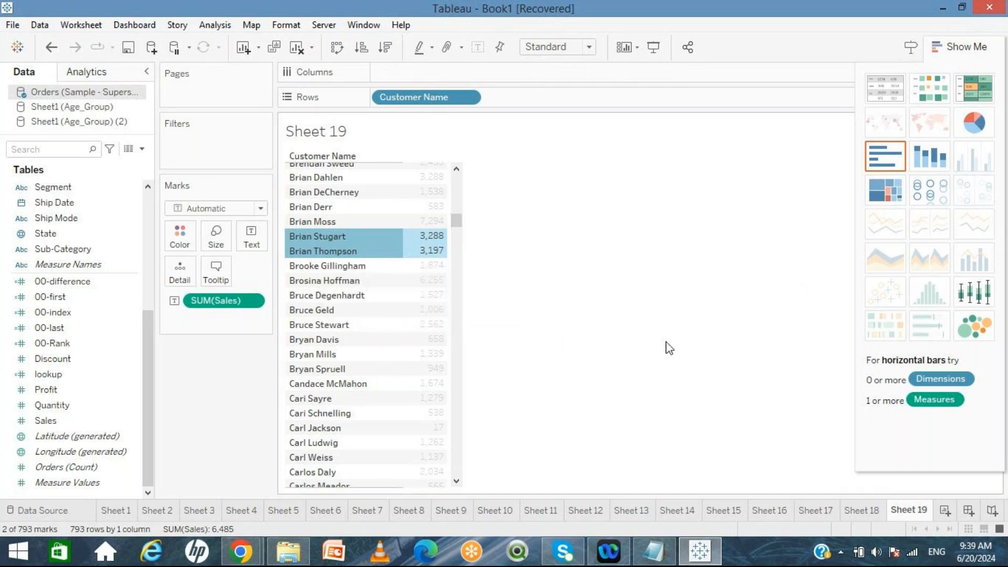
pyautogui.click(570, 326)
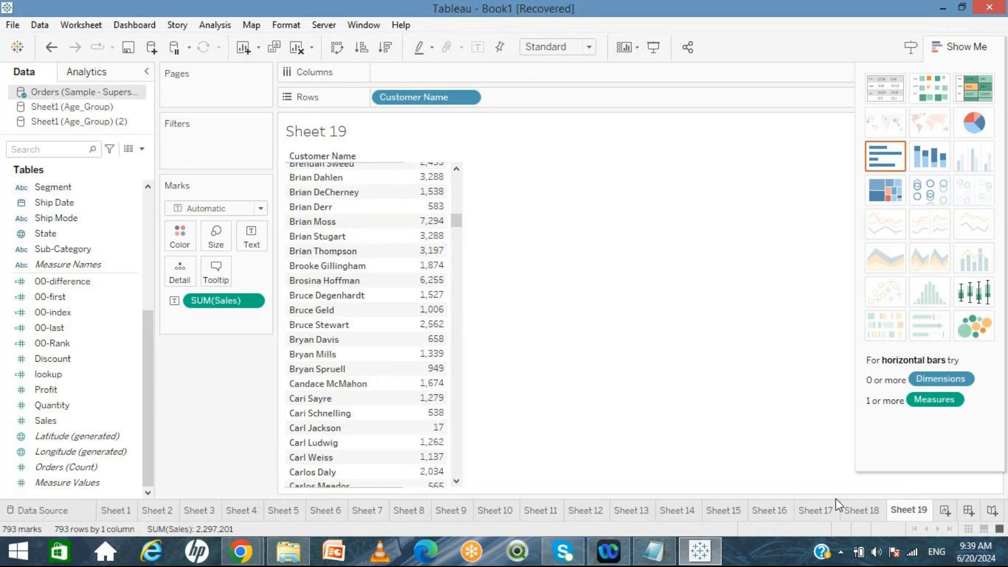
pyautogui.click(860, 510)
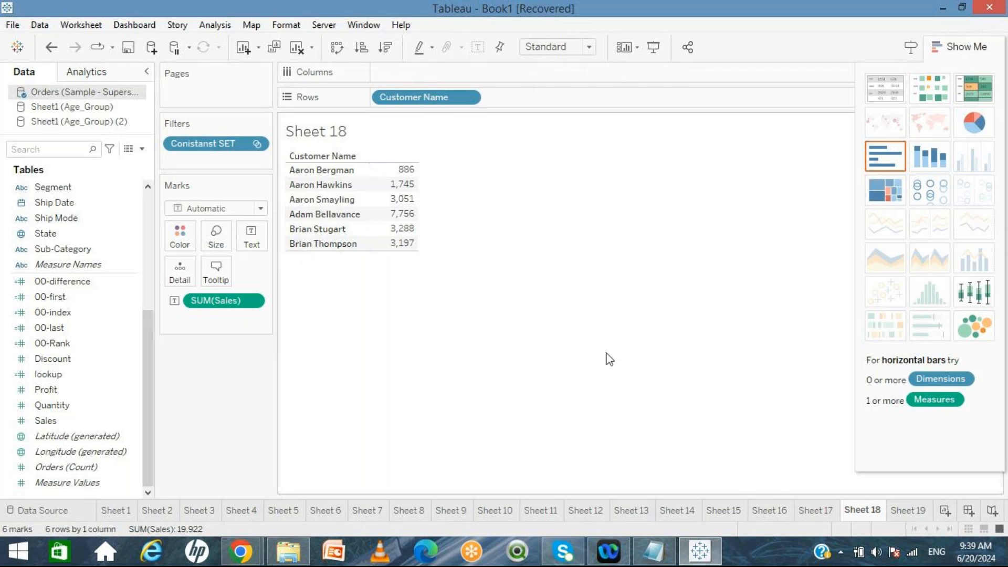
# On Sheet 19, add the three adjacent customers with sales of 1,662, 885 and 2,472 to Conistanst SET
pyautogui.click(904, 513)
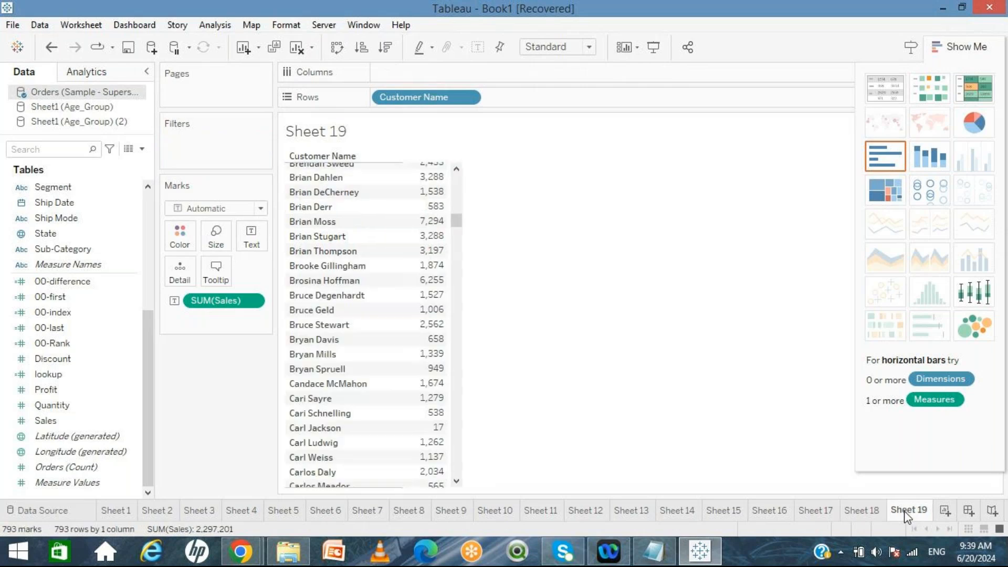
pyautogui.scroll(-7, 459, 440)
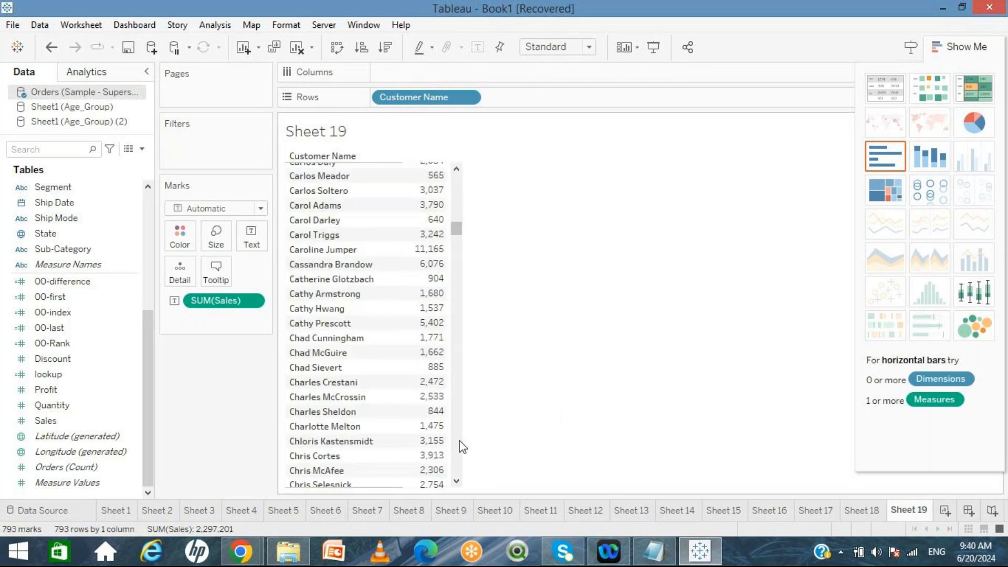
pyautogui.click(327, 377)
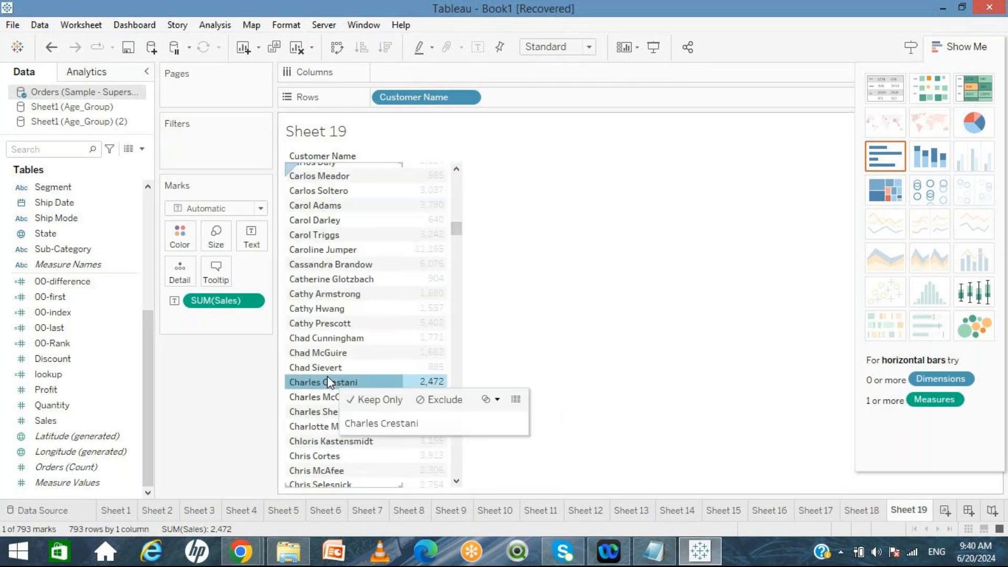
pyautogui.keyDown('ctrl'); pyautogui.click(326, 370); pyautogui.keyUp('ctrl')
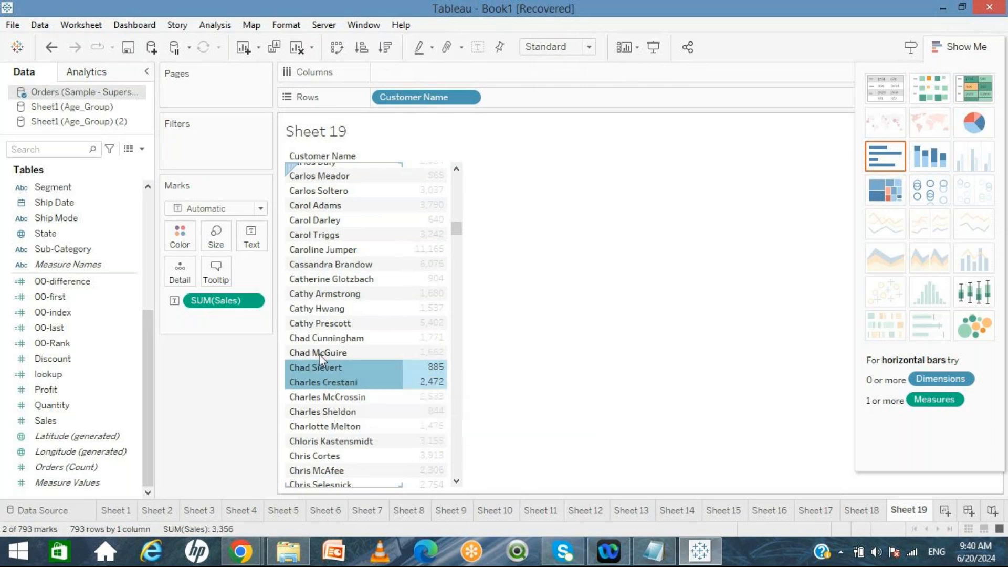
pyautogui.keyDown('ctrl'); pyautogui.click(317, 355); pyautogui.keyUp('ctrl')
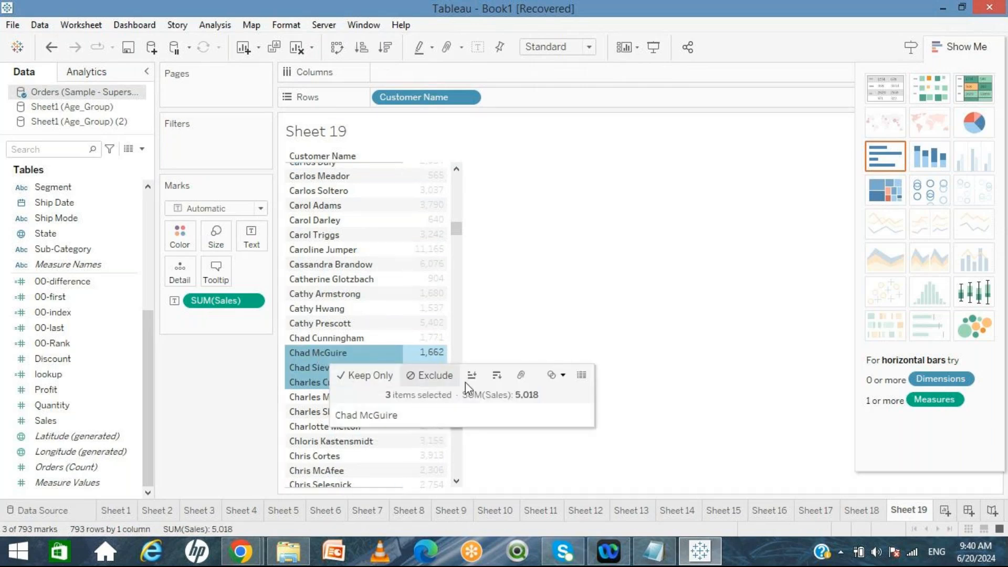
pyautogui.click(554, 381)
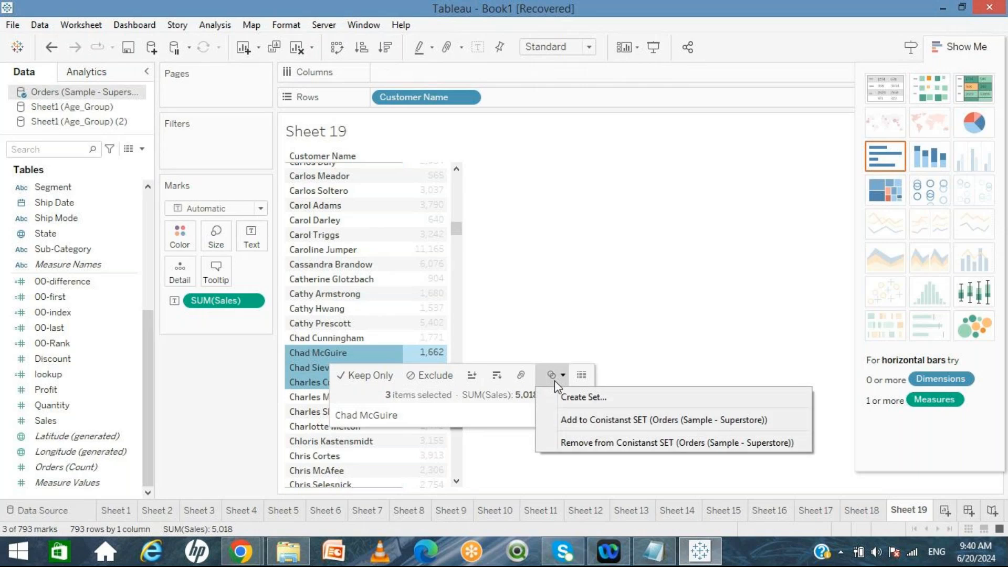
pyautogui.click(590, 424)
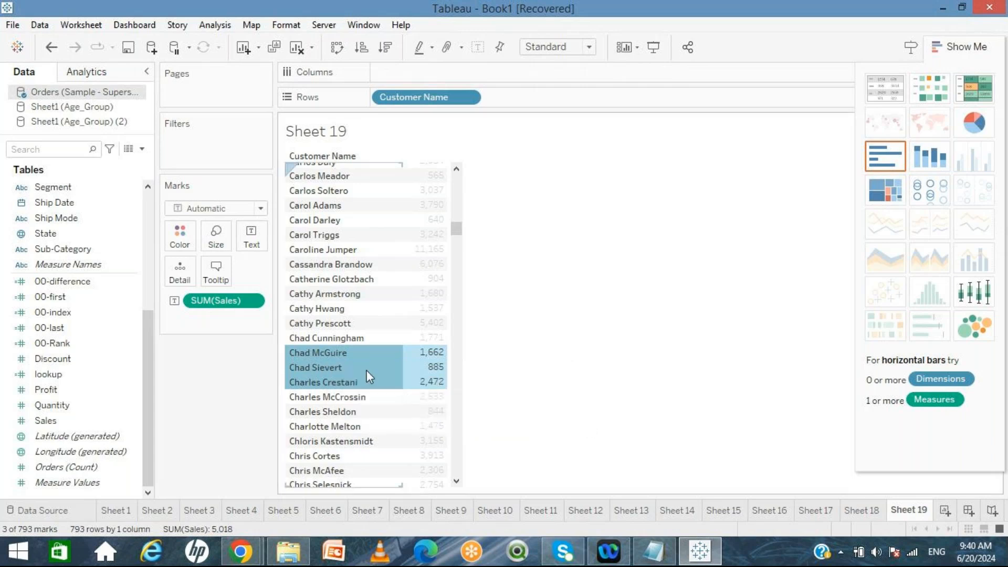
pyautogui.moveTo(336, 378)
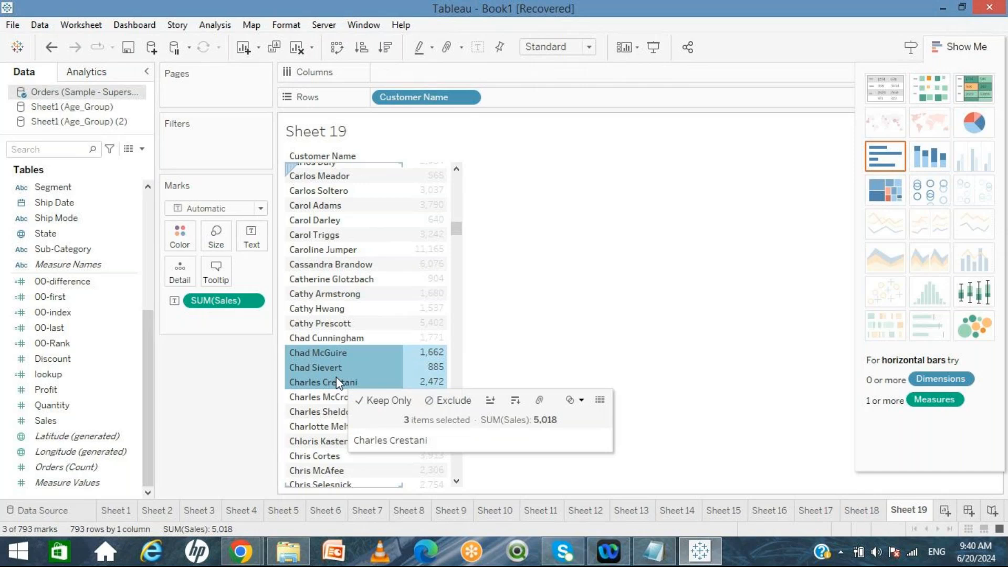
pyautogui.click(723, 446)
# On Sheet 18, remove the customers with sales of 886 and 1,745 from Conistanst SET
pyautogui.click(863, 509)
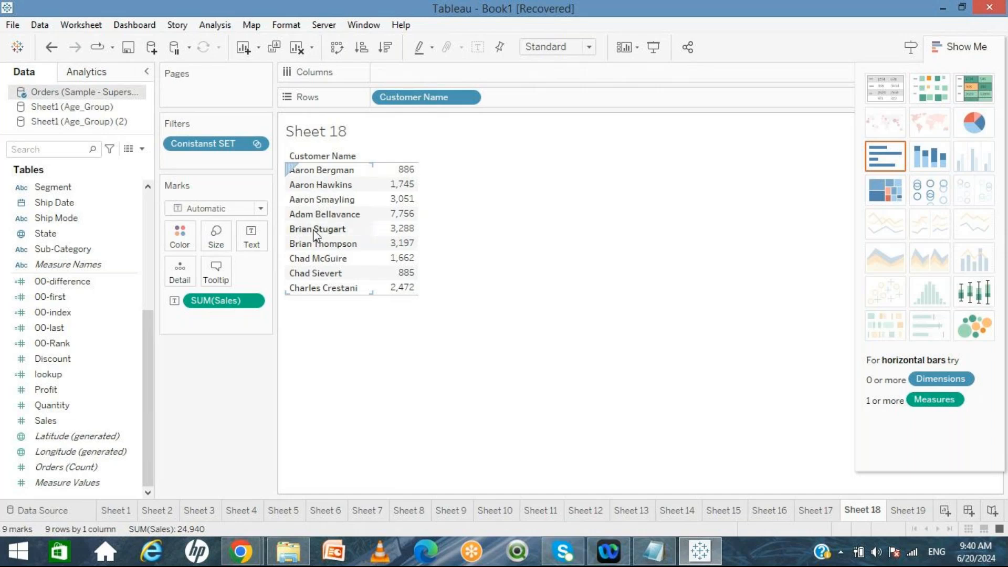
pyautogui.click(312, 173)
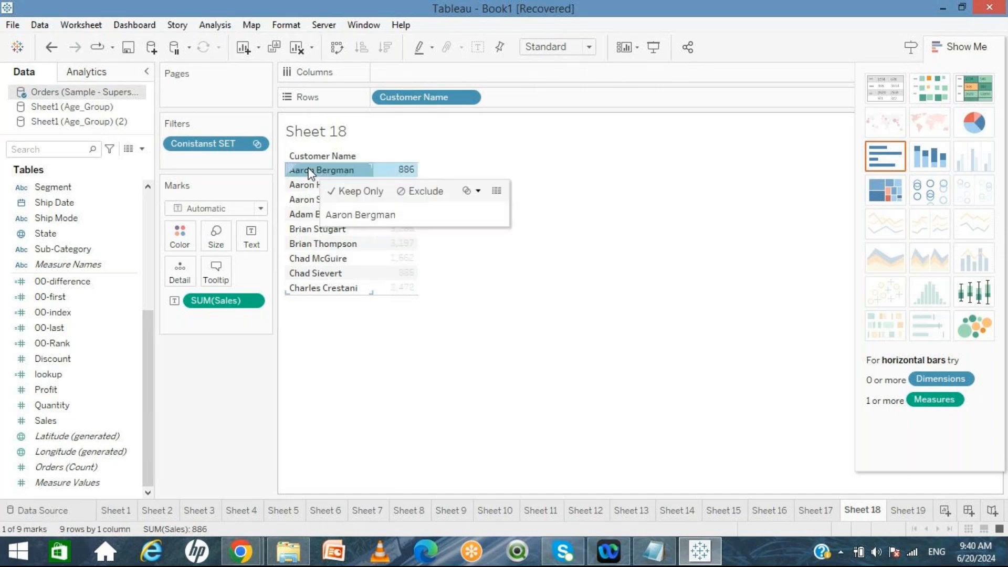
pyautogui.click(467, 191)
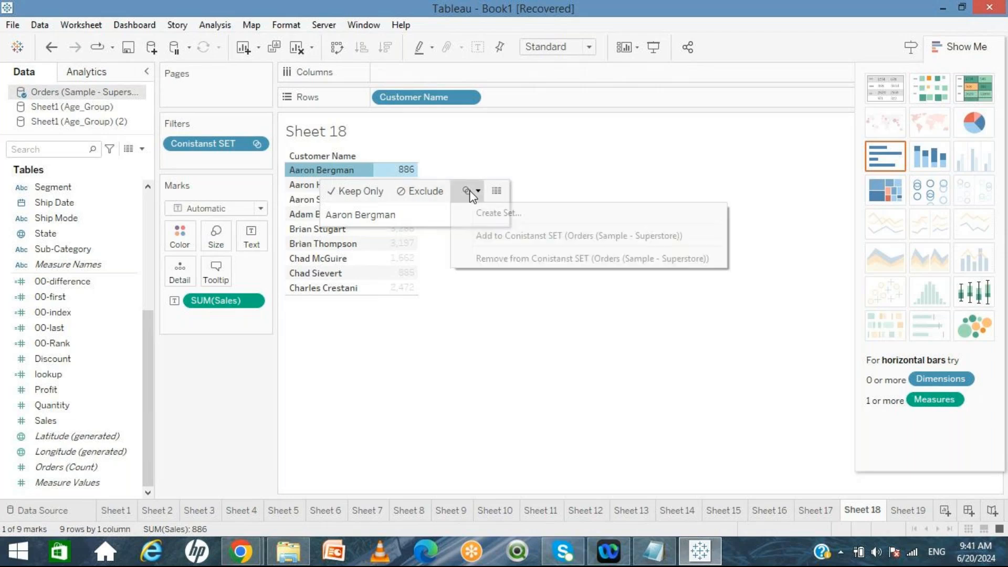
pyautogui.click(507, 261)
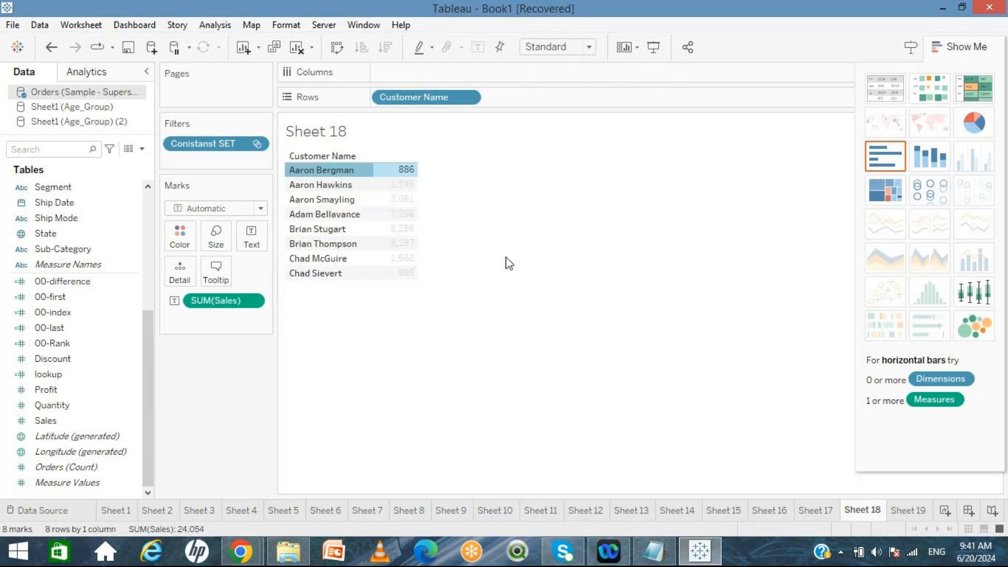
pyautogui.click(313, 168)
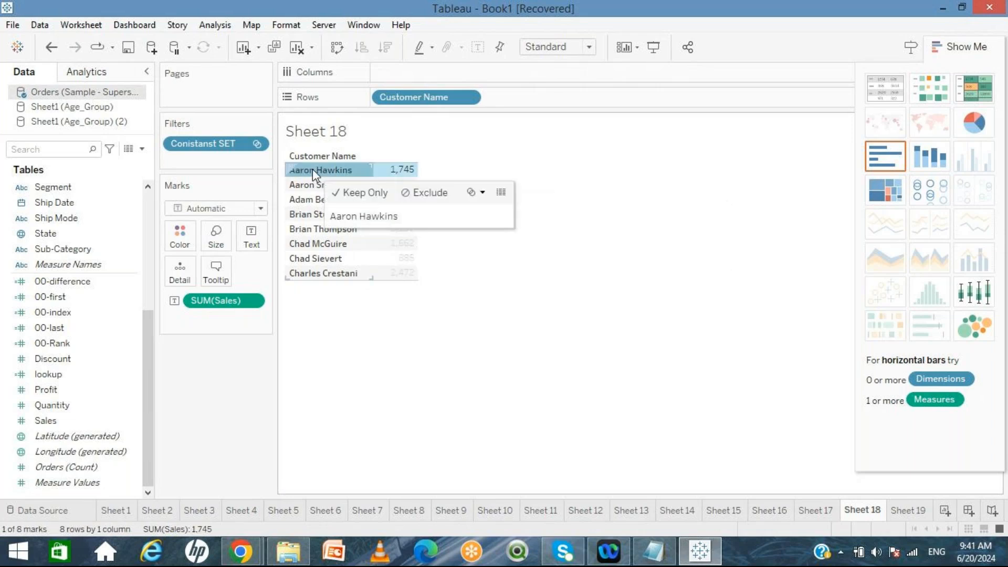
pyautogui.click(475, 196)
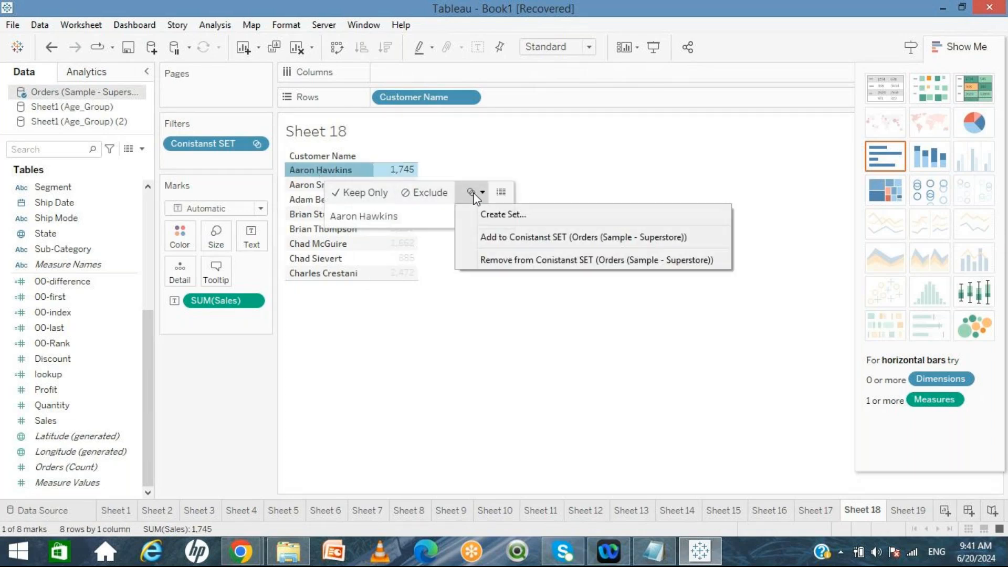
pyautogui.click(519, 255)
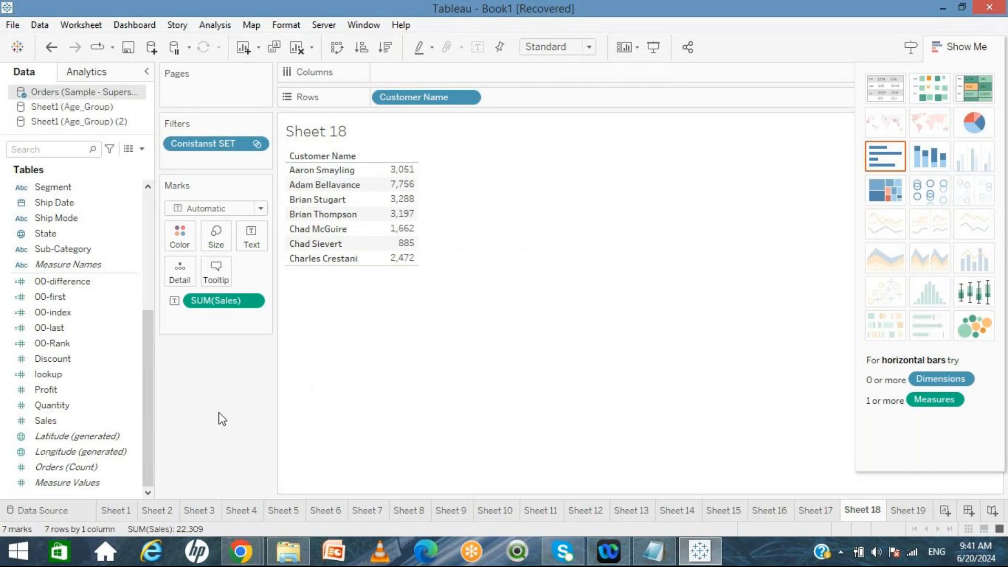
# Add a new blank worksheet after Sheet 19
pyautogui.click(900, 509)
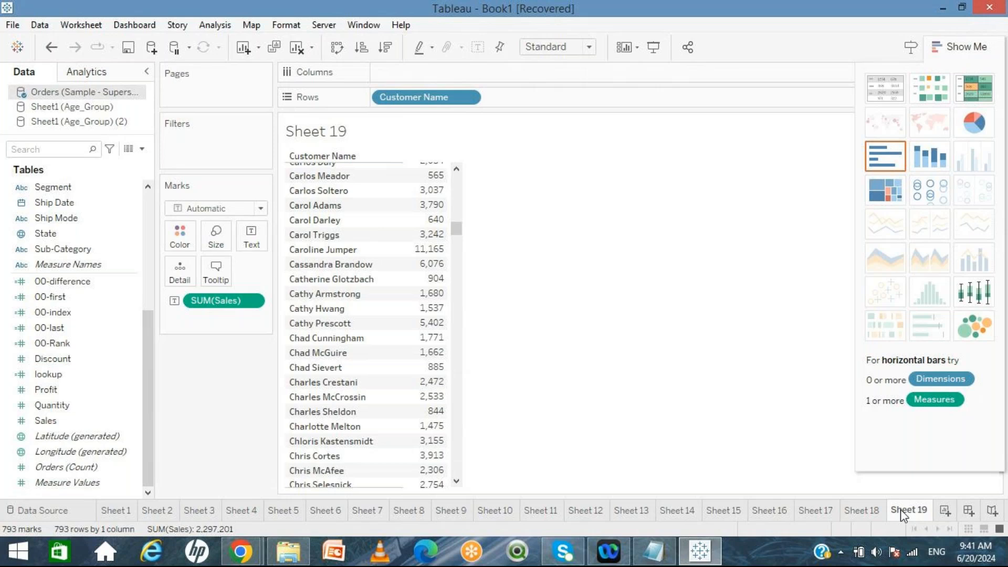
pyautogui.click(943, 510)
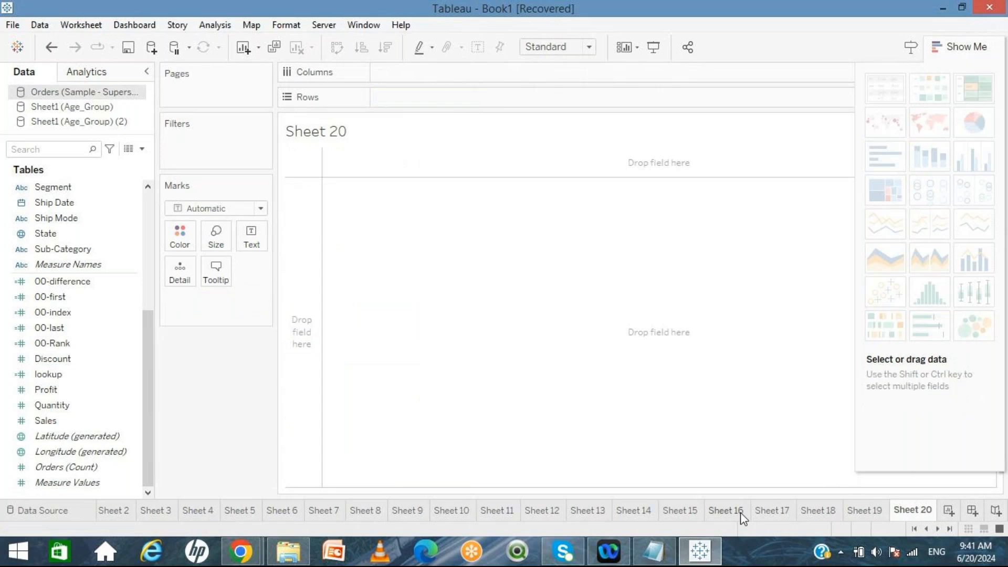
# Switch to the Notepad notes and insert blank lines before the Dynamic set definition and above the IN/OUT heading
pyautogui.click(654, 552)
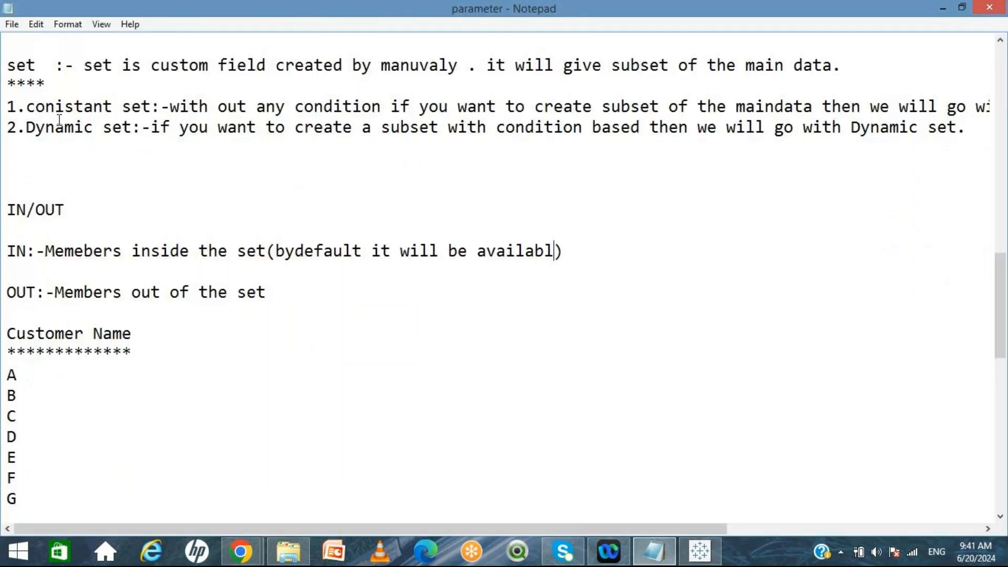
pyautogui.press('Return')
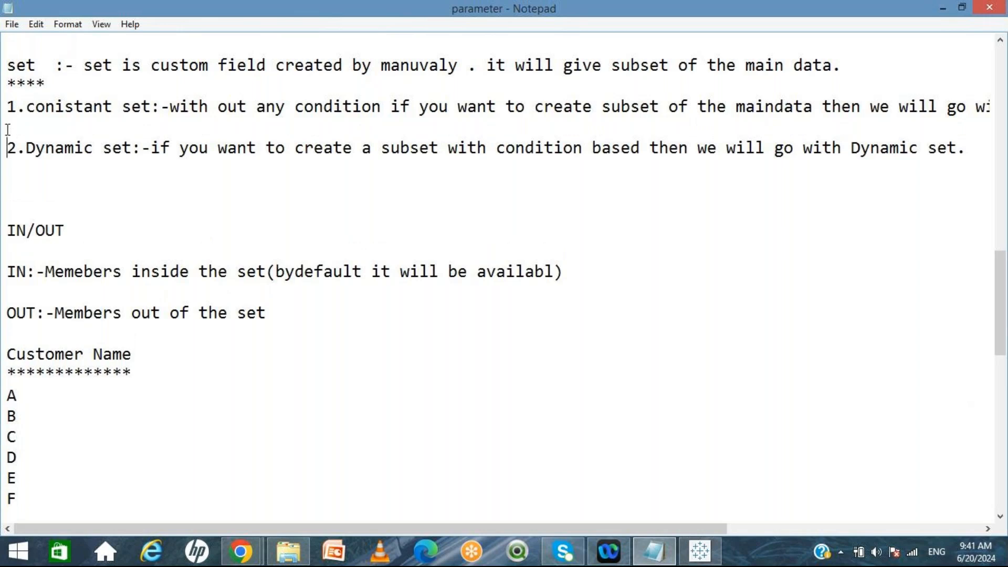
pyautogui.click(13, 182)
pyautogui.press('Return')
pyautogui.press('Return')
pyautogui.press('Return')
pyautogui.press('Return')
pyautogui.press('Return')
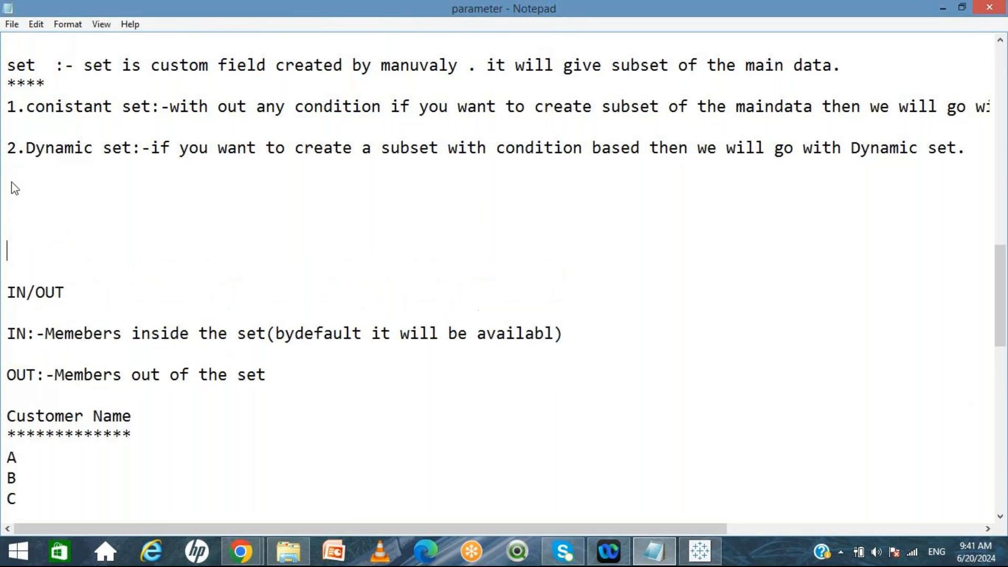
# In the Customer Name list of the notes, add the values 100 beside A and 200 beside B
pyautogui.press('Up')
pyautogui.press('Up')
pyautogui.press('Up')
pyautogui.press('Up')
pyautogui.press('Down')
pyautogui.press('Down')
pyautogui.press('Down')
pyautogui.press('Down')
pyautogui.press('Down')
pyautogui.press('Down')
pyautogui.press('Down')
pyautogui.press('Down')
pyautogui.press('Down')
pyautogui.press('Down')
pyautogui.press('Down')
pyautogui.press('Down')
pyautogui.press('Down')
pyautogui.press('Down')
pyautogui.press('Down')
pyautogui.press('Down')
pyautogui.press('Down')
pyautogui.press('Down')
pyautogui.press('Down')
pyautogui.press('Down')
pyautogui.press('Down')
pyautogui.press('Down')
pyautogui.press('Down')
pyautogui.press('Down')
pyautogui.press('Down')
pyautogui.press('Down')
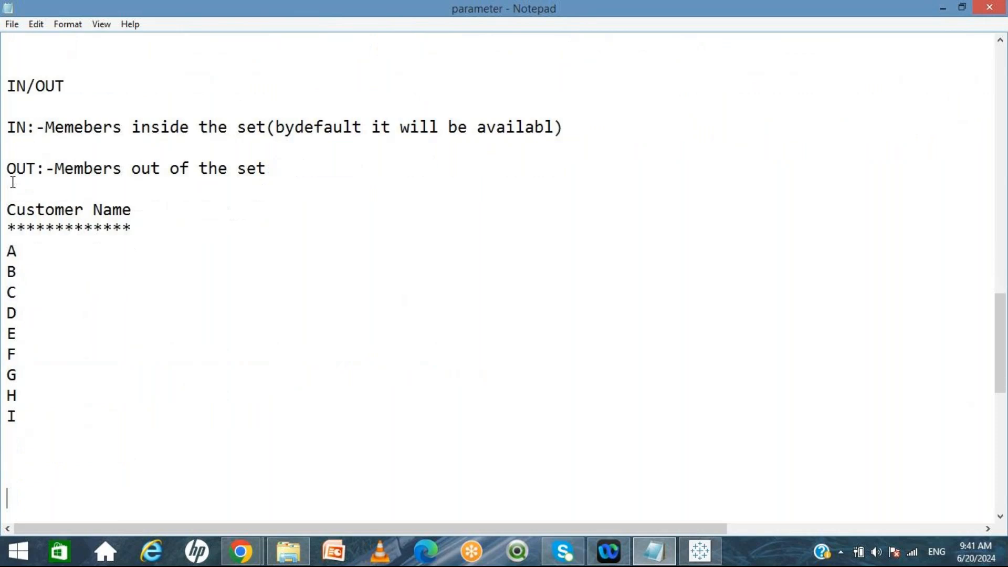
pyautogui.click(46, 257)
pyautogui.press('Tab')
pyautogui.write('100')
pyautogui.press('Down')
pyautogui.press('Tab')
pyautogui.write('200')
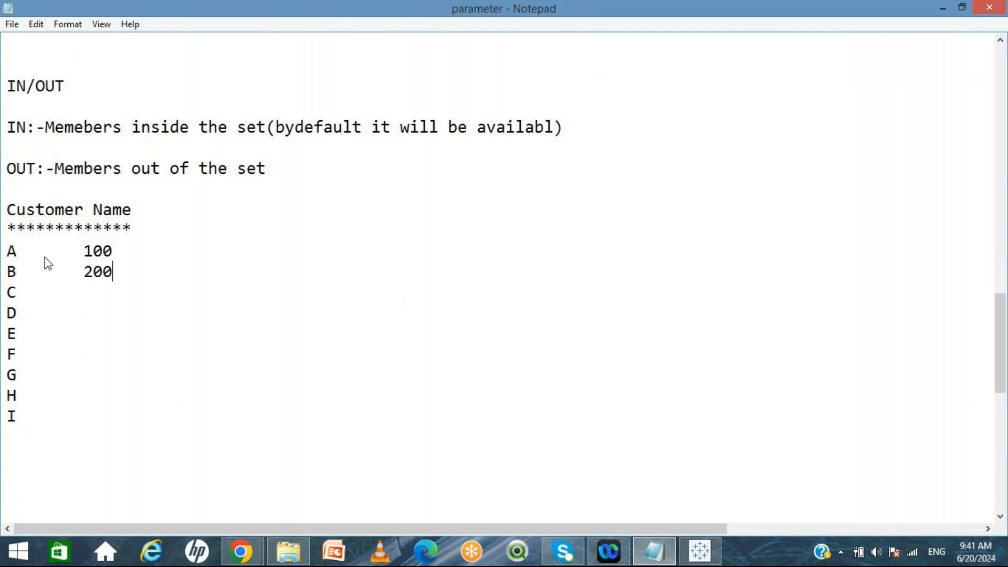
pyautogui.press('Return')
pyautogui.press('Tab')
pyautogui.write('30')
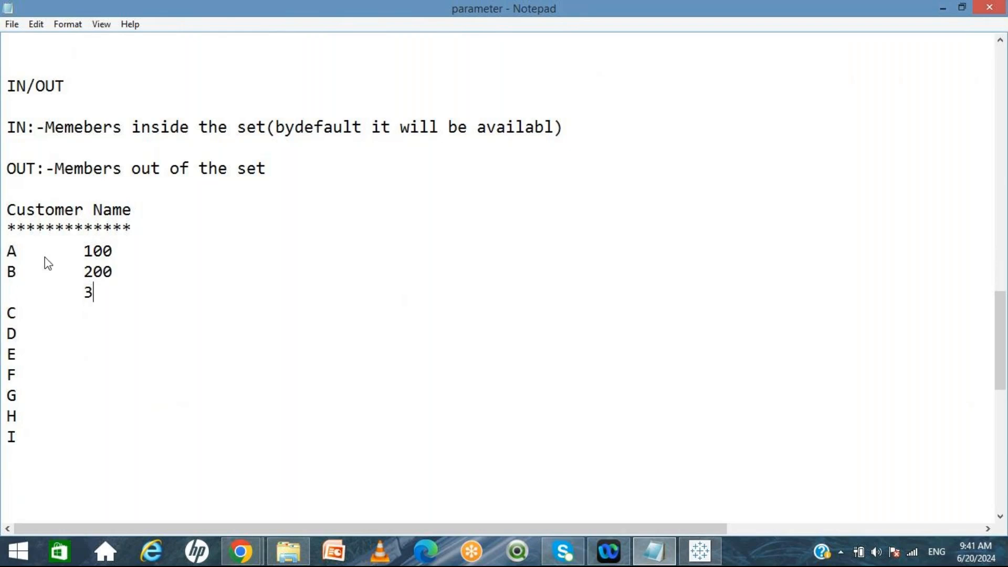
pyautogui.press('BackSpace')
pyautogui.press('BackSpace')
pyautogui.press('BackSpace')
pyautogui.press('BackSpace')
# Add the values 50, 10, 30 and 60 beside customers C, D, E and F
pyautogui.press('Down')
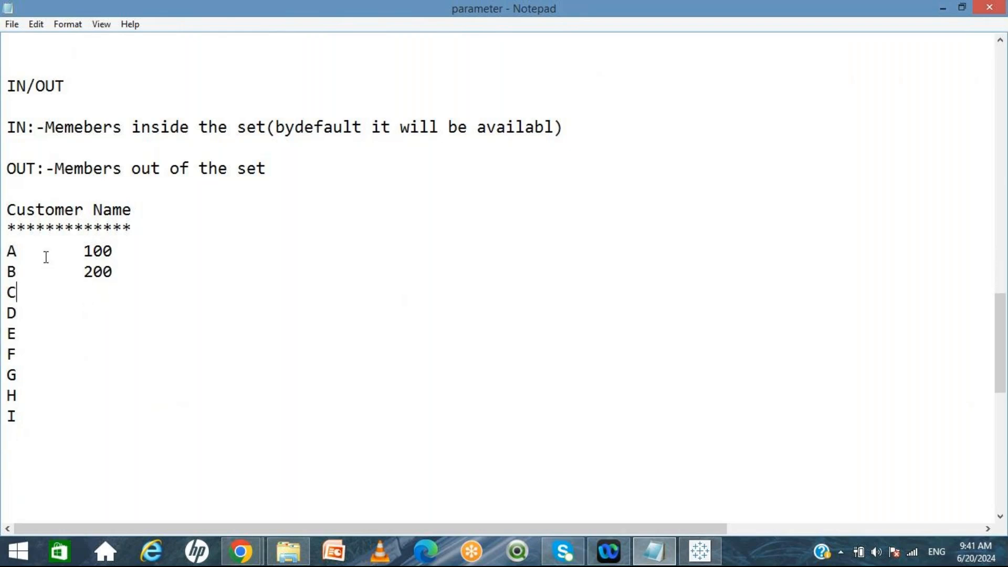
pyautogui.press('Tab')
pyautogui.write('50')
pyautogui.press('Down')
pyautogui.press('Tab')
pyautogui.write('10')
pyautogui.press('Down')
pyautogui.write('30')
pyautogui.press('BackSpace')
pyautogui.press('BackSpace')
pyautogui.press('Tab')
pyautogui.write('30')
pyautogui.press('Down')
pyautogui.press('Tab')
pyautogui.write('60')
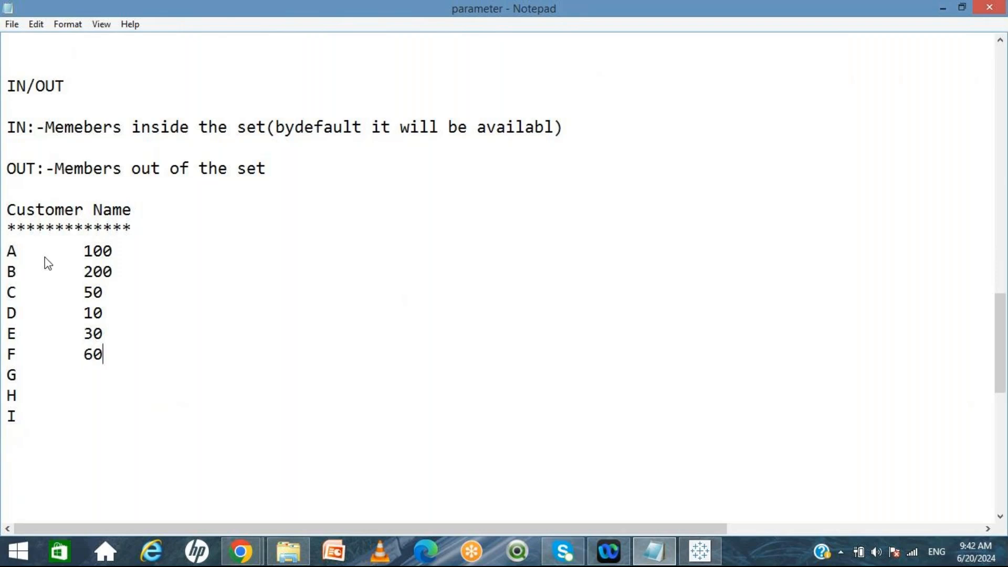
pyautogui.press('Return')
pyautogui.write('G')
pyautogui.hotkey('ctrl', 'z')
# Add the values 500, 700 and 800 beside customers G, H and I
pyautogui.press('Down')
pyautogui.press('Tab')
pyautogui.write('500')
pyautogui.press('Down')
pyautogui.press('Tab')
pyautogui.write('700')
pyautogui.press('Down')
pyautogui.press('Tab')
pyautogui.write('800')
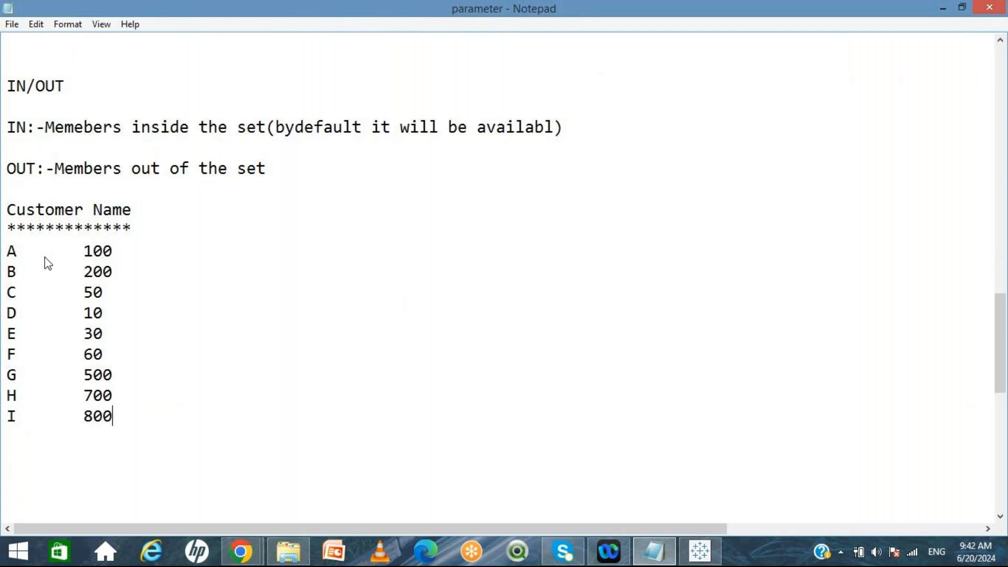
# Highlight the Customer Name list with its values to review all the members
pyautogui.click(104, 408)
pyautogui.click(117, 418)
pyautogui.moveTo(117, 417); pyautogui.dragTo(19, 242)
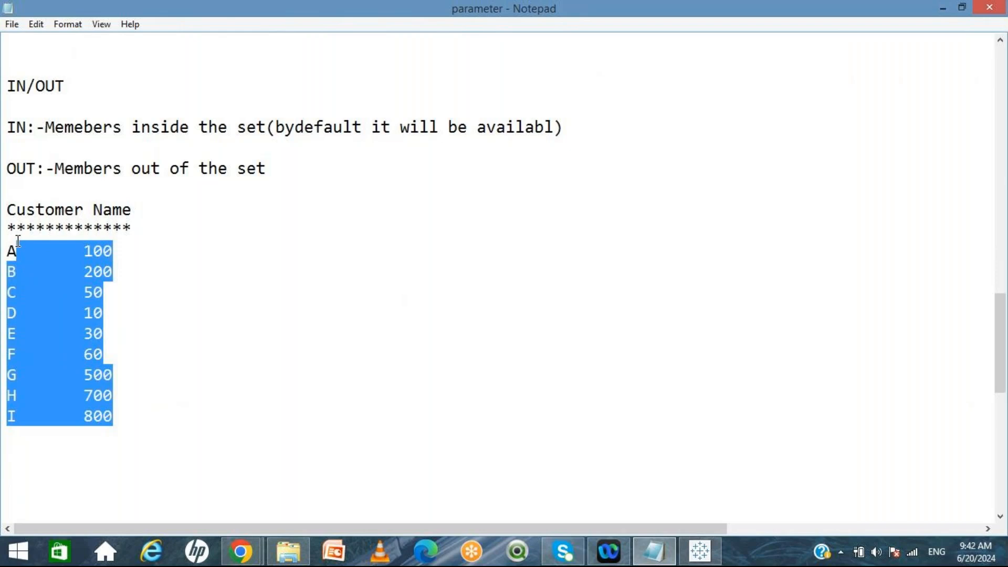
pyautogui.click(127, 335)
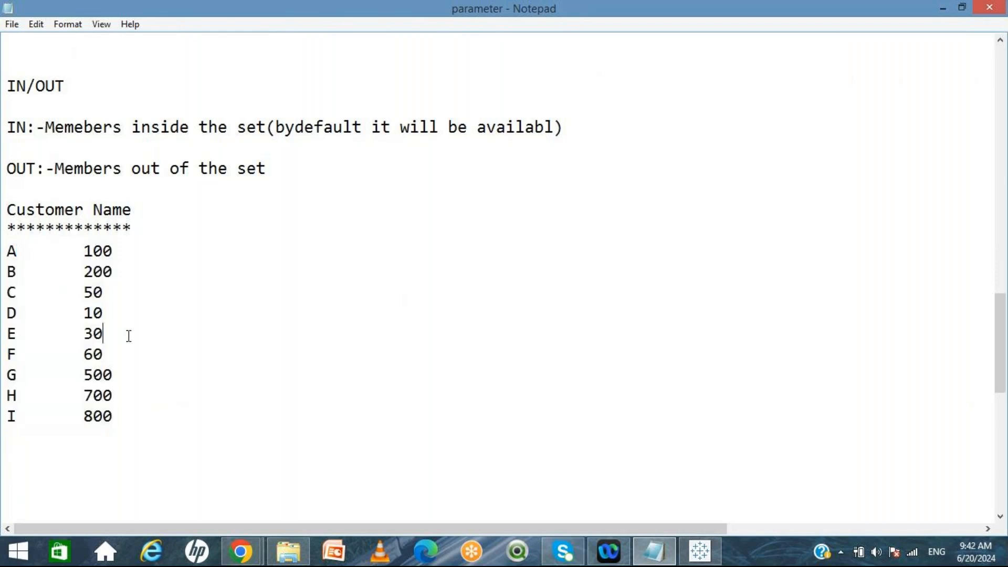
pyautogui.click(119, 416)
pyautogui.moveTo(120, 415); pyautogui.dragTo(25, 206)
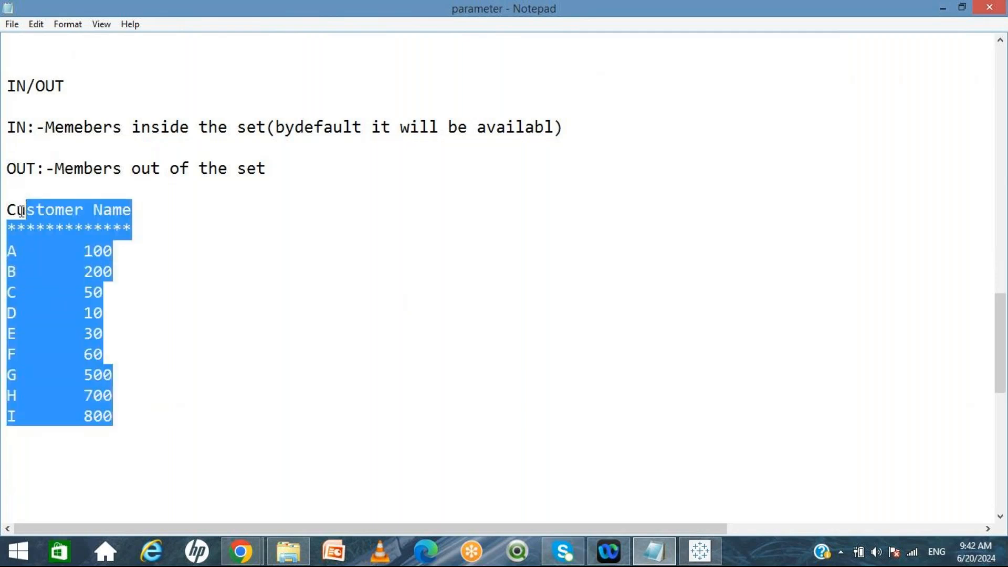
pyautogui.click(11, 237)
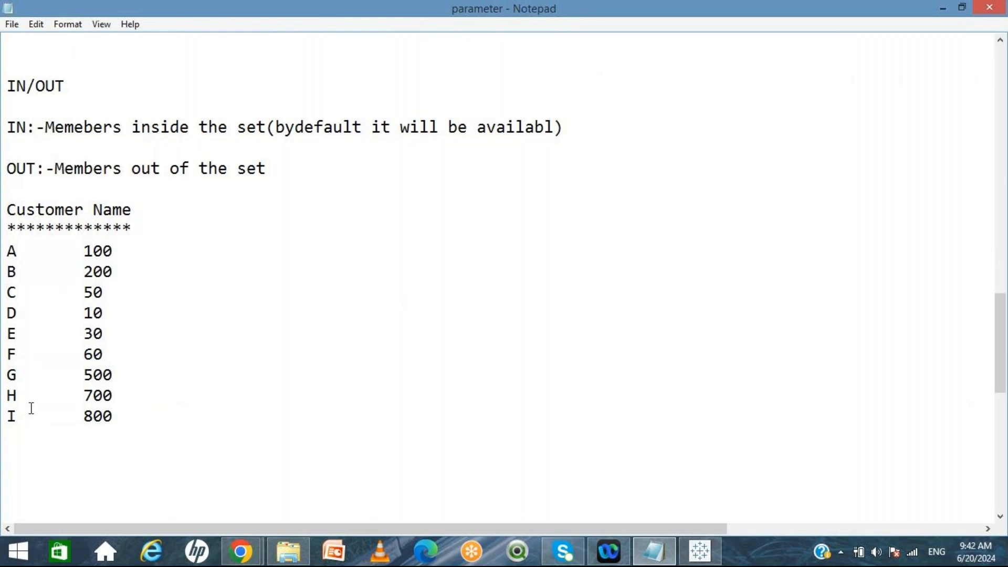
# Below the customer list, add a TOP heading and copy the H 700 and I 800 rows under it
pyautogui.click(15, 454)
pyautogui.write('TOP')
pyautogui.press('Return')
pyautogui.moveTo(6, 394); pyautogui.dragTo(118, 420)
pyautogui.hotkey('ctrl', 'c')
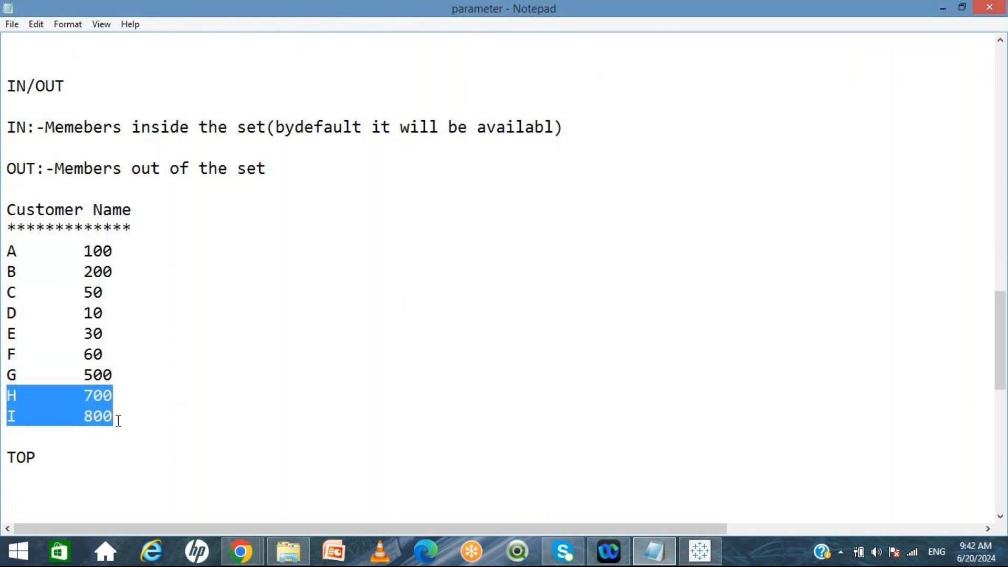
pyautogui.click(64, 476)
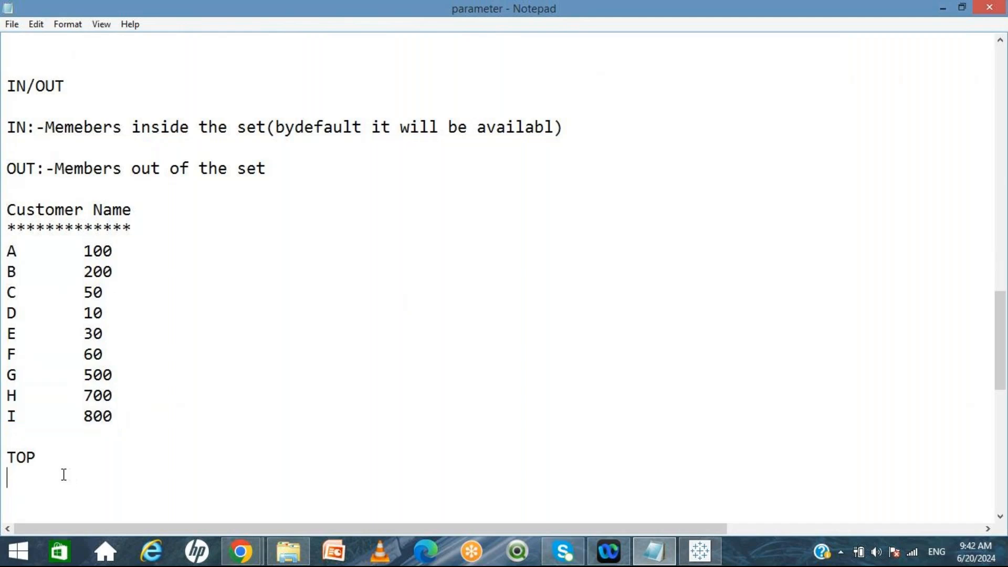
pyautogui.hotkey('ctrl', 'v')
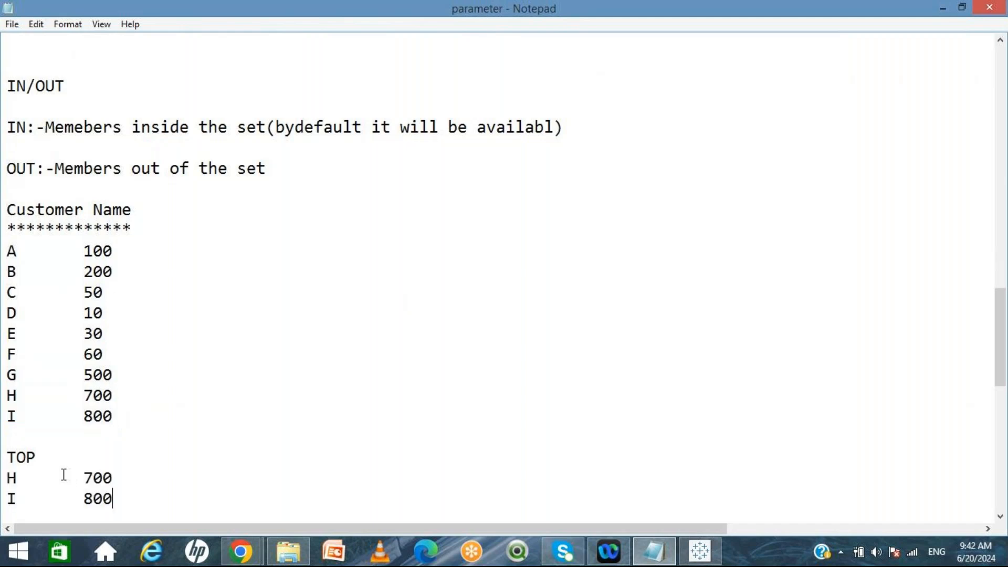
# Below the TOP block, add a BOttom heading and copy the D 10 and E 30 rows under it
pyautogui.press('Return')
pyautogui.press('Return')
pyautogui.press('Return')
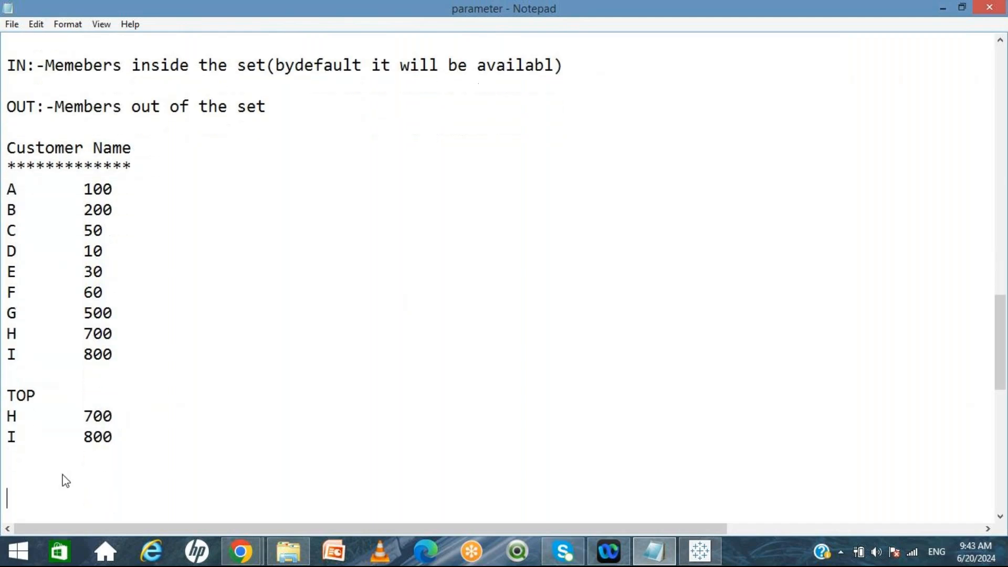
pyautogui.write('BOttom')
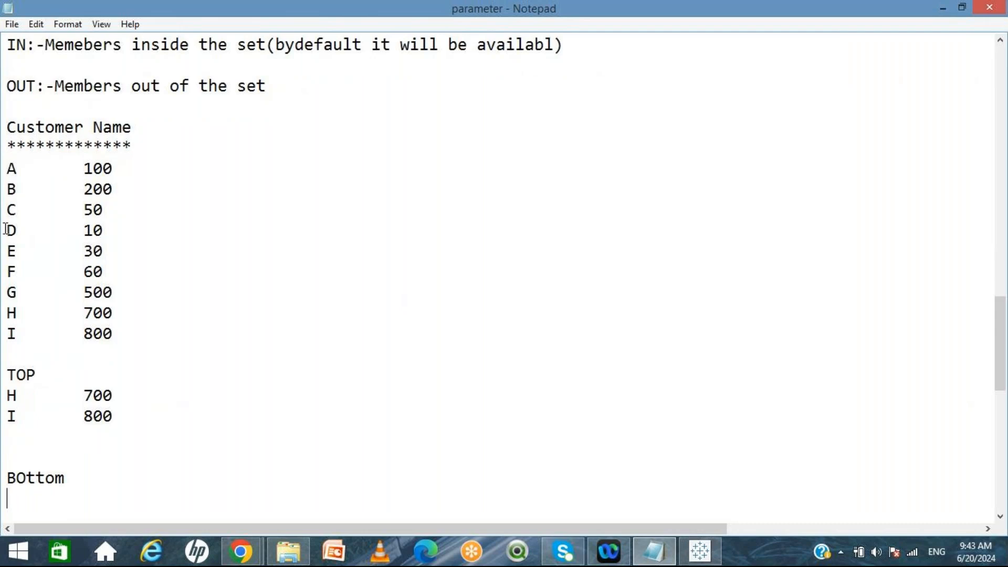
pyautogui.moveTo(5, 230); pyautogui.dragTo(106, 252)
pyautogui.hotkey('ctrl', 'c')
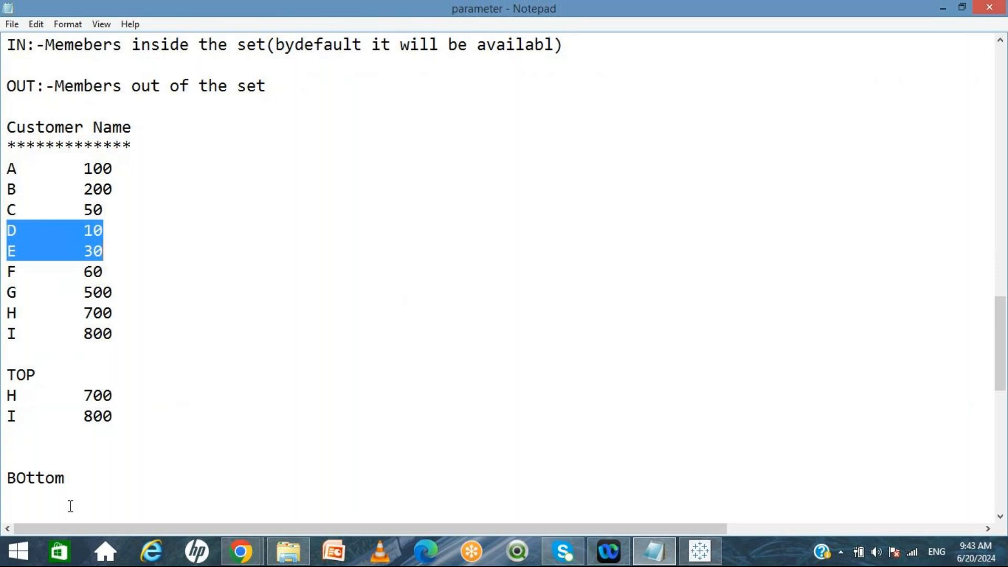
pyautogui.click(54, 496)
pyautogui.hotkey('ctrl', 'v')
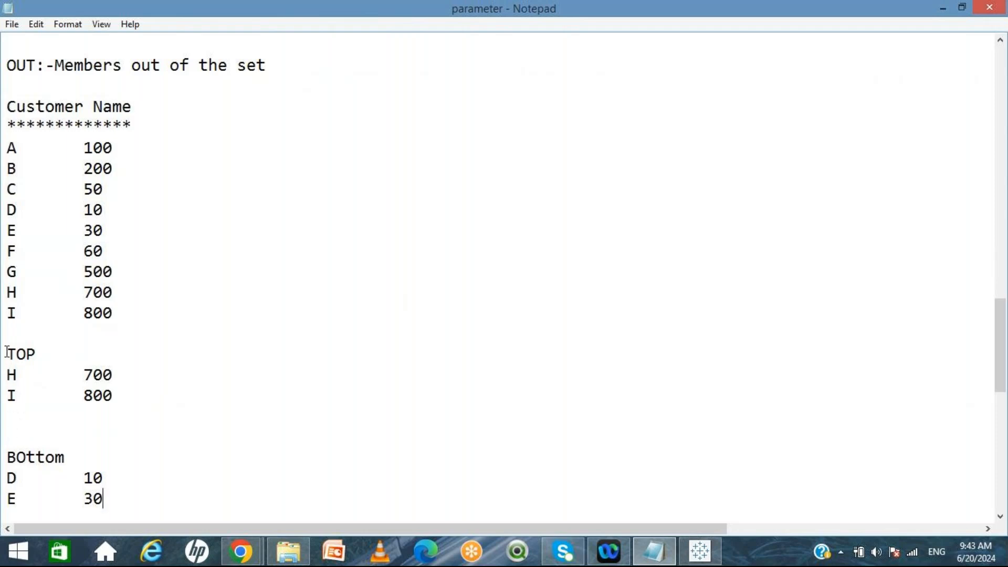
pyautogui.moveTo(7, 351); pyautogui.dragTo(140, 414)
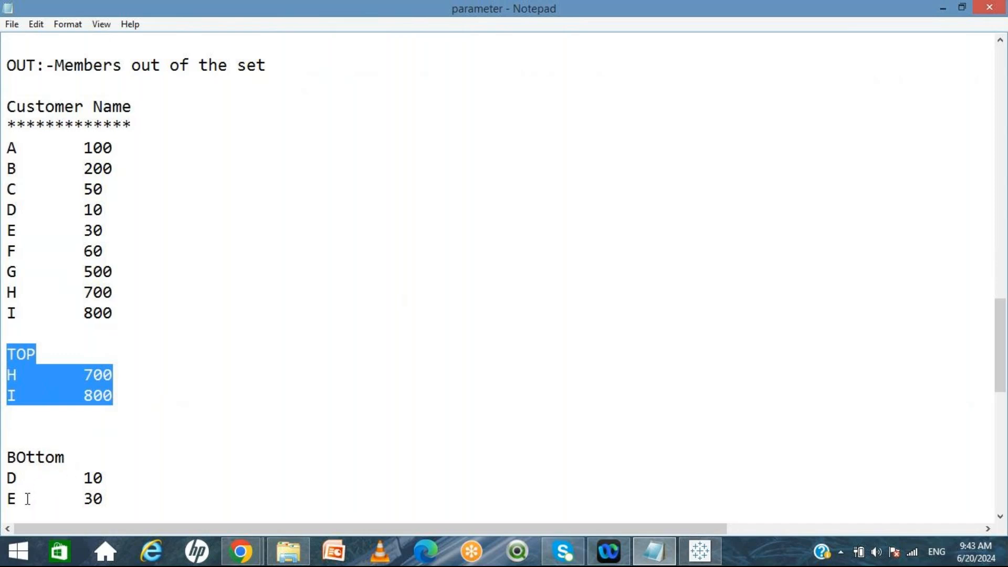
pyautogui.moveTo(82, 499); pyautogui.dragTo(104, 498)
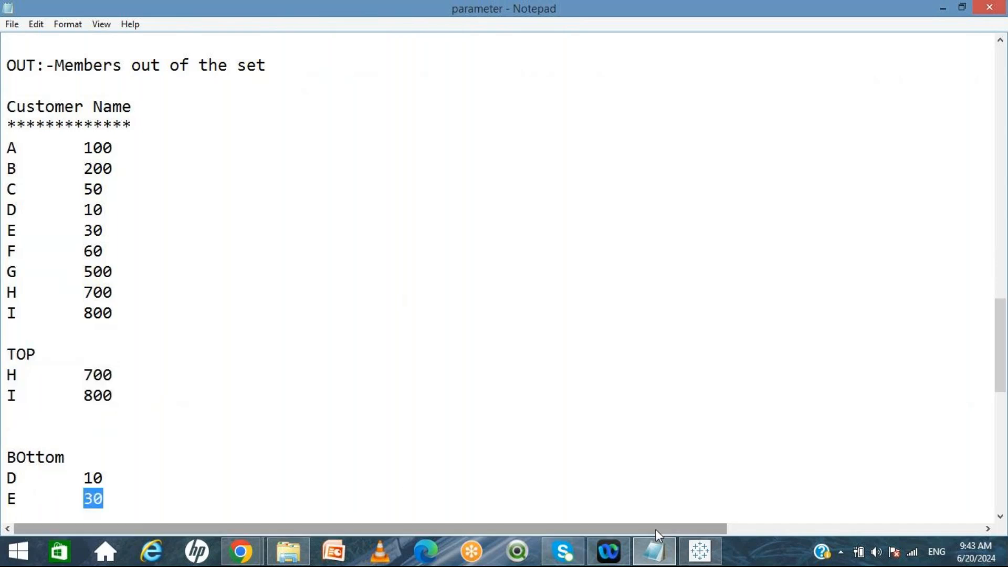
# Switch to Tableau and build a text table on Sheet 20 with Customer Name in rows and Sales as the values
pyautogui.click(701, 552)
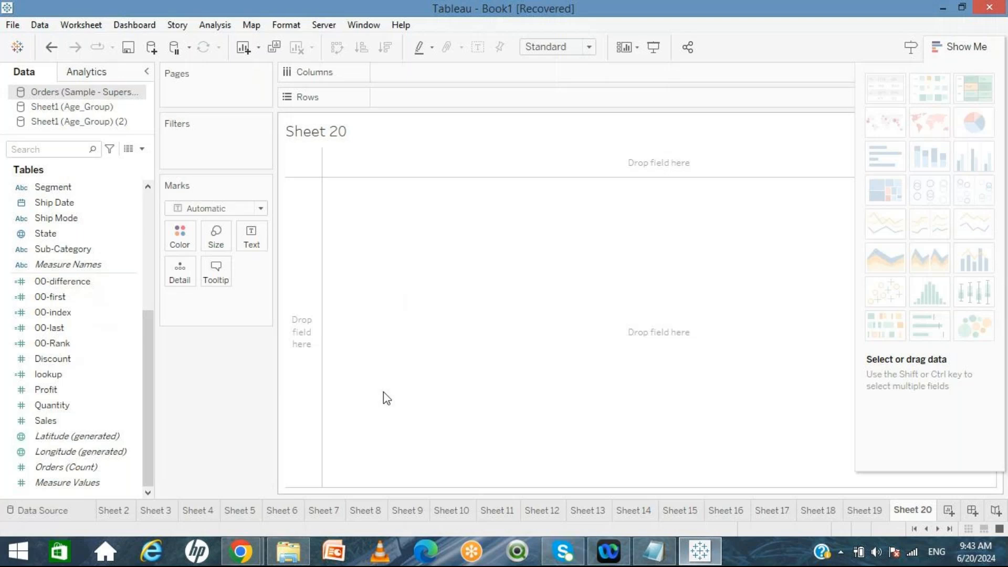
pyautogui.click(149, 200)
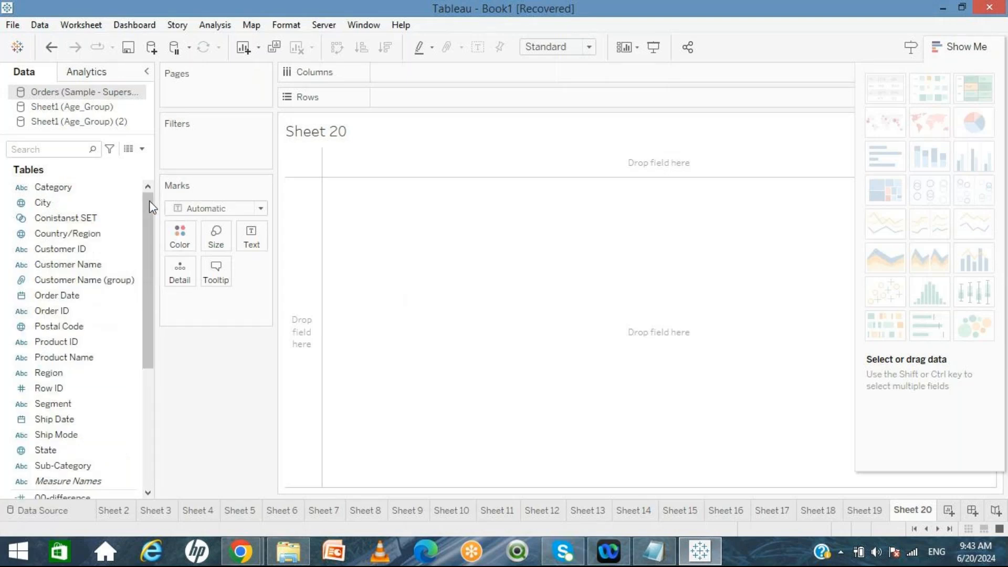
pyautogui.doubleClick(83, 261)
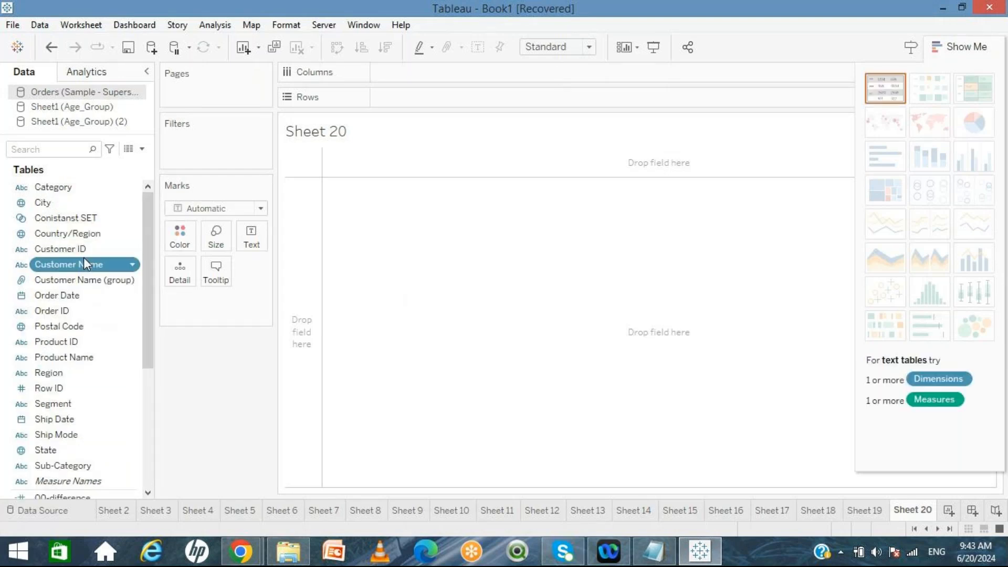
pyautogui.click(151, 431)
pyautogui.click(91, 422)
pyautogui.doubleClick(91, 422)
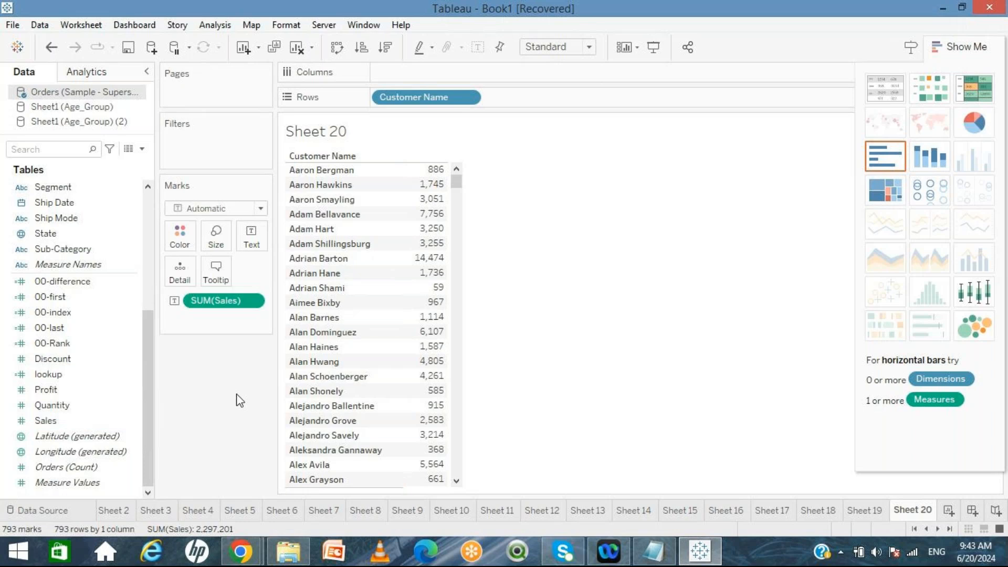
pyautogui.click(145, 219)
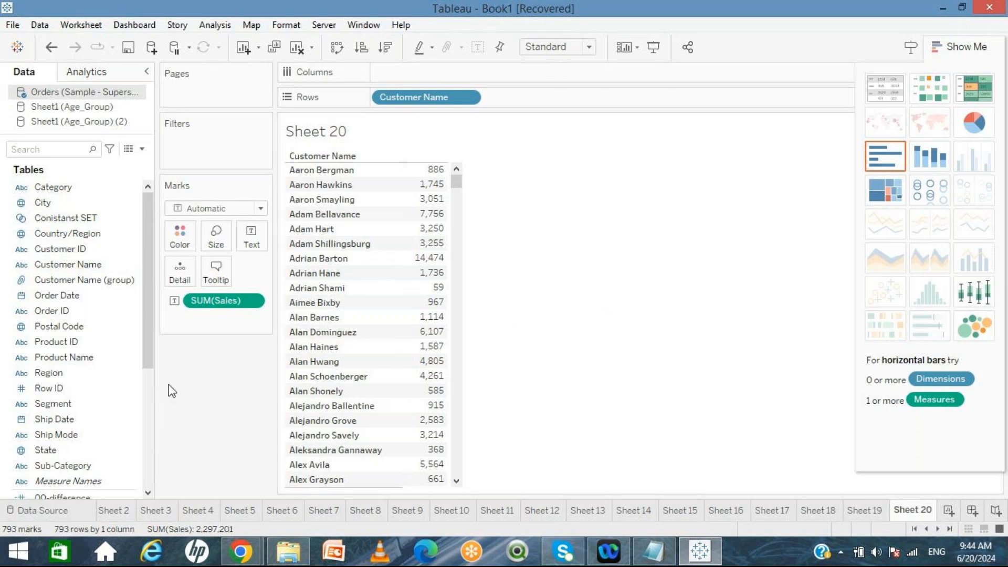
pyautogui.click(85, 266)
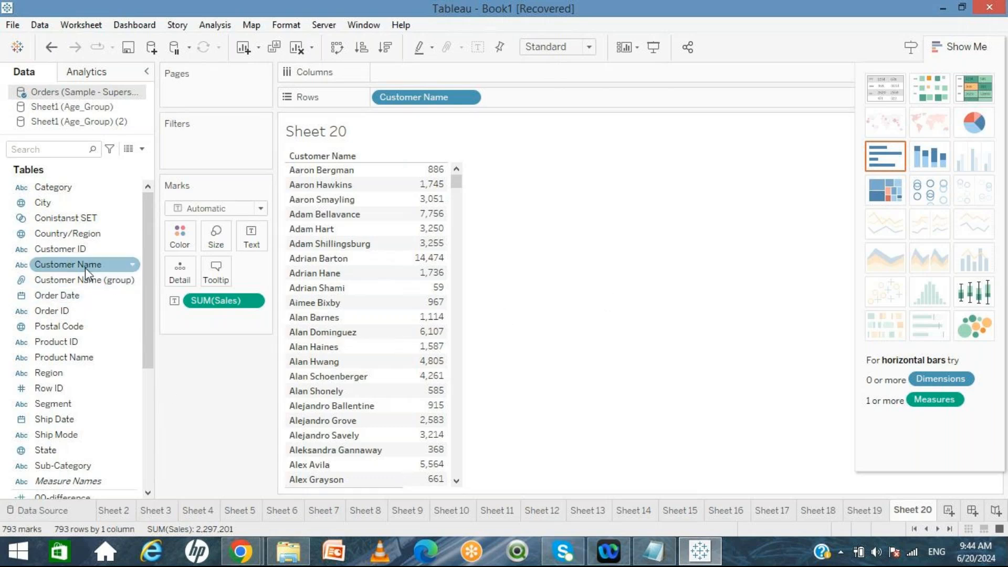
pyautogui.rightClick(85, 268)
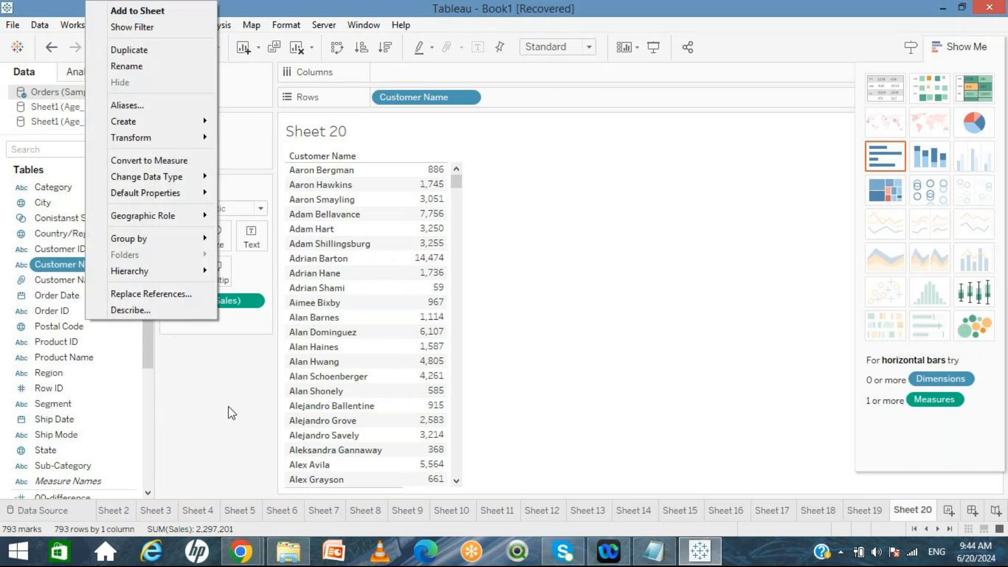
pyautogui.click(547, 496)
# Switch to the Notepad notes and add the line "TOP contribution customers" below the TOP block, after some blank lines
pyautogui.click(654, 551)
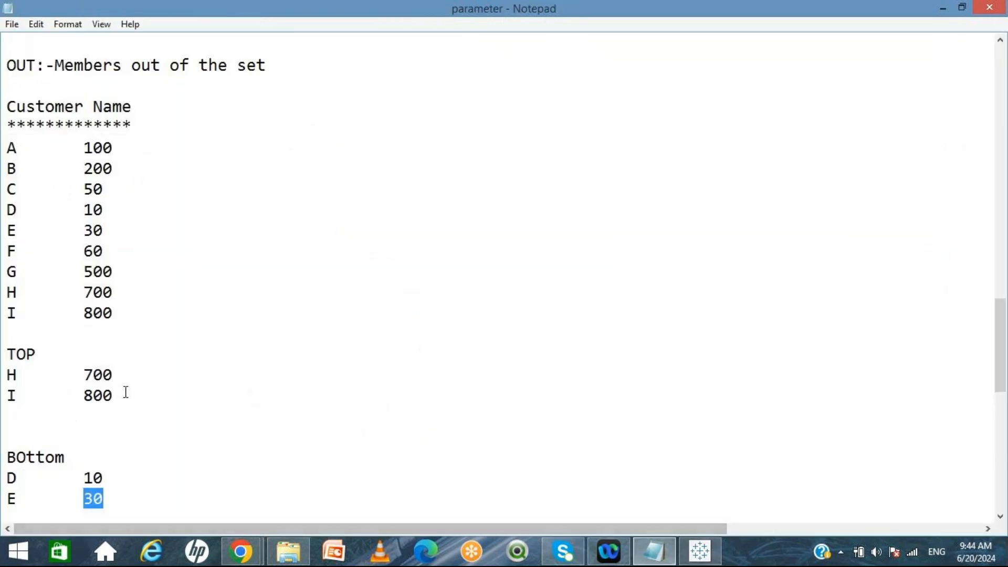
pyautogui.click(51, 424)
pyautogui.press('Return')
pyautogui.press('Return')
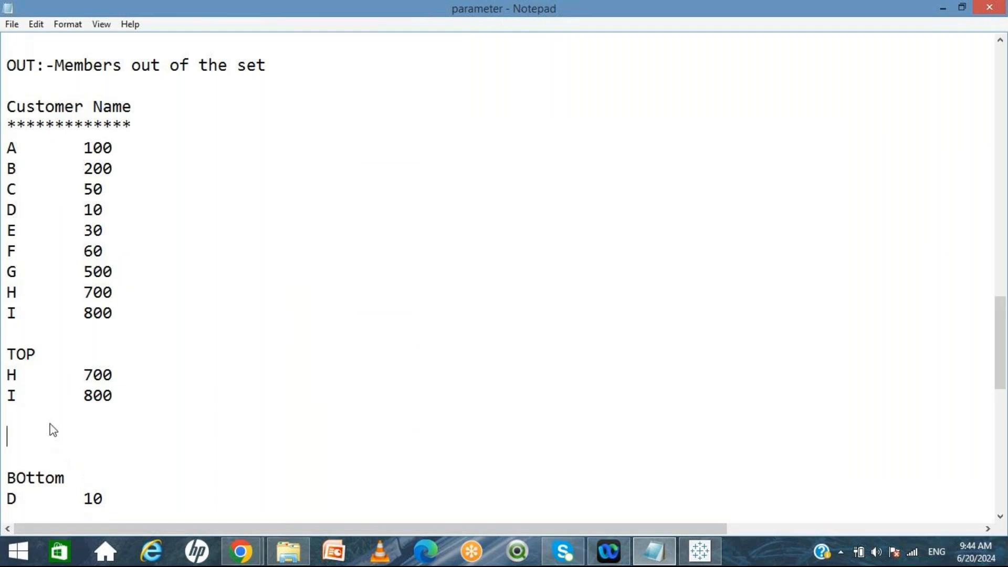
pyautogui.press('Return')
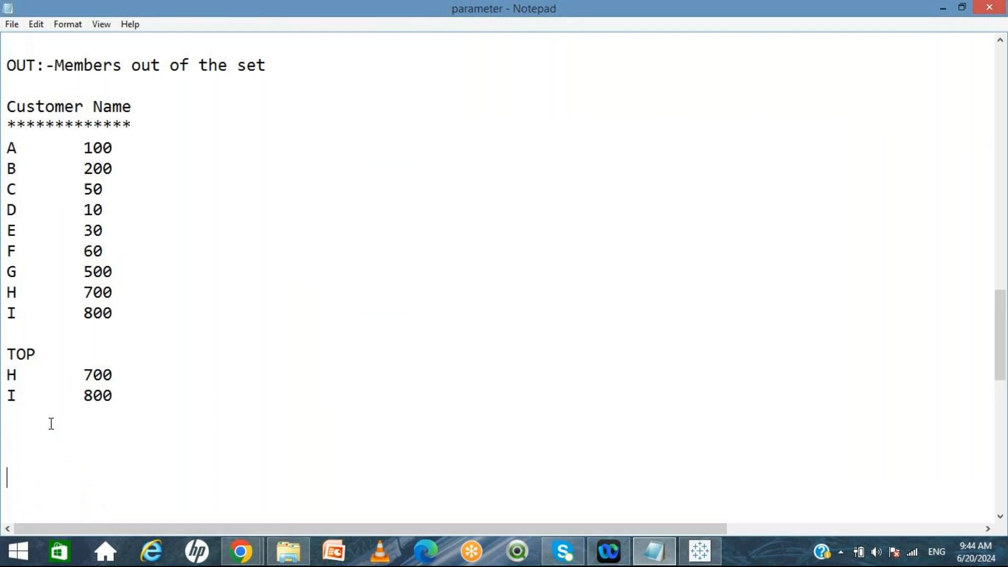
pyautogui.write('TOP cons')
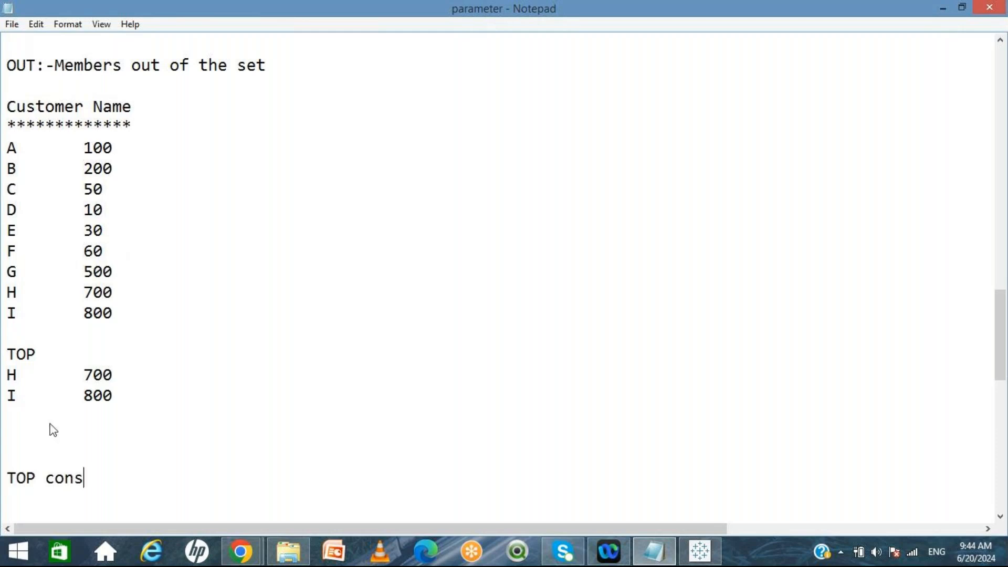
pyautogui.press('BackSpace')
pyautogui.write('tribution cuss')
pyautogui.press('BackSpace')
pyautogui.write('tomers')
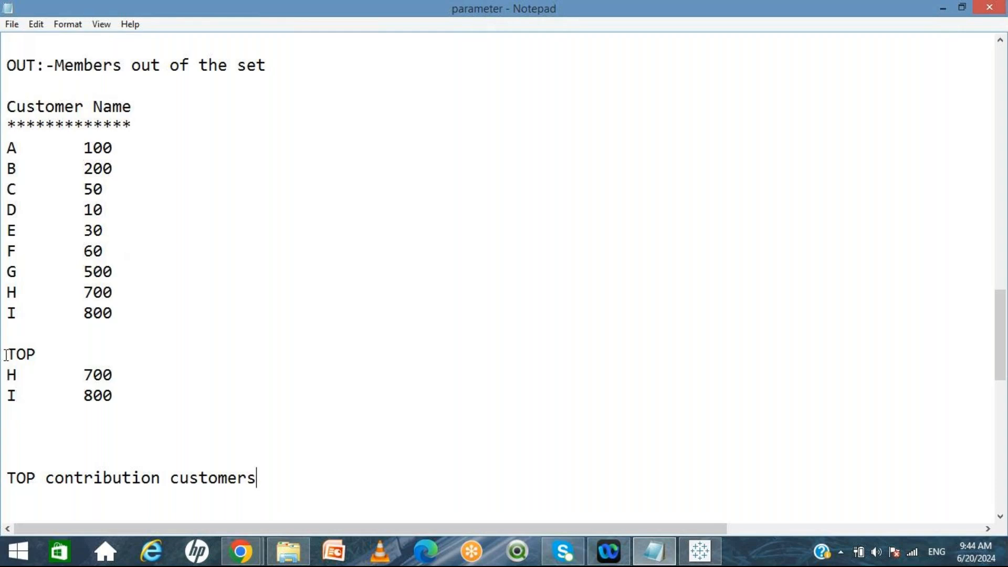
pyautogui.moveTo(5, 354); pyautogui.dragTo(132, 406)
pyautogui.click(134, 407)
pyautogui.hotkey('alt', 'Tab')
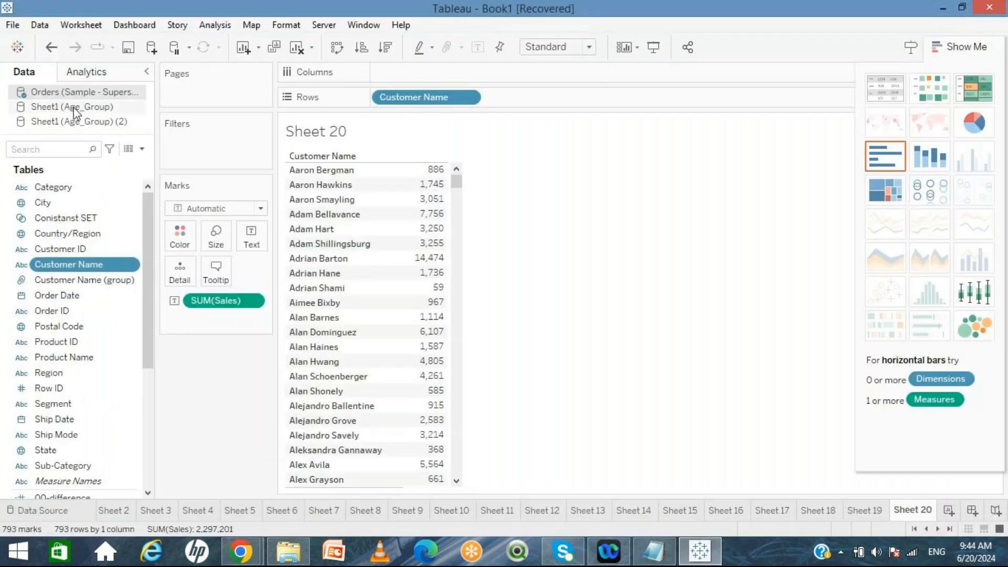
pyautogui.rightClick(110, 268)
pyautogui.click(207, 408)
pyautogui.hotkey('alt', 'Tab')
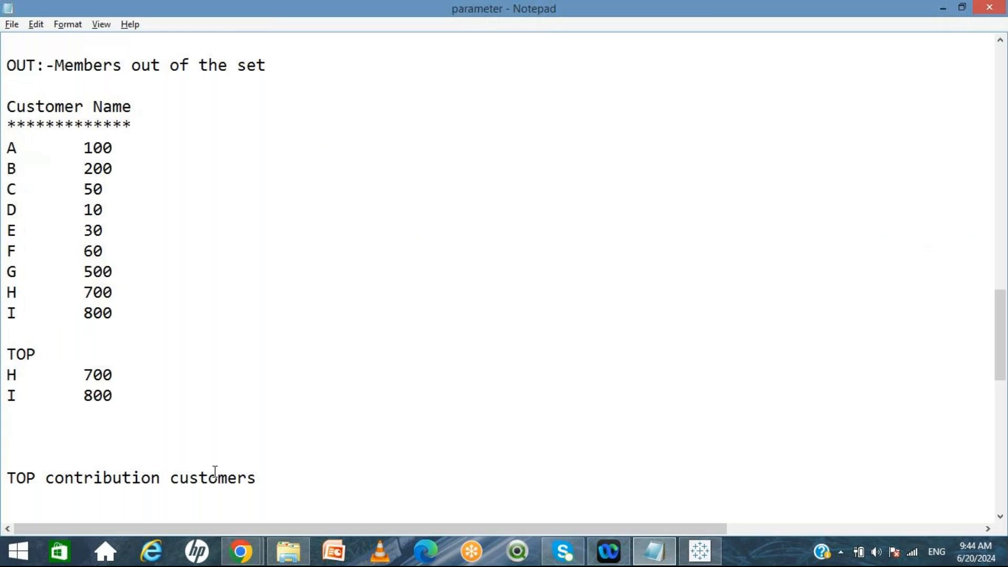
# Extend the last note line to read "TOP contribution customers by sales"
pyautogui.doubleClick(211, 475)
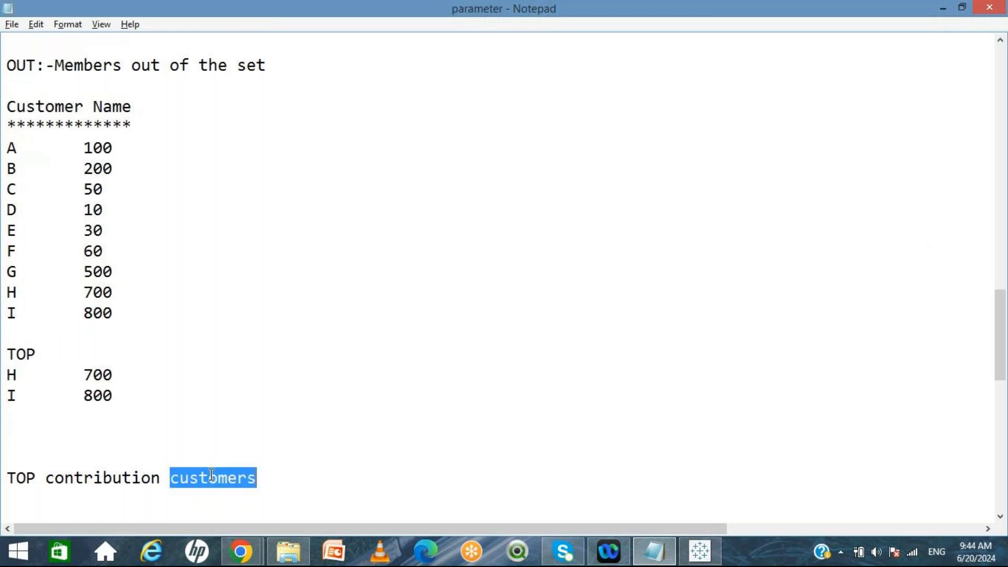
pyautogui.click(300, 478)
pyautogui.write('b')
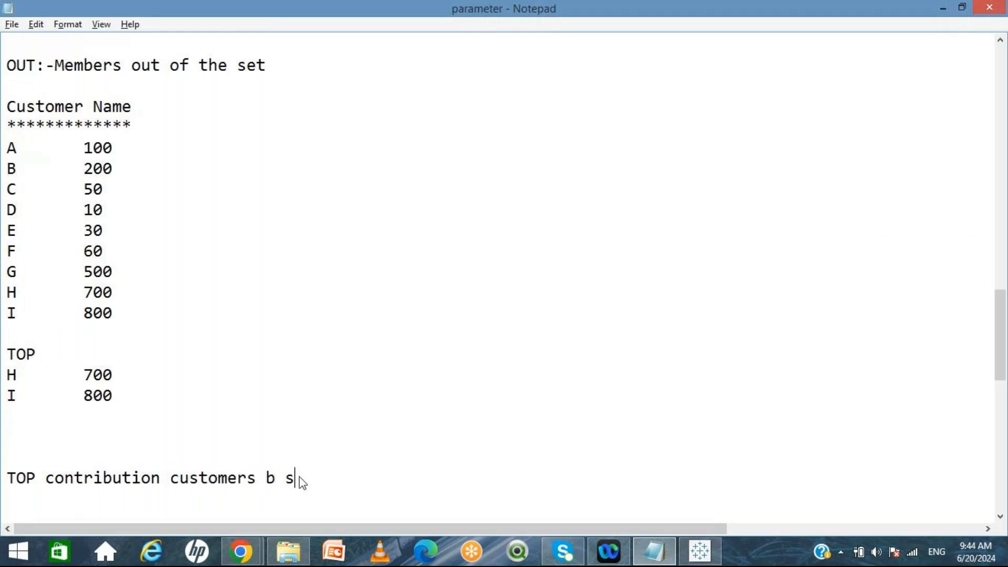
pyautogui.press('BackSpace')
pyautogui.write('y sales')
pyautogui.doubleClick(234, 477)
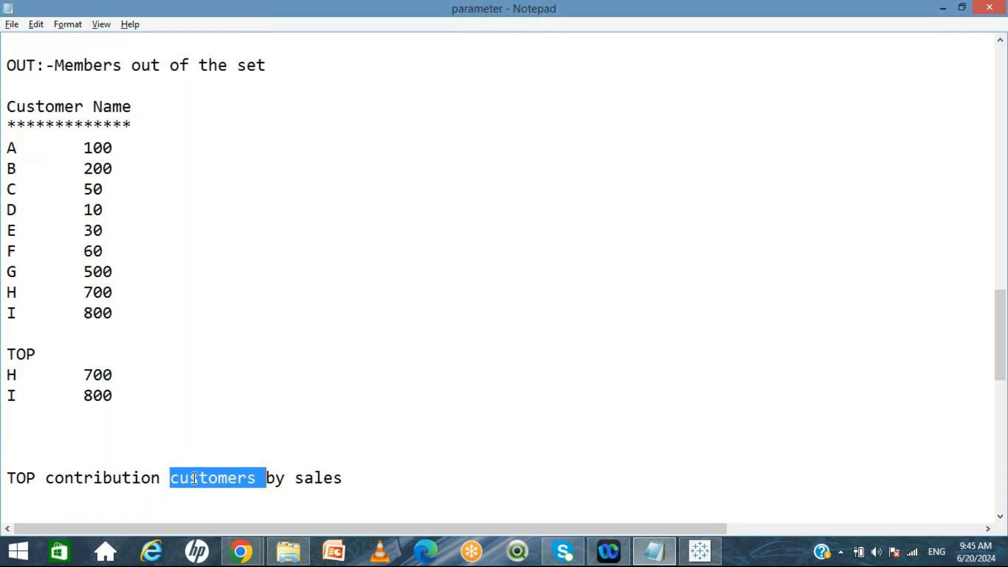
pyautogui.doubleClick(313, 479)
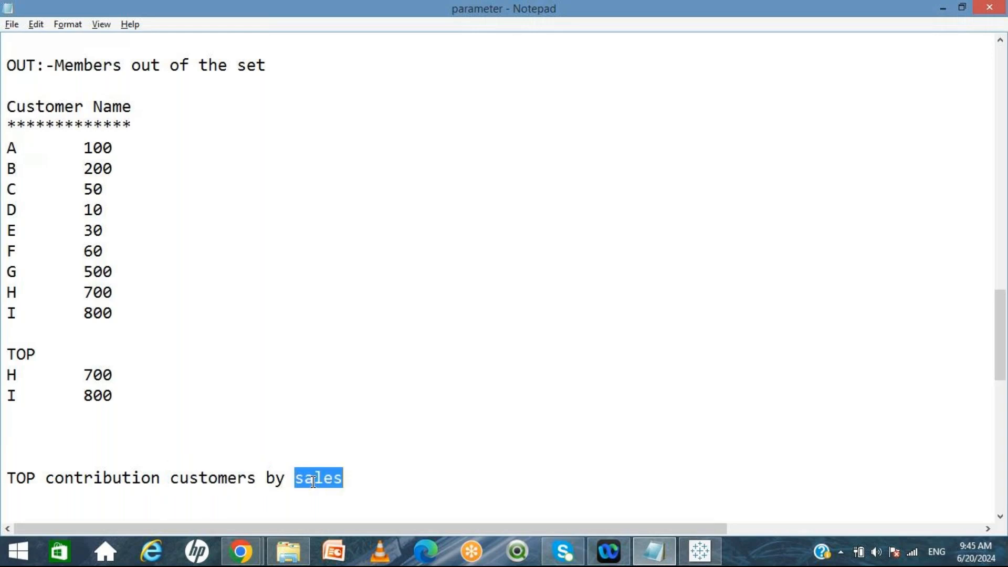
pyautogui.doubleClick(218, 479)
pyautogui.click(334, 478)
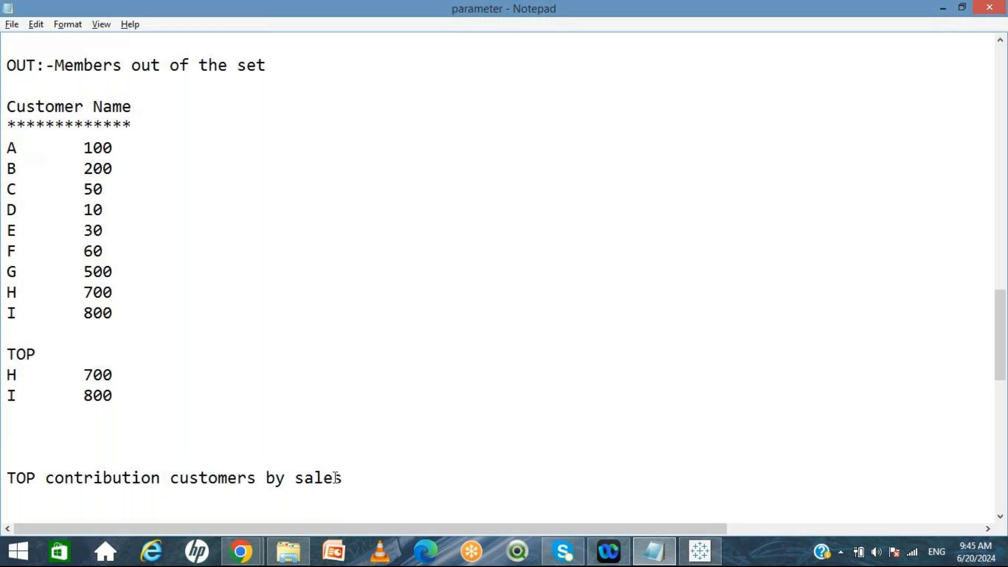
# Switch to Tableau and start creating a new set from the Customer Name field
pyautogui.hotkey('alt', 'Tab')
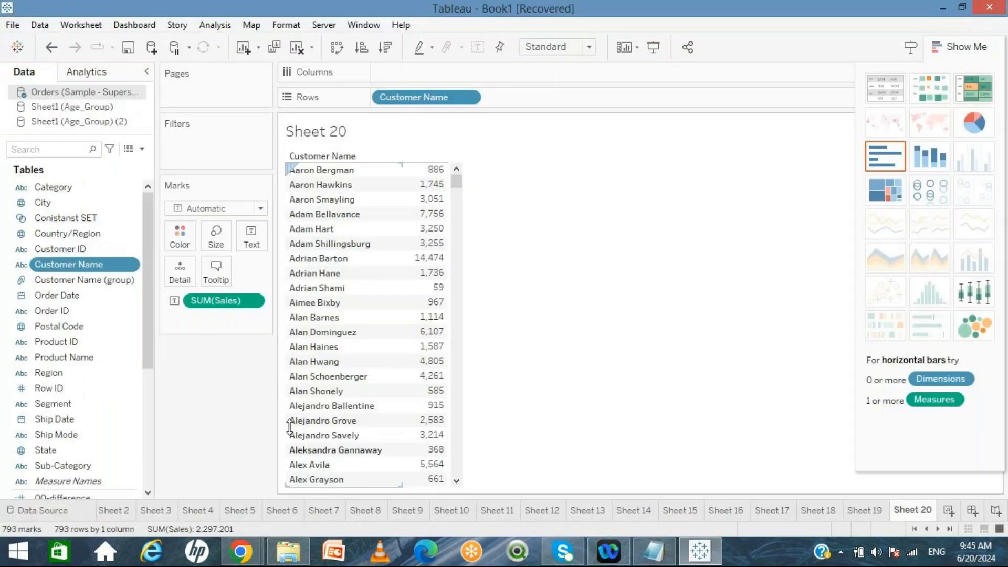
pyautogui.rightClick(82, 268)
pyautogui.moveTo(129, 122)
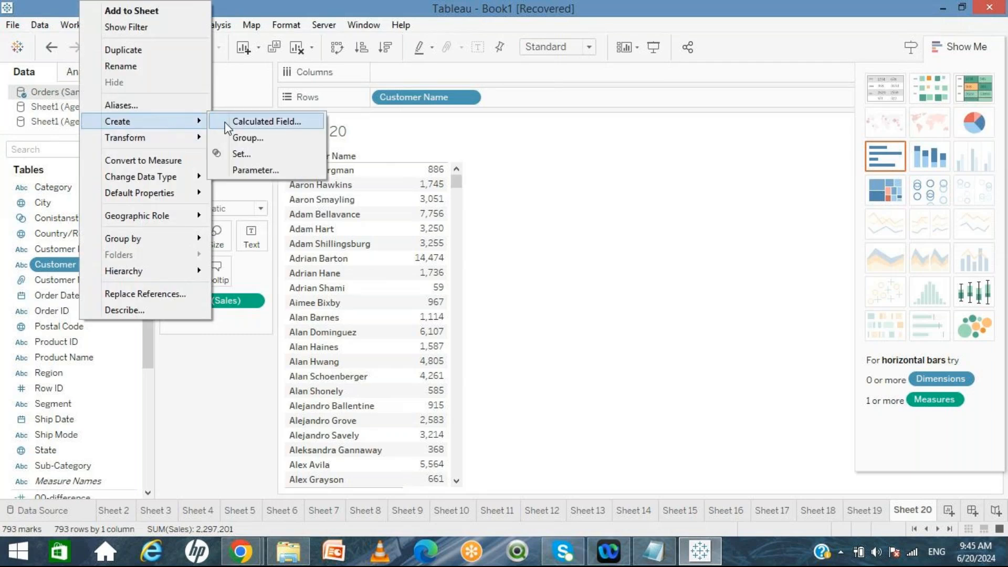
pyautogui.click(244, 155)
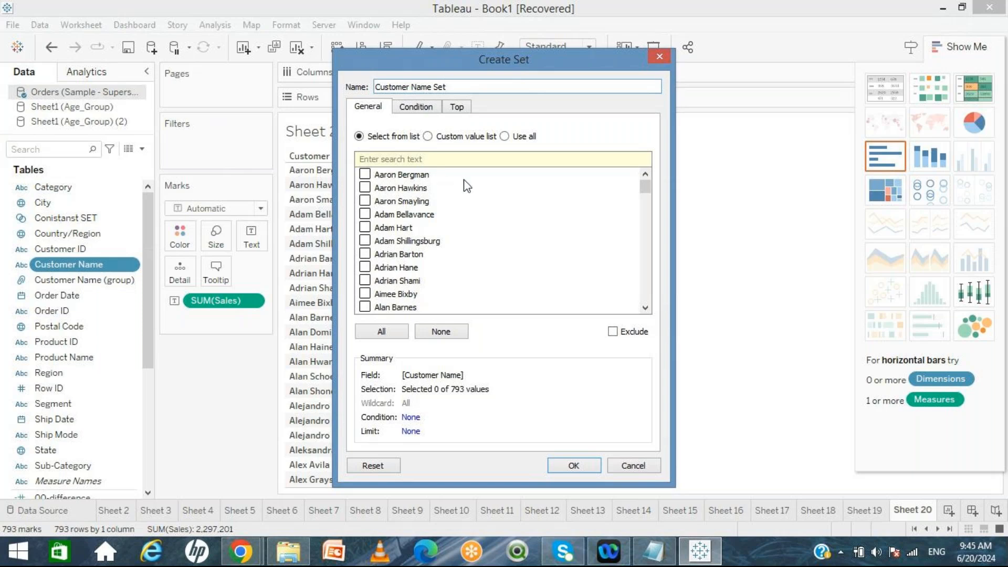
pyautogui.click(411, 109)
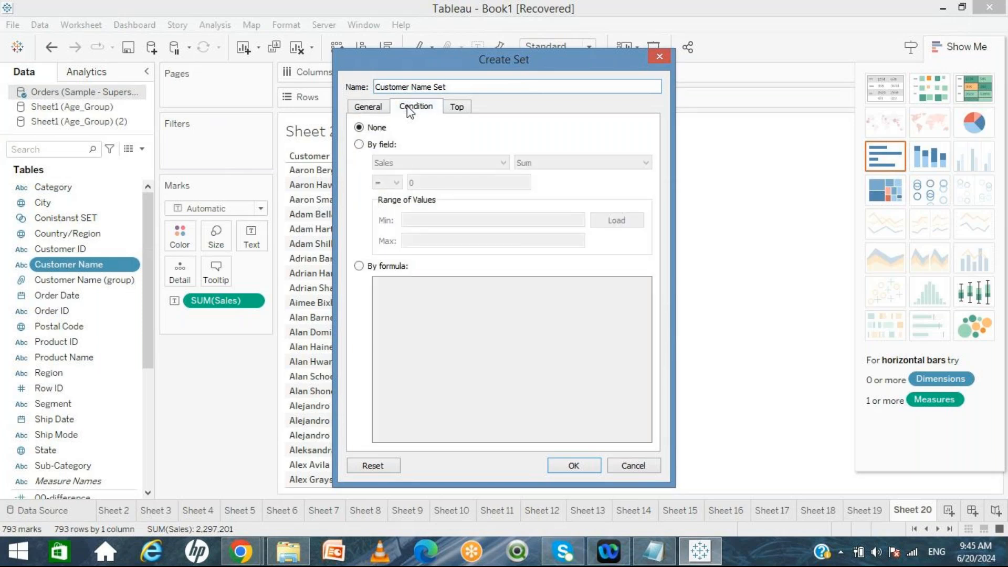
pyautogui.click(359, 144)
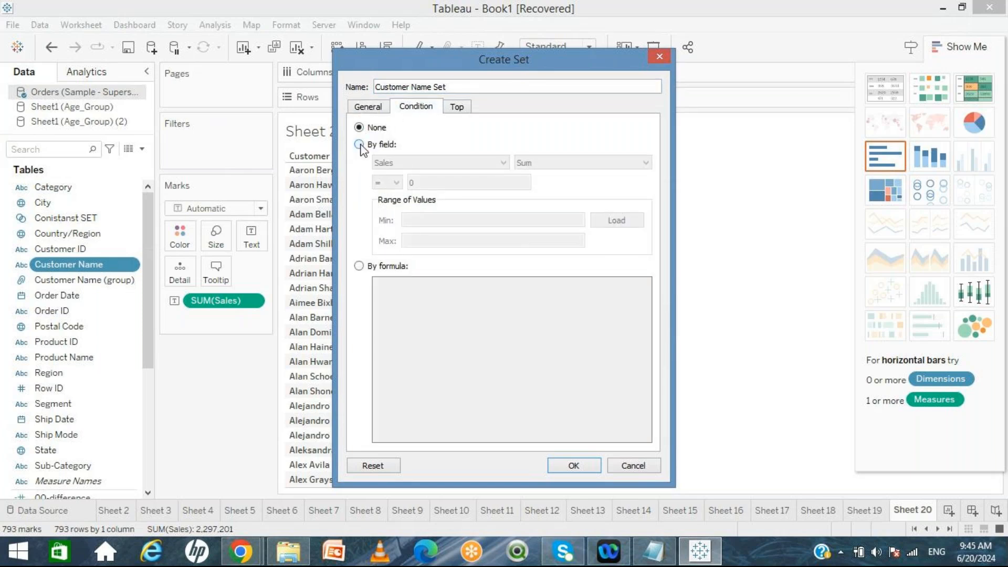
pyautogui.click(396, 182)
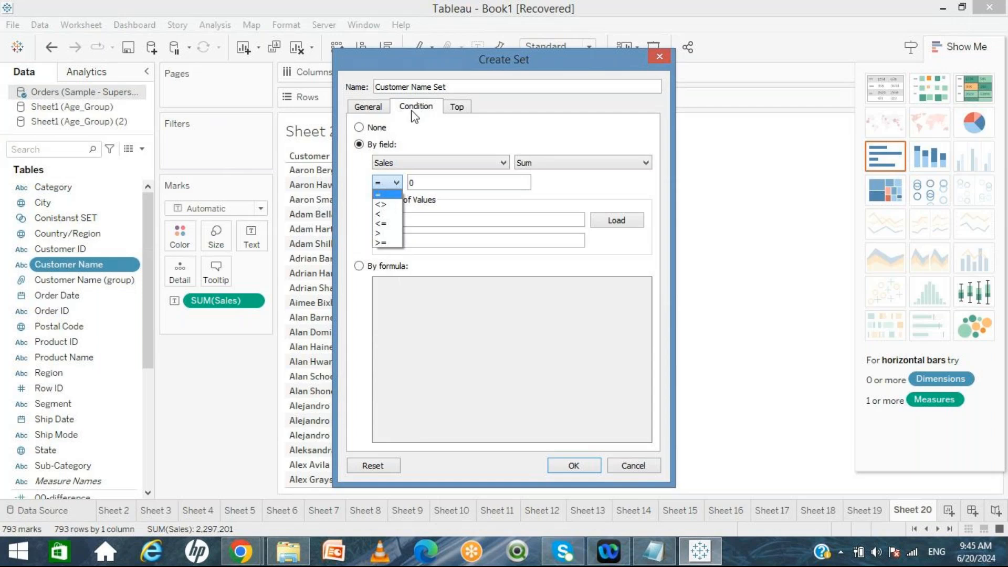
pyautogui.click(362, 128)
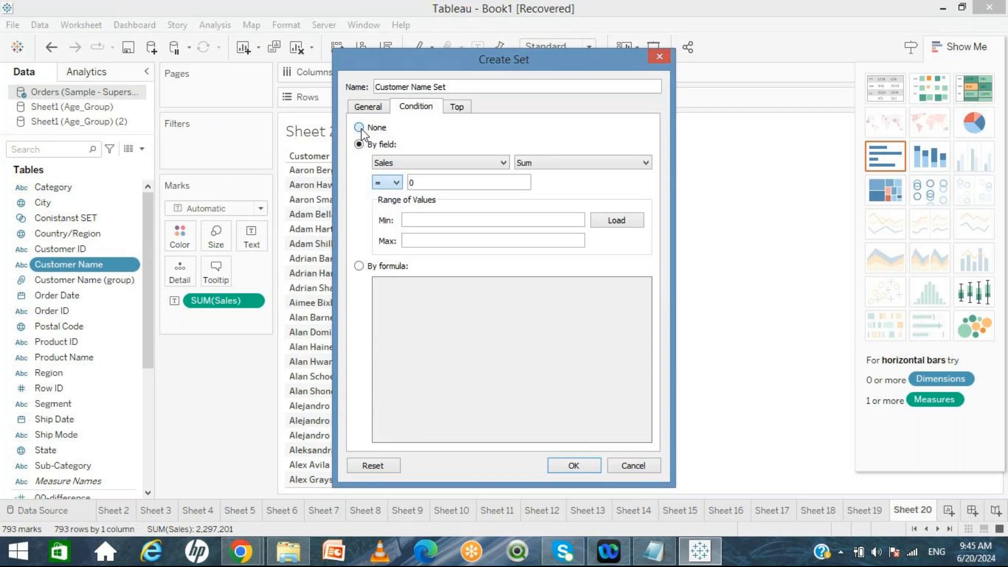
pyautogui.click(361, 128)
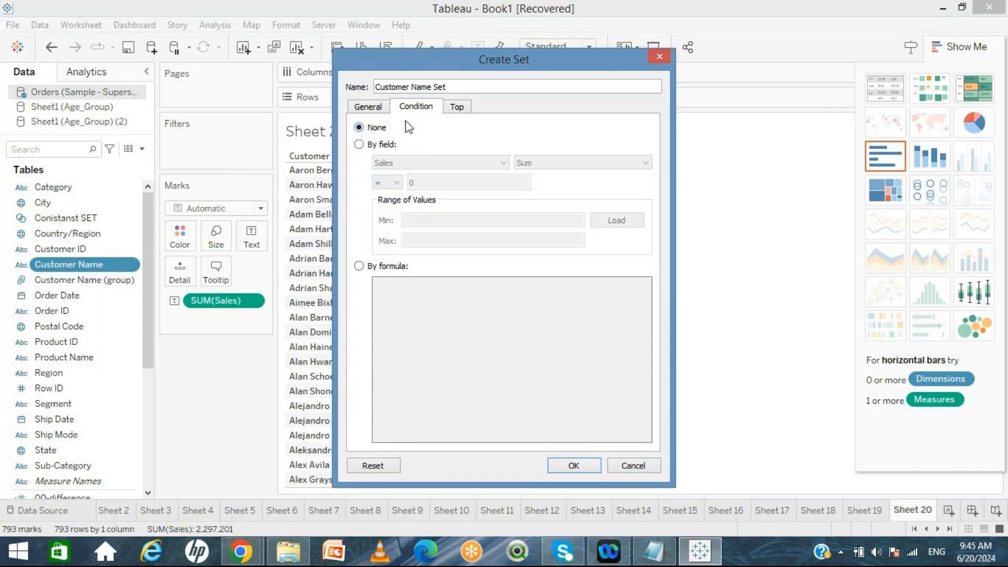
# Limit the new set by field to the top 10 customers by the sum of Sales
pyautogui.click(455, 110)
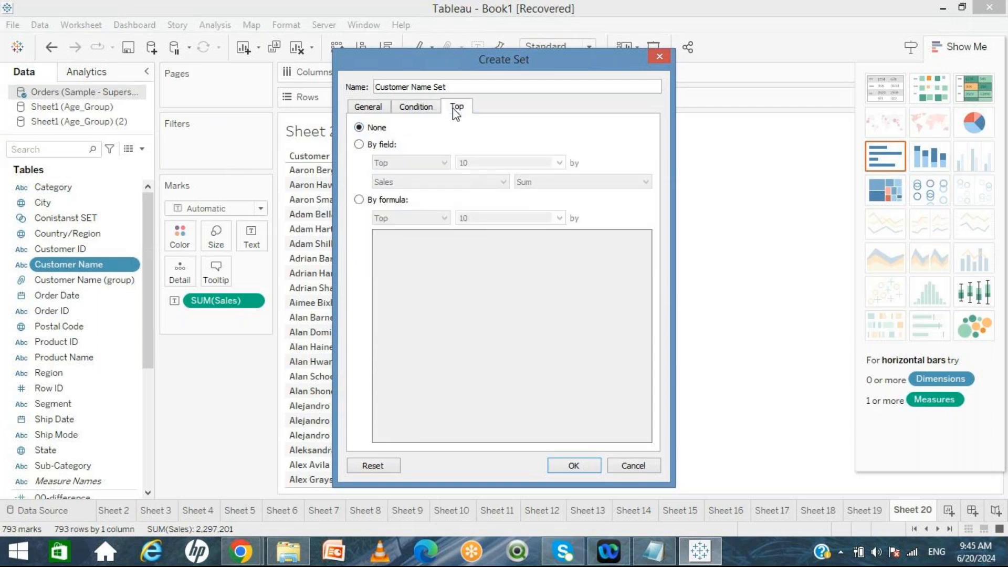
pyautogui.click(359, 145)
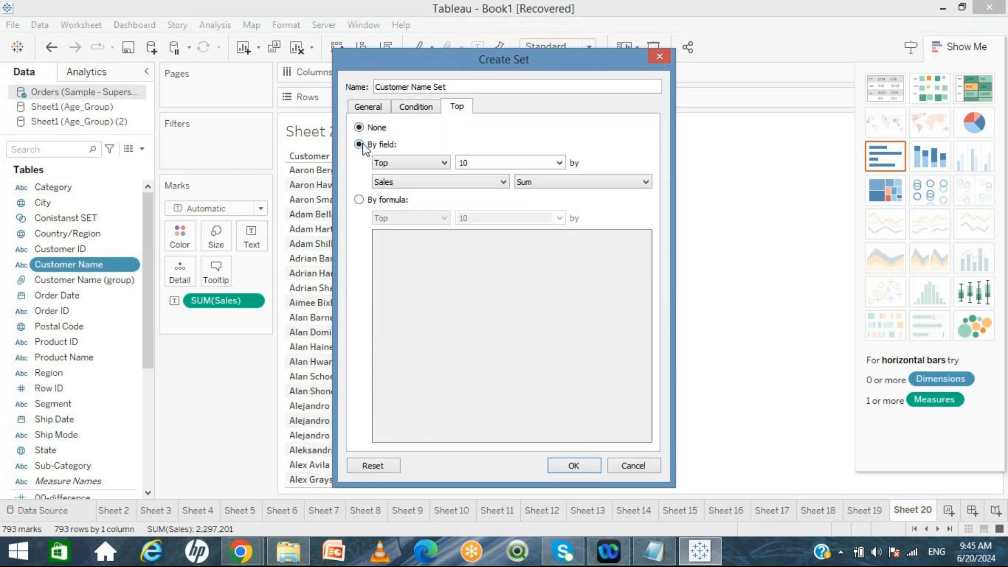
pyautogui.click(428, 163)
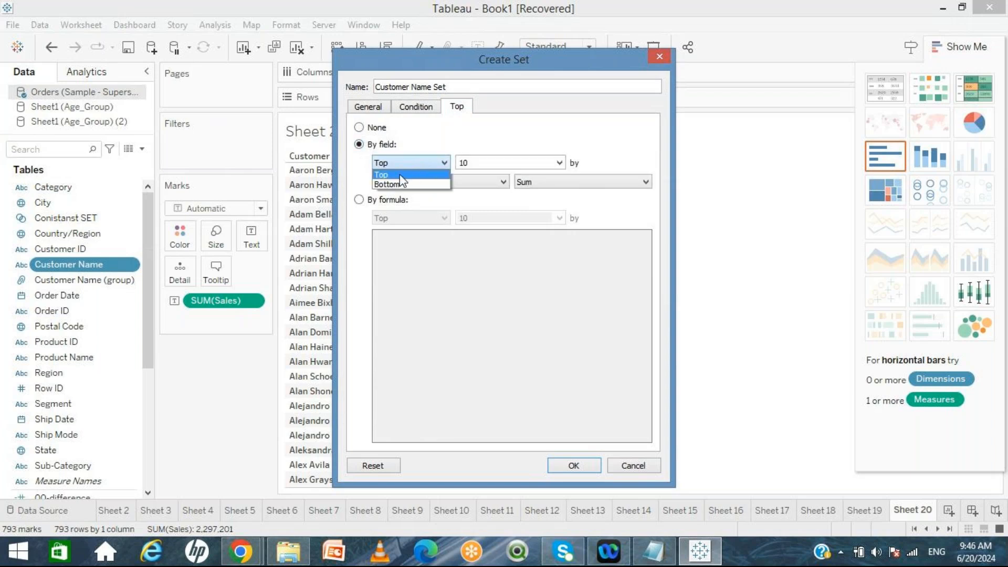
pyautogui.click(438, 175)
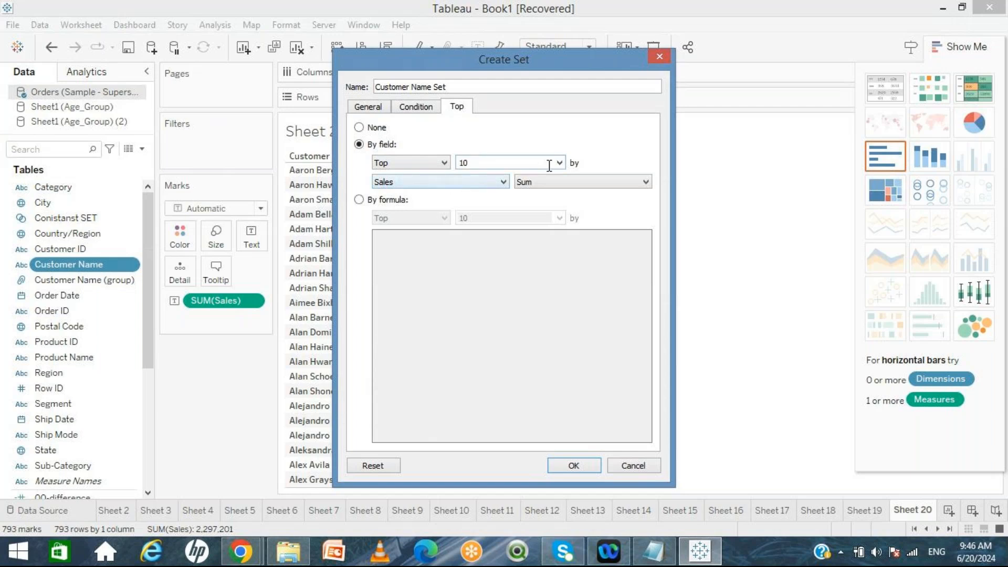
# Try Profit and Quantity as the set's ranking field, returning to Sales aggregated as Sum
pyautogui.click(412, 183)
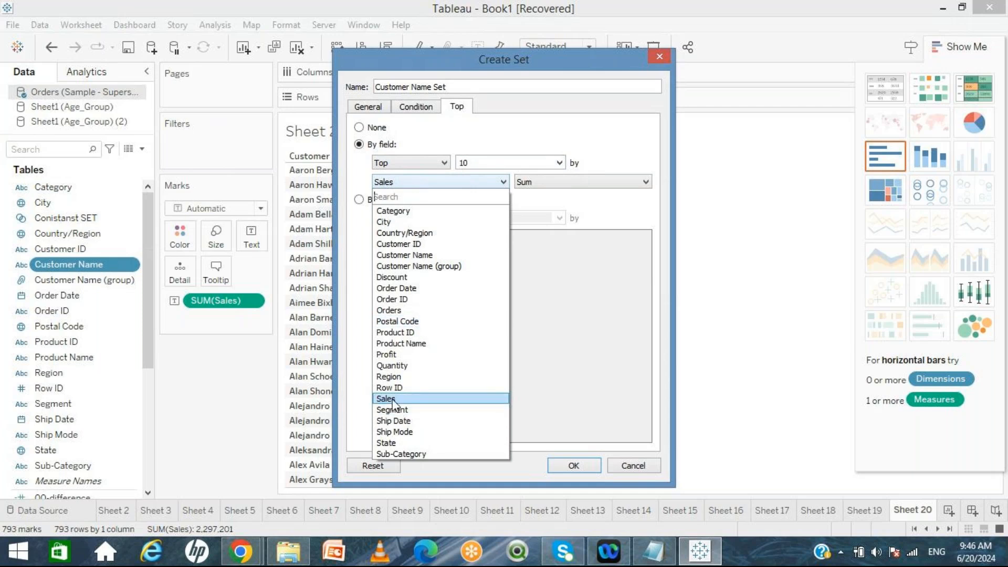
pyautogui.click(390, 355)
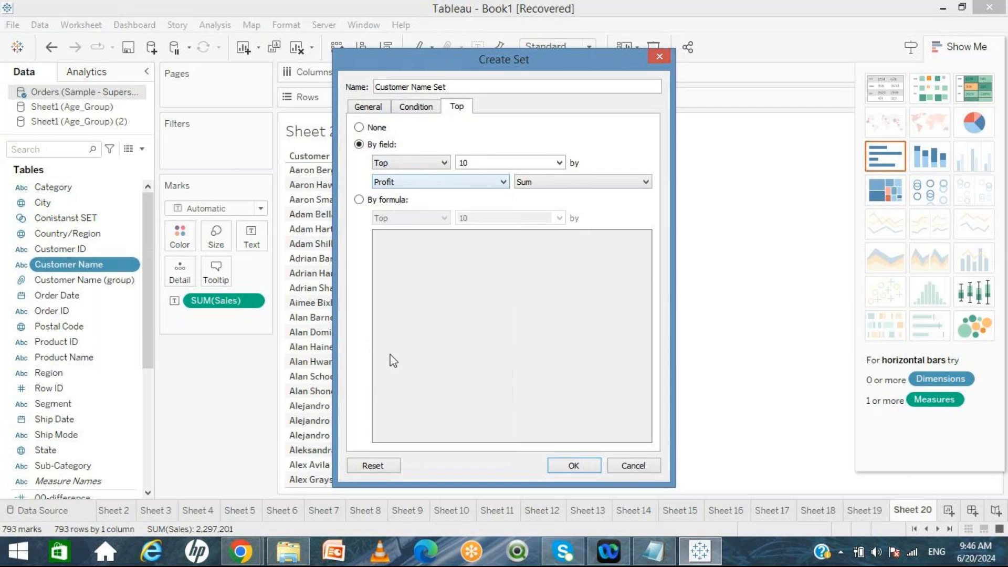
pyautogui.click(420, 183)
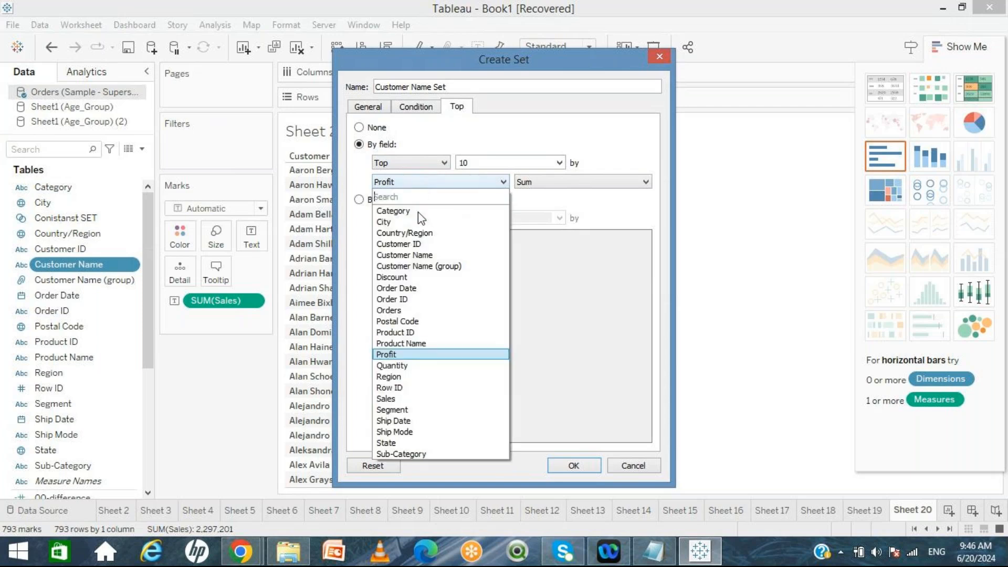
pyautogui.click(411, 366)
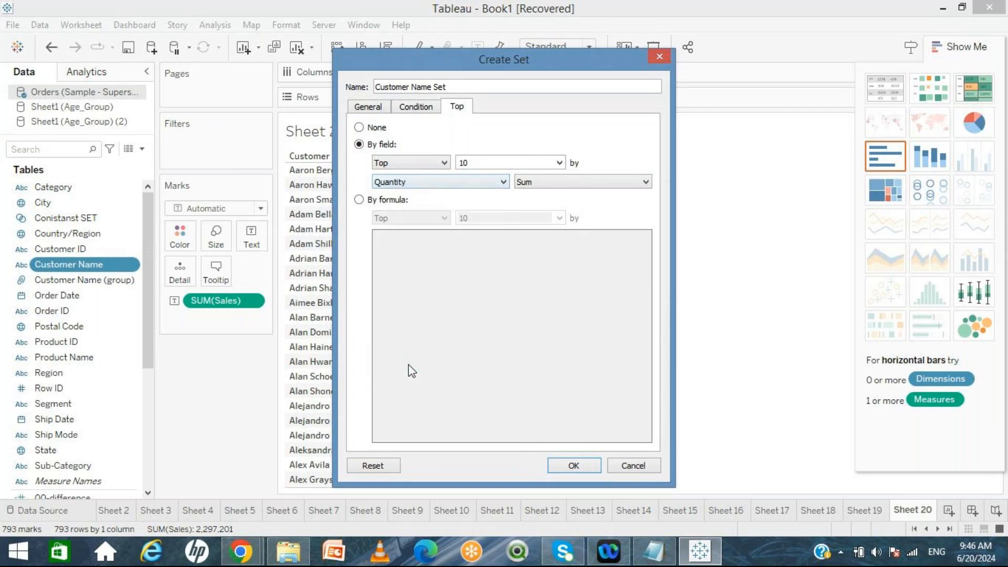
pyautogui.click(416, 184)
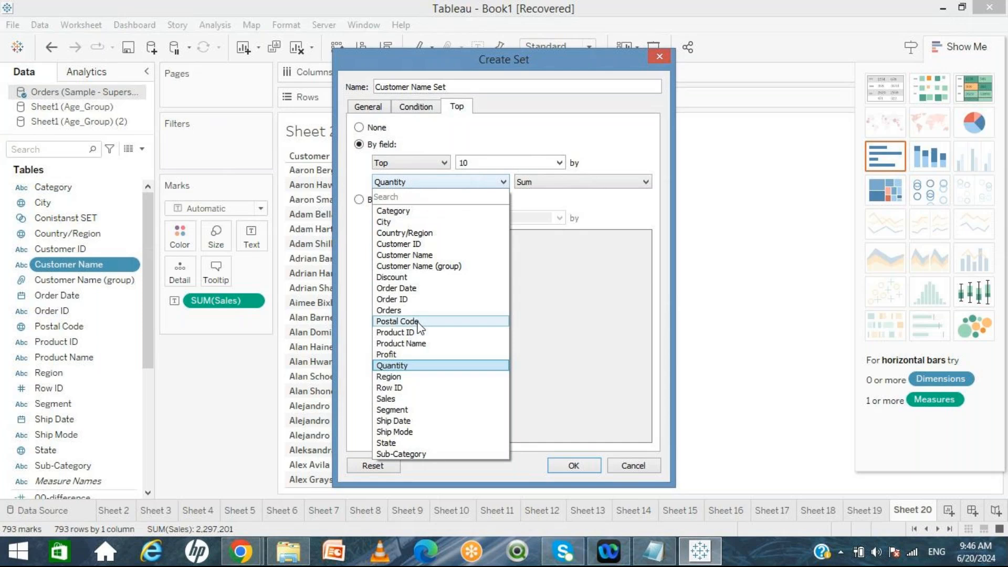
pyautogui.click(405, 399)
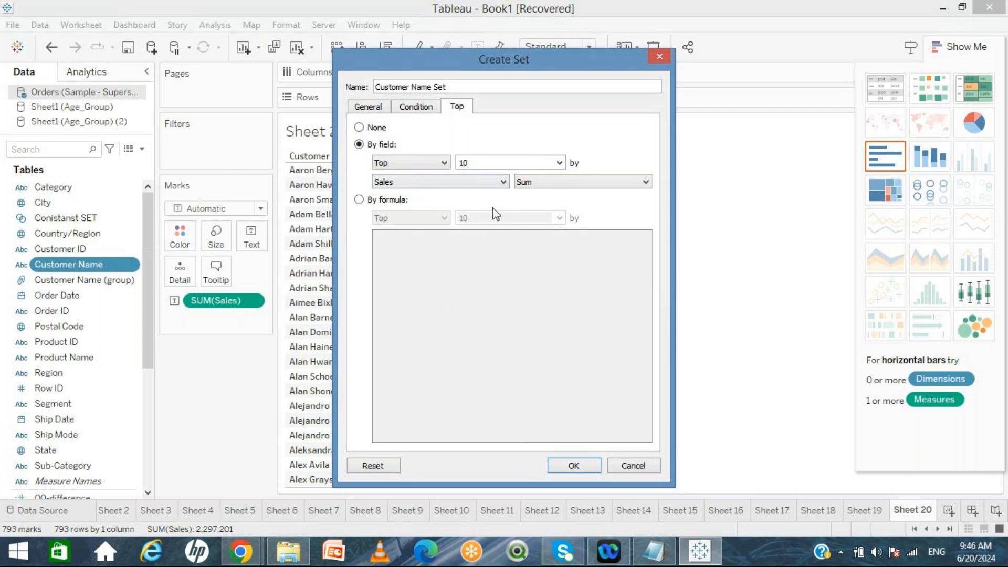
pyautogui.click(551, 184)
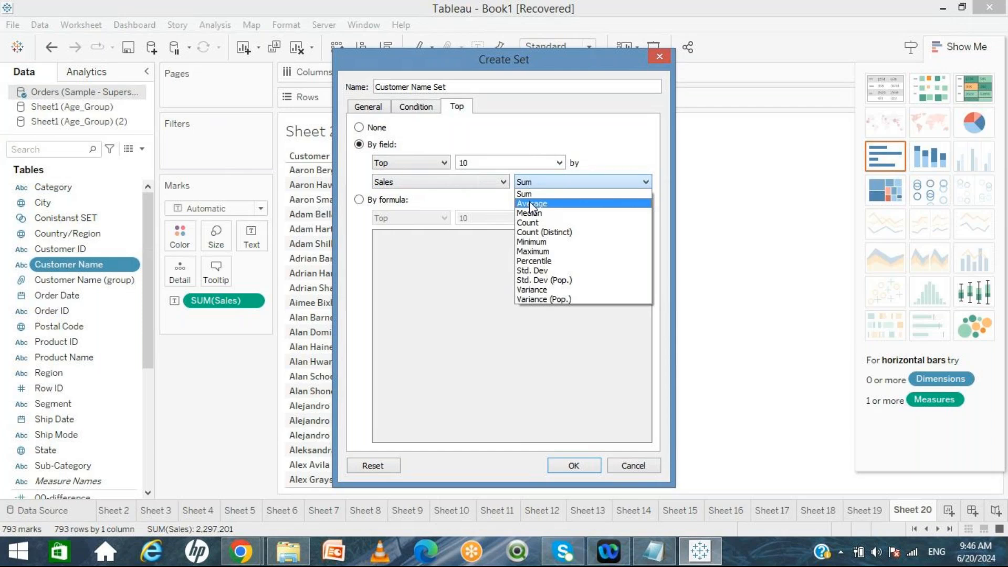
pyautogui.click(531, 193)
# Replace the default name of the new set with TOPN
pyautogui.click(458, 83)
pyautogui.press('BackSpace')
pyautogui.press('BackSpace')
pyautogui.press('BackSpace')
pyautogui.press('BackSpace')
pyautogui.press('BackSpace')
pyautogui.press('BackSpace')
pyautogui.press('BackSpace')
pyautogui.press('BackSpace')
pyautogui.press('BackSpace')
pyautogui.press('BackSpace')
pyautogui.press('BackSpace')
pyautogui.press('BackSpace')
pyautogui.press('BackSpace')
pyautogui.press('BackSpace')
pyautogui.press('BackSpace')
pyautogui.press('BackSpace')
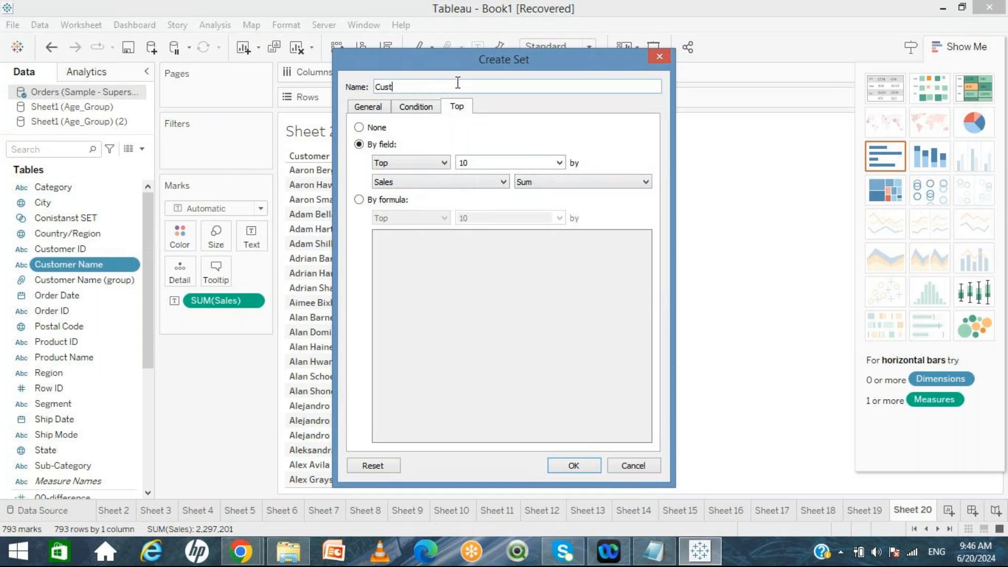
pyautogui.write('TOPN')
# Set the number of top customers to 10 and create the set
pyautogui.click(478, 164)
pyautogui.press('BackSpace')
pyautogui.press('BackSpace')
pyautogui.write('20')
pyautogui.press('BackSpace')
pyautogui.press('BackSpace')
pyautogui.write('10')
pyautogui.click(574, 466)
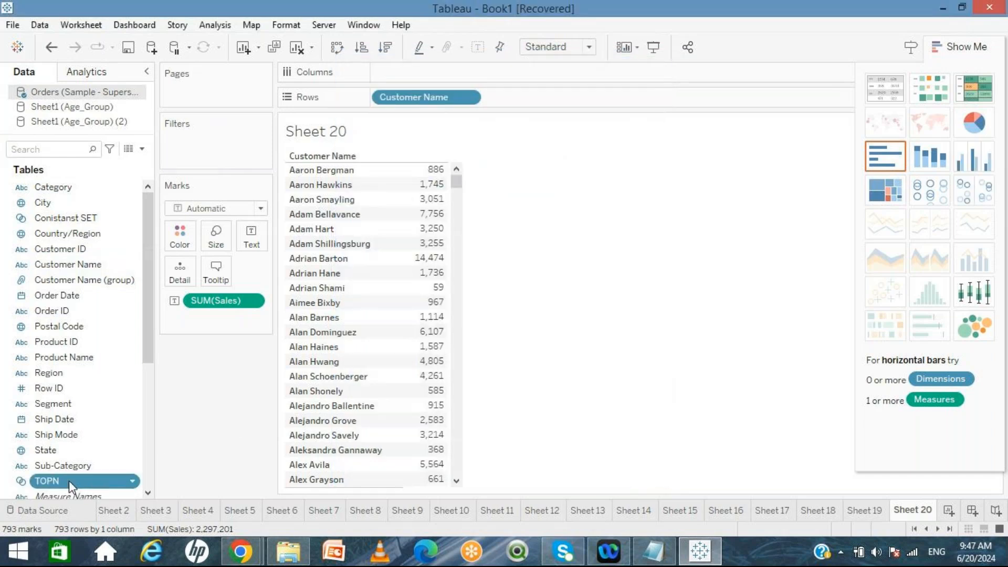
# Filter the Sheet 20 table by the TOPN set and sort the customers by Sales in descending order
pyautogui.moveTo(50, 480); pyautogui.dragTo(191, 149)
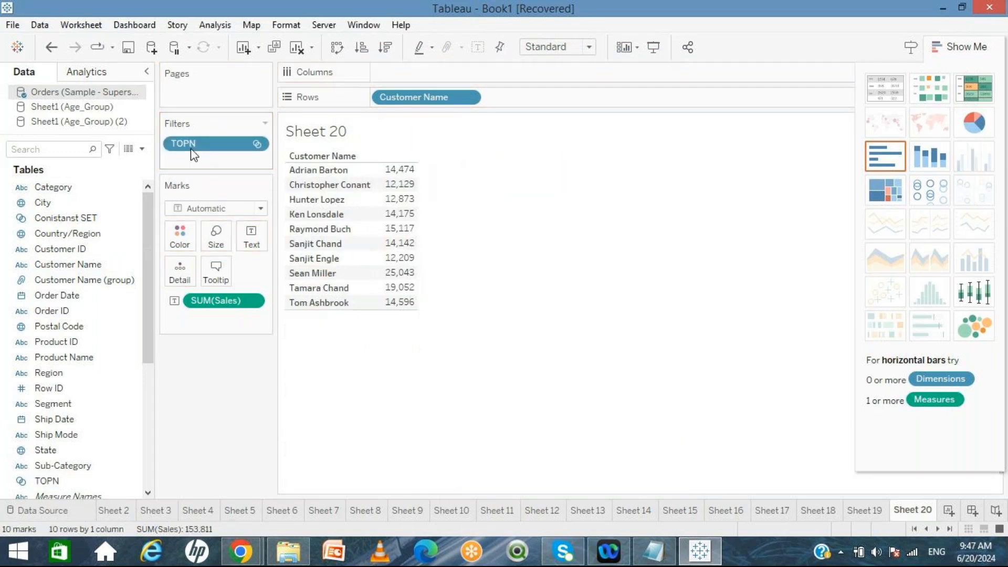
pyautogui.click(385, 48)
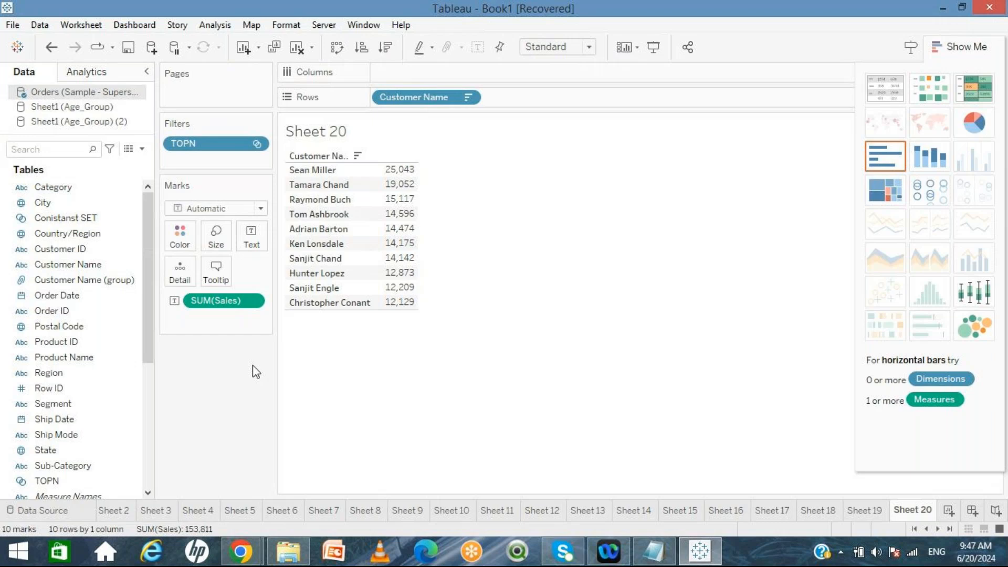
# Start another set from Customer Name, limited by field to the bottom 10 by the sum of Sales
pyautogui.rightClick(96, 260)
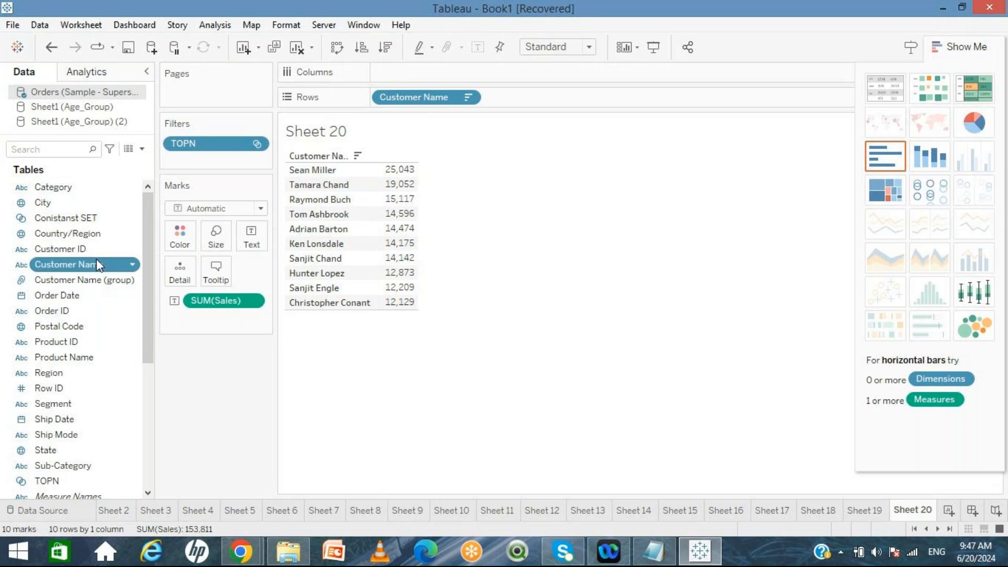
pyautogui.moveTo(152, 130)
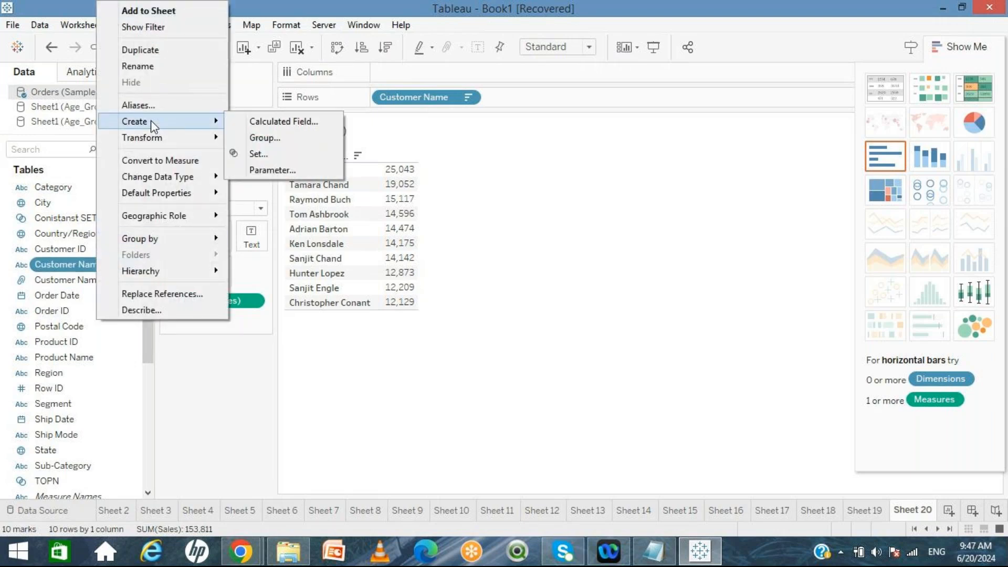
pyautogui.click(263, 153)
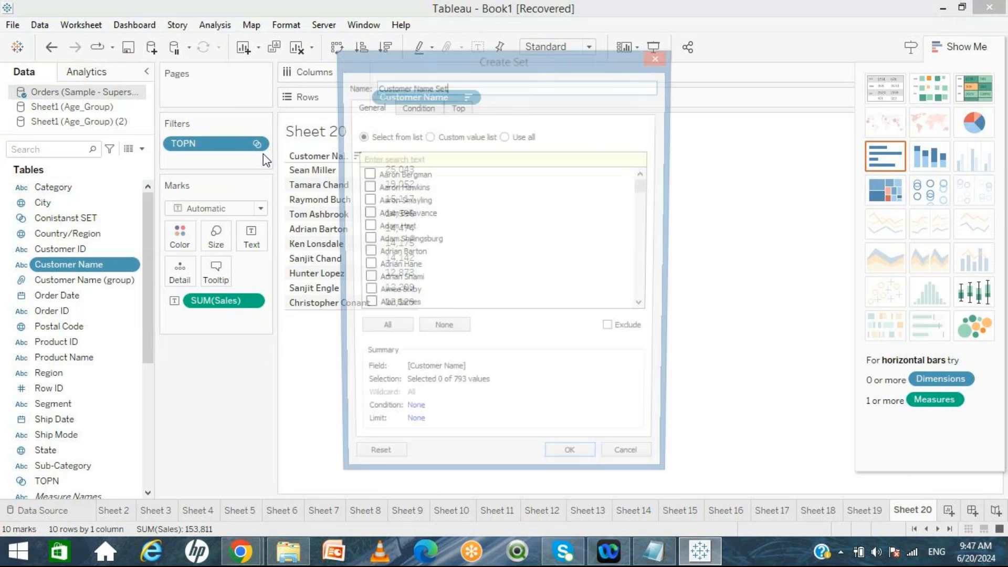
pyautogui.click(453, 107)
pyautogui.click(360, 144)
pyautogui.click(394, 165)
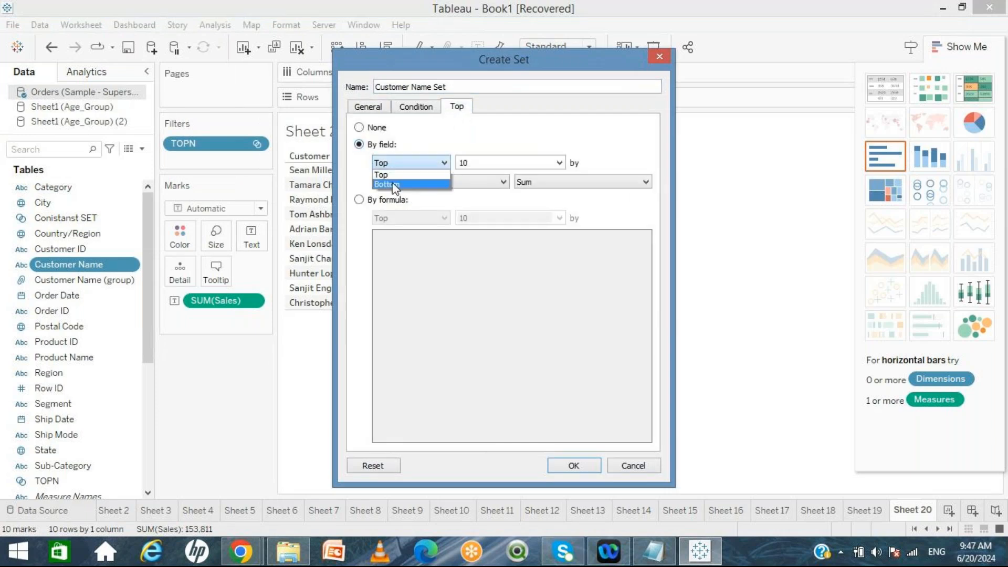
pyautogui.click(394, 184)
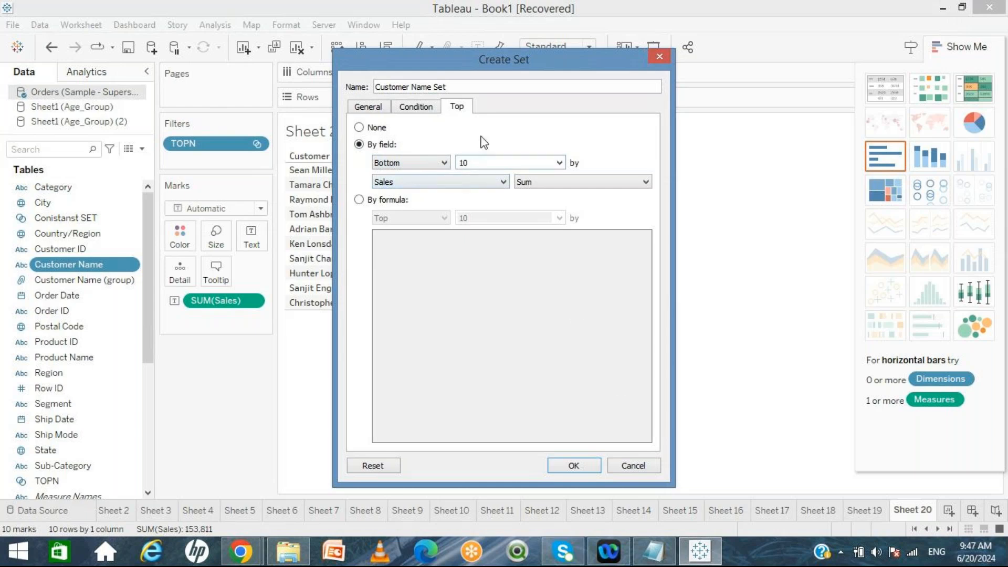
# Name the bottom-customer set BottomN and create it
pyautogui.click(463, 87)
pyautogui.press('BackSpace')
pyautogui.press('BackSpace')
pyautogui.press('BackSpace')
pyautogui.press('BackSpace')
pyautogui.press('BackSpace')
pyautogui.press('BackSpace')
pyautogui.press('BackSpace')
pyautogui.press('BackSpace')
pyautogui.press('BackSpace')
pyautogui.press('BackSpace')
pyautogui.press('BackSpace')
pyautogui.press('BackSpace')
pyautogui.press('BackSpace')
pyautogui.press('BackSpace')
pyautogui.press('BackSpace')
pyautogui.press('BackSpace')
pyautogui.press('BackSpace')
pyautogui.write('BottomN')
pyautogui.click(578, 466)
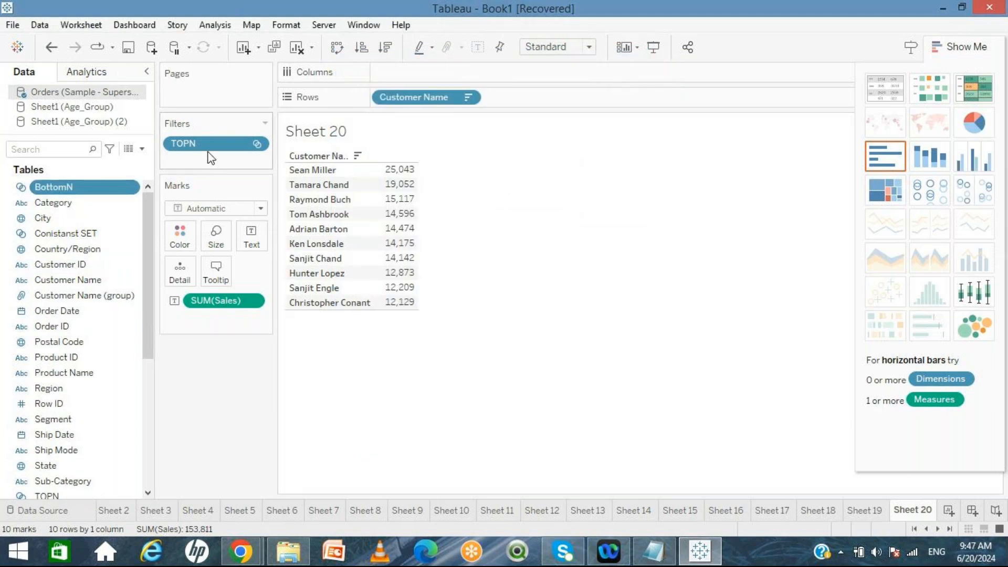
# Add a new worksheet and build a table of Sales by Customer Name
pyautogui.click(949, 511)
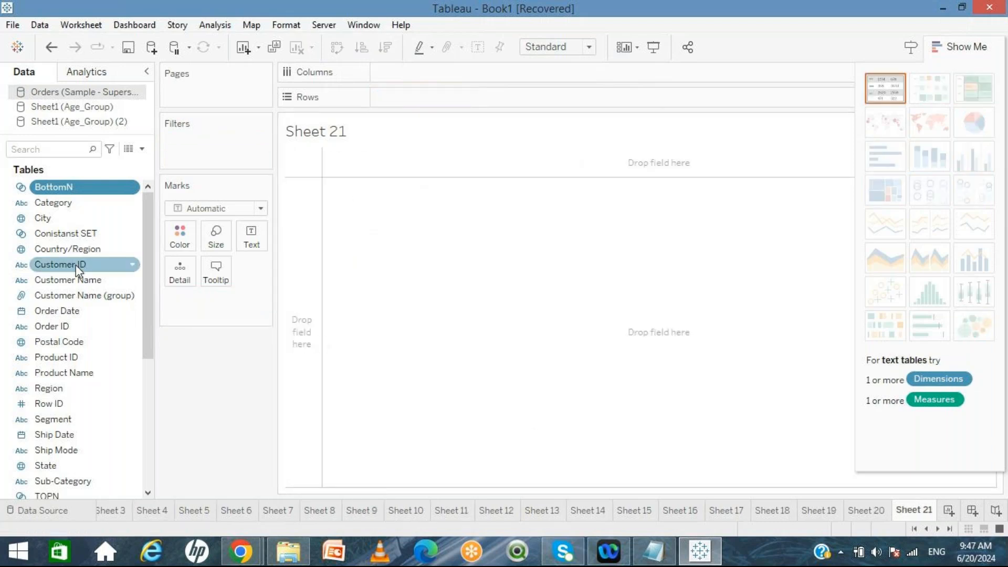
pyautogui.doubleClick(68, 280)
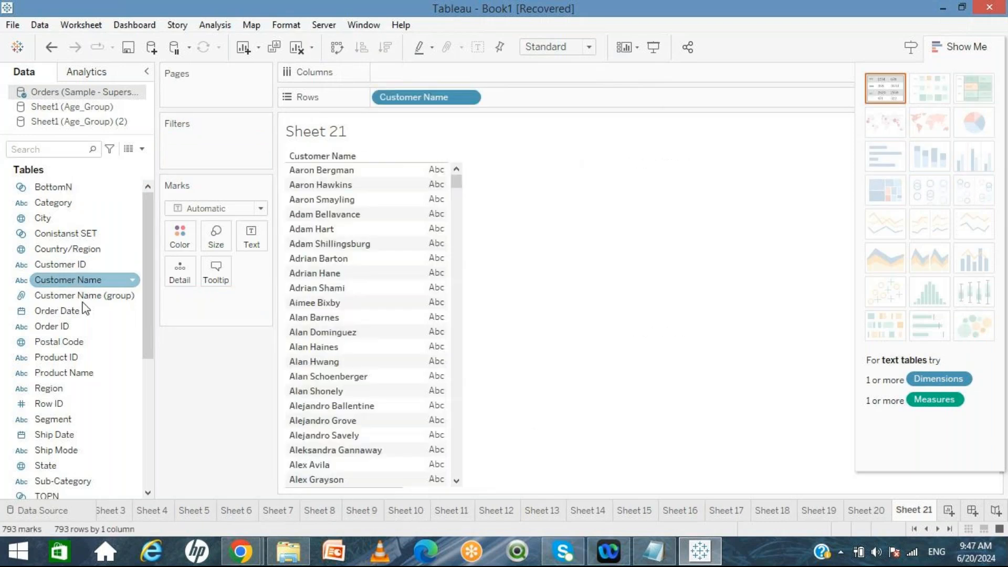
pyautogui.click(150, 427)
pyautogui.click(56, 420)
pyautogui.doubleClick(56, 420)
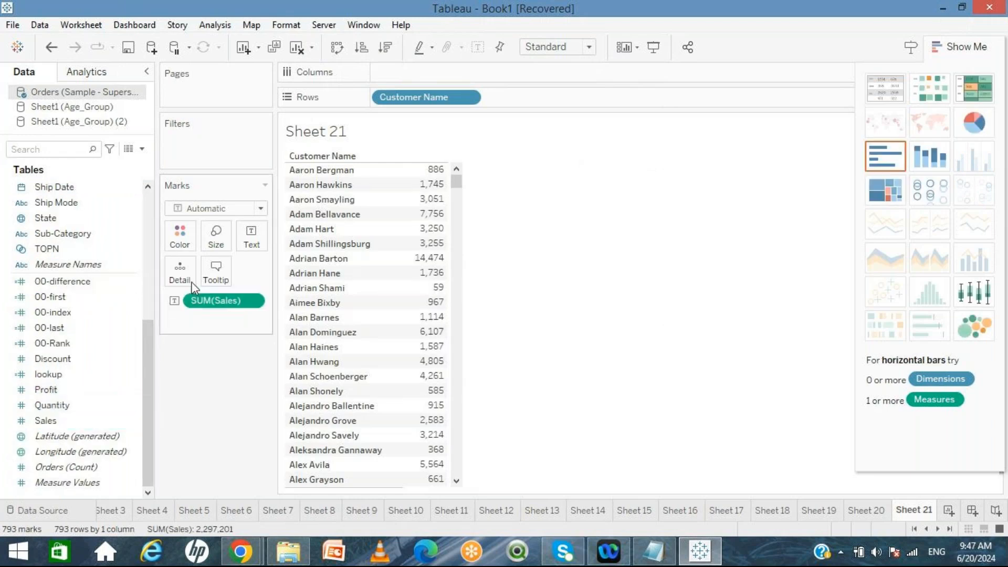
# Filter the Sheet 21 table by the BottomN set and sort the customers by Sales in descending order
pyautogui.click(147, 202)
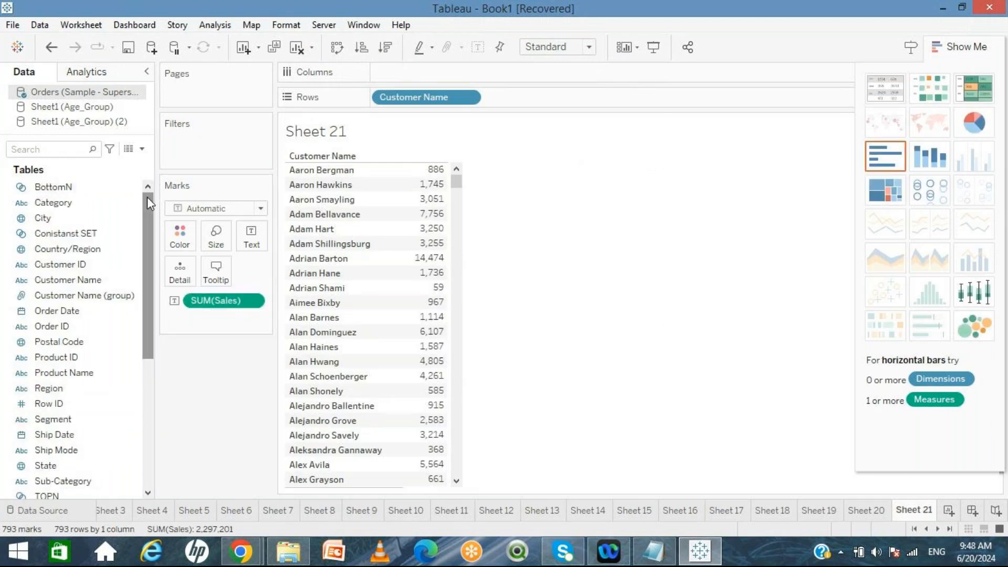
pyautogui.moveTo(98, 193); pyautogui.dragTo(204, 165)
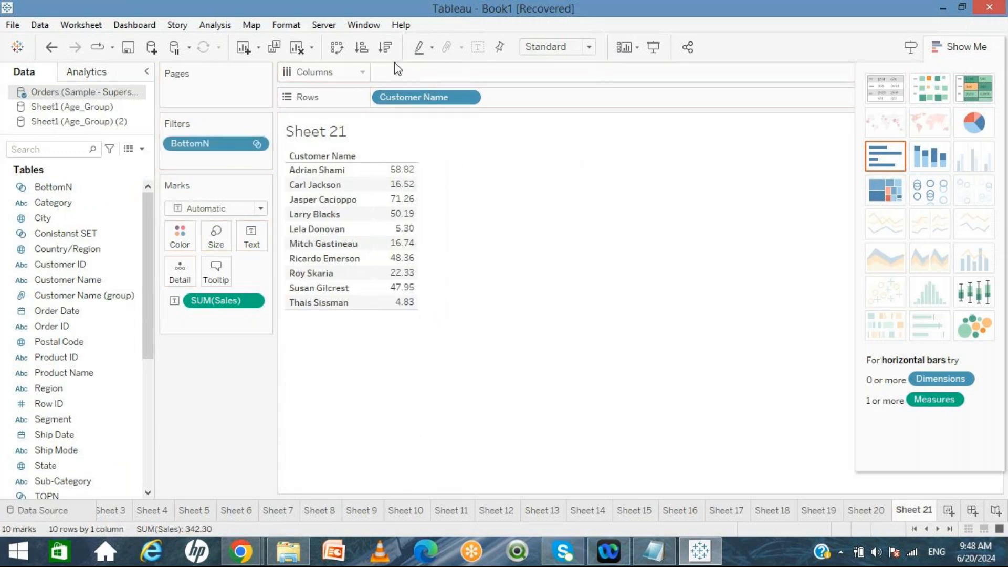
pyautogui.click(385, 47)
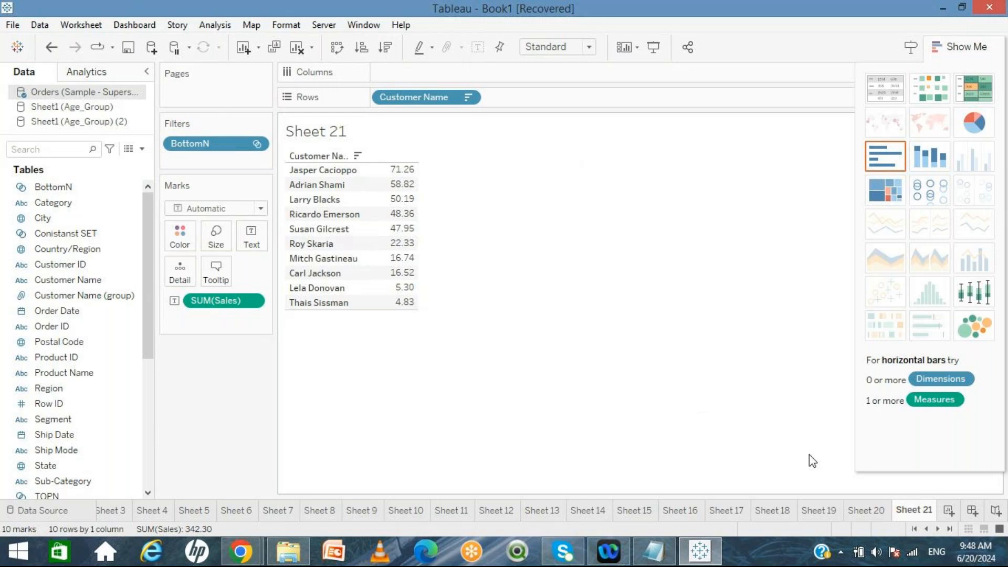
# Compare with the top customers on Sheet 20, and re-sort the Sheet 21 customers by Sales in ascending order
pyautogui.click(861, 505)
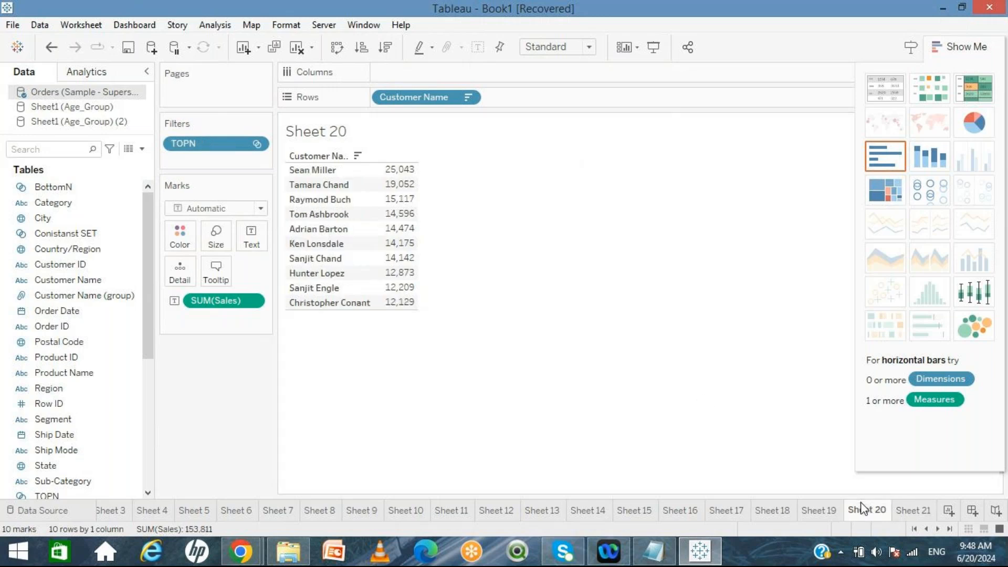
pyautogui.click(907, 510)
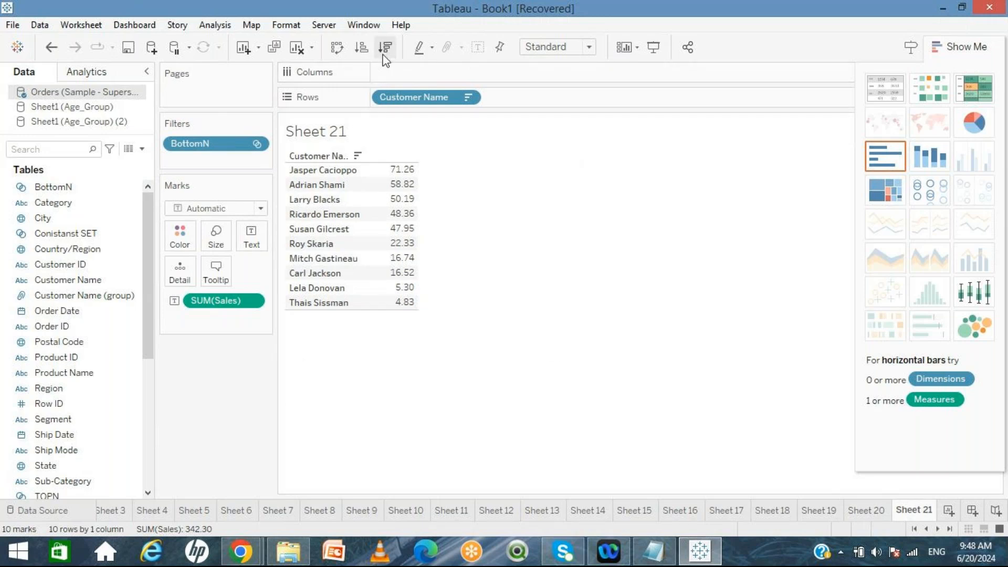
pyautogui.click(362, 52)
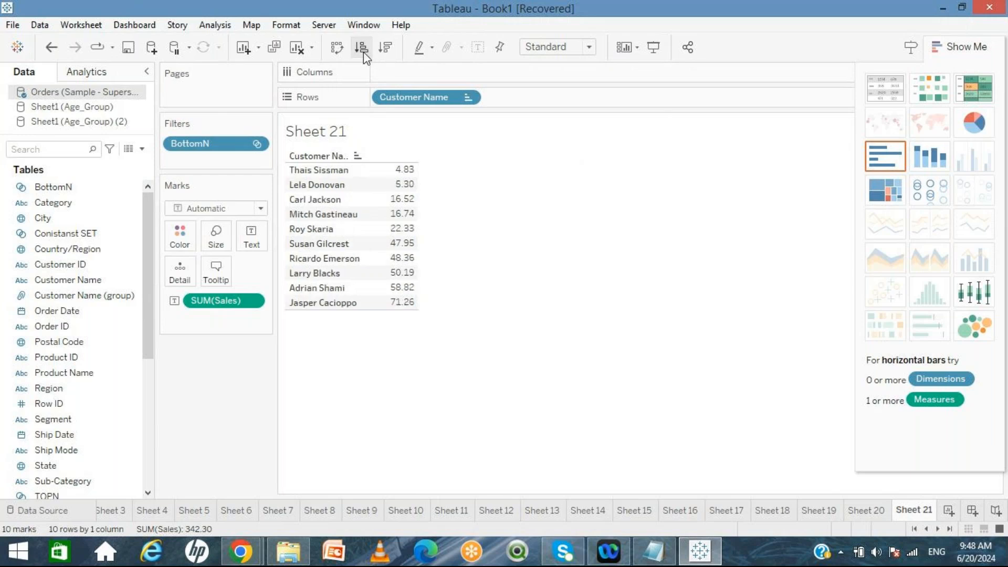
# Convert the Sheet 20 table of top customers to horizontal bars and sort them by Sales in descending order
pyautogui.click(876, 512)
pyautogui.moveTo(891, 517)
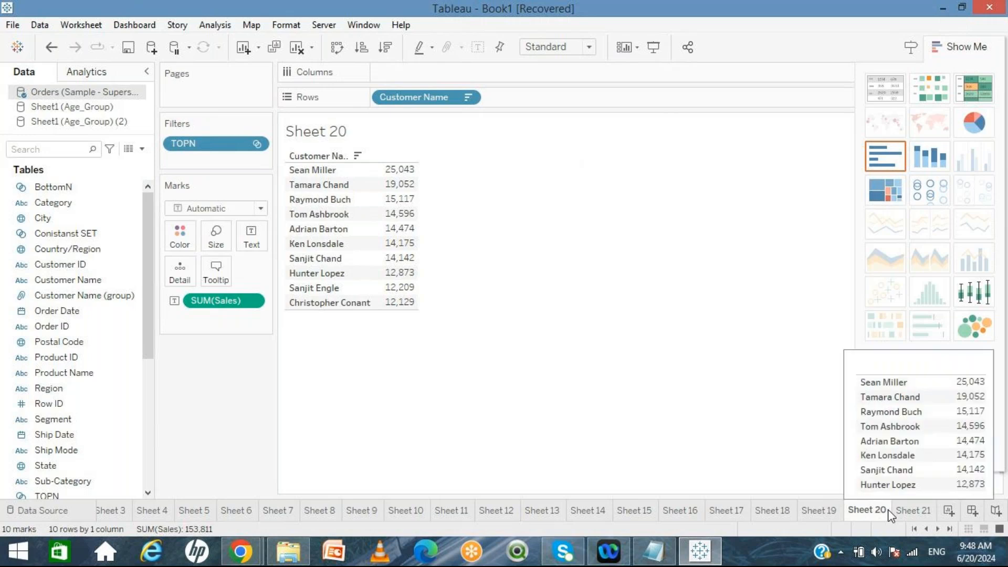
pyautogui.click(910, 512)
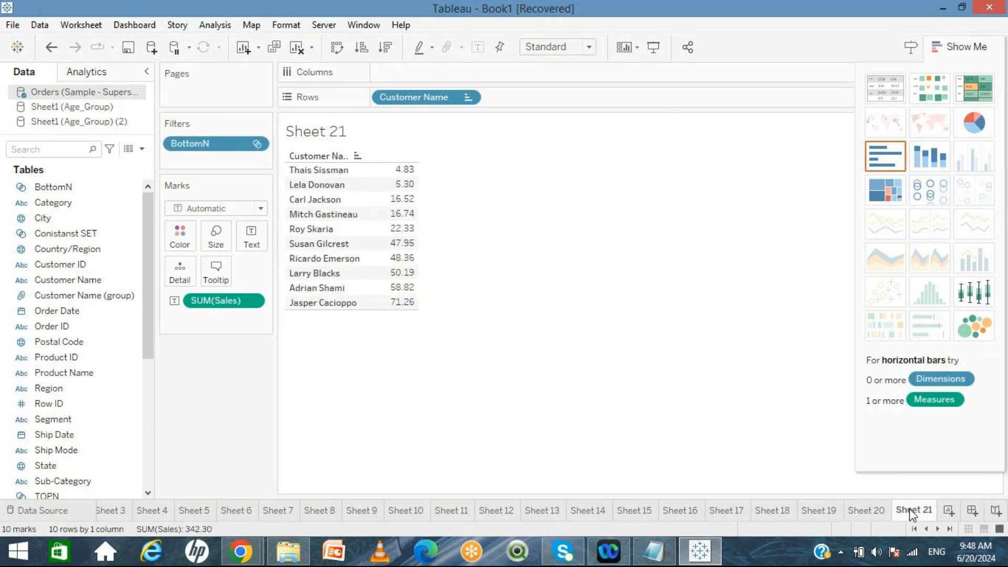
pyautogui.click(882, 512)
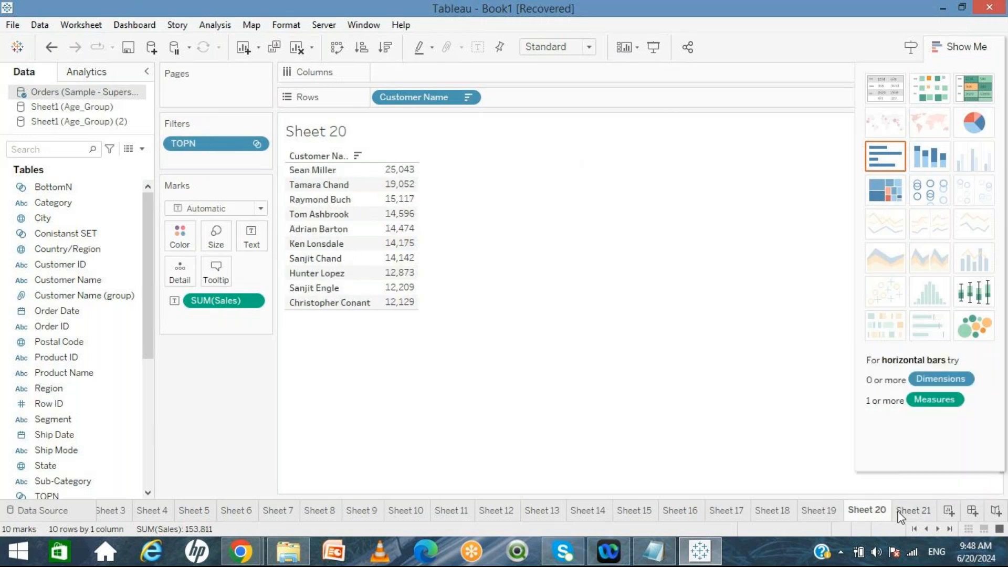
pyautogui.click(906, 512)
pyautogui.click(866, 511)
pyautogui.click(881, 151)
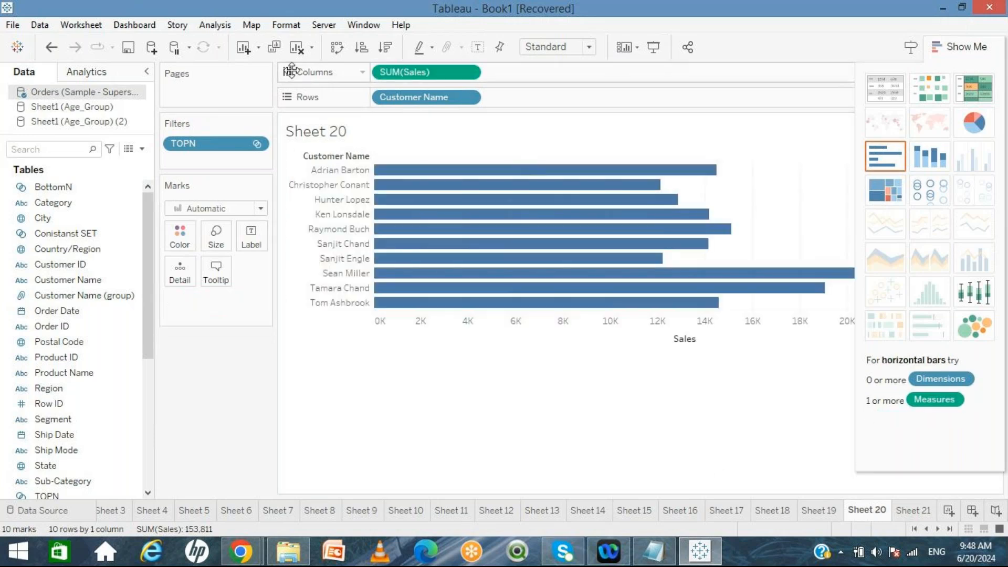
pyautogui.click(387, 48)
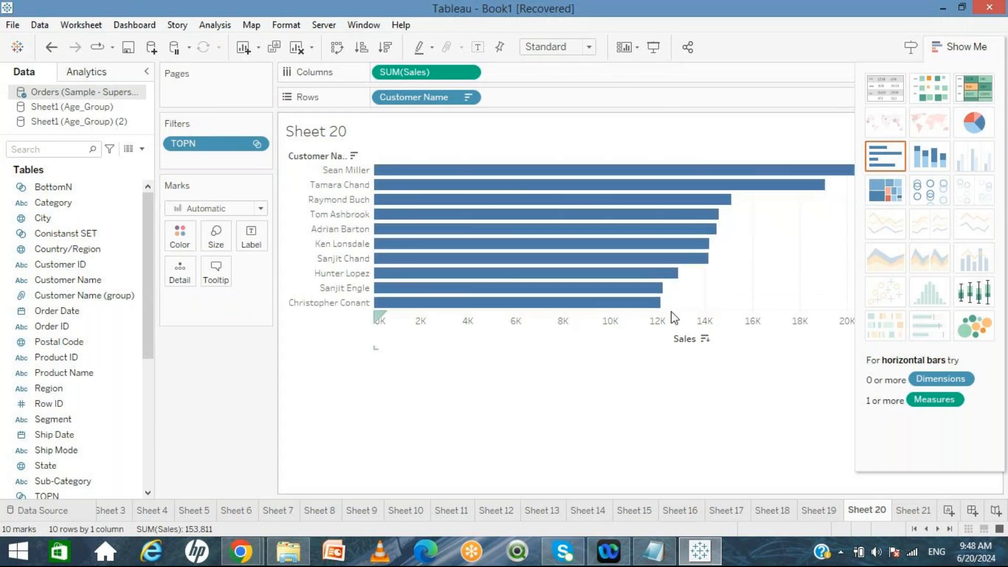
# Convert the Sheet 21 table of bottom customers to horizontal bars sorted descending by Sales, and compare it with Sheet 20
pyautogui.click(908, 510)
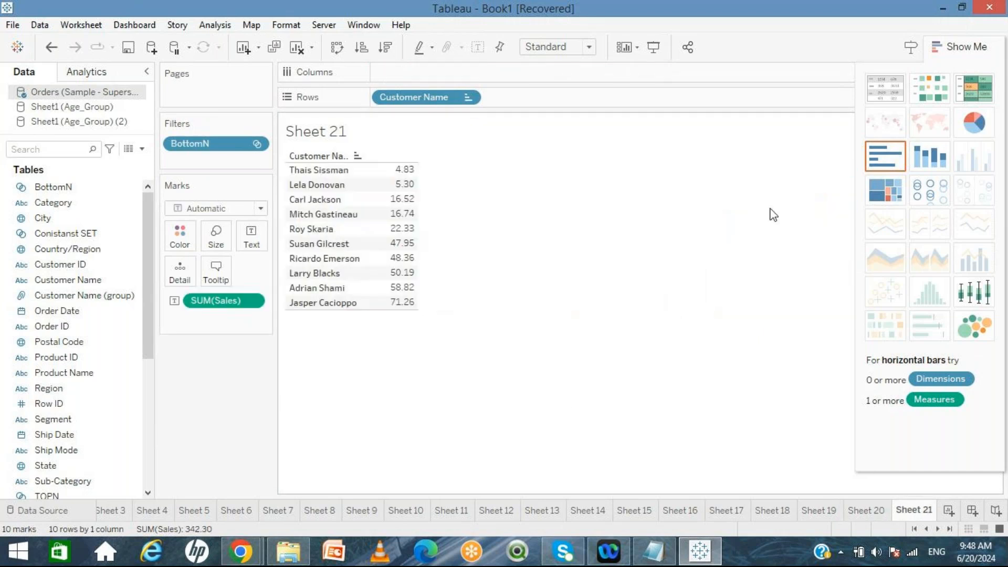
pyautogui.click(899, 158)
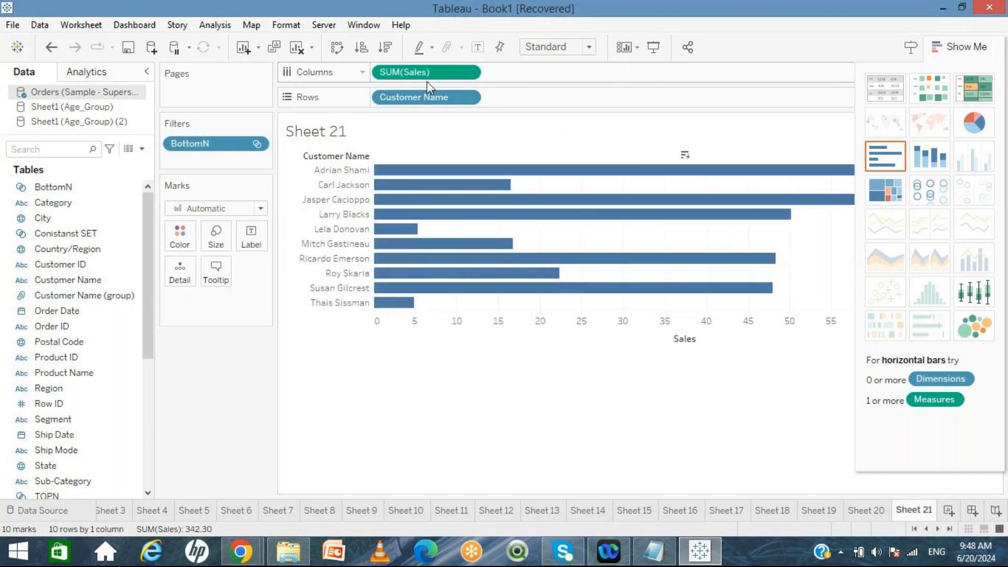
pyautogui.click(380, 52)
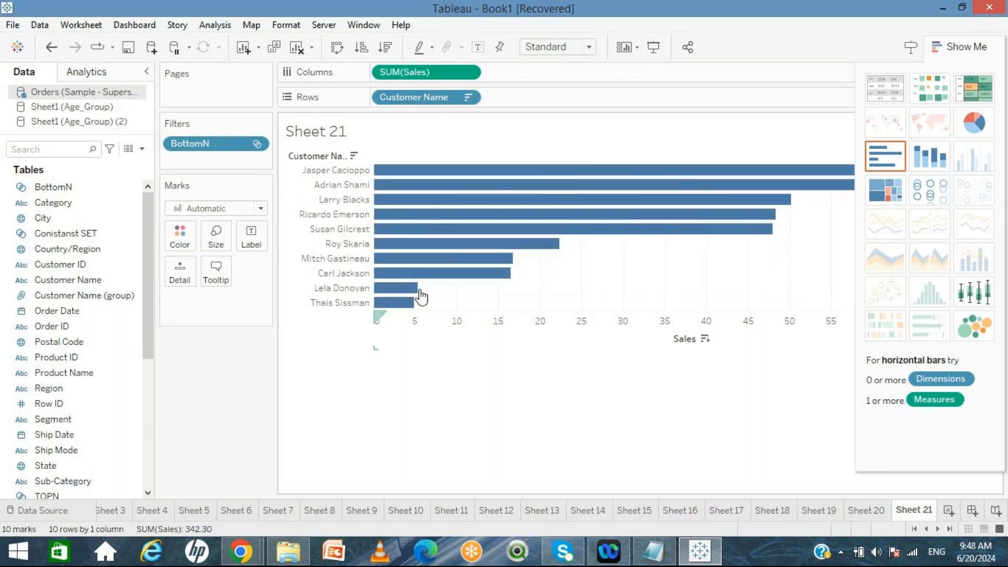
pyautogui.click(869, 513)
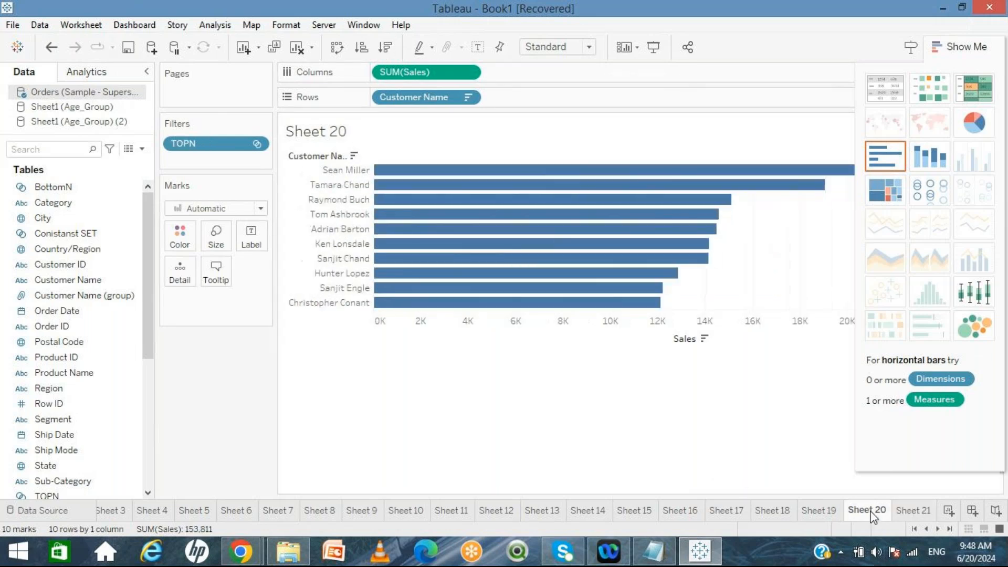
pyautogui.click(900, 509)
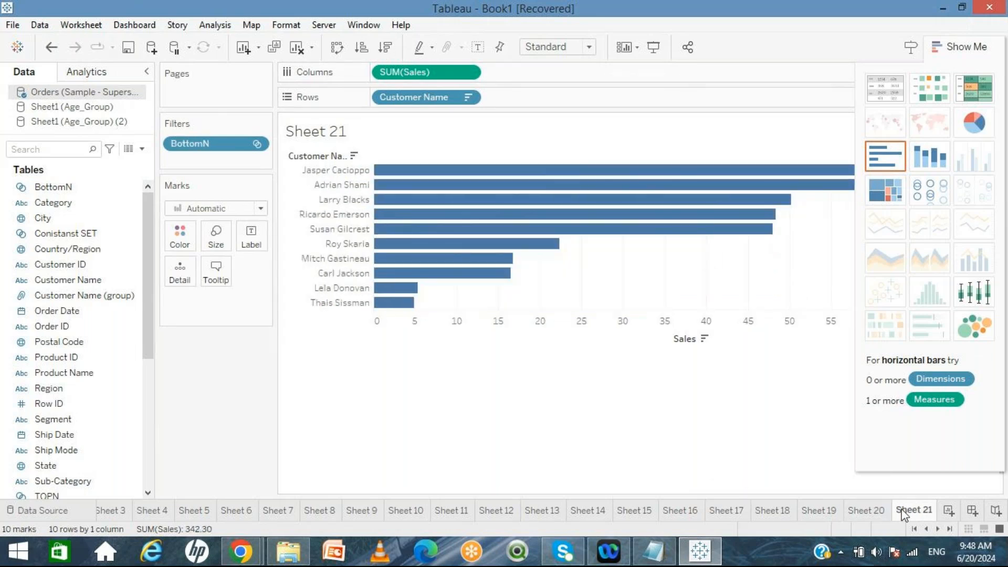
# Add a new worksheet and start a combined set from the TOPN set
pyautogui.click(949, 511)
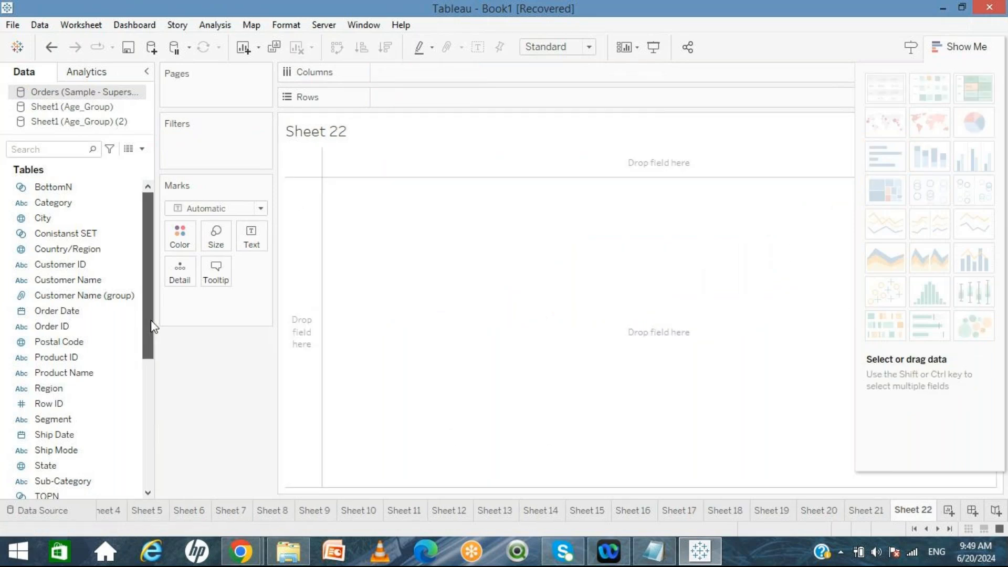
pyautogui.click(63, 481)
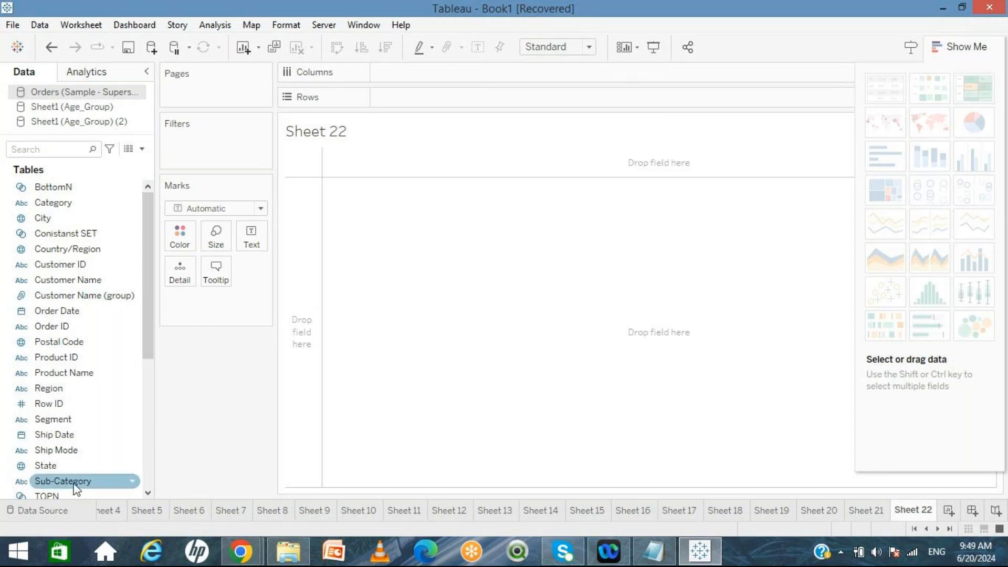
pyautogui.click(67, 496)
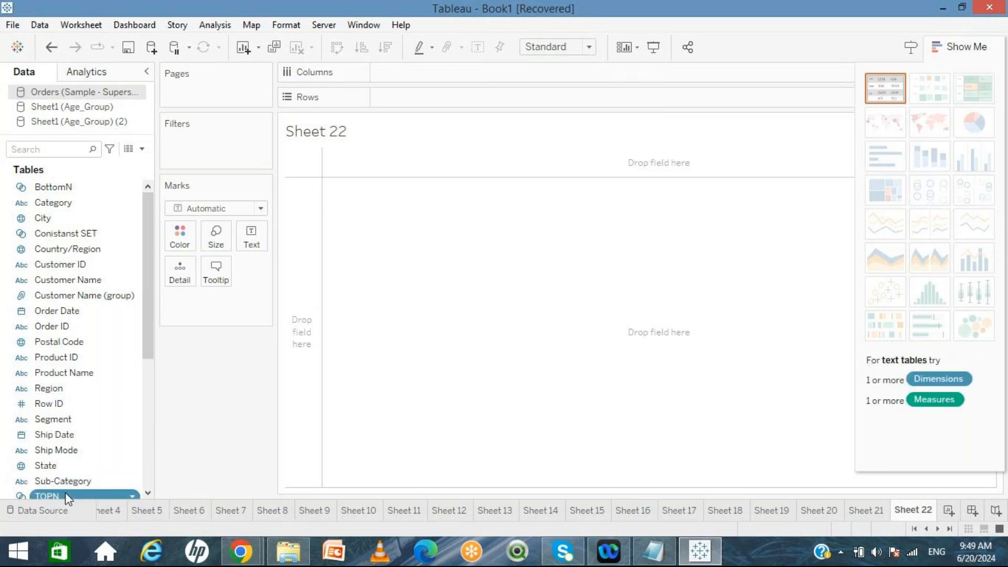
pyautogui.keyDown('ctrl'); pyautogui.click(58, 190); pyautogui.keyUp('ctrl')
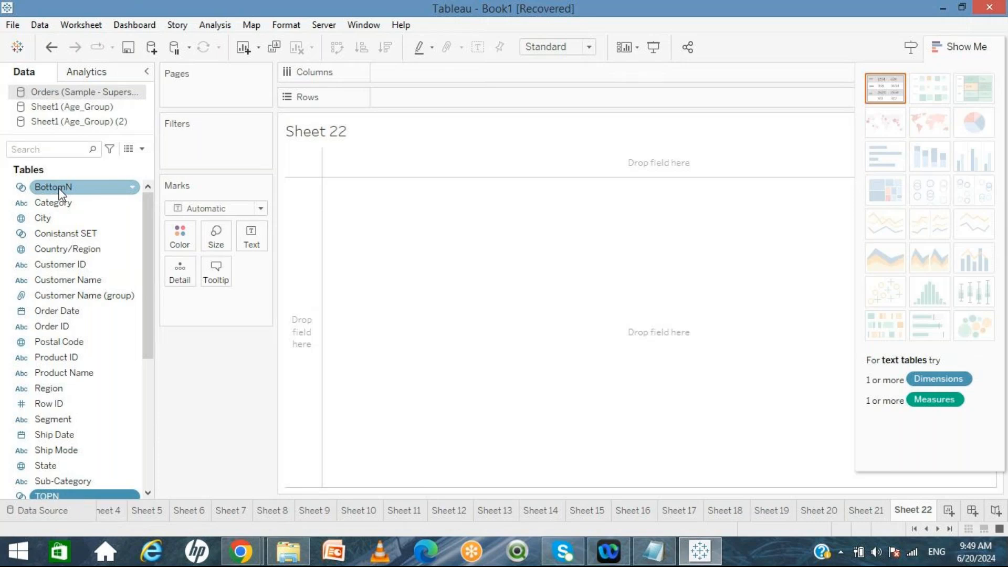
pyautogui.rightClick(76, 495)
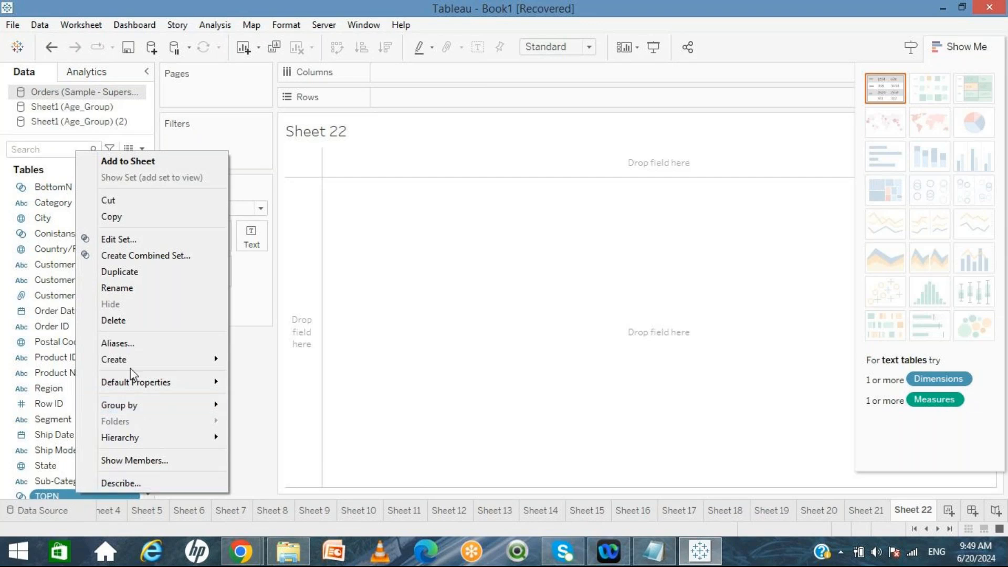
pyautogui.moveTo(134, 366)
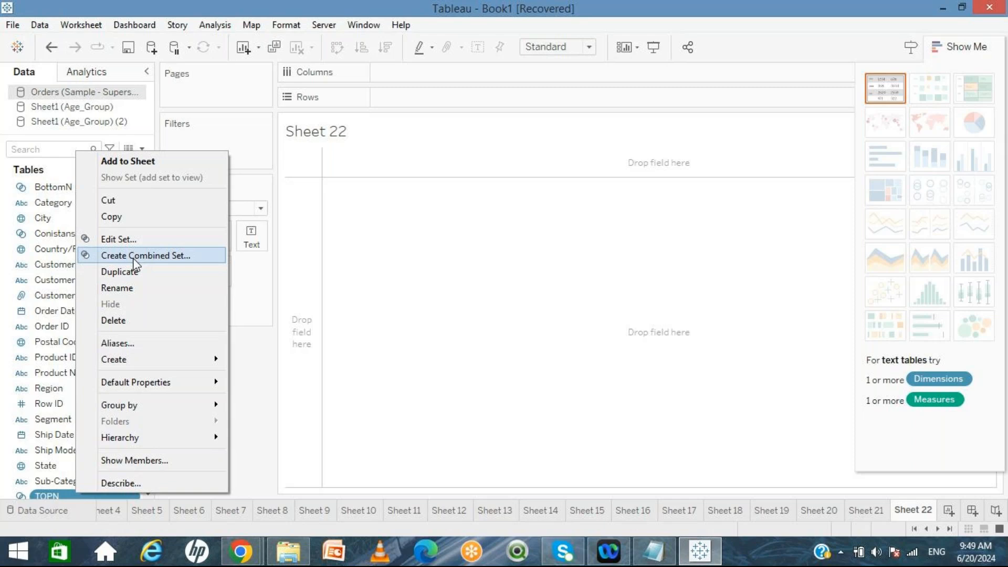
pyautogui.click(134, 258)
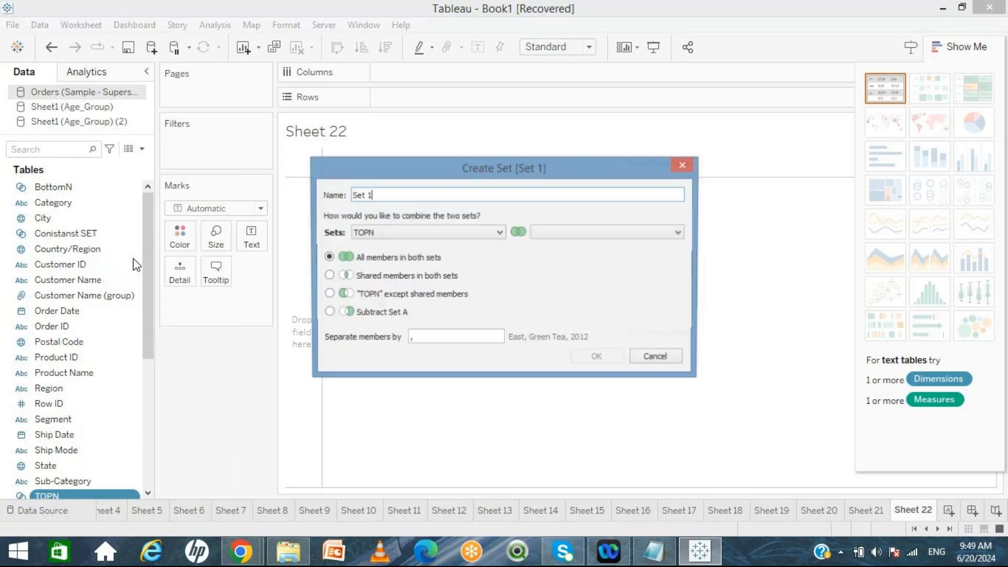
# Name the combined set TOP/Bottom and choose BottomN as the second set alongside TOPN
pyautogui.press('BackSpace')
pyautogui.press('BackSpace')
pyautogui.press('BackSpace')
pyautogui.press('BackSpace')
pyautogui.press('BackSpace')
pyautogui.write('TOP/Bottom')
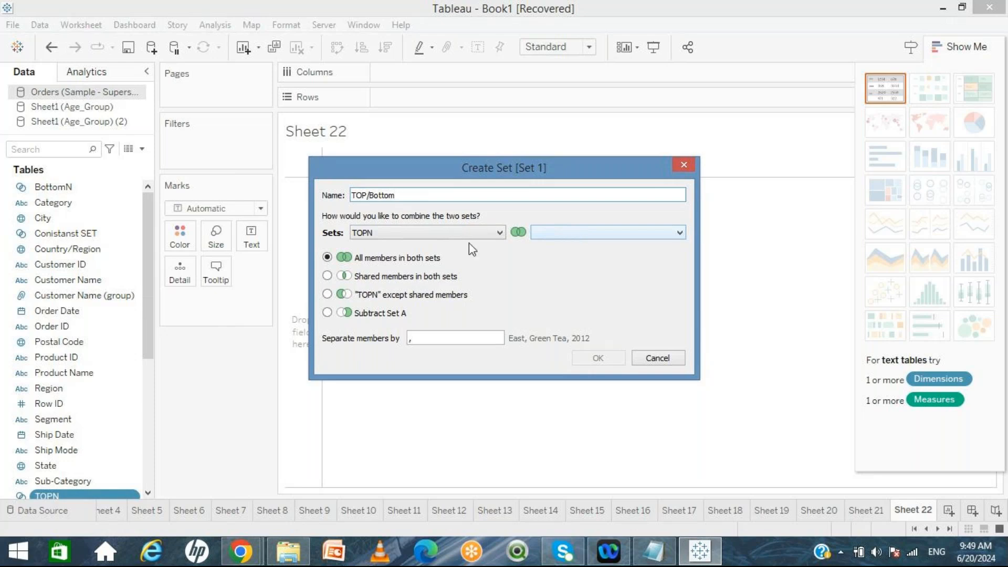
pyautogui.click(549, 234)
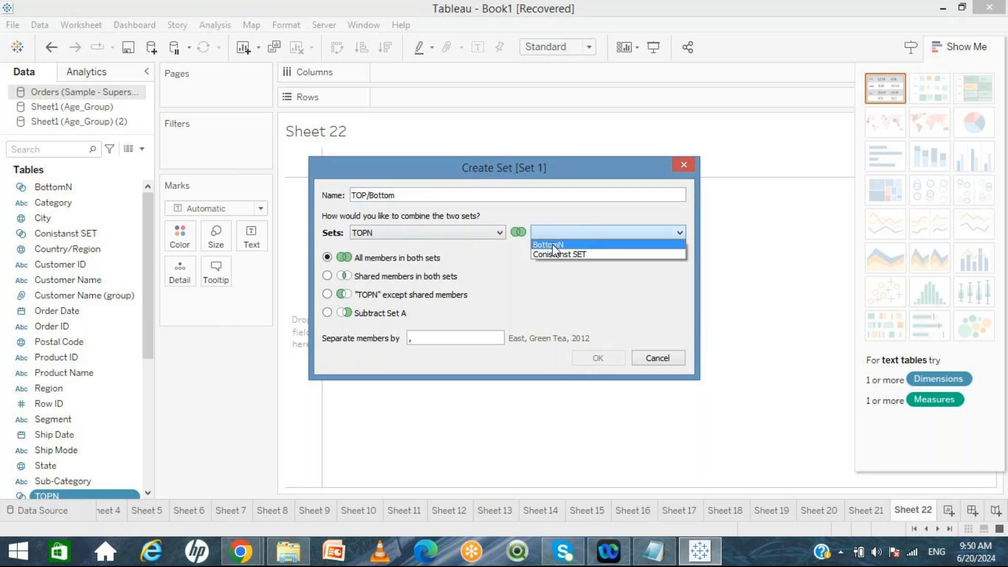
pyautogui.click(552, 245)
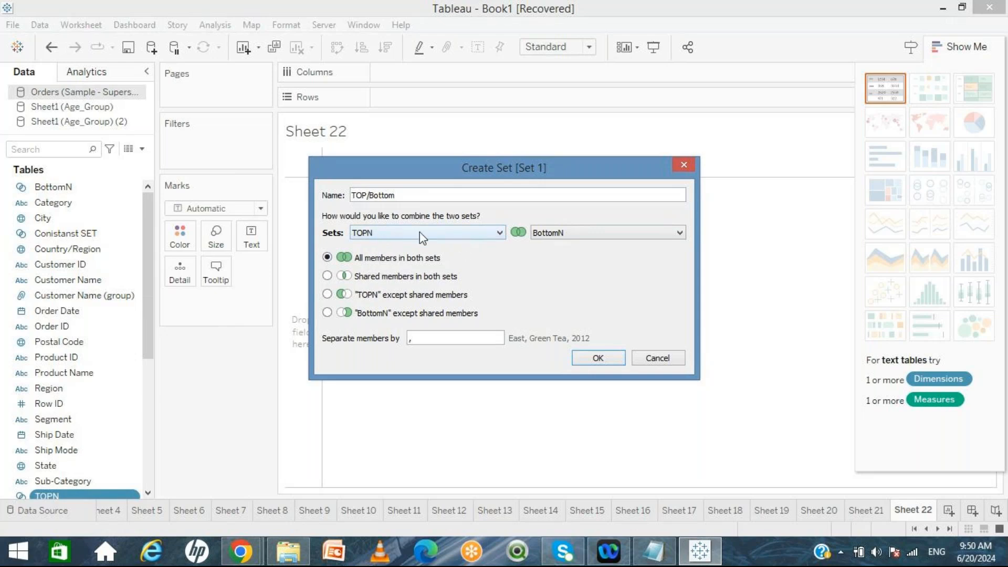
# Review the combination options, keep all members in both sets, and create the combined set
pyautogui.click(327, 276)
pyautogui.click(327, 294)
pyautogui.click(326, 313)
pyautogui.click(328, 258)
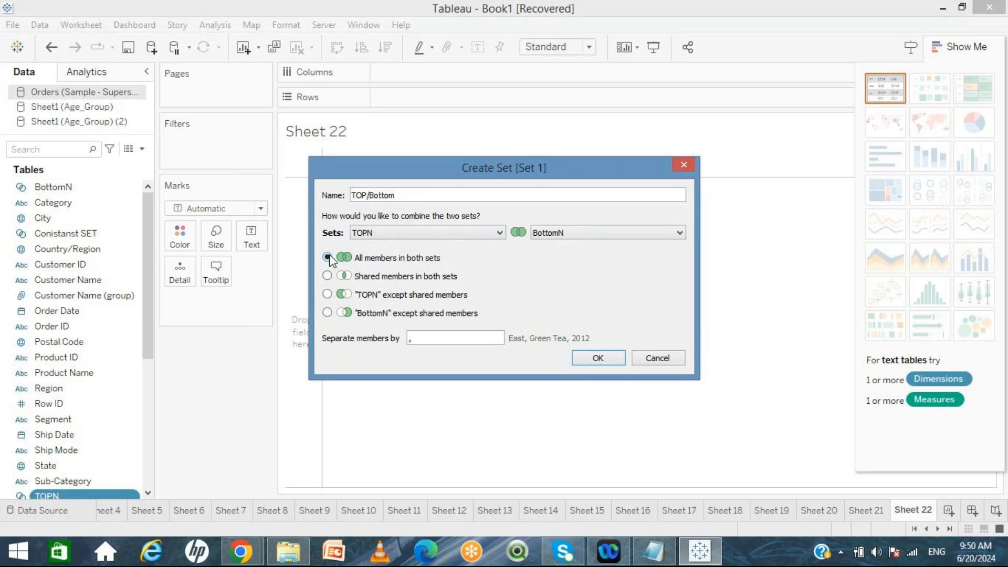
pyautogui.click(593, 359)
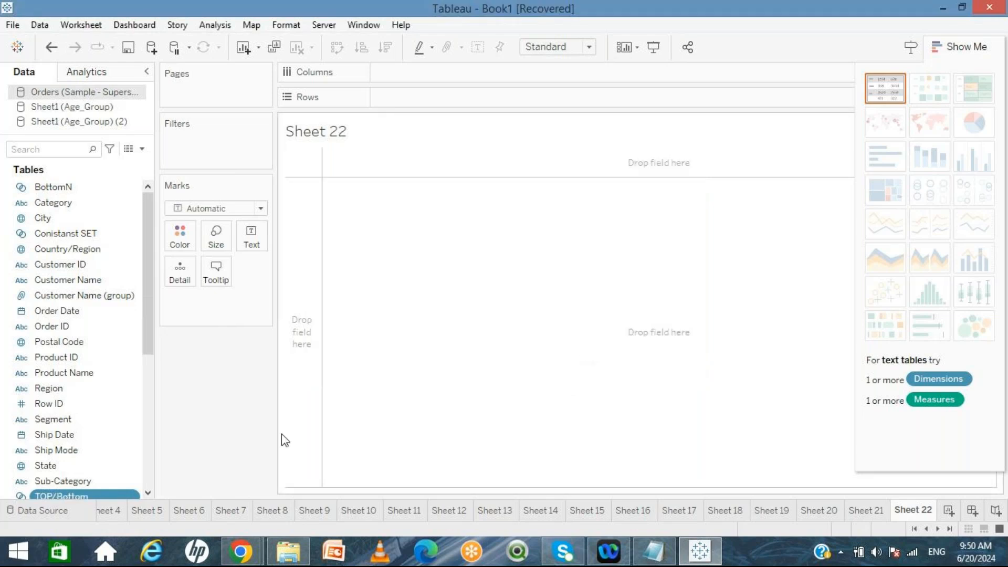
# Build a table of Sales by Customer Name on Sheet 22
pyautogui.click(149, 493)
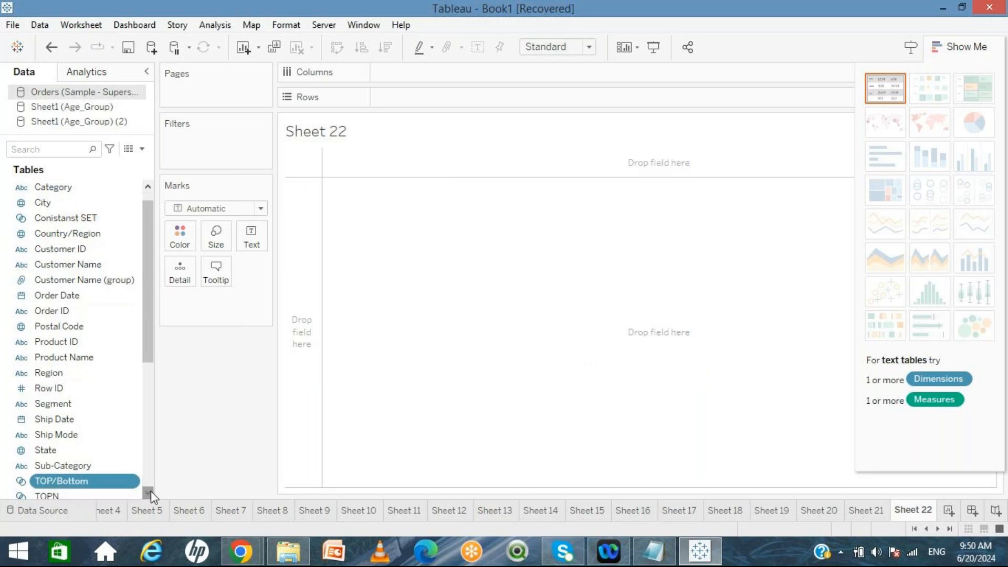
pyautogui.click(149, 493)
pyautogui.click(149, 493)
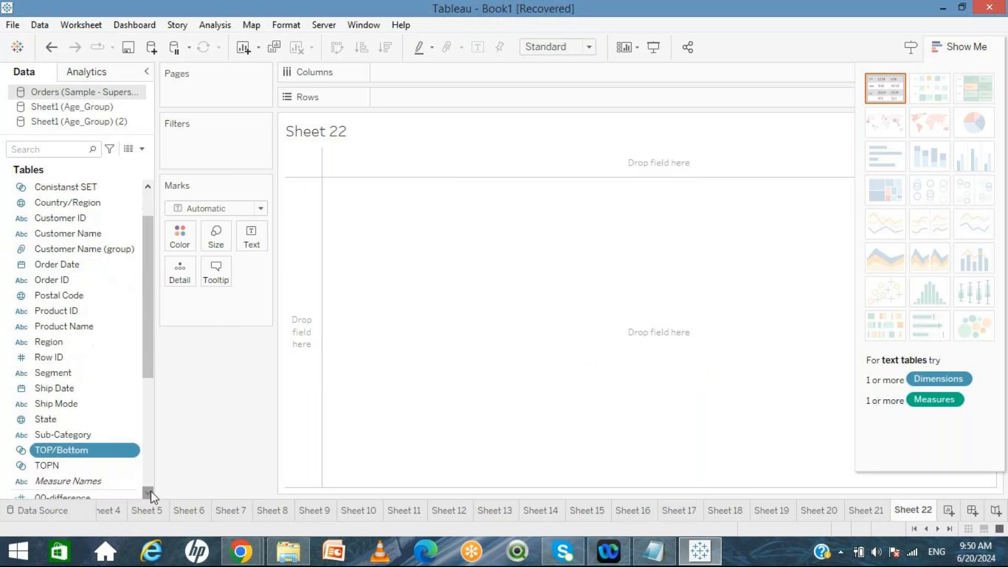
pyautogui.doubleClick(81, 234)
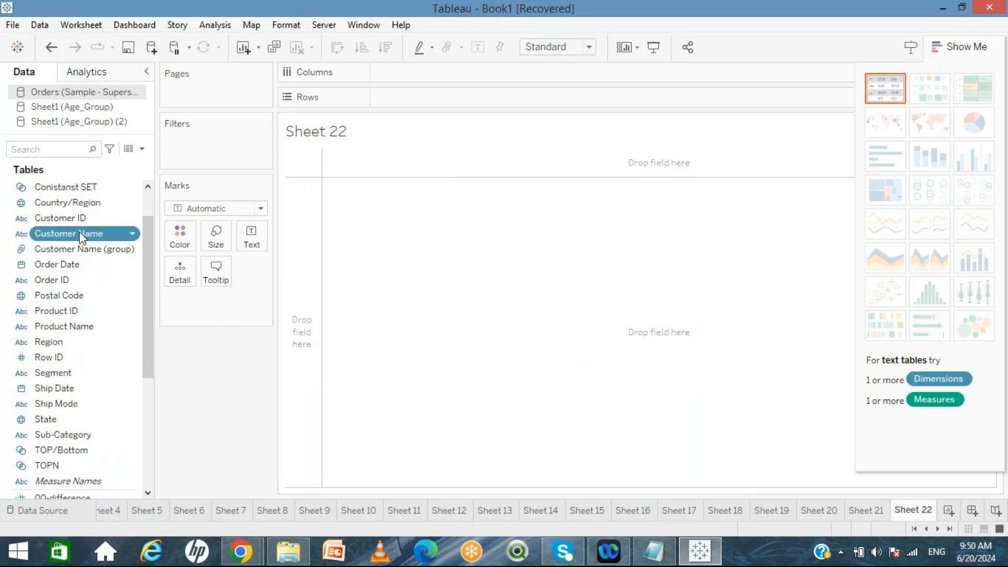
pyautogui.click(147, 473)
pyautogui.doubleClick(52, 420)
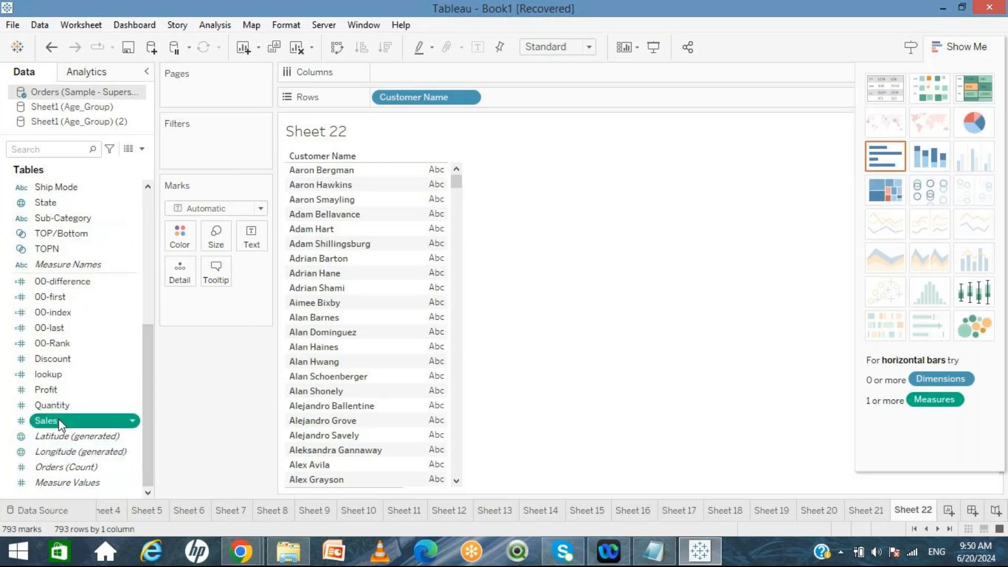
# Filter the customer sales table on Sheet 22 by the TOP/Bottom set
pyautogui.click(148, 204)
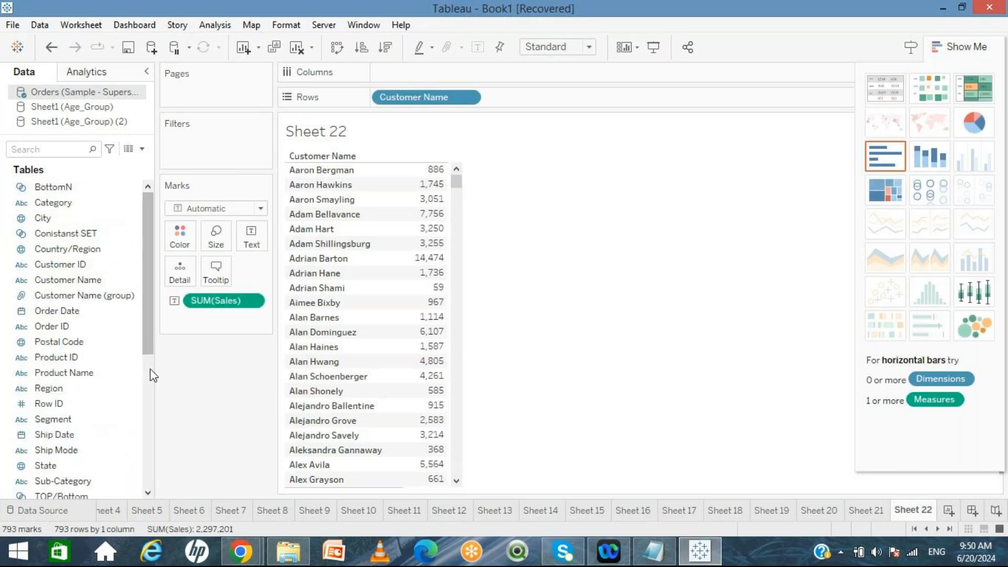
pyautogui.moveTo(148, 341); pyautogui.dragTo(149, 365)
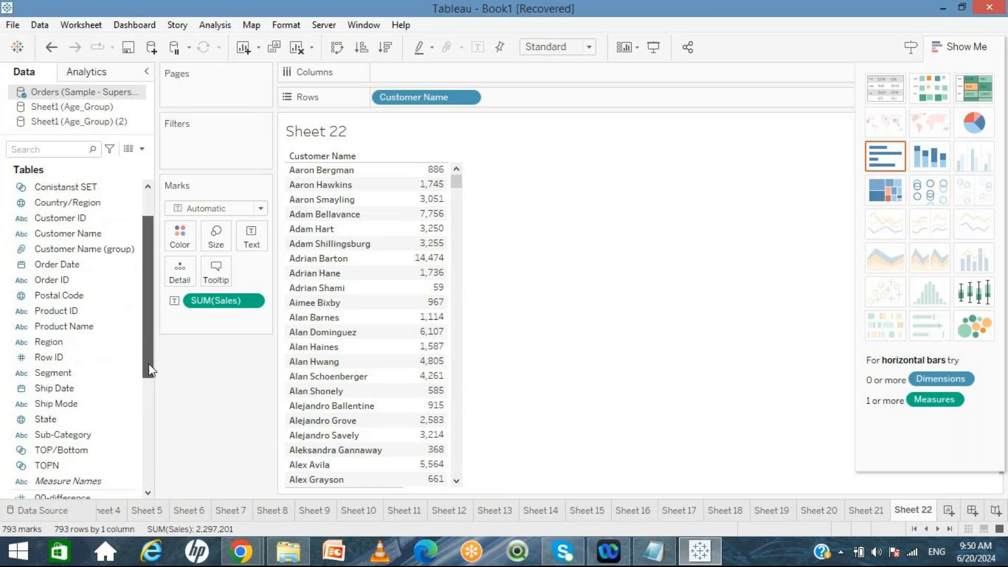
pyautogui.click(69, 450)
pyautogui.moveTo(71, 454); pyautogui.dragTo(213, 158)
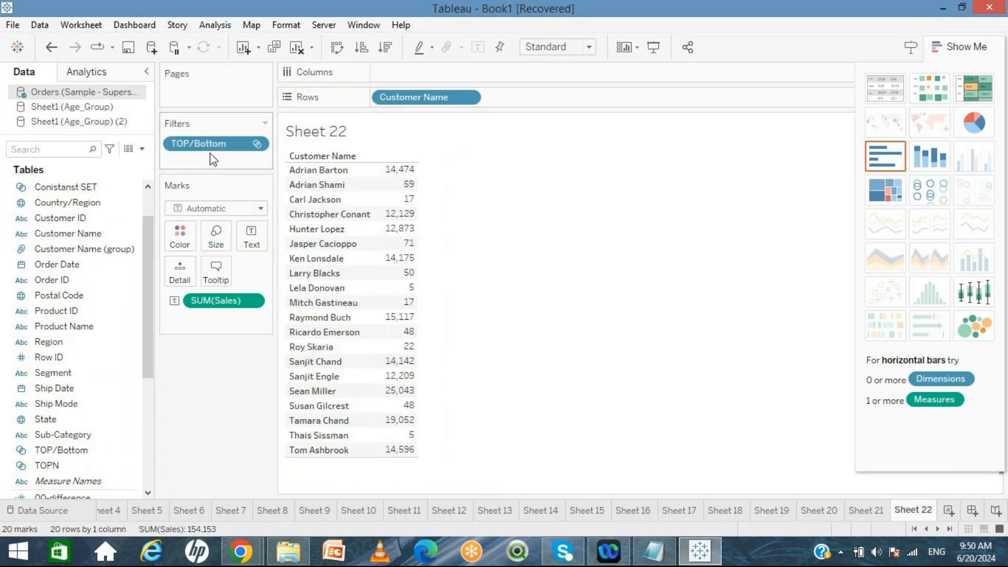
# Sort the customers in the table by sales in descending, ascending and again descending order
pyautogui.click(380, 50)
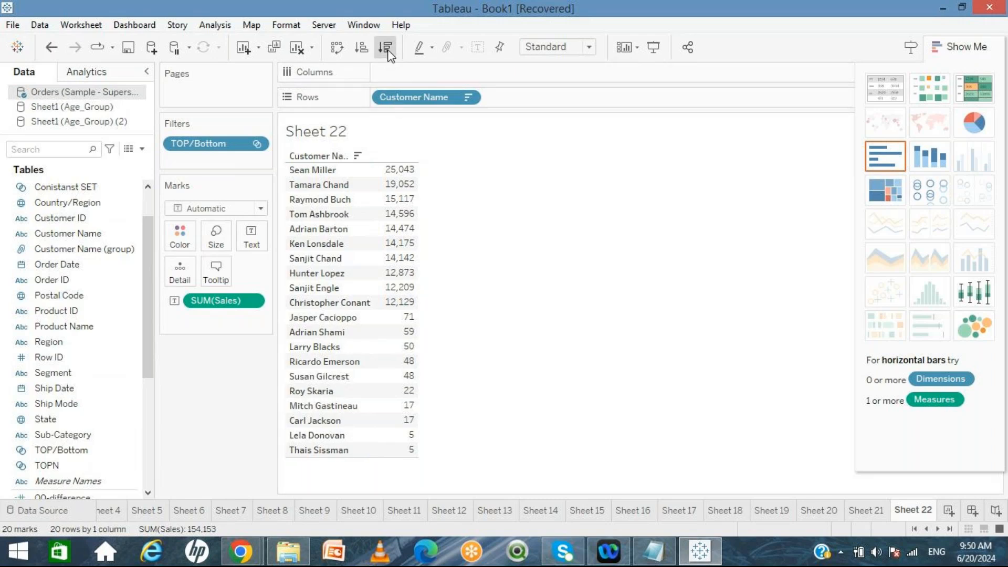
pyautogui.click(364, 51)
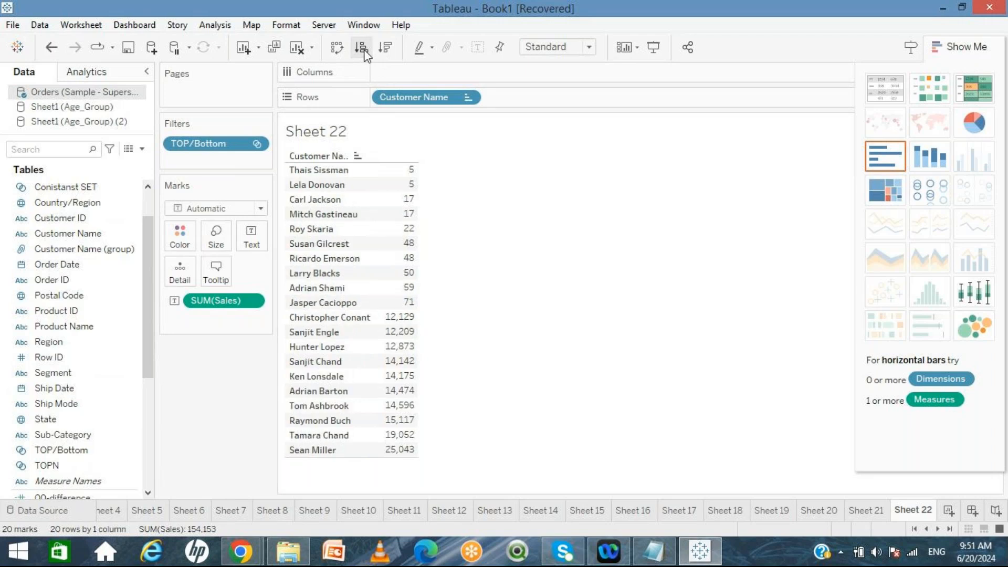
pyautogui.click(388, 48)
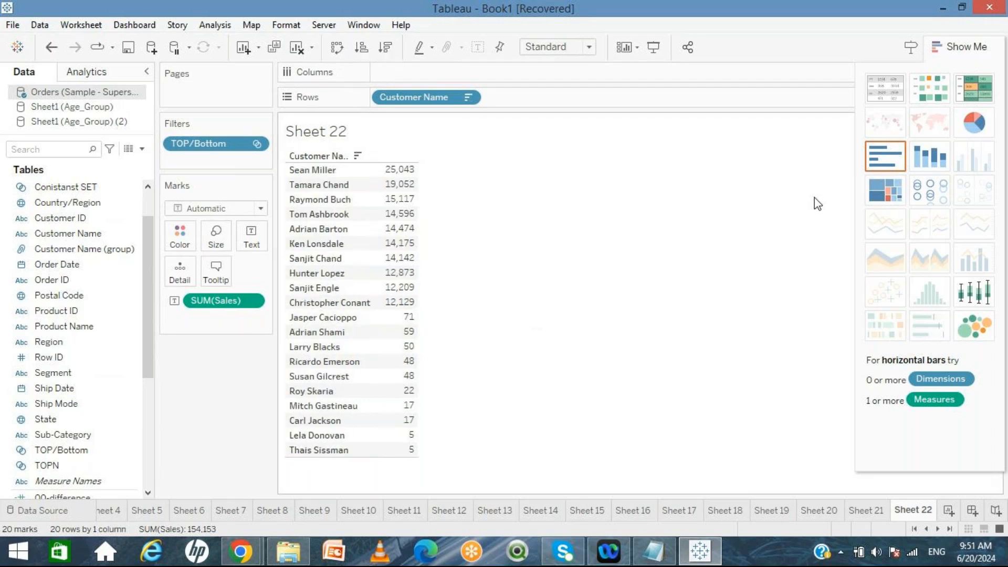
# Convert the table to a horizontal bar chart and sort the customers by descending sales
pyautogui.click(876, 166)
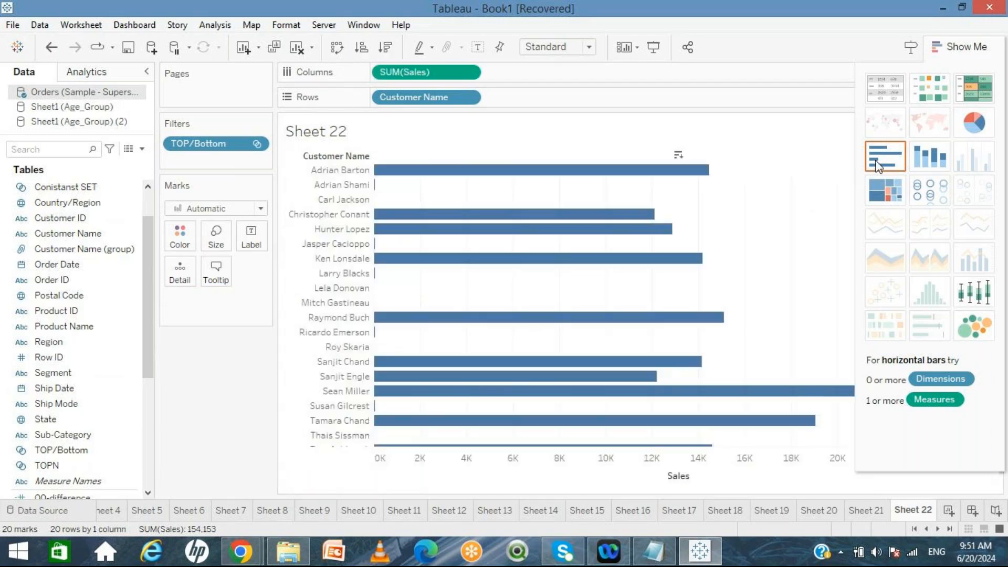
pyautogui.click(387, 47)
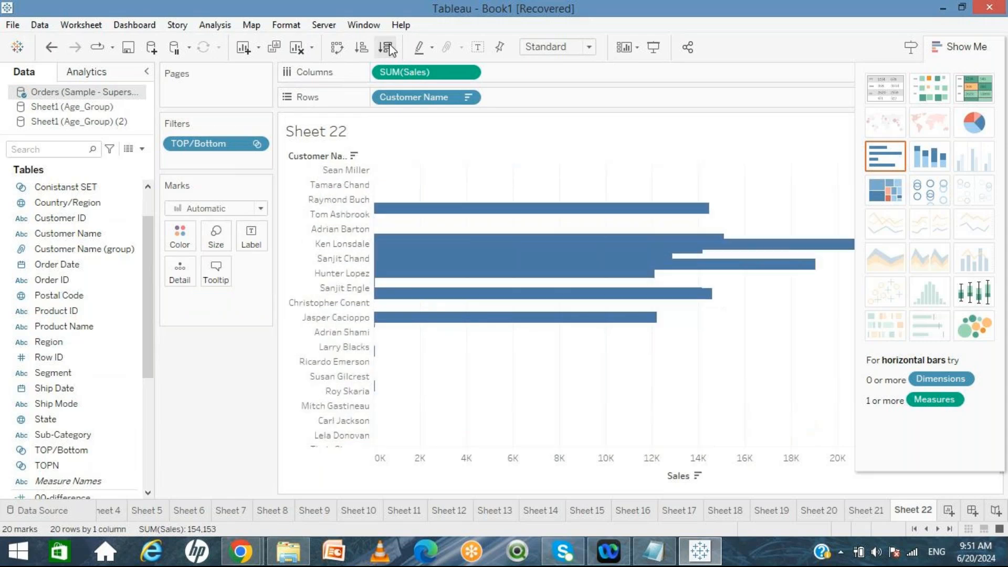
pyautogui.click(957, 52)
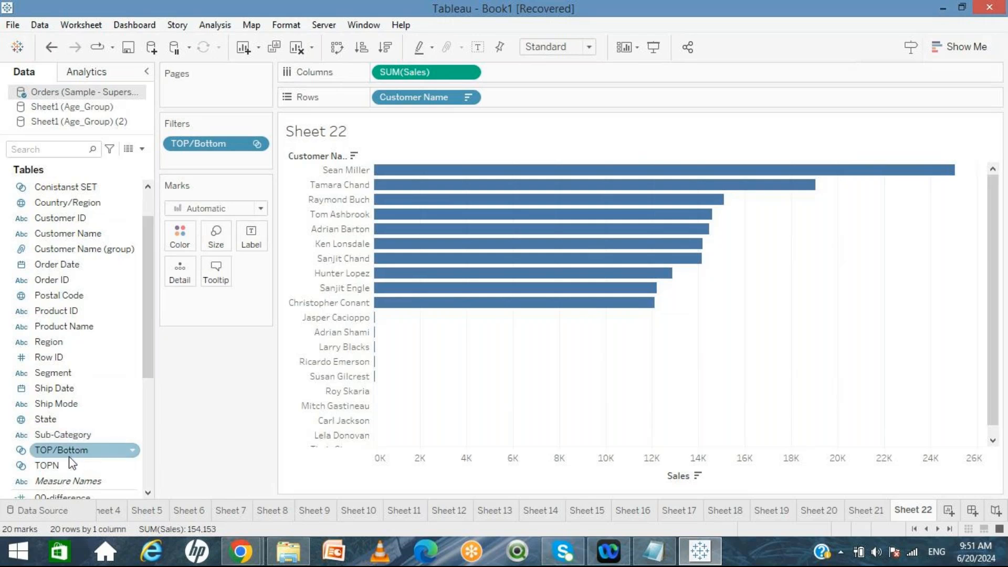
# Try colouring the bars by the TOP/Bottom set, and remove that colouring again
pyautogui.moveTo(68, 452); pyautogui.dragTo(180, 244)
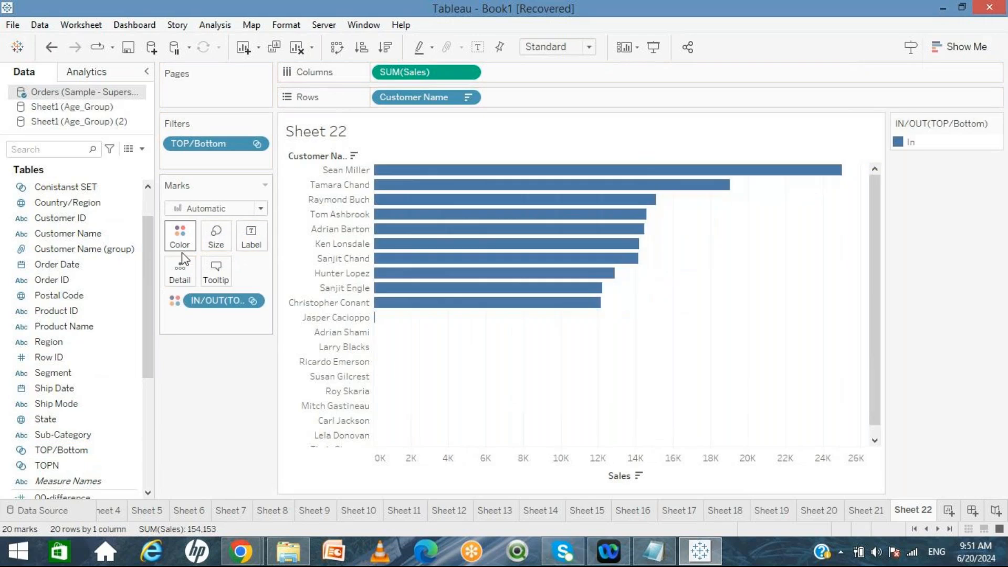
pyautogui.moveTo(247, 300); pyautogui.dragTo(205, 379)
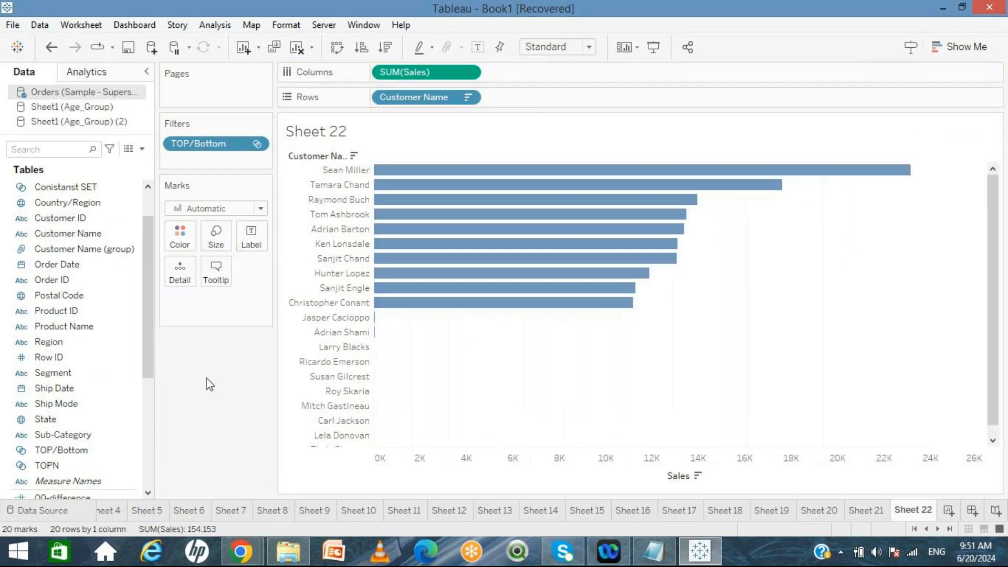
# Add a new worksheet and switch to the parameter notes in Notepad
pyautogui.click(947, 512)
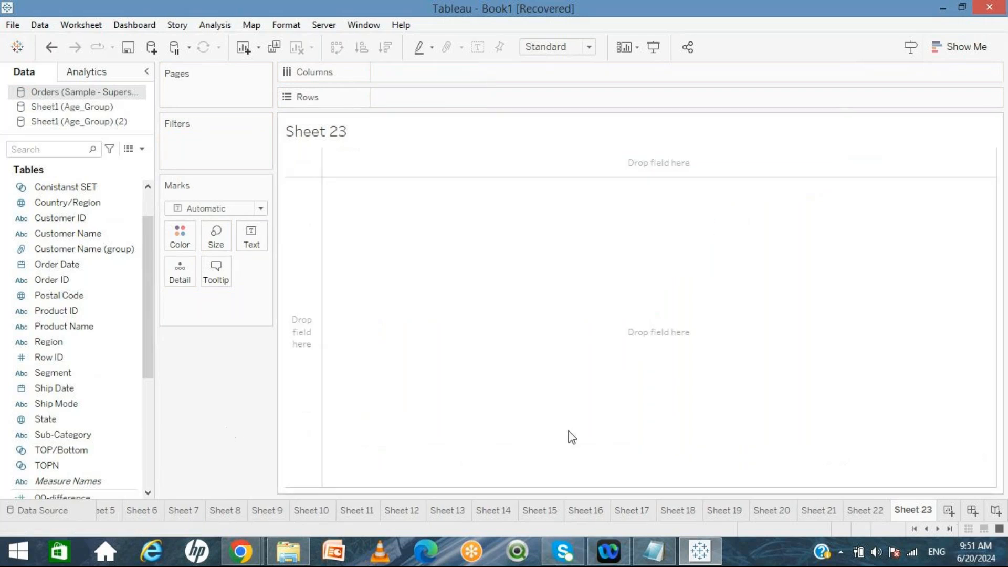
pyautogui.moveTo(668, 555)
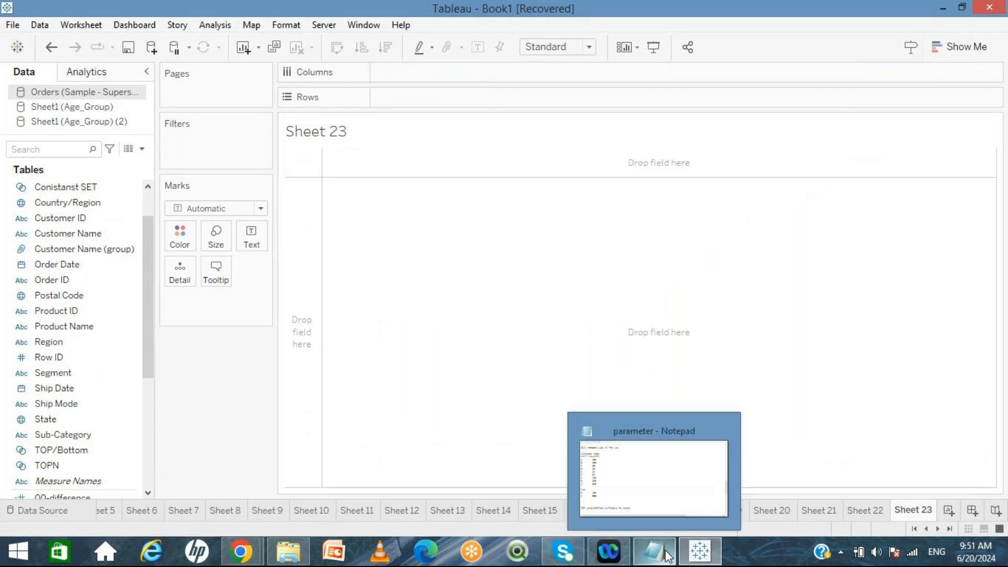
pyautogui.click(646, 472)
pyautogui.click(344, 458)
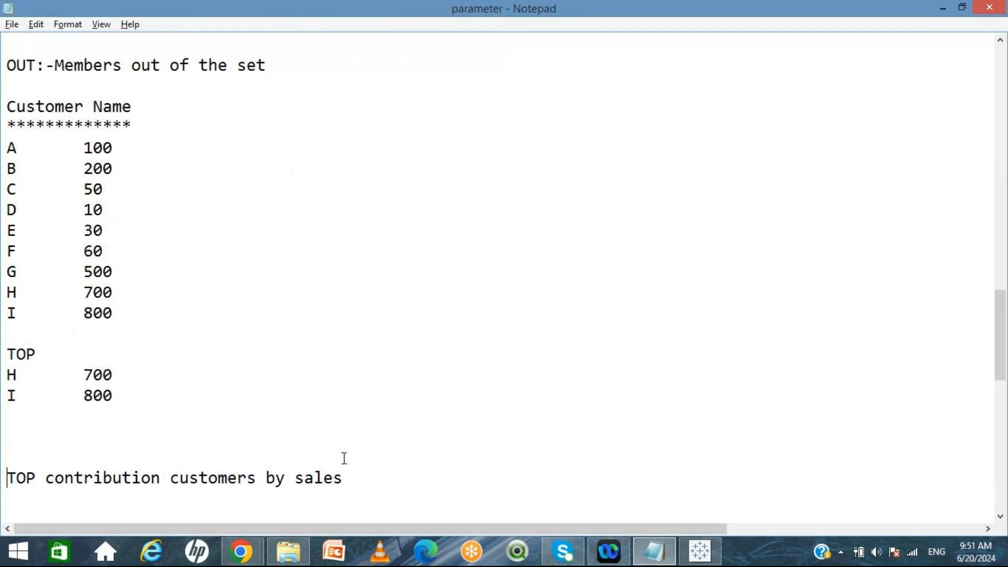
# Review the notes on constant and dynamic sets, IN/OUT members, top and bottom customers, bins and parameters
pyautogui.press('Down')
pyautogui.press('Down')
pyautogui.press('Down')
pyautogui.press('Down')
pyautogui.press('Down')
pyautogui.press('Down')
pyautogui.press('Down')
pyautogui.press('Down')
pyautogui.press('Down')
pyautogui.press('Down')
pyautogui.press('Down')
pyautogui.press('Down')
pyautogui.press('Down')
pyautogui.press('Down')
pyautogui.press('Down')
pyautogui.press('Down')
pyautogui.press('Down')
pyautogui.press('Down')
pyautogui.press('Down')
pyautogui.press('Down')
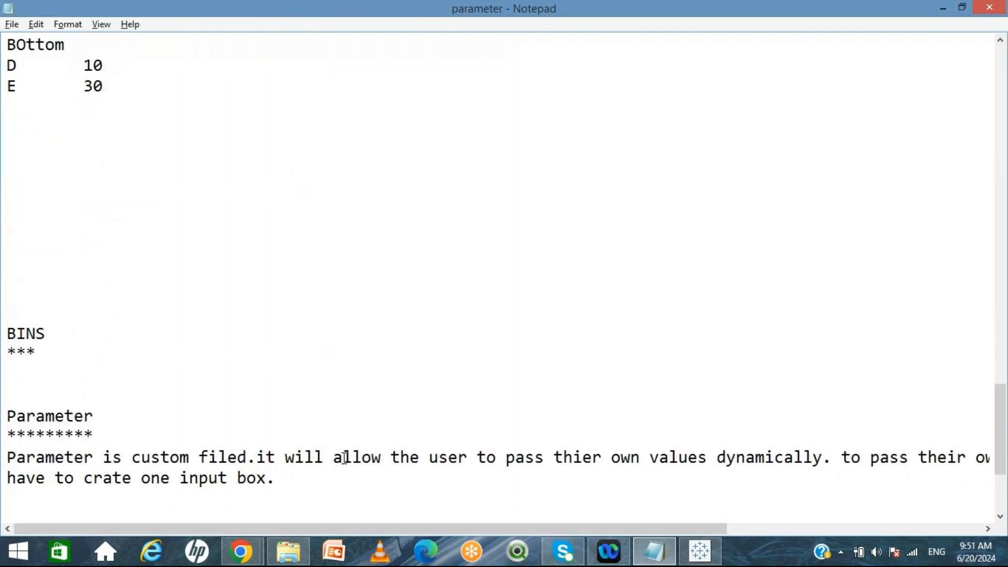
pyautogui.press('Up')
pyautogui.press('Up')
pyautogui.press('Up')
pyautogui.press('Up')
pyautogui.press('Up')
pyautogui.press('Up')
pyautogui.press('Up')
pyautogui.press('Up')
pyautogui.press('Up')
pyautogui.press('Up')
pyautogui.press('Up')
pyautogui.press('Up')
pyautogui.press('Up')
pyautogui.press('Up')
pyautogui.press('Up')
pyautogui.press('Up')
pyautogui.press('Up')
pyautogui.press('Up')
pyautogui.press('Up')
pyautogui.press('Up')
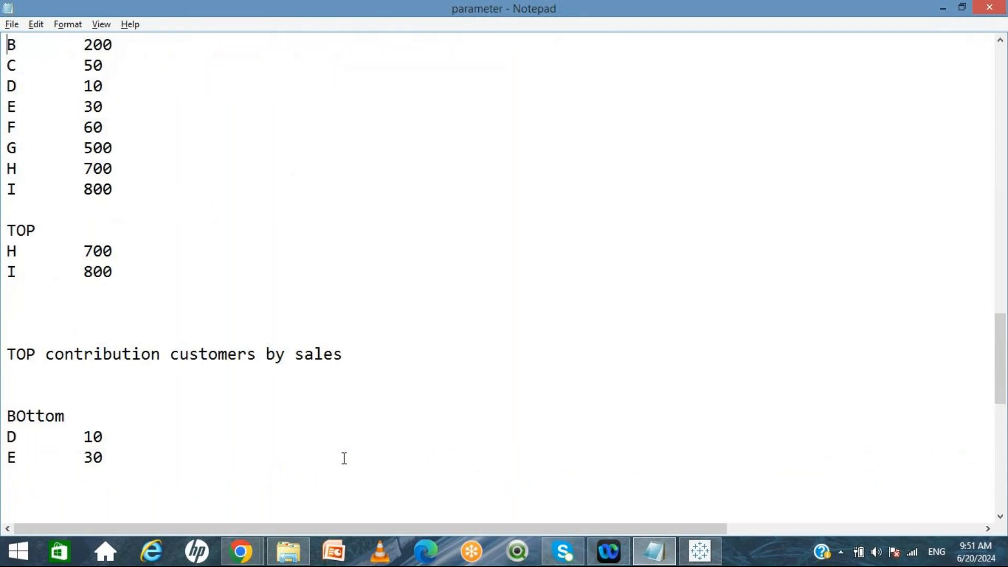
pyautogui.press('Up')
pyautogui.press('Up')
pyautogui.press('Up')
pyautogui.press('Up')
pyautogui.press('Up')
pyautogui.press('Up')
pyautogui.press('Up')
pyautogui.press('Up')
pyautogui.press('Up')
pyautogui.press('Up')
pyautogui.press('Up')
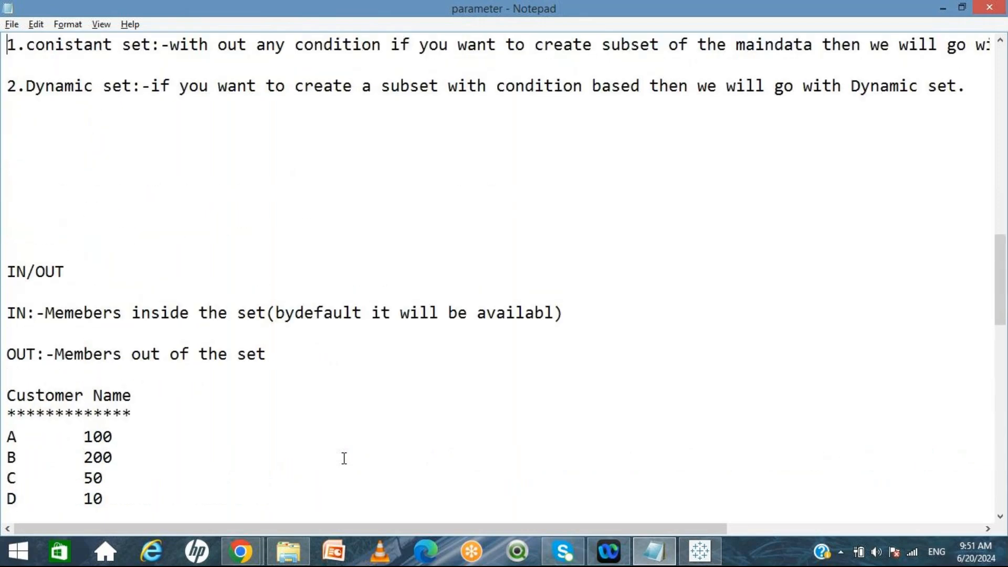
pyautogui.press('Down')
pyautogui.press('Down')
pyautogui.press('Down')
pyautogui.press('Down')
pyautogui.press('Down')
pyautogui.press('Down')
pyautogui.press('Down')
pyautogui.press('Down')
pyautogui.press('Down')
pyautogui.press('Down')
pyautogui.press('Down')
pyautogui.press('Down')
pyautogui.press('Down')
pyautogui.press('Down')
pyautogui.press('Down')
pyautogui.press('Down')
pyautogui.press('Down')
pyautogui.press('Down')
pyautogui.press('Down')
pyautogui.press('Down')
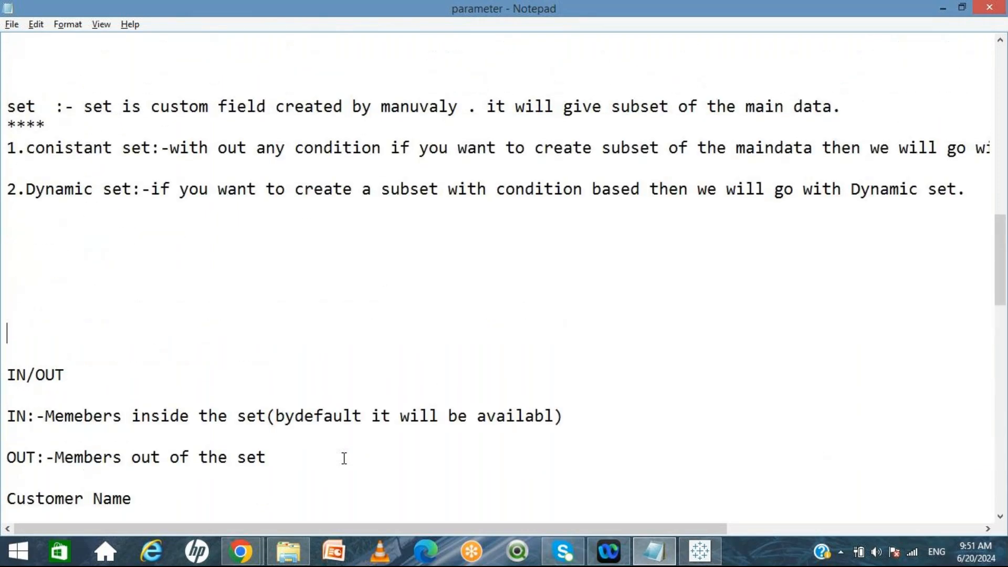
pyautogui.press('Down')
pyautogui.press('Down')
pyautogui.press('Down')
pyautogui.press('Down')
pyautogui.press('Down')
pyautogui.press('Down')
pyautogui.press('Down')
pyautogui.press('Down')
pyautogui.press('Down')
pyautogui.press('Down')
pyautogui.press('Down')
pyautogui.press('Down')
pyautogui.press('Down')
pyautogui.press('Down')
pyautogui.press('Down')
pyautogui.press('Down')
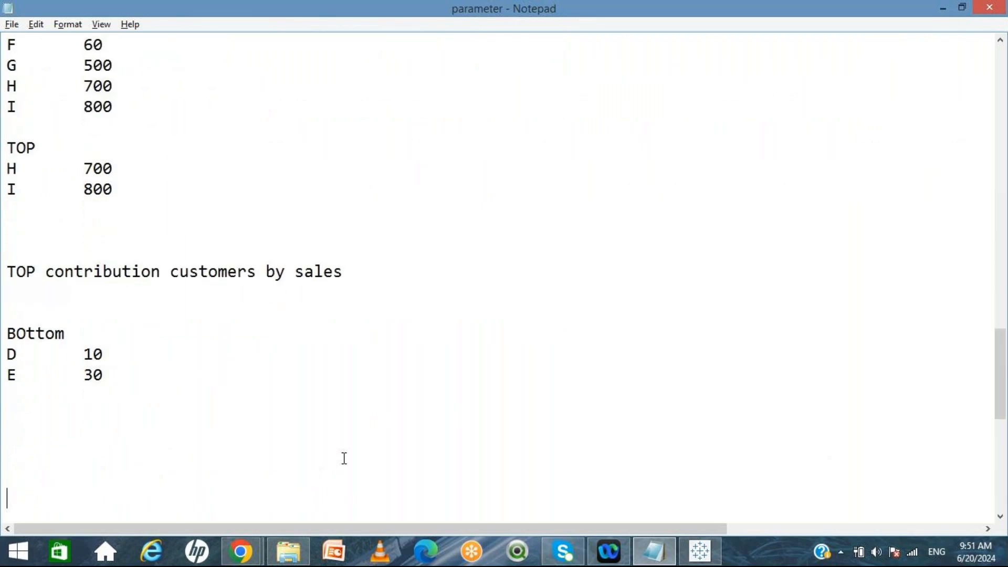
pyautogui.press('Down')
pyautogui.press('Down')
pyautogui.press('Down')
pyautogui.press('Down')
pyautogui.press('Down')
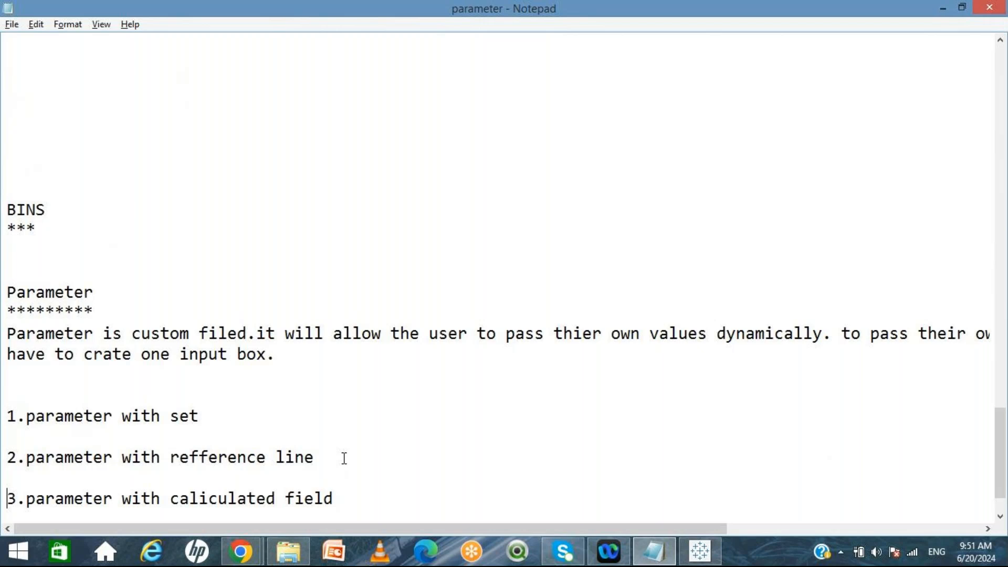
# Edit the asterisk underline beneath the BINS heading
pyautogui.click(57, 263)
pyautogui.click(38, 231)
pyautogui.write('****')
pyautogui.press('BackSpace')
# Look back through the notes from the BINS heading up to the blank area above the IN/OUT section
pyautogui.press('Up')
pyautogui.press('Up')
pyautogui.press('Up')
pyautogui.press('Up')
pyautogui.press('Up')
pyautogui.press('Up')
pyautogui.press('Up')
pyautogui.press('Up')
pyautogui.press('Up')
pyautogui.press('Up')
pyautogui.press('Up')
pyautogui.press('Up')
pyautogui.press('Up')
pyautogui.press('Up')
pyautogui.press('Up')
pyautogui.press('Up')
pyautogui.press('Up')
pyautogui.press('Up')
pyautogui.press('Up')
pyautogui.press('Up')
pyautogui.press('Up')
pyautogui.press('Up')
pyautogui.press('Up')
pyautogui.press('Up')
pyautogui.press('Up')
pyautogui.press('Up')
pyautogui.press('Up')
pyautogui.press('Up')
pyautogui.press('Up')
pyautogui.press('Up')
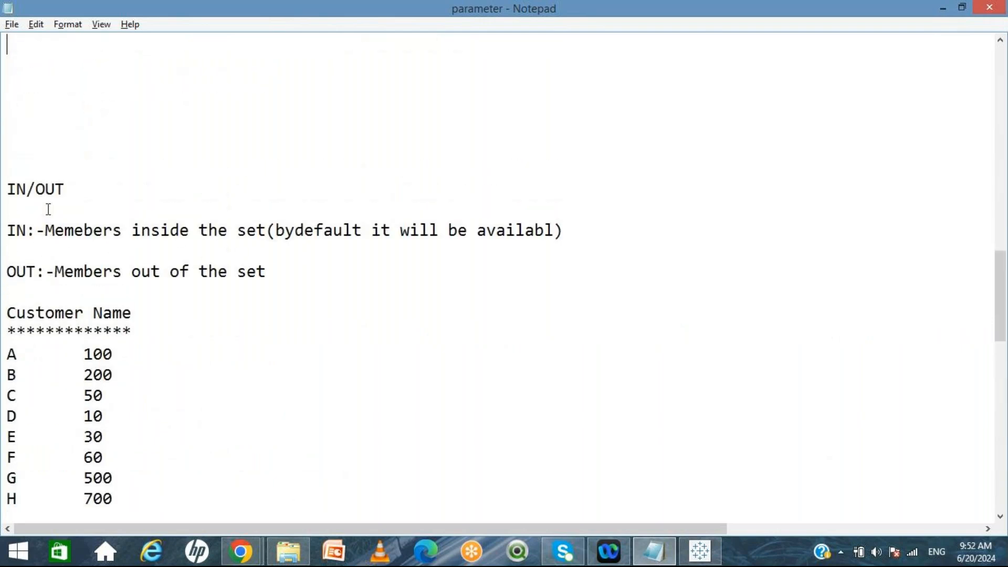
# Look back through the constant and dynamic set definitions to the group notes and highlight the State entries AP to MP
pyautogui.press('Up')
pyautogui.press('Up')
pyautogui.press('Up')
pyautogui.press('Up')
pyautogui.press('Up')
pyautogui.press('Up')
pyautogui.press('Up')
pyautogui.press('Up')
pyautogui.press('Up')
pyautogui.press('Up')
pyautogui.press('Up')
pyautogui.press('Up')
pyautogui.press('Up')
pyautogui.press('Up')
pyautogui.press('Up')
pyautogui.press('Up')
pyautogui.press('Up')
pyautogui.press('Up')
pyautogui.press('Up')
pyautogui.press('Up')
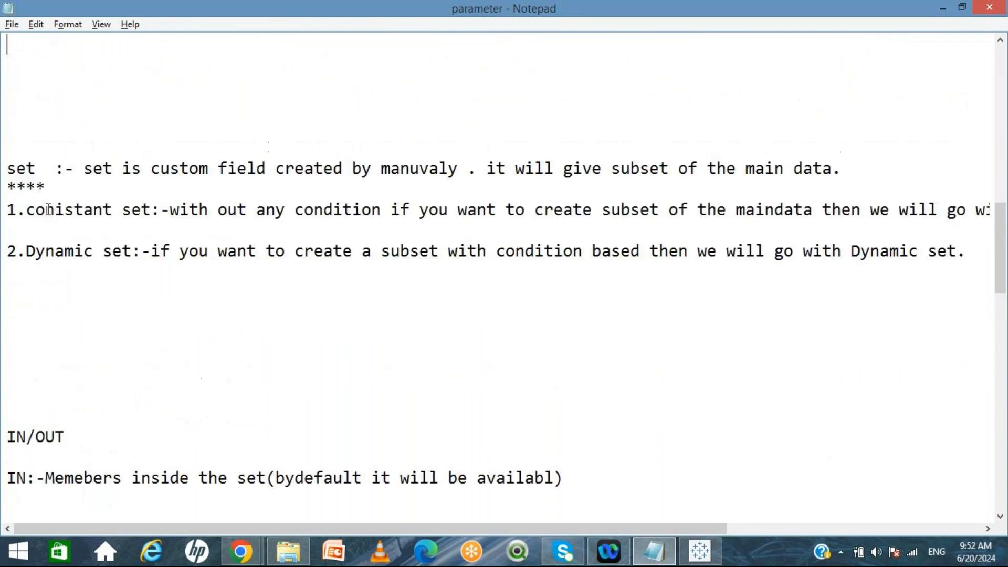
pyautogui.press('Up')
pyautogui.press('Up')
pyautogui.press('Up')
pyautogui.press('Up')
pyautogui.press('Up')
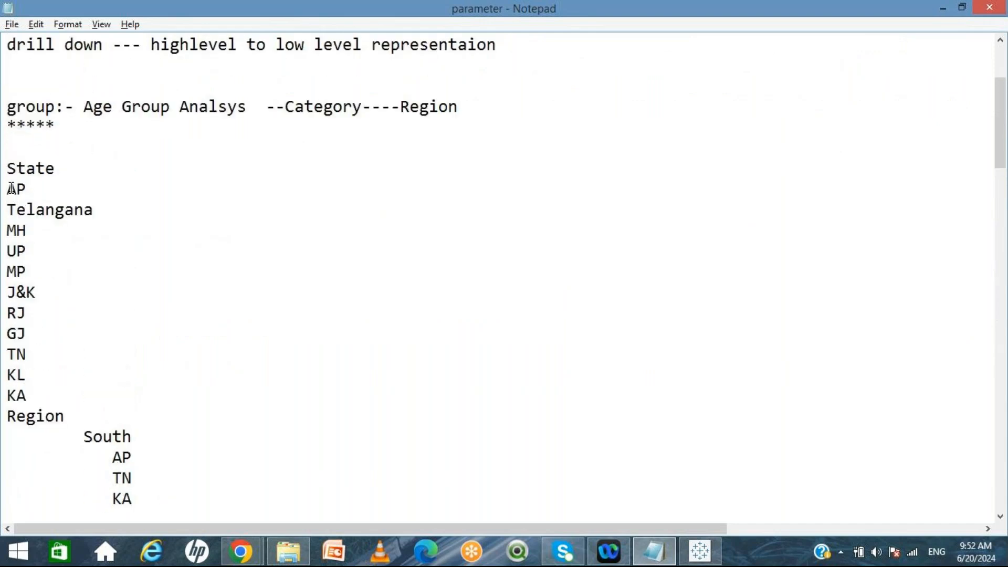
pyautogui.moveTo(11, 188); pyautogui.dragTo(40, 279)
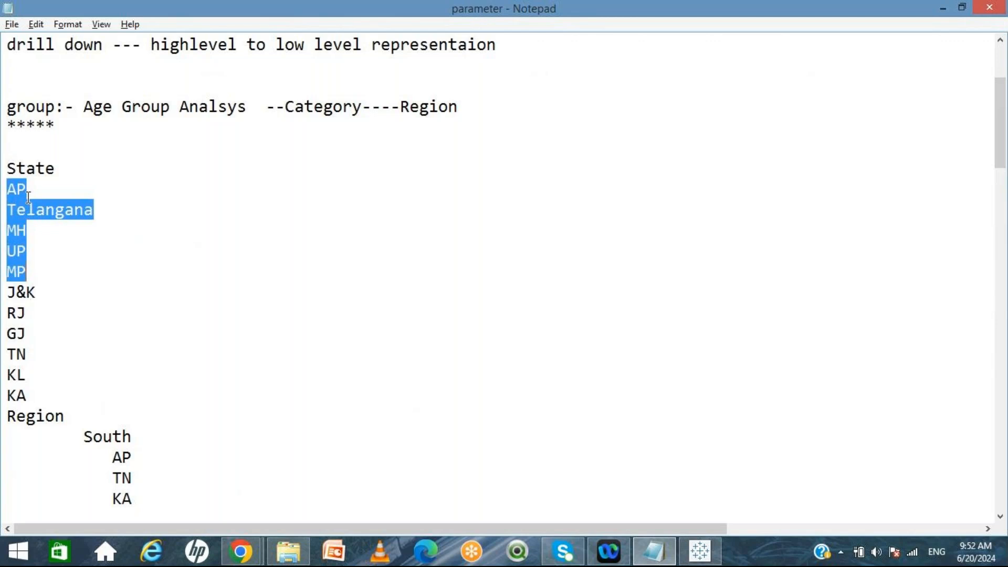
pyautogui.click(35, 240)
# Review the notes from the State list down to the IN/OUT section and highlight the first Customer Name rows
pyautogui.press('Down')
pyautogui.press('Down')
pyautogui.press('Down')
pyautogui.press('Down')
pyautogui.press('Down')
pyautogui.press('Down')
pyautogui.press('Down')
pyautogui.press('Down')
pyautogui.press('Down')
pyautogui.press('Down')
pyautogui.press('Down')
pyautogui.press('Down')
pyautogui.press('Down')
pyautogui.press('Down')
pyautogui.press('Down')
pyautogui.press('Down')
pyautogui.press('Down')
pyautogui.press('Down')
pyautogui.press('Down')
pyautogui.press('Down')
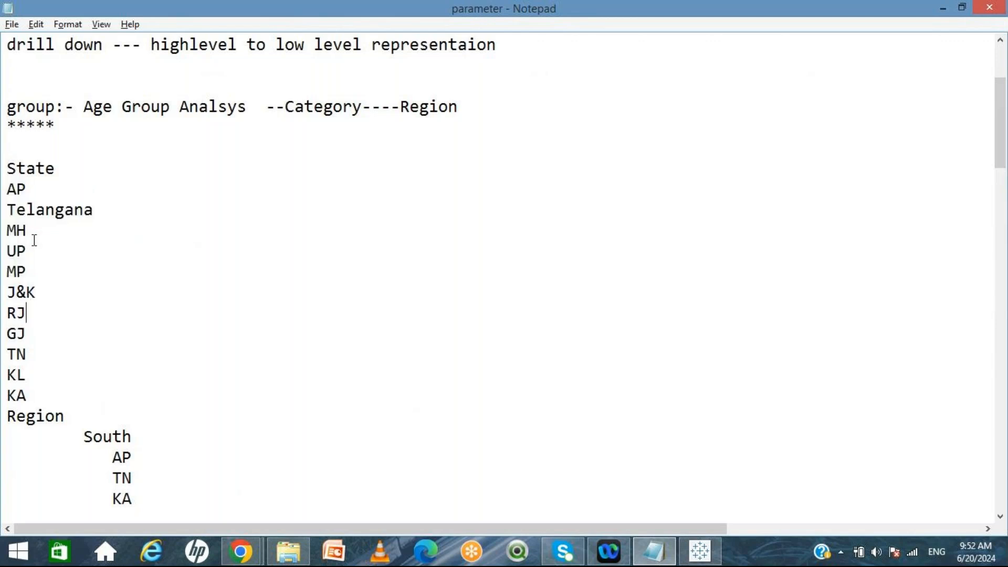
pyautogui.press('Down')
pyautogui.press('Down')
pyautogui.press('Down')
pyautogui.press('Down')
pyautogui.press('Down')
pyautogui.press('Down')
pyautogui.press('Down')
pyautogui.press('Down')
pyautogui.press('Down')
pyautogui.press('Down')
pyautogui.press('Down')
pyautogui.press('Down')
pyautogui.press('Down')
pyautogui.press('Down')
pyautogui.press('Down')
pyautogui.press('Down')
pyautogui.press('Down')
pyautogui.press('Down')
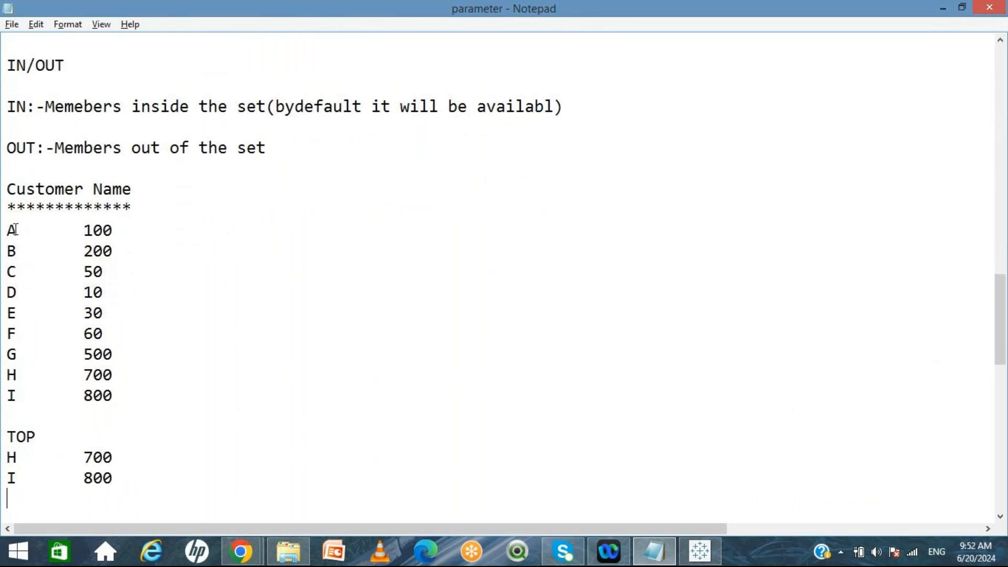
pyautogui.moveTo(7, 230); pyautogui.dragTo(126, 285)
# Insert five blank lines between the underlined BINS heading and the Parameter section
pyautogui.press('Down')
pyautogui.press('Down')
pyautogui.press('Down')
pyautogui.press('Down')
pyautogui.press('Down')
pyautogui.press('Down')
pyautogui.press('Down')
pyautogui.press('Down')
pyautogui.press('Down')
pyautogui.press('Down')
pyautogui.press('Down')
pyautogui.press('Down')
pyautogui.press('Down')
pyautogui.press('Down')
pyautogui.press('Down')
pyautogui.press('Down')
pyautogui.press('Down')
pyautogui.press('Down')
pyautogui.press('Down')
pyautogui.press('Down')
pyautogui.press('Down')
pyautogui.press('Down')
pyautogui.press('Down')
pyautogui.press('Down')
pyautogui.press('Down')
pyautogui.press('Down')
pyautogui.press('Down')
pyautogui.press('Down')
pyautogui.press('Down')
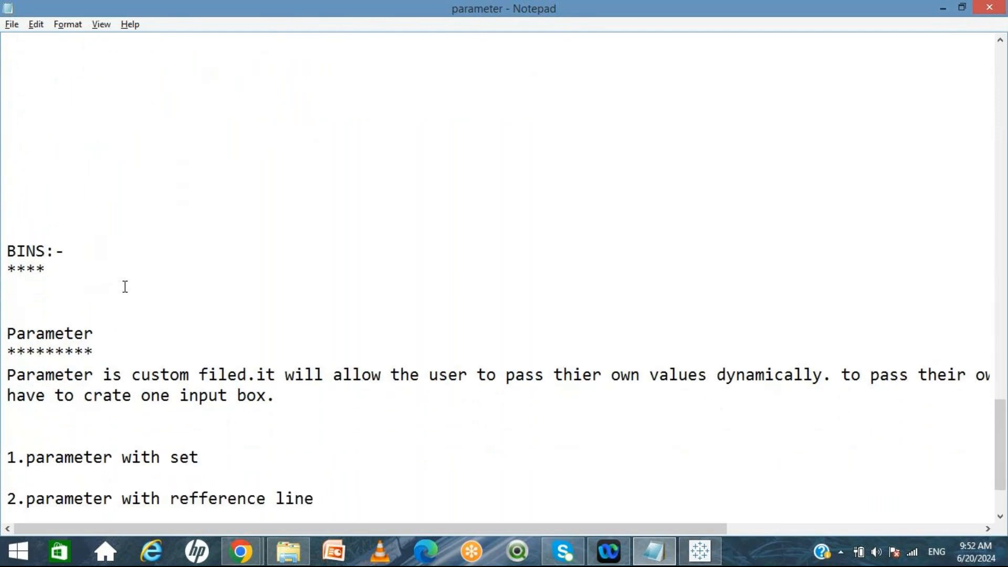
pyautogui.click(85, 259)
pyautogui.click(63, 266)
pyautogui.press('Return')
pyautogui.press('Return')
pyautogui.press('Return')
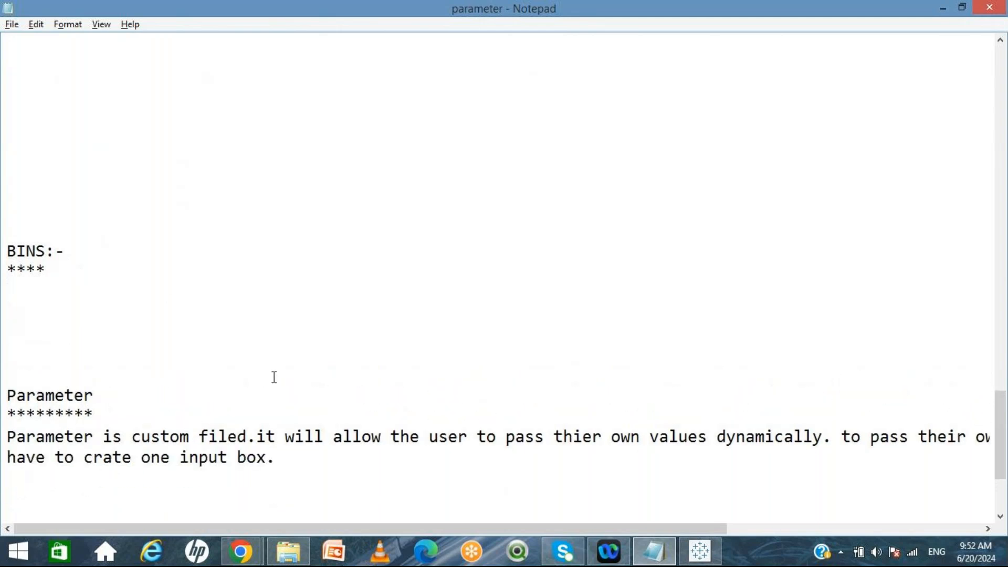
pyautogui.click(41, 303)
pyautogui.press('Return')
pyautogui.press('Return')
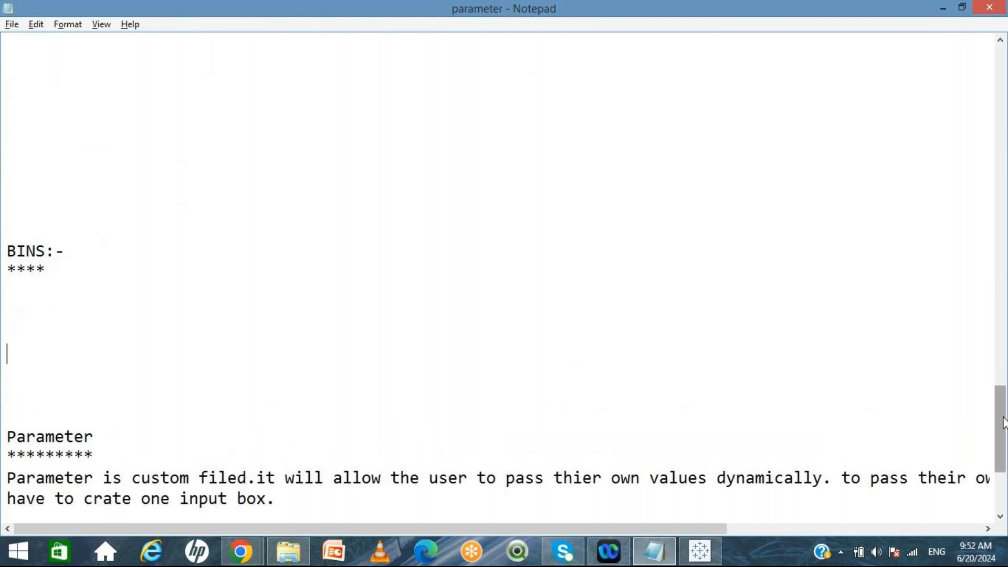
# Copy the Customer Name list with rows A to I and its values into the blank space below the BINS heading
pyautogui.moveTo(1004, 422); pyautogui.dragTo(1003, 324)
pyautogui.moveTo(115, 271); pyautogui.dragTo(10, 65)
pyautogui.hotkey('ctrl', 'c')
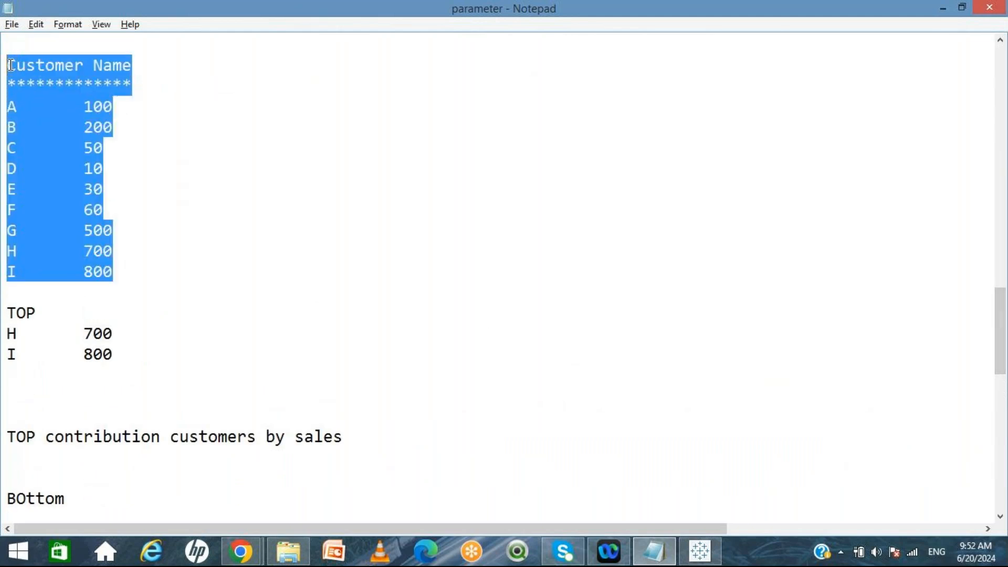
pyautogui.press('Down')
pyautogui.press('Down')
pyautogui.press('Down')
pyautogui.press('Down')
pyautogui.press('Down')
pyautogui.press('Down')
pyautogui.press('Down')
pyautogui.press('Down')
pyautogui.press('Down')
pyautogui.press('Down')
pyautogui.press('Down')
pyautogui.press('Down')
pyautogui.press('Down')
pyautogui.press('Down')
pyautogui.press('Down')
pyautogui.press('Down')
pyautogui.press('Down')
pyautogui.press('Down')
pyautogui.press('Down')
pyautogui.press('Down')
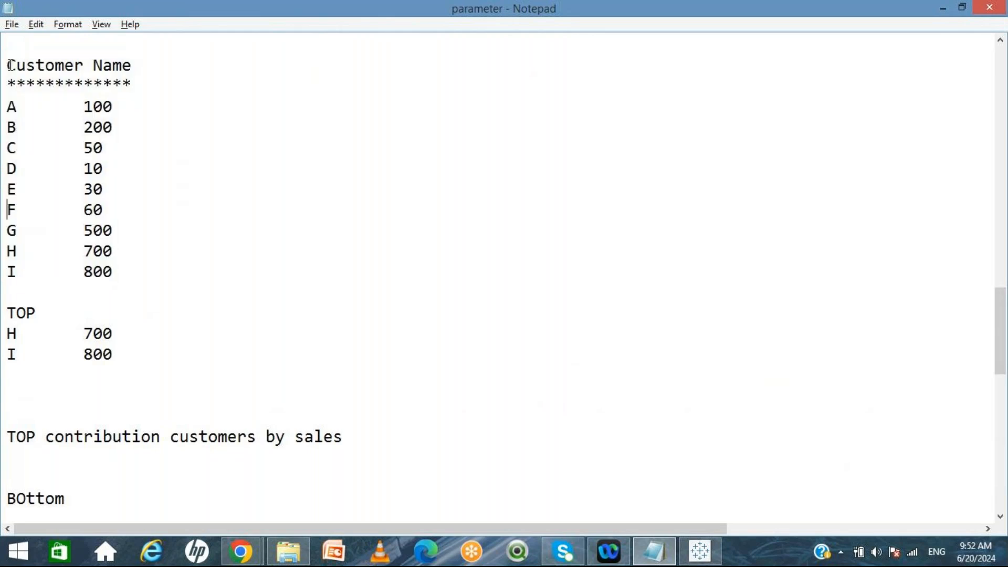
pyautogui.press('Down')
pyautogui.press('Down')
pyautogui.press('Down')
pyautogui.press('Down')
pyautogui.press('Down')
pyautogui.press('Down')
pyautogui.press('Down')
pyautogui.press('Down')
pyautogui.press('Down')
pyautogui.press('Down')
pyautogui.press('Down')
pyautogui.press('Down')
pyautogui.press('Down')
pyautogui.press('Down')
pyautogui.press('Down')
pyautogui.press('Down')
pyautogui.press('Down')
pyautogui.press('Down')
pyautogui.press('Down')
pyautogui.press('Down')
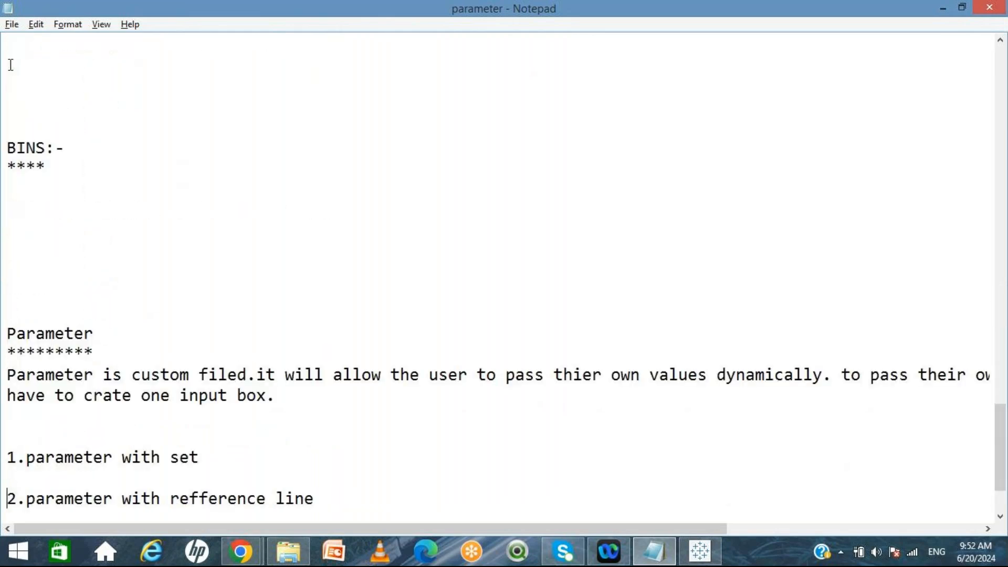
pyautogui.click(22, 204)
pyautogui.hotkey('ctrl', 'v')
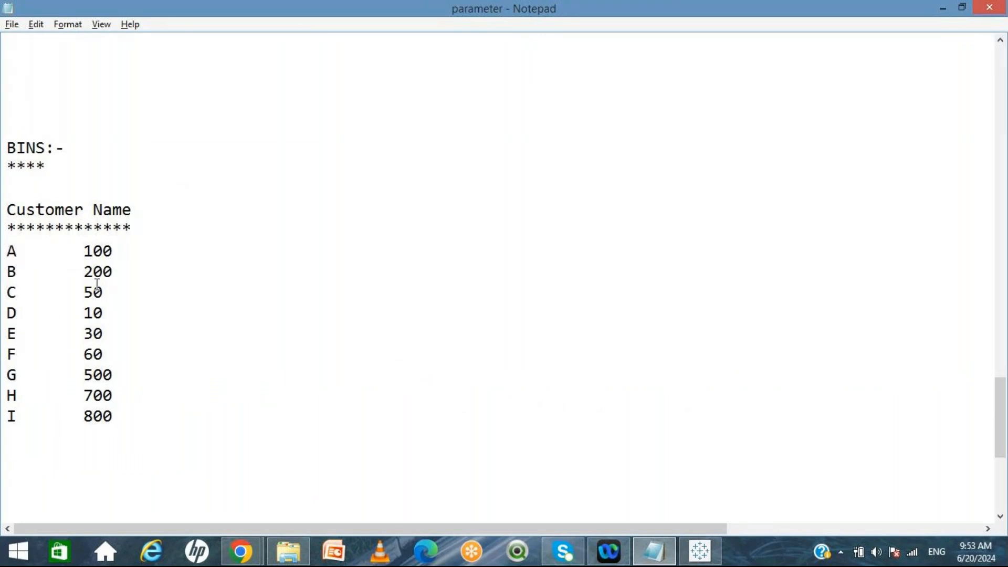
# Add ten blank lines after the copied customer list and place the cursor a few lines below row I
pyautogui.press('Return')
pyautogui.press('Return')
pyautogui.press('Return')
pyautogui.press('Return')
pyautogui.press('Return')
pyautogui.press('Return')
pyautogui.press('Return')
pyautogui.press('Return')
pyautogui.press('Return')
pyautogui.press('Return')
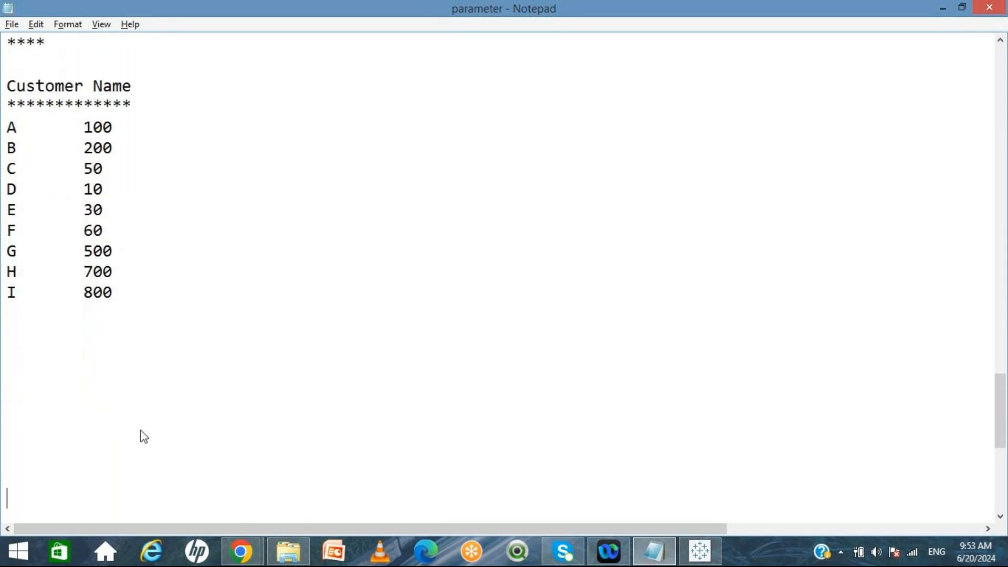
pyautogui.click(22, 332)
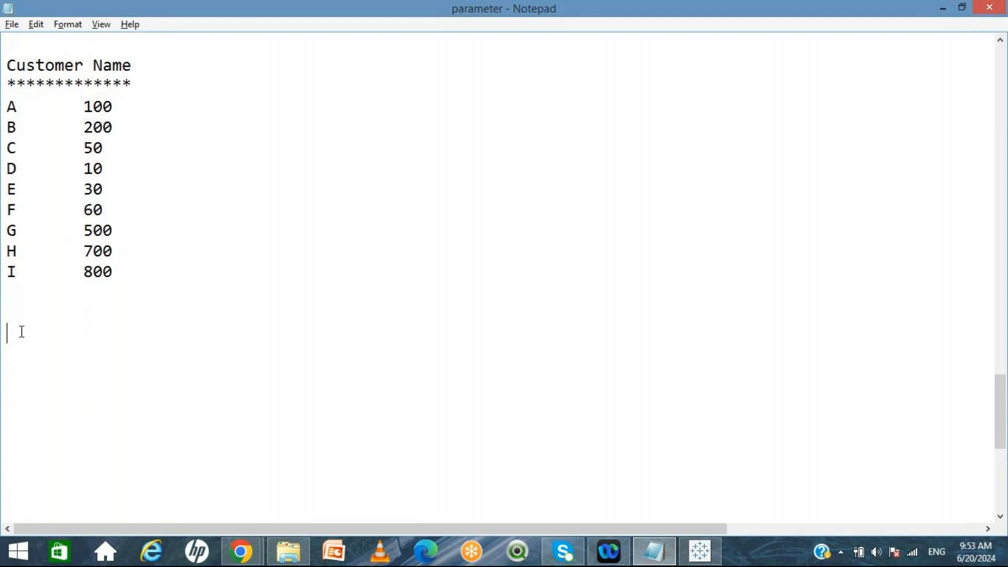
# Write the ranges 0-100, 100-200 and 200-300 on consecutive lines below the copied customer list
pyautogui.write('00')
pyautogui.press('BackSpace')
pyautogui.write('-')
pyautogui.press('BackSpace')
pyautogui.write('100')
pyautogui.press('Return')
pyautogui.press('Return')
pyautogui.write('100-')
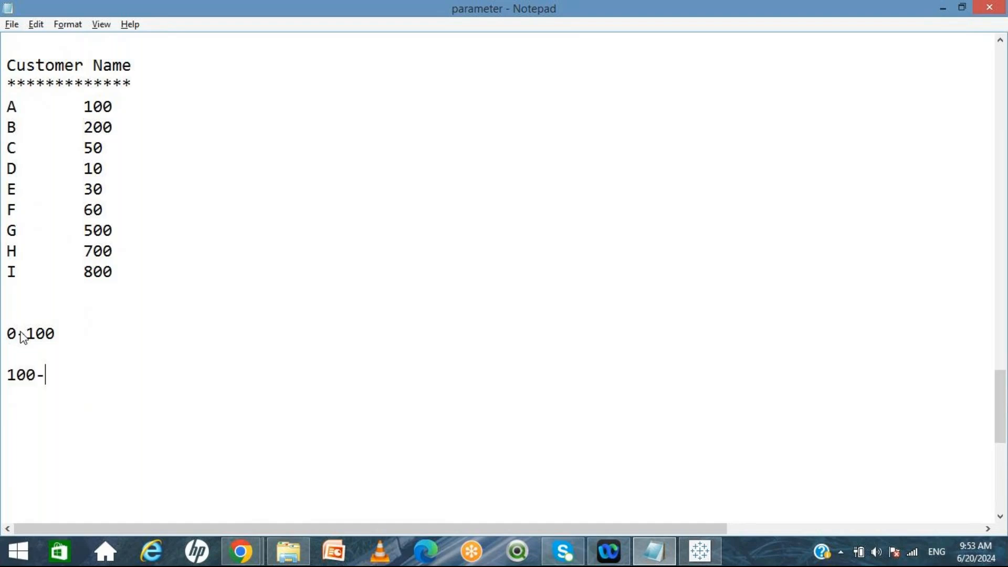
pyautogui.write('200')
pyautogui.press('Return')
pyautogui.write('200-300')
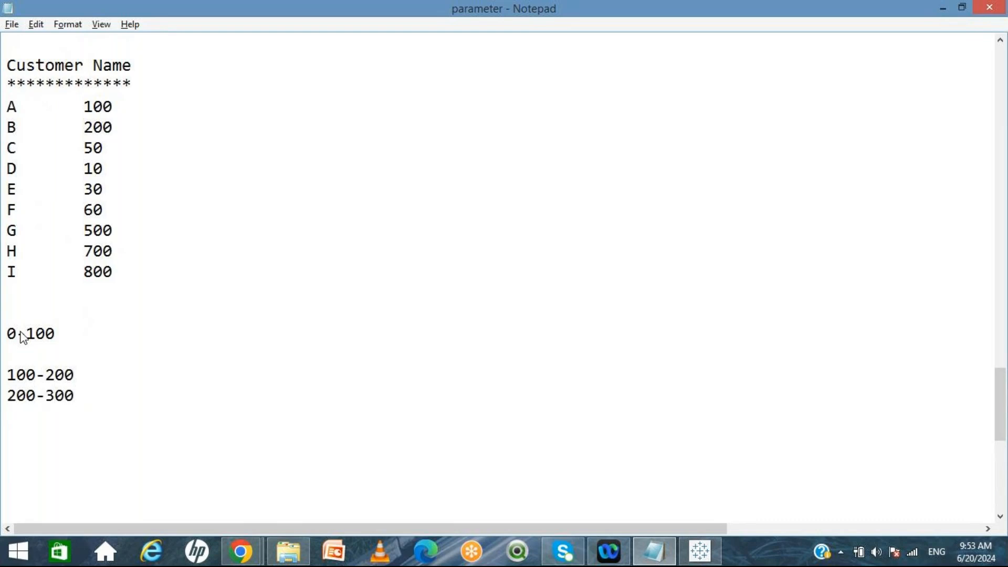
pyautogui.click(11, 360)
pyautogui.press('BackSpace')
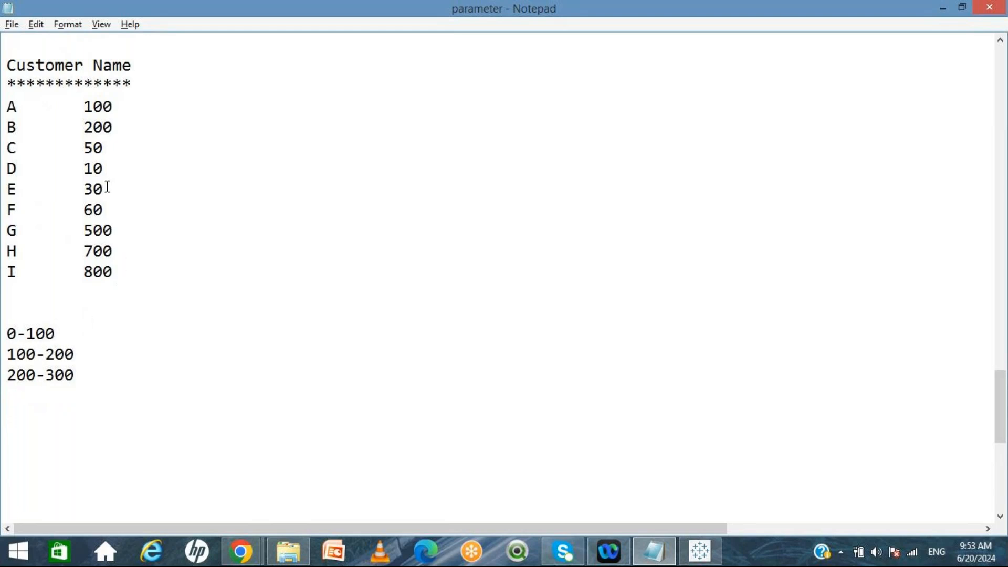
# Highlight the customer values, and annotate the 0-100 range with "--->E,D,C(3)"
pyautogui.moveTo(80, 104); pyautogui.dragTo(120, 270)
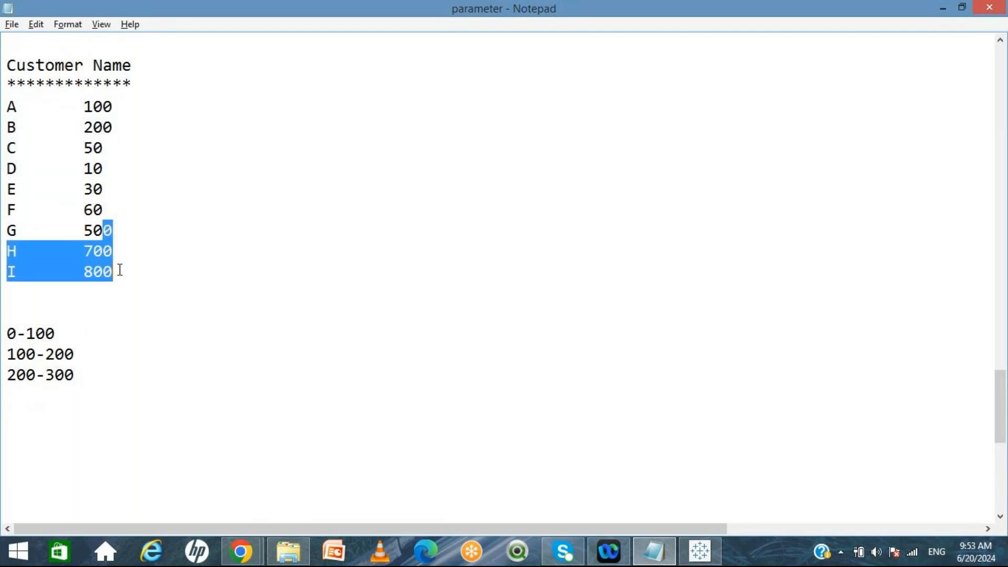
pyautogui.click(120, 270)
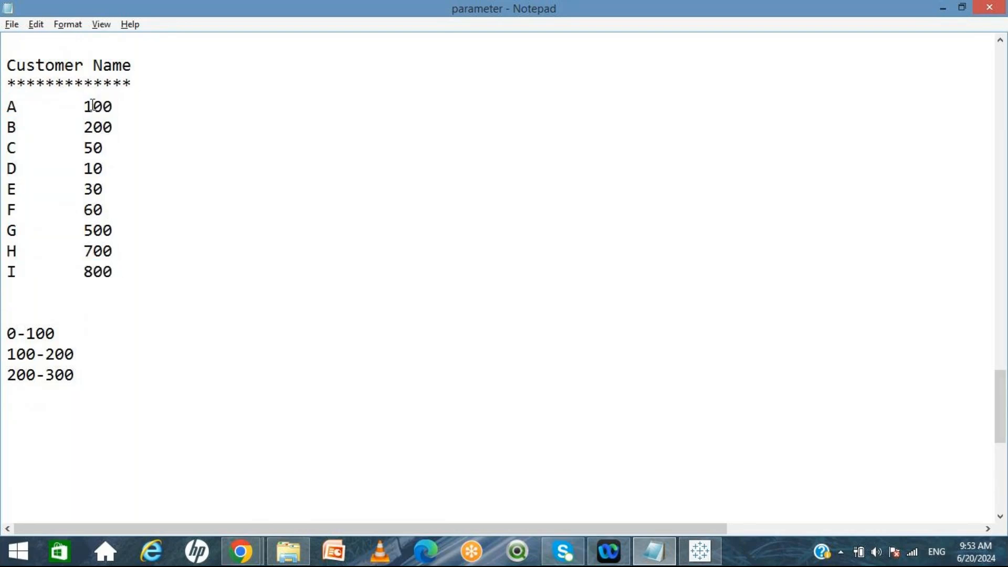
pyautogui.moveTo(84, 104); pyautogui.dragTo(133, 268)
pyautogui.click(133, 268)
pyautogui.click(81, 329)
pyautogui.write('--->')
pyautogui.write('EDC')
pyautogui.press('Left')
pyautogui.press('Left')
pyautogui.write(',')
pyautogui.press('Right')
pyautogui.write(',')
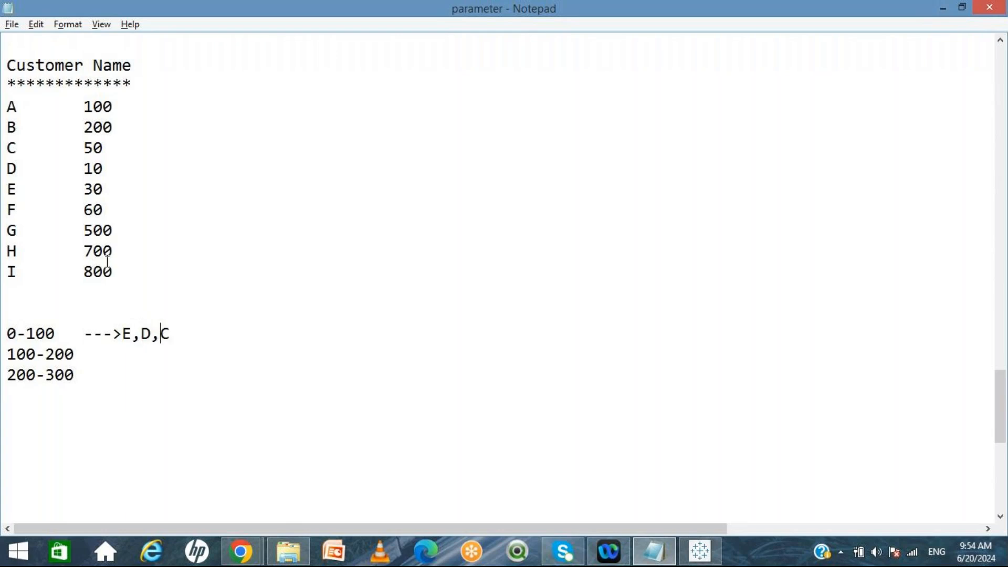
pyautogui.click(179, 333)
pyautogui.write('()')
pyautogui.press('Left')
pyautogui.write('3')
# Annotate the 100-200 range with "---->A" and the 200-300 range with "---->B", followed by a blank line
pyautogui.click(90, 354)
pyautogui.write('---->A 200-300---->')
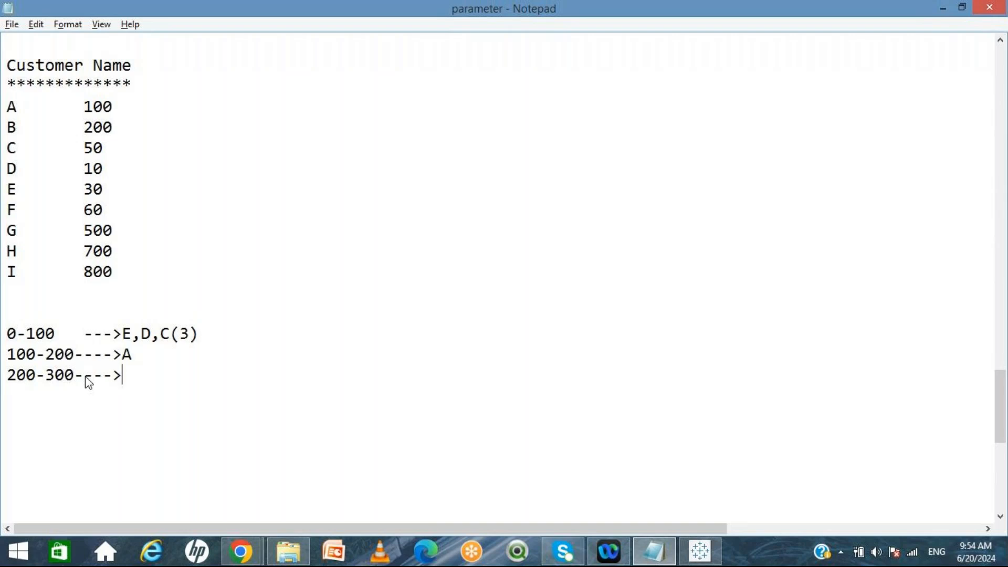
pyautogui.write('B')
pyautogui.press('Return')
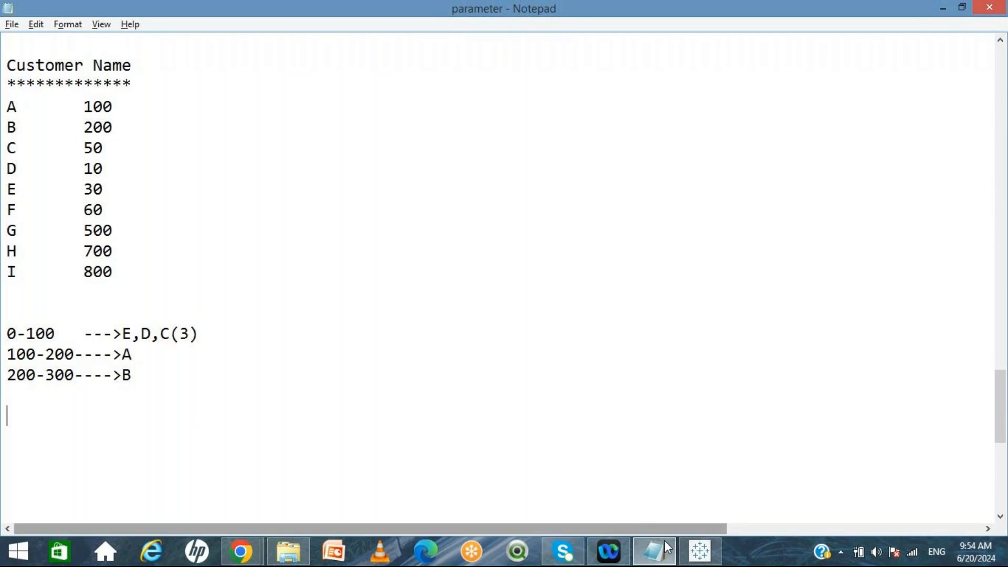
# Switch to Tableau and show the Sales measure as text on Sheet 23
pyautogui.click(692, 558)
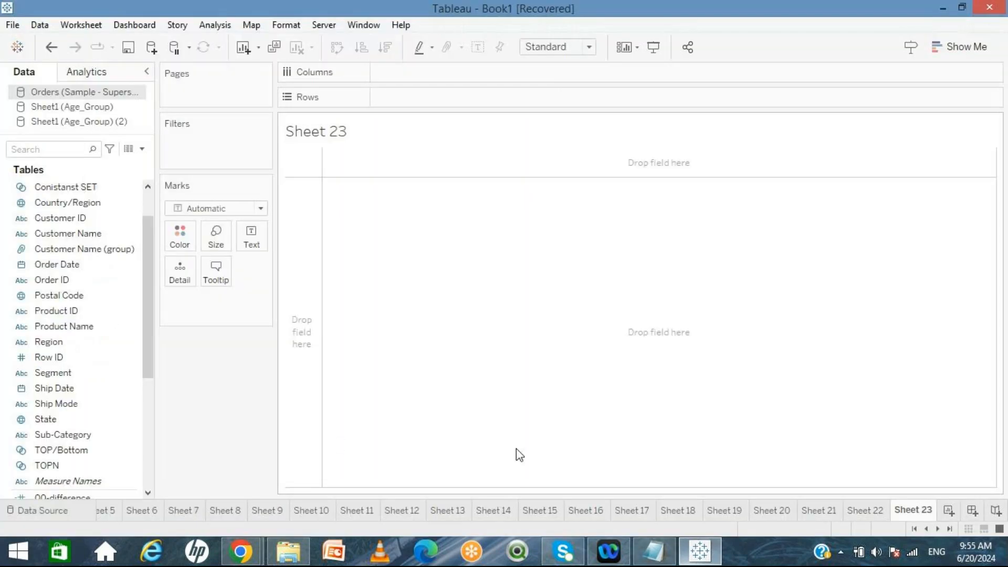
pyautogui.scroll(-5, 151, 430)
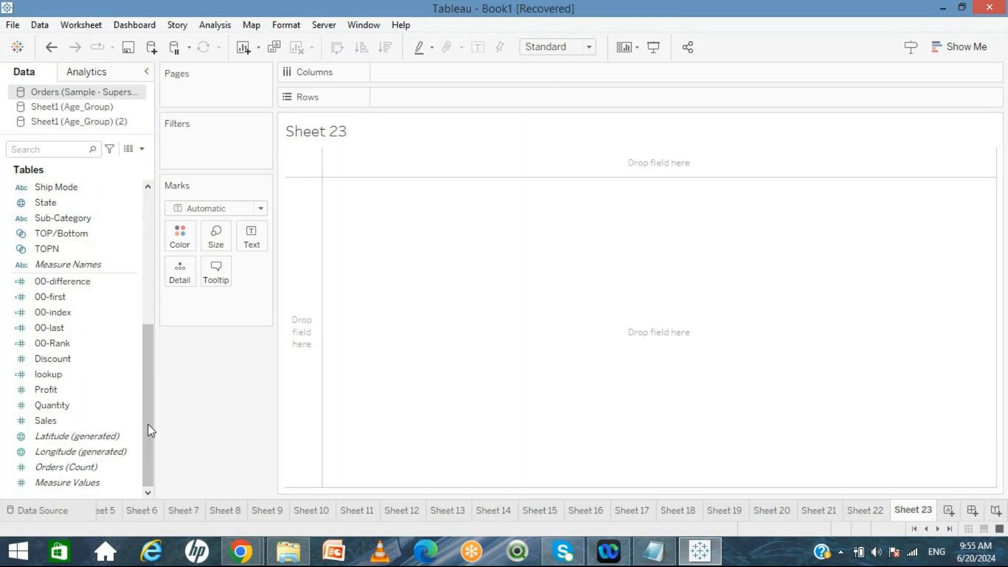
pyautogui.moveTo(99, 421); pyautogui.dragTo(252, 244)
pyautogui.moveTo(313, 163)
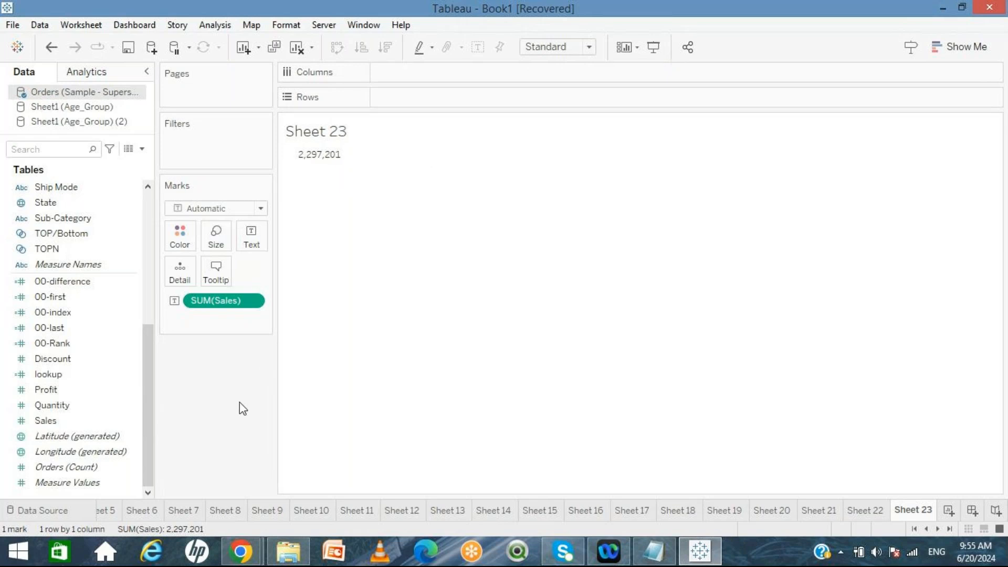
pyautogui.click(655, 557)
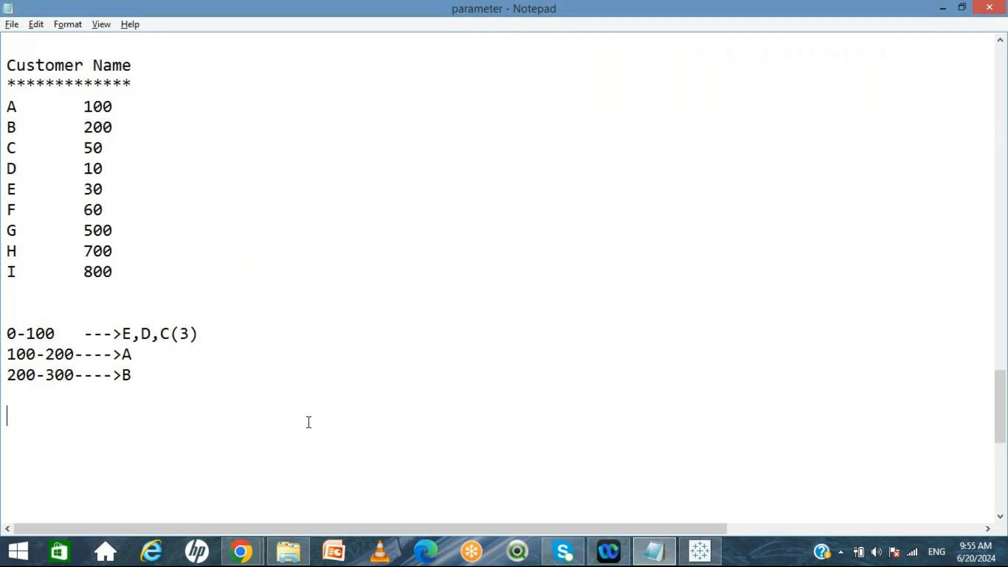
pyautogui.hotkey('alt', 'Tab')
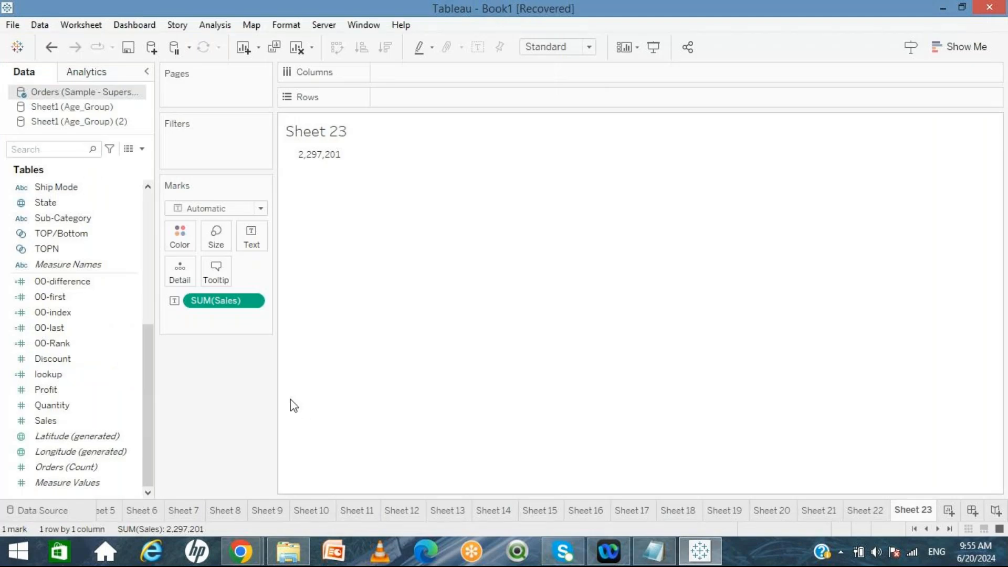
pyautogui.click(121, 421)
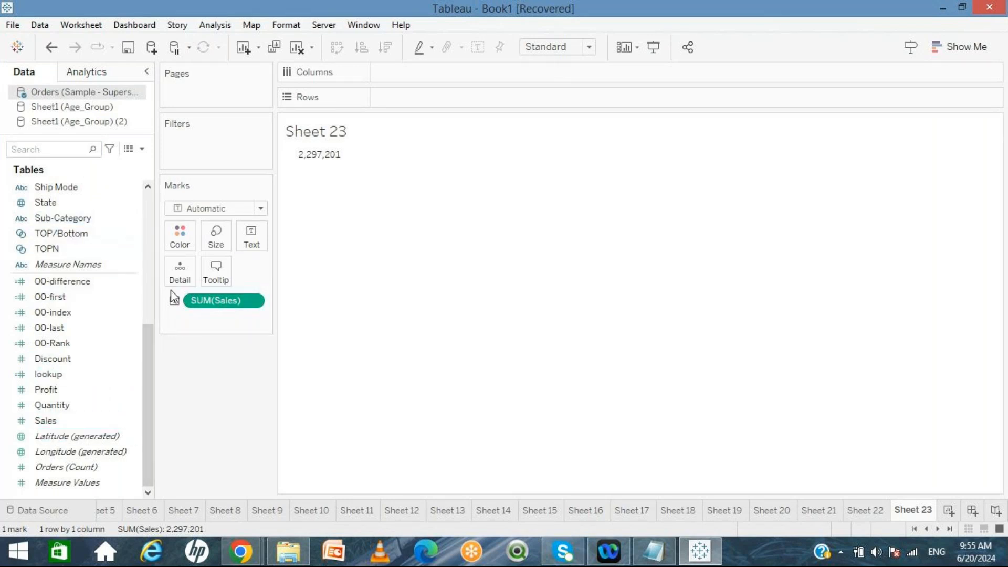
# Switch to the Notepad notes and add the line "it will create on top of the measure" below the BINS heading
pyautogui.click(654, 551)
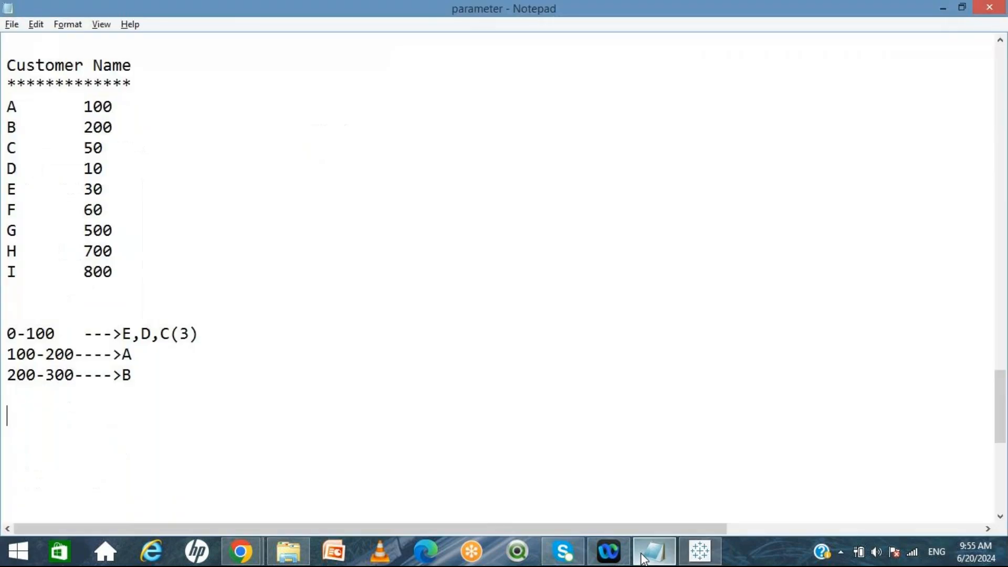
pyautogui.doubleClick(135, 175)
pyautogui.press('Up')
pyautogui.press('Up')
pyautogui.press('Up')
pyautogui.press('Up')
pyautogui.press('Up')
pyautogui.press('Up')
pyautogui.press('Up')
pyautogui.press('Up')
pyautogui.press('Up')
pyautogui.press('Up')
pyautogui.press('Up')
pyautogui.press('Up')
pyautogui.press('Up')
pyautogui.press('Up')
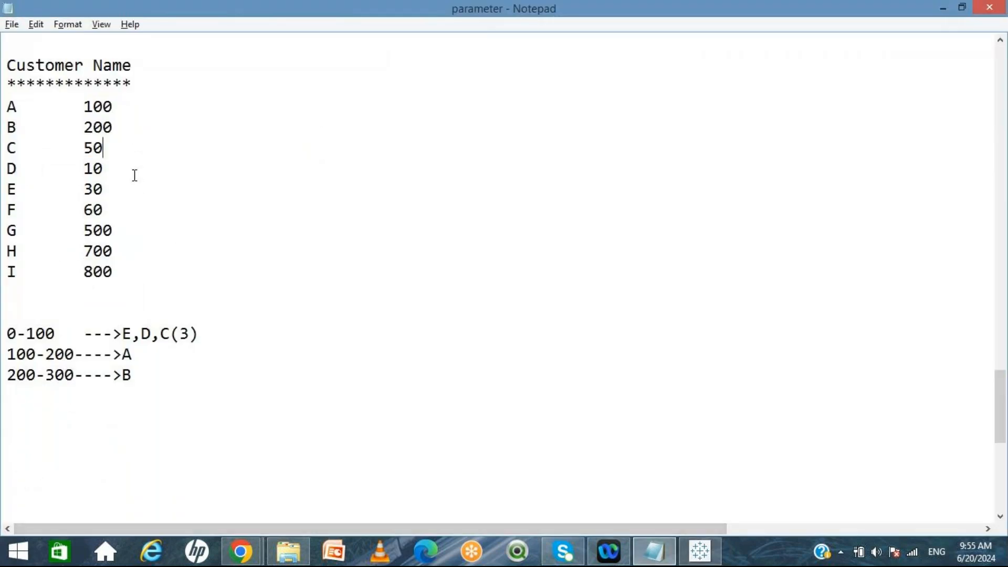
pyautogui.press('Up')
pyautogui.click(100, 191)
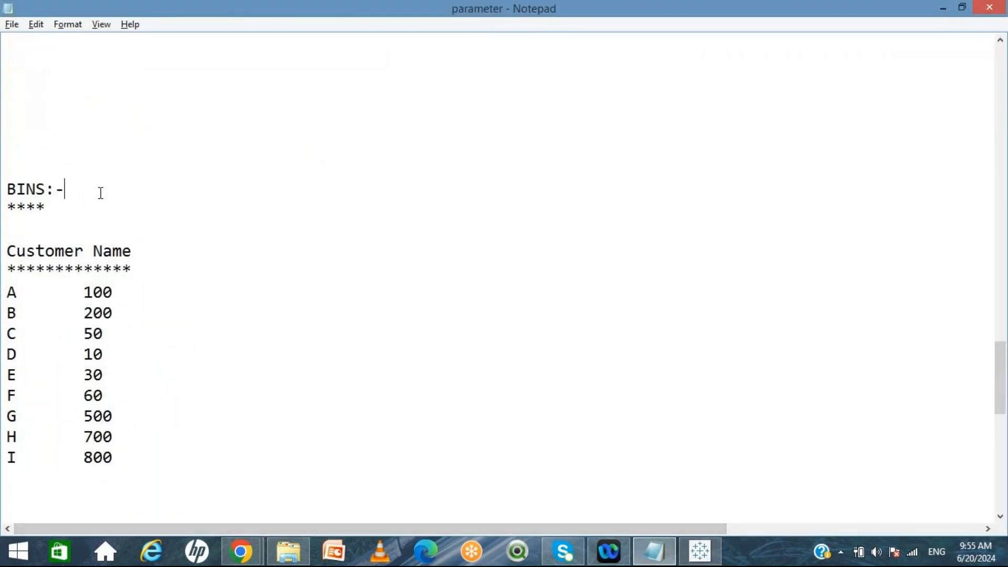
pyautogui.click(100, 205)
pyautogui.press('Return')
pyautogui.write('it wil')
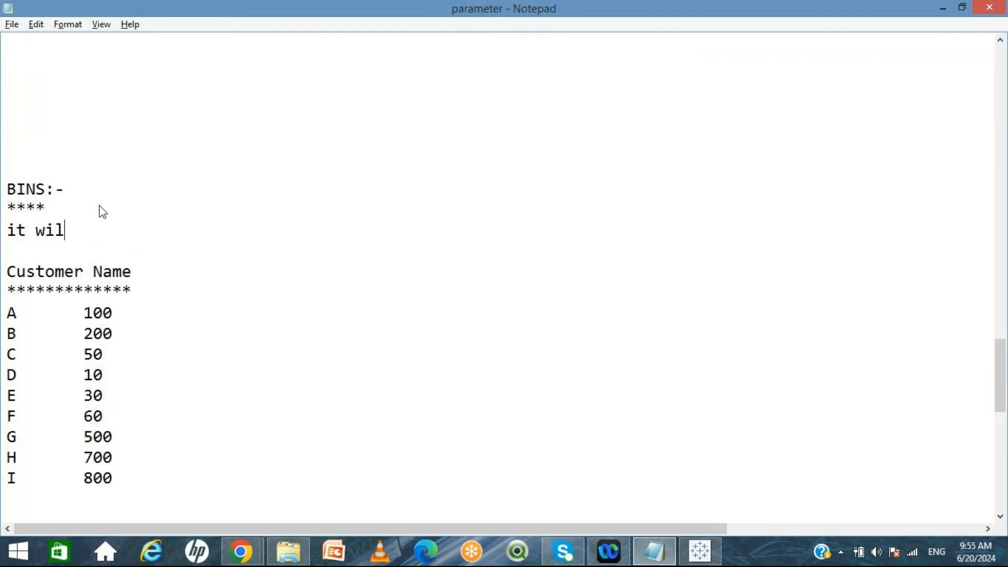
pyautogui.write('l create on top of the ')
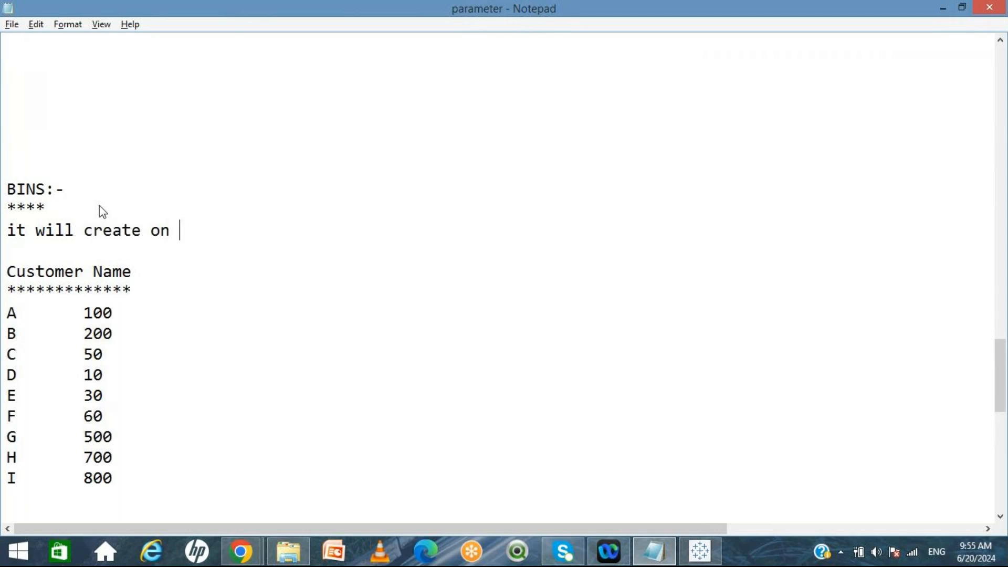
pyautogui.write('mea')
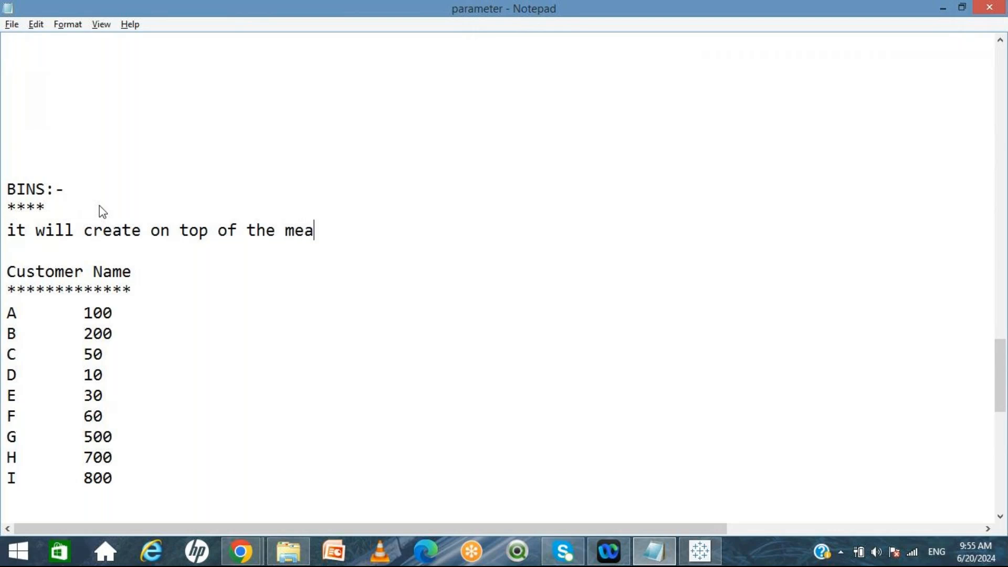
pyautogui.write('sure')
pyautogui.press('Return')
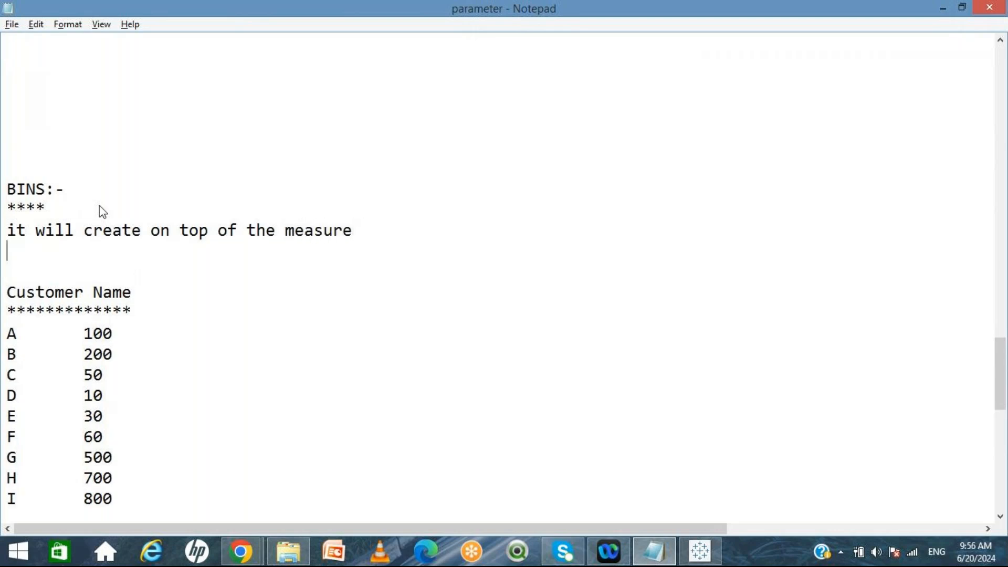
# Add the second BINS note line "after creating bins it ill be available under dimension"
pyautogui.write('after creatin')
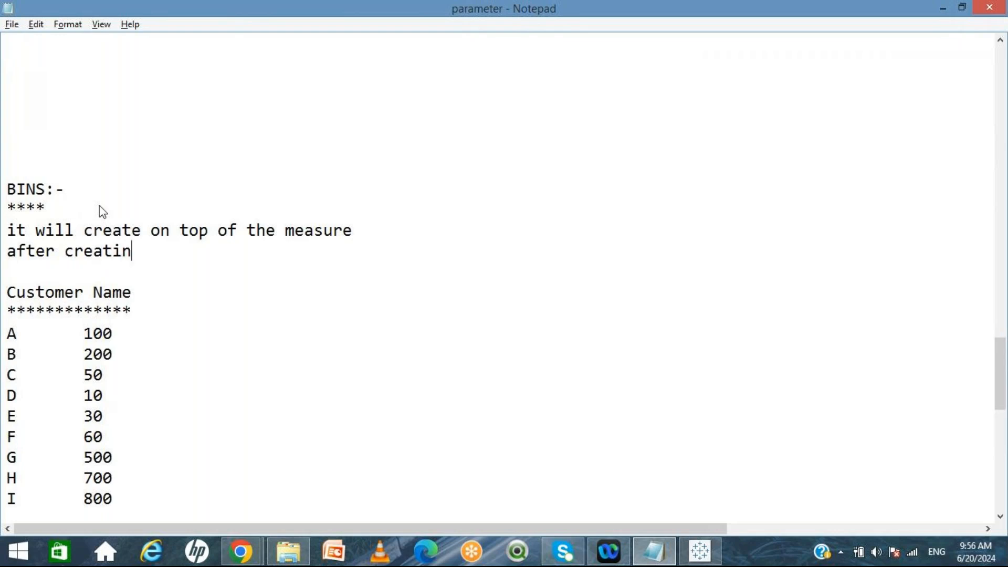
pyautogui.press('BackSpace')
pyautogui.write('g bins it ')
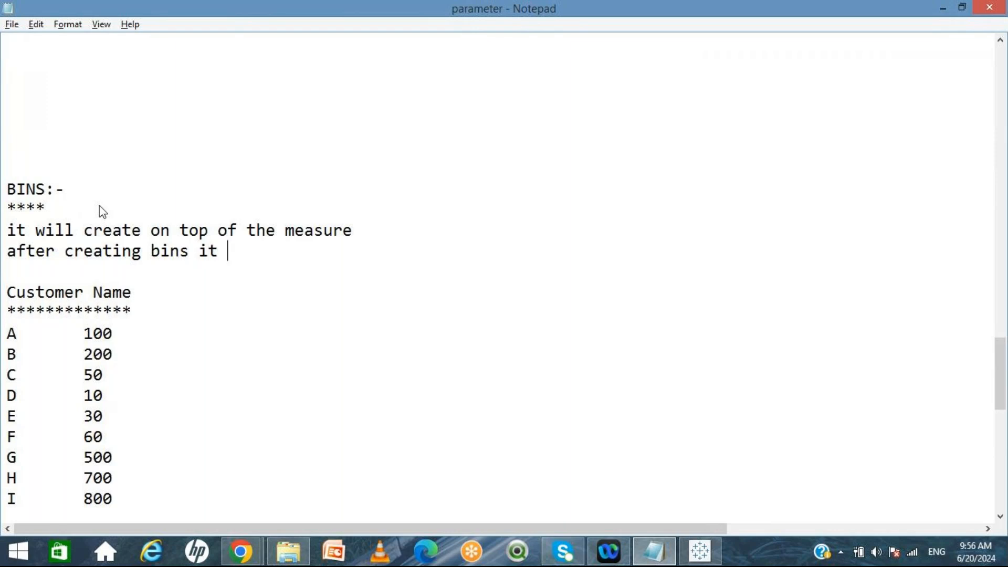
pyautogui.write('ill be available on')
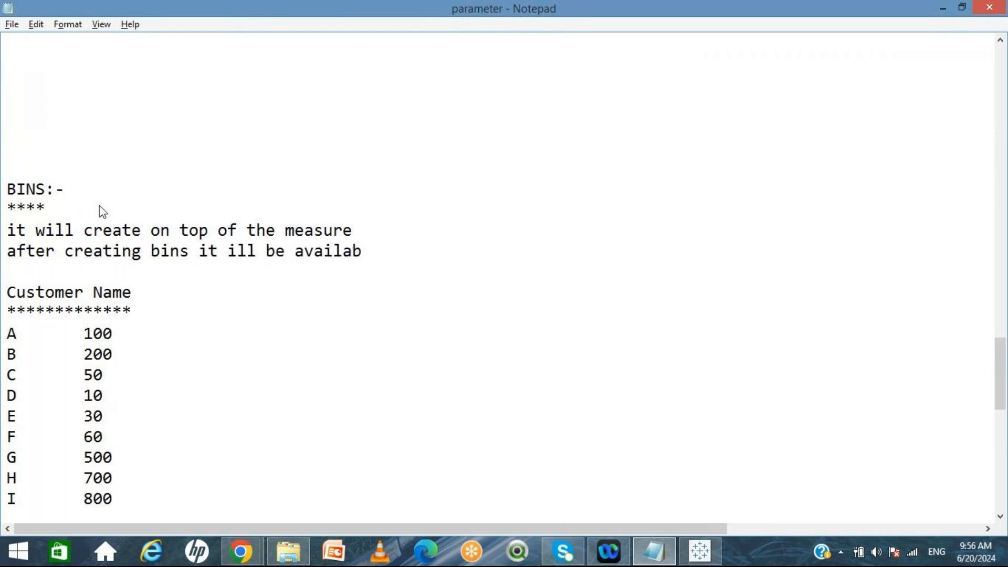
pyautogui.press('BackSpace')
pyautogui.press('BackSpace')
pyautogui.write('under di')
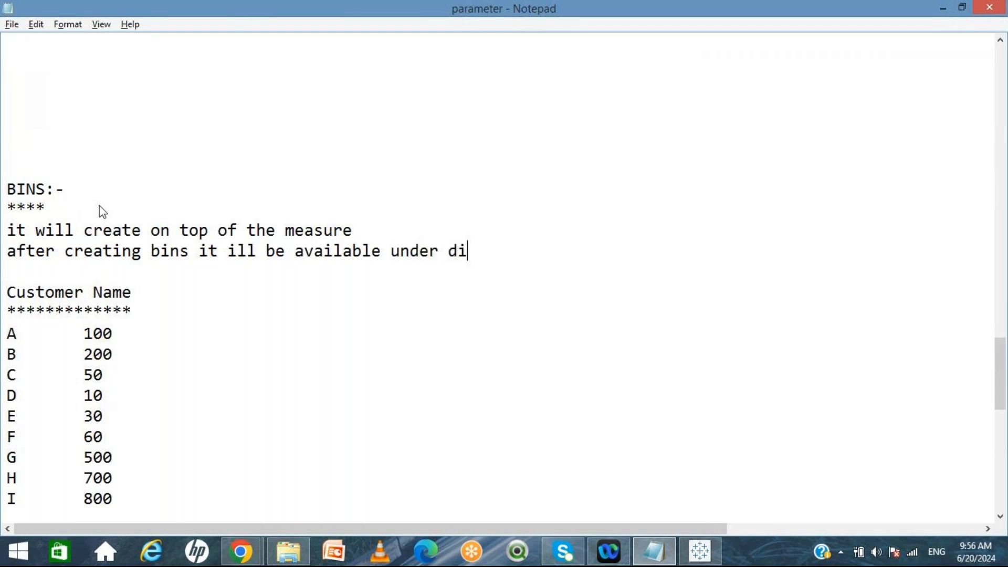
pyautogui.write('mension')
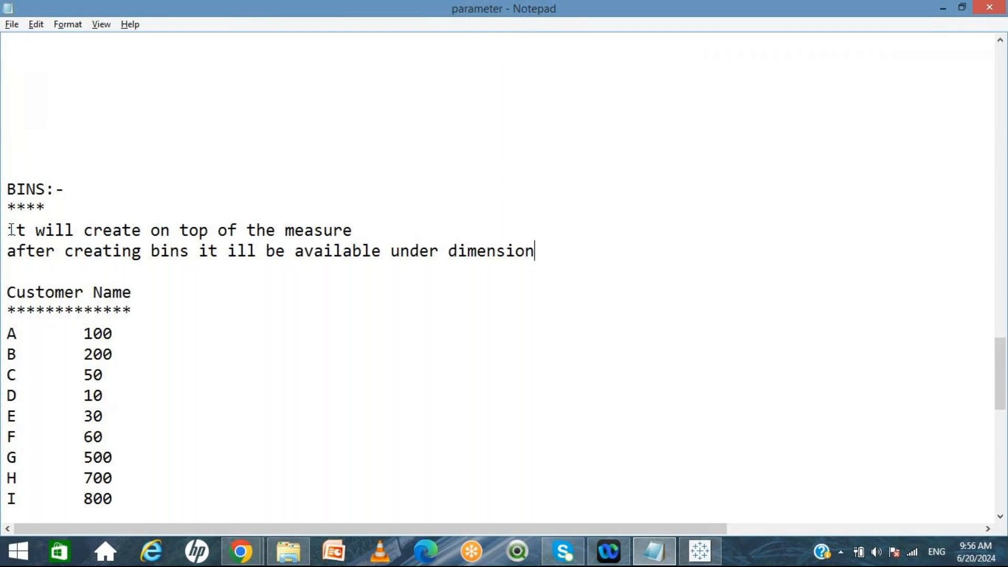
# Prefix both BINS note lines with "--->" and highlight the word "dimension"
pyautogui.click(11, 230)
pyautogui.write('--->')
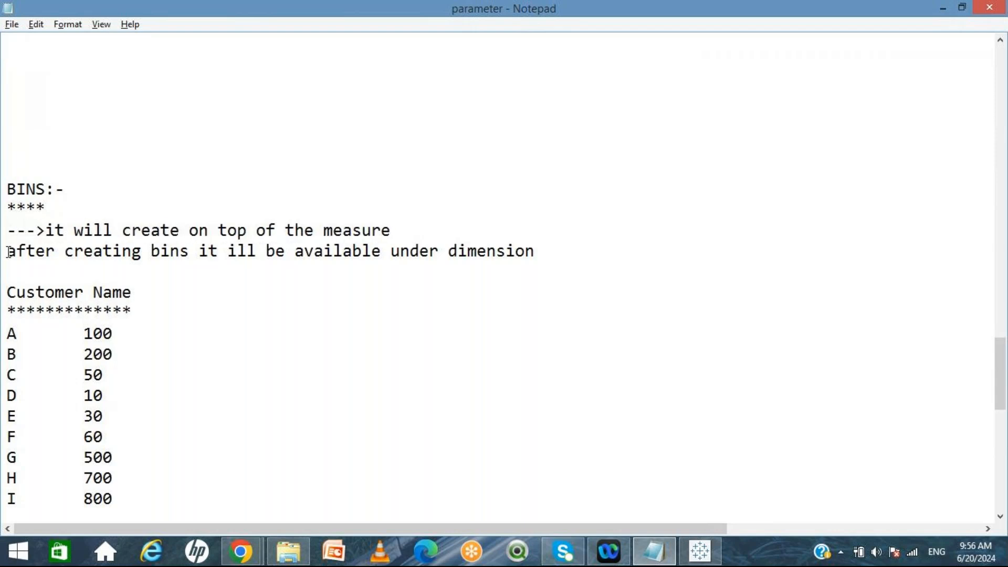
pyautogui.click(7, 250)
pyautogui.write('---')
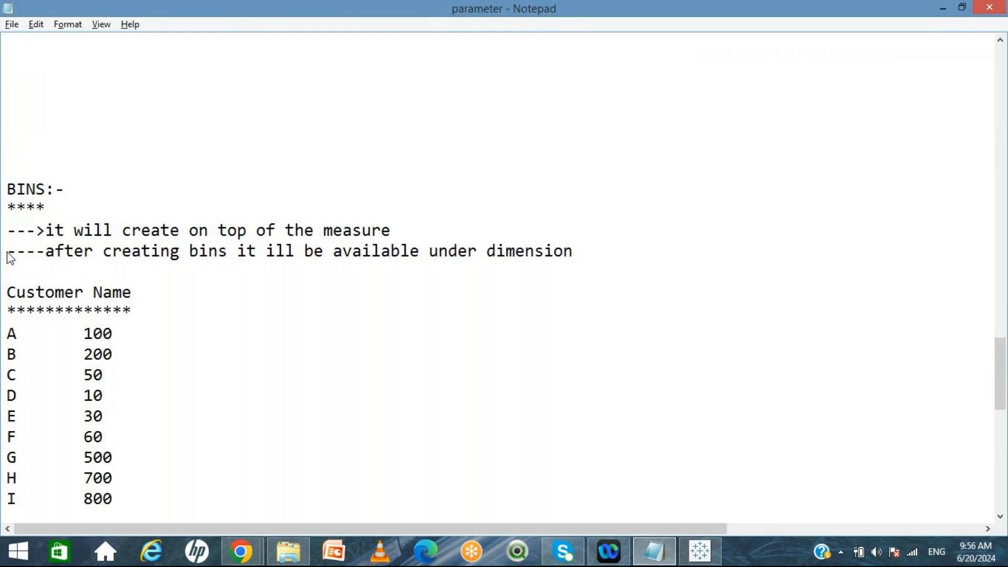
pyautogui.write('>')
pyautogui.doubleClick(536, 255)
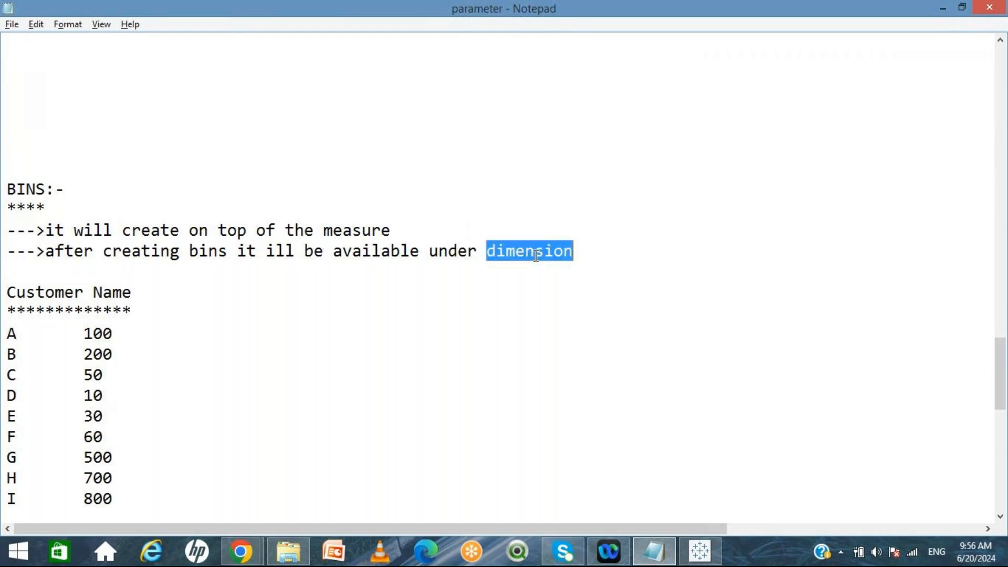
# Switch to Tableau and create bins from the Sales measure as Sales (bin) with a bin size of 1000
pyautogui.hotkey('alt', 'Tab')
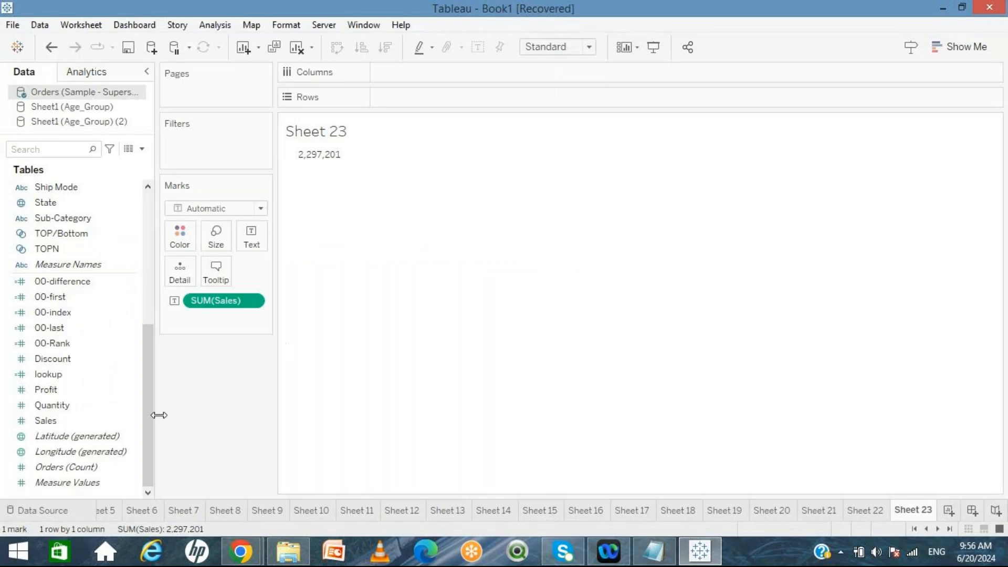
pyautogui.click(84, 421)
pyautogui.rightClick(84, 421)
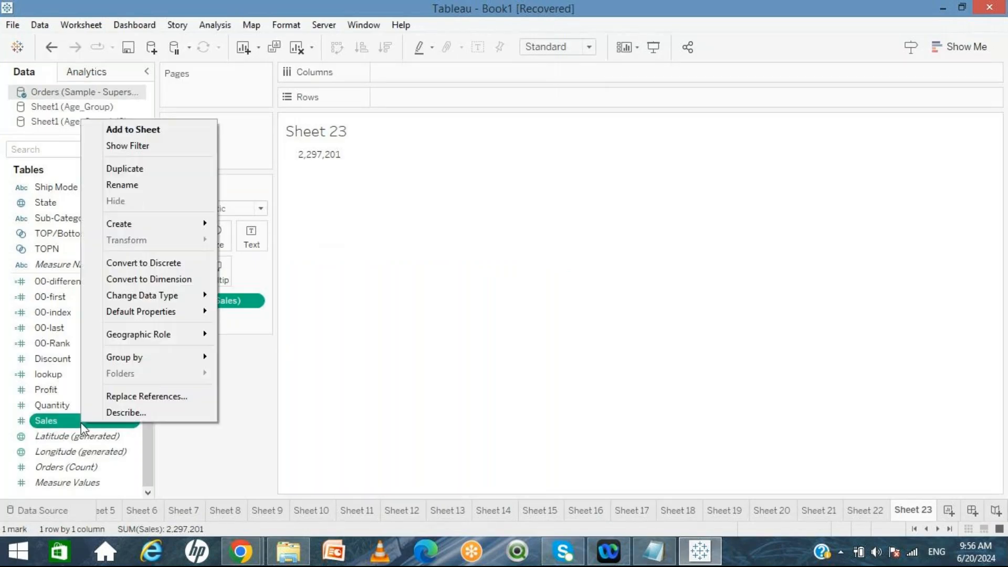
pyautogui.moveTo(162, 221)
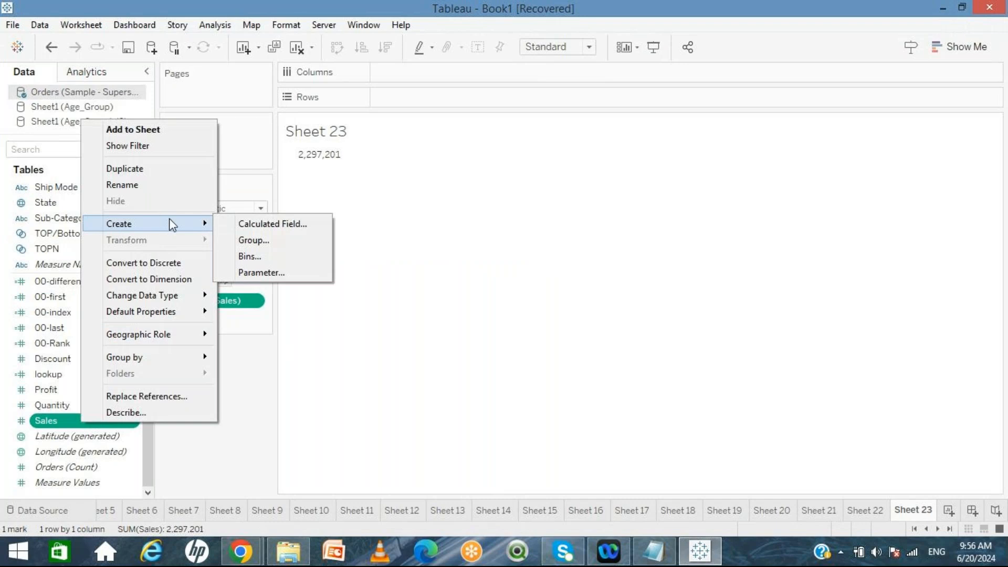
pyautogui.click(249, 256)
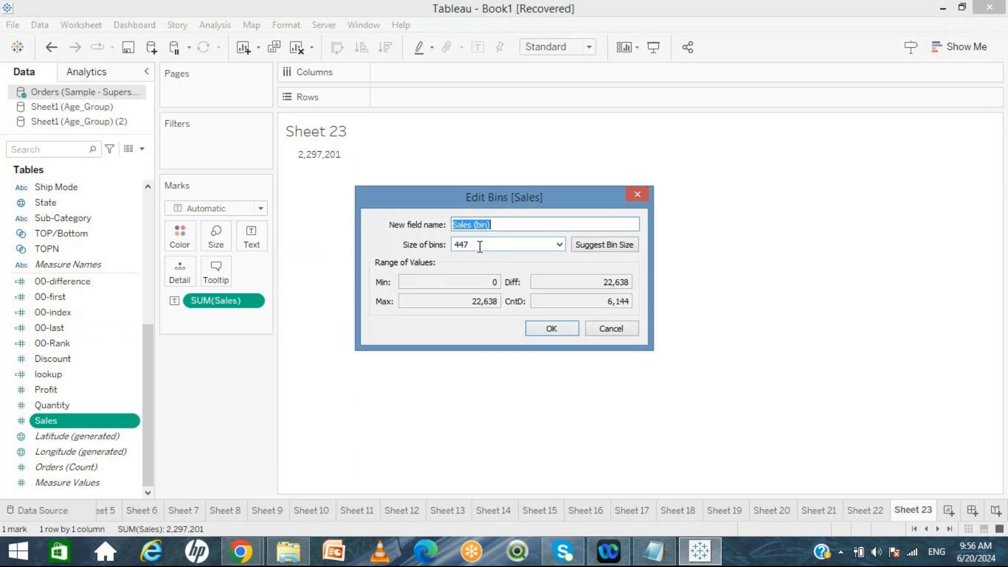
pyautogui.click(479, 247)
pyautogui.press('BackSpace')
pyautogui.press('BackSpace')
pyautogui.press('BackSpace')
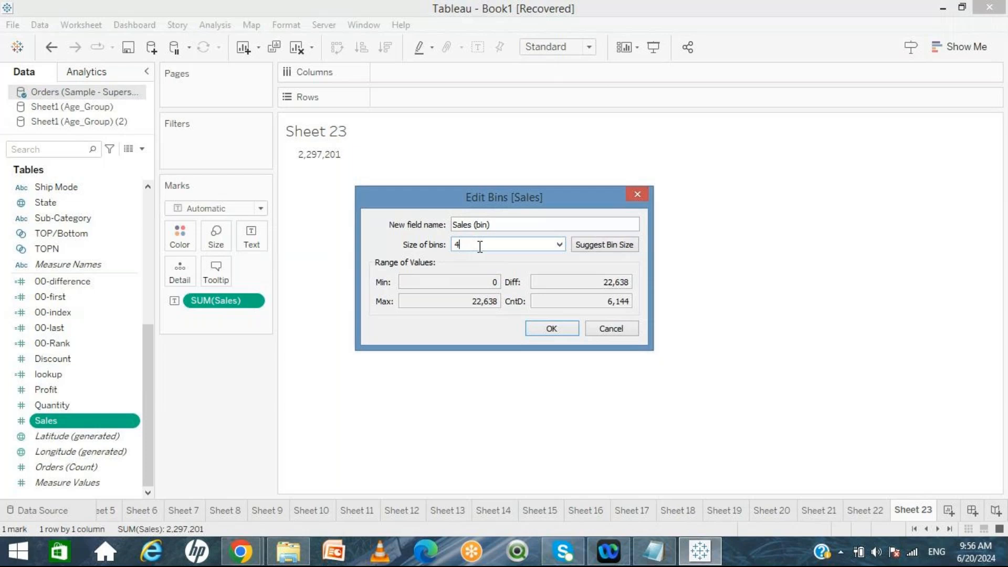
pyautogui.write('1000')
pyautogui.click(552, 329)
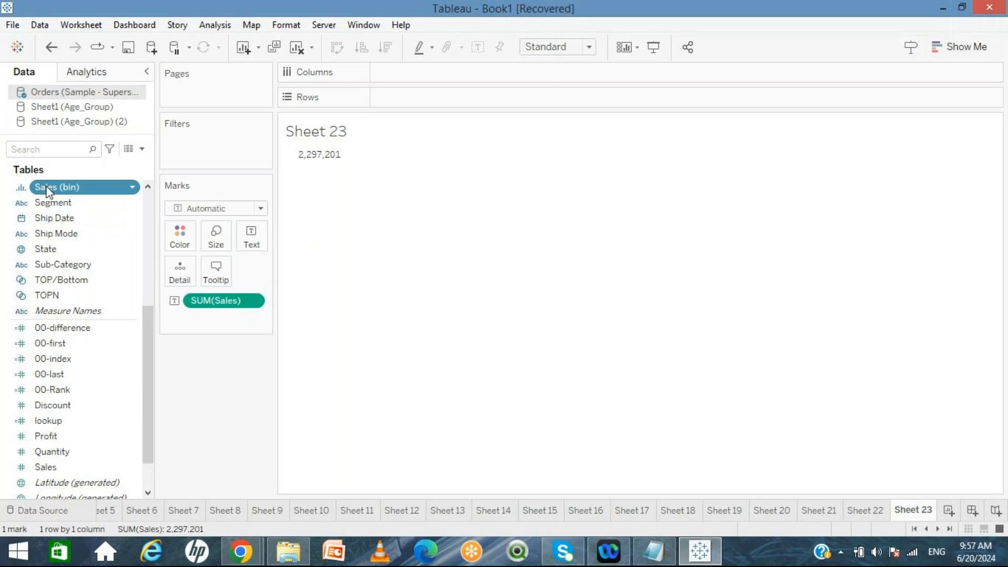
# Place Sales (bin) on Rows beside the sales total and examine the sales in each bin through 22K
pyautogui.moveTo(48, 190); pyautogui.dragTo(408, 101)
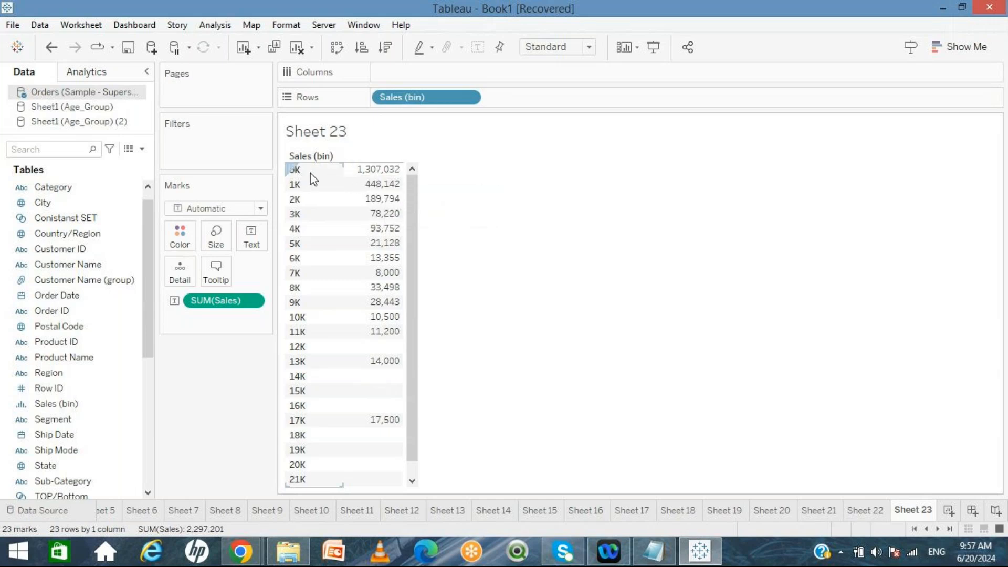
pyautogui.moveTo(361, 180)
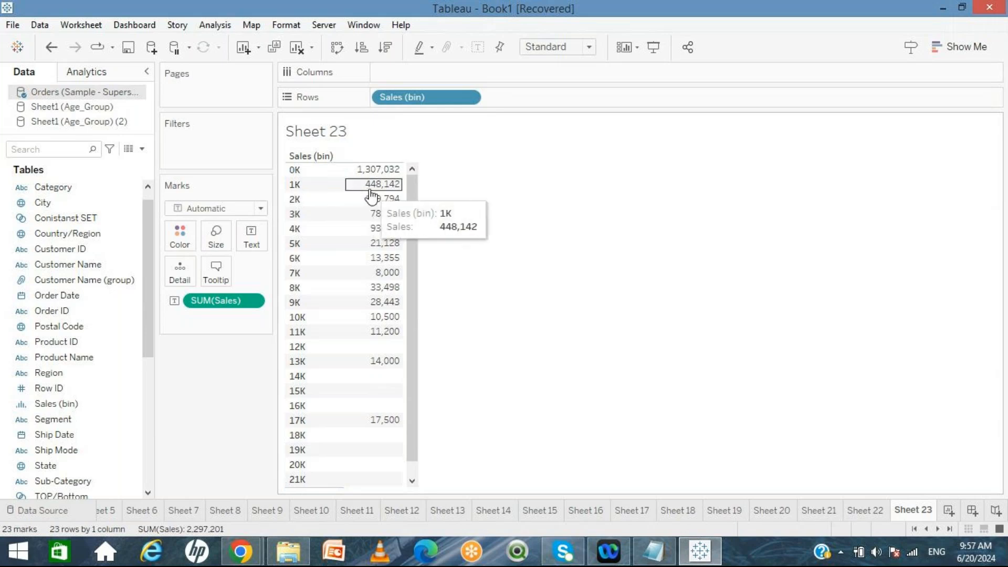
pyautogui.click(413, 480)
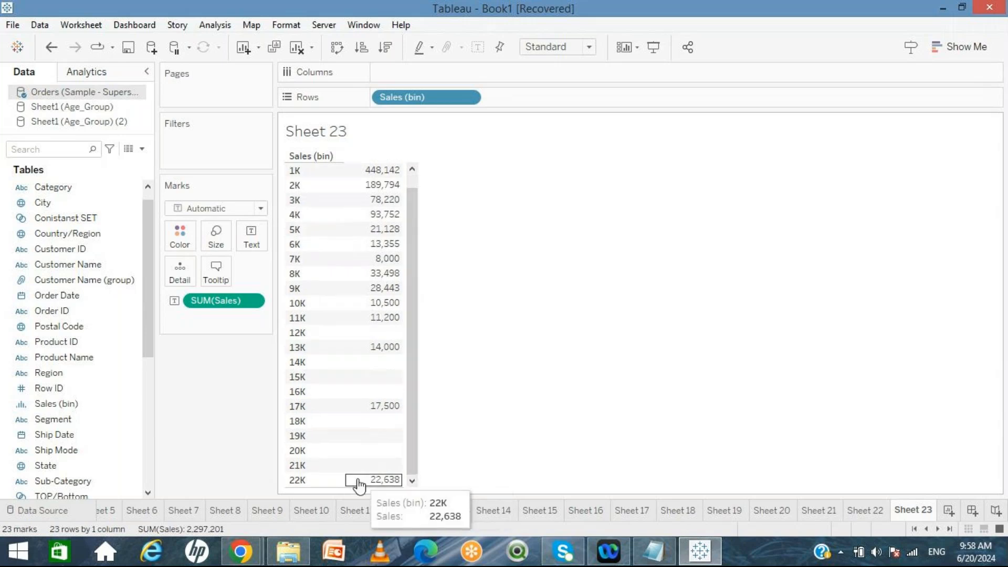
pyautogui.moveTo(388, 482)
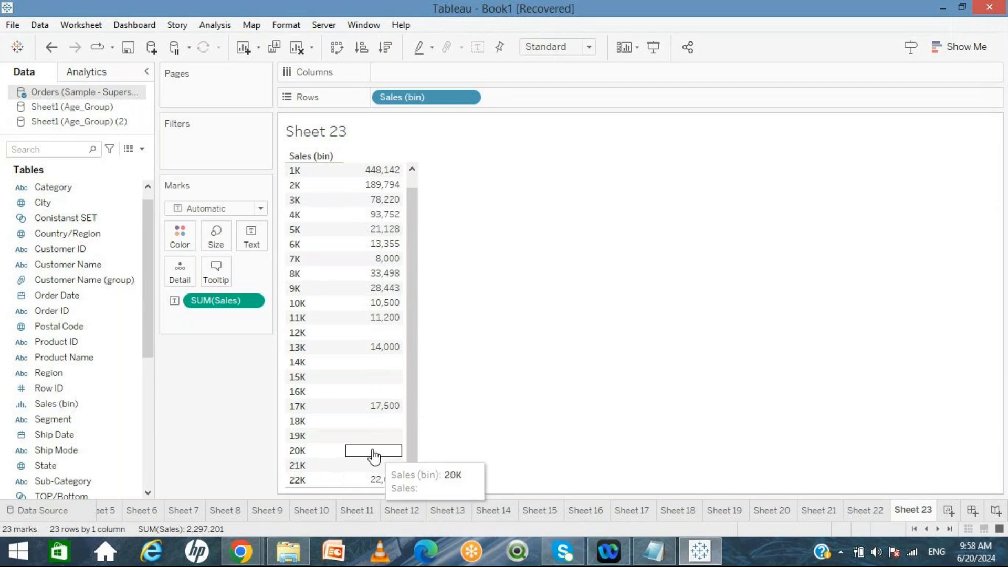
pyautogui.moveTo(369, 413)
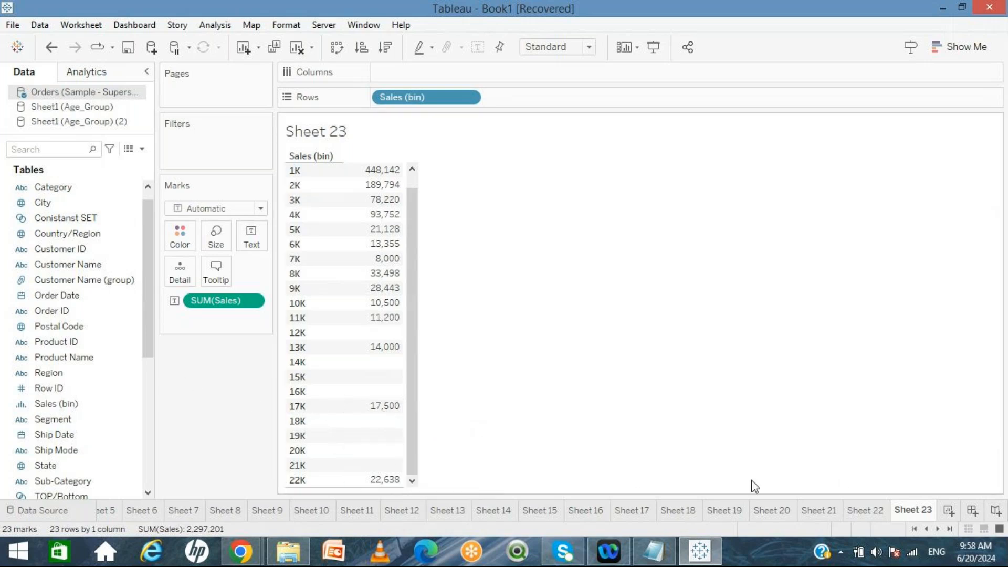
# Add a new worksheet and place Sales (bin) followed by Customer Name on Rows
pyautogui.click(948, 510)
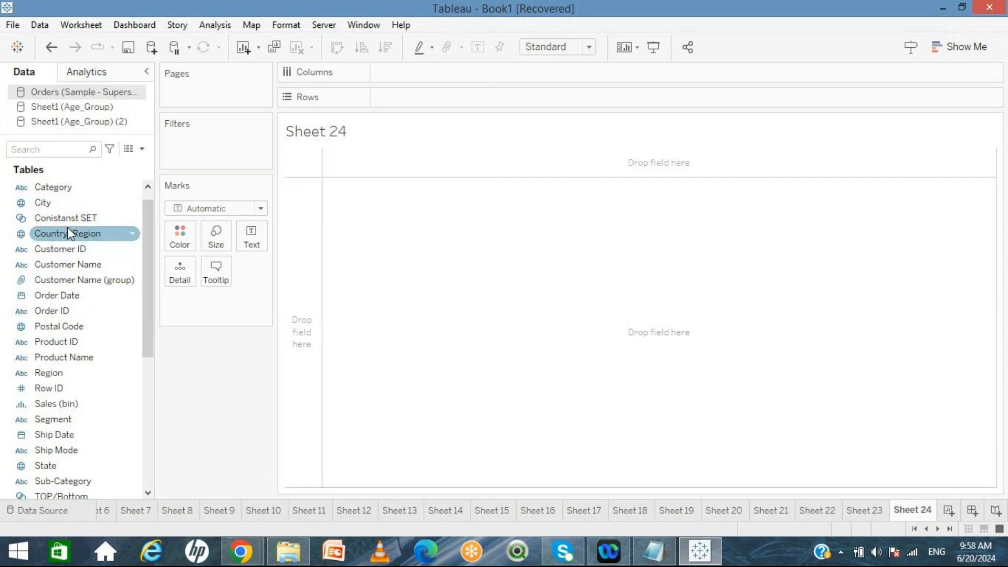
pyautogui.doubleClick(52, 405)
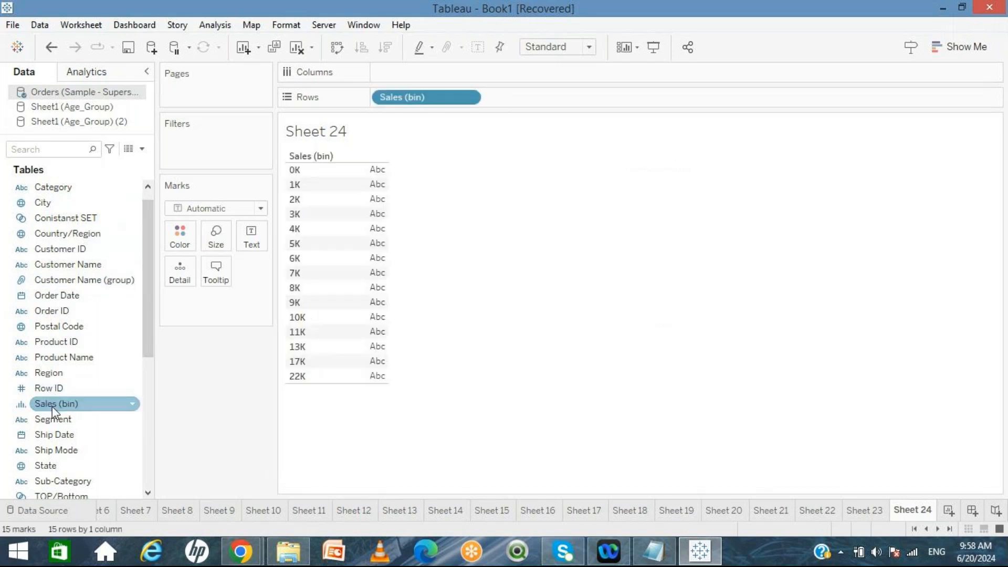
pyautogui.click(295, 168)
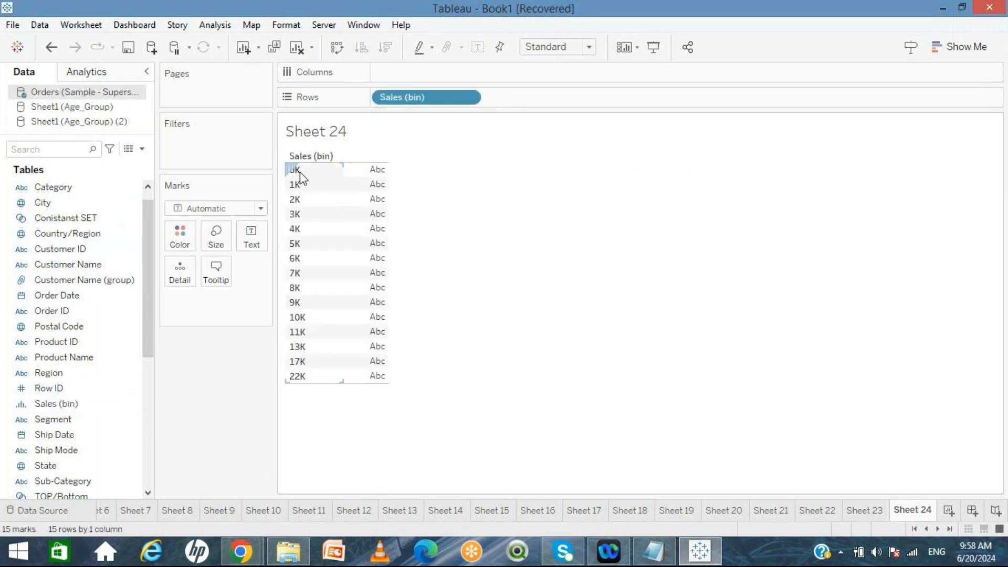
pyautogui.click(92, 283)
pyautogui.click(78, 269)
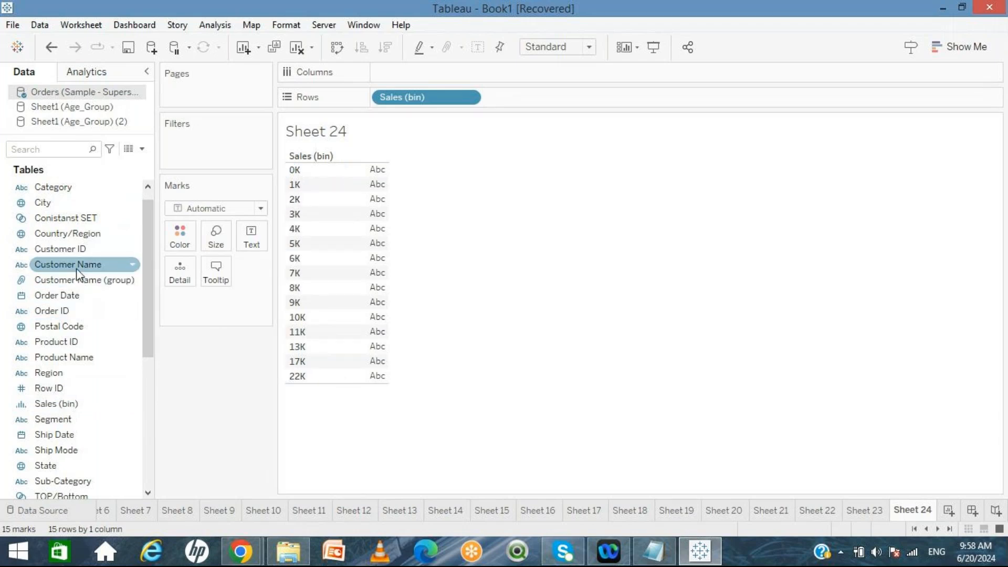
pyautogui.doubleClick(77, 269)
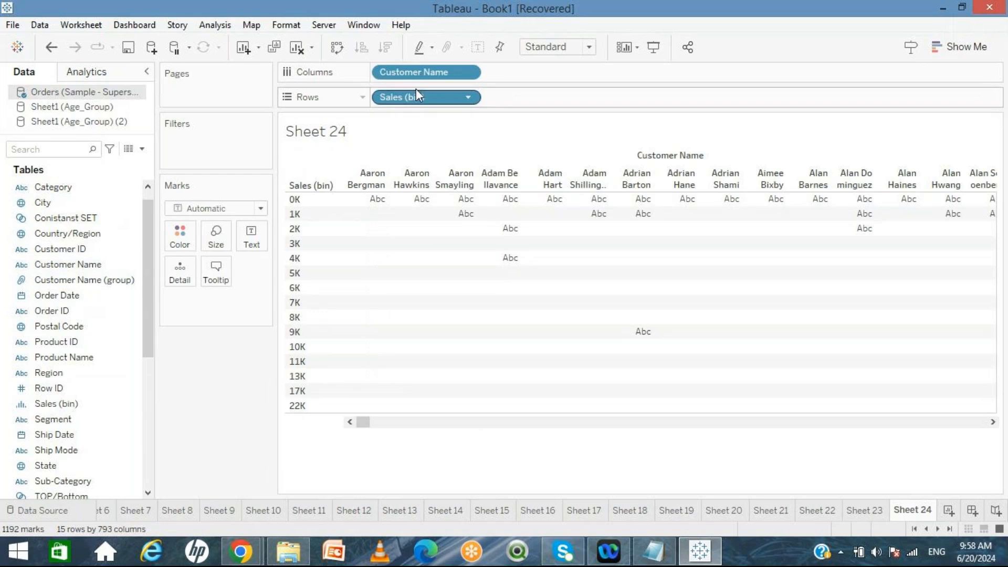
pyautogui.moveTo(462, 72); pyautogui.dragTo(562, 99)
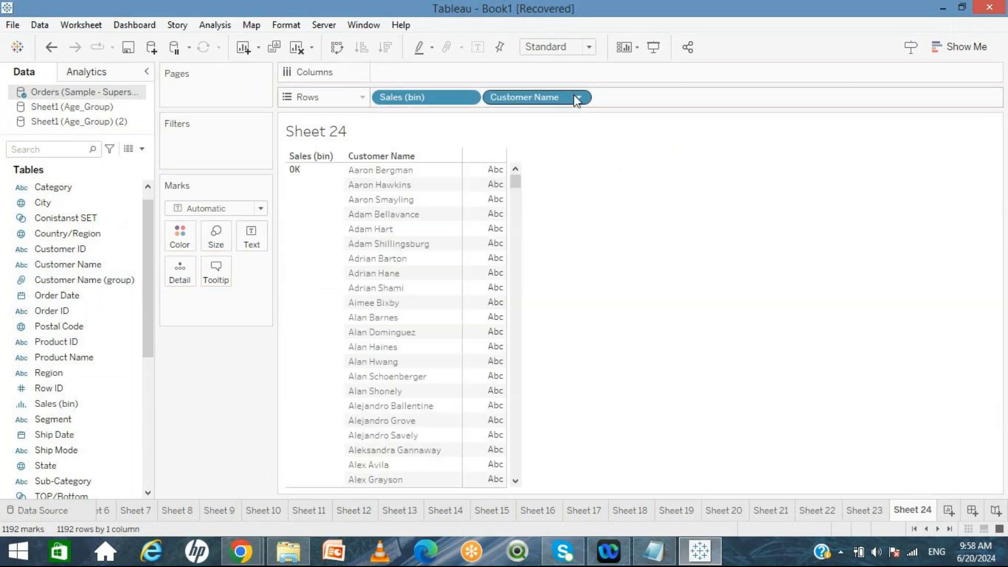
pyautogui.click(577, 98)
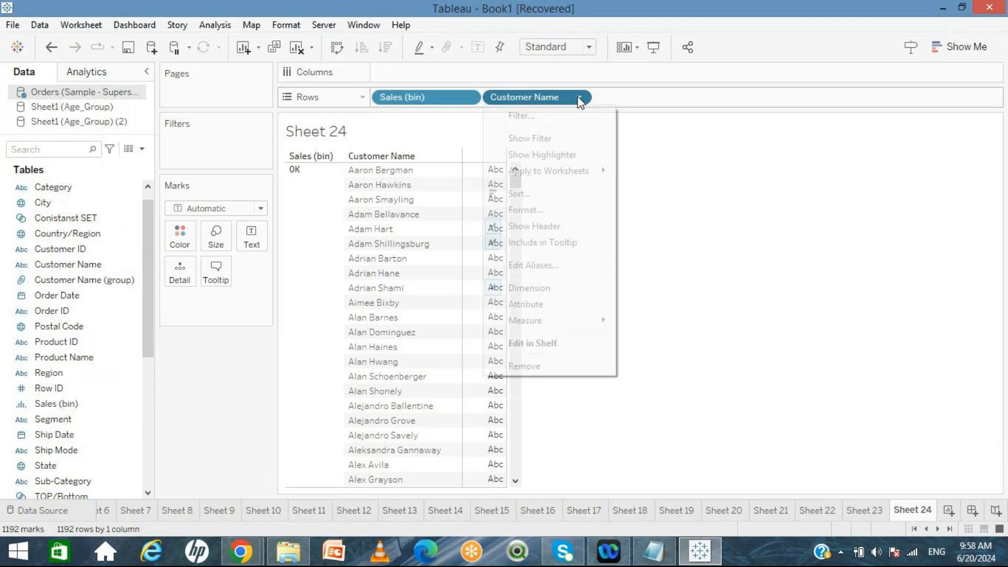
pyautogui.click(215, 392)
pyautogui.click(316, 178)
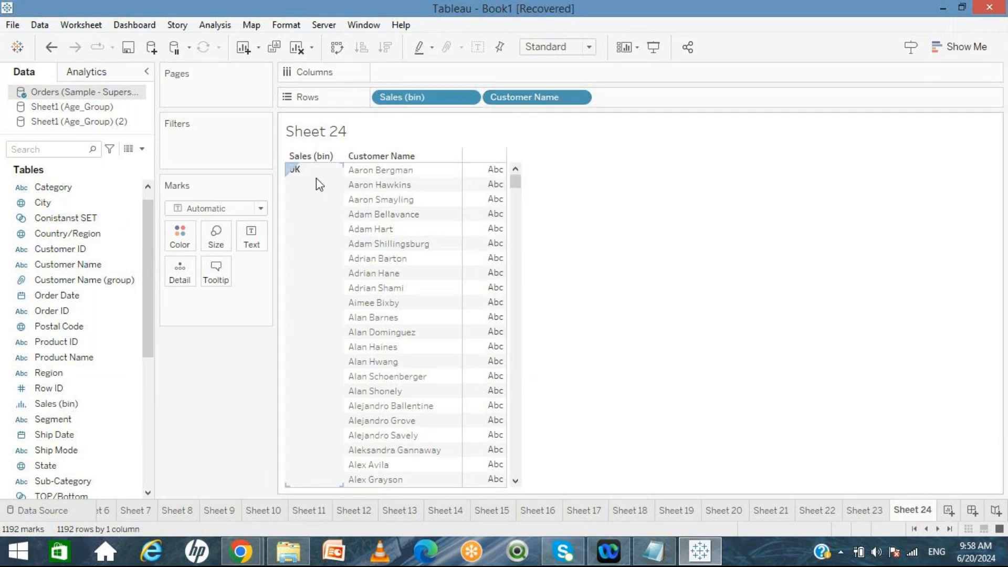
pyautogui.click(321, 193)
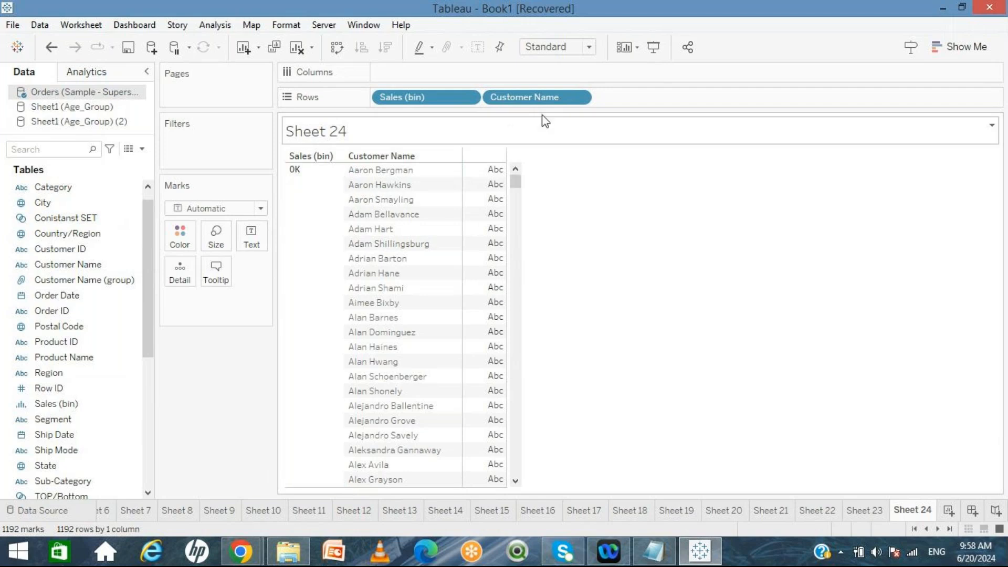
pyautogui.click(579, 99)
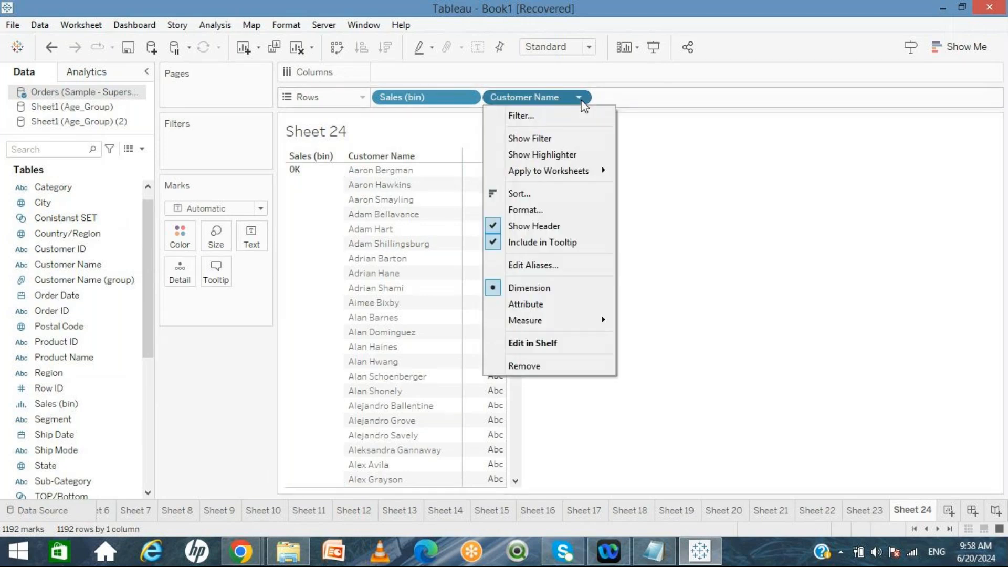
pyautogui.moveTo(565, 322)
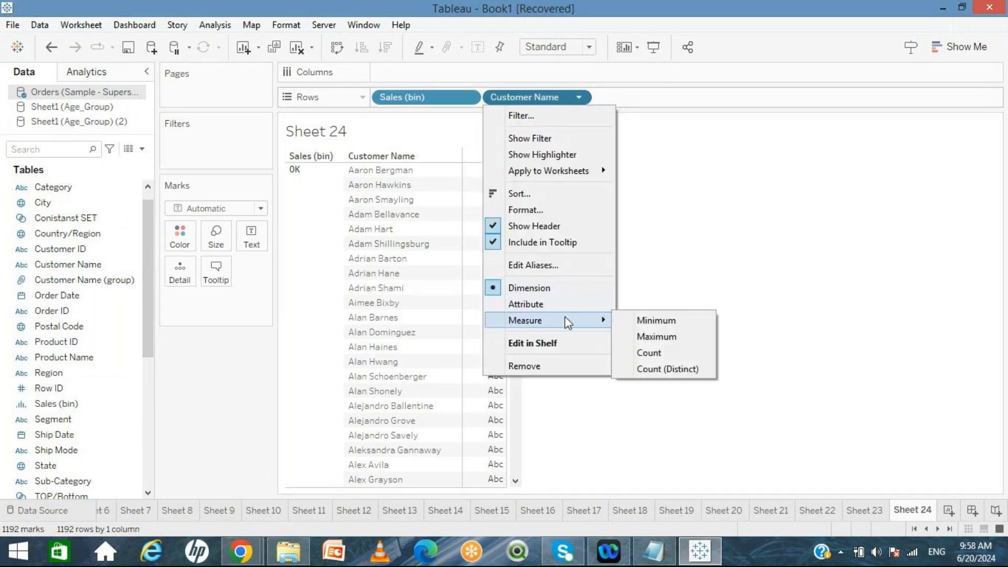
pyautogui.click(717, 207)
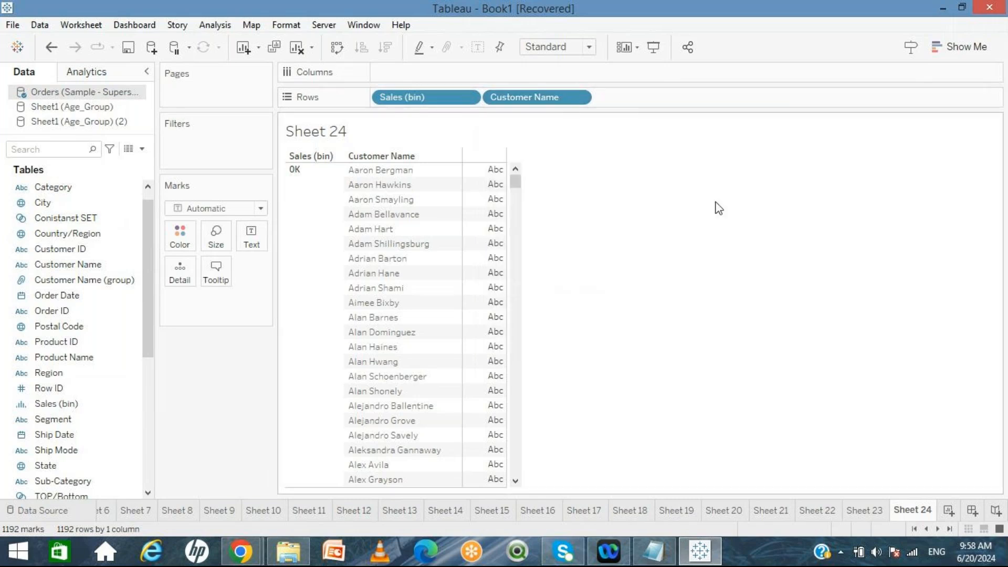
# Convert Customer Name on Rows to a discrete Count (Distinct) measure and add Sales as the table values
pyautogui.click(578, 98)
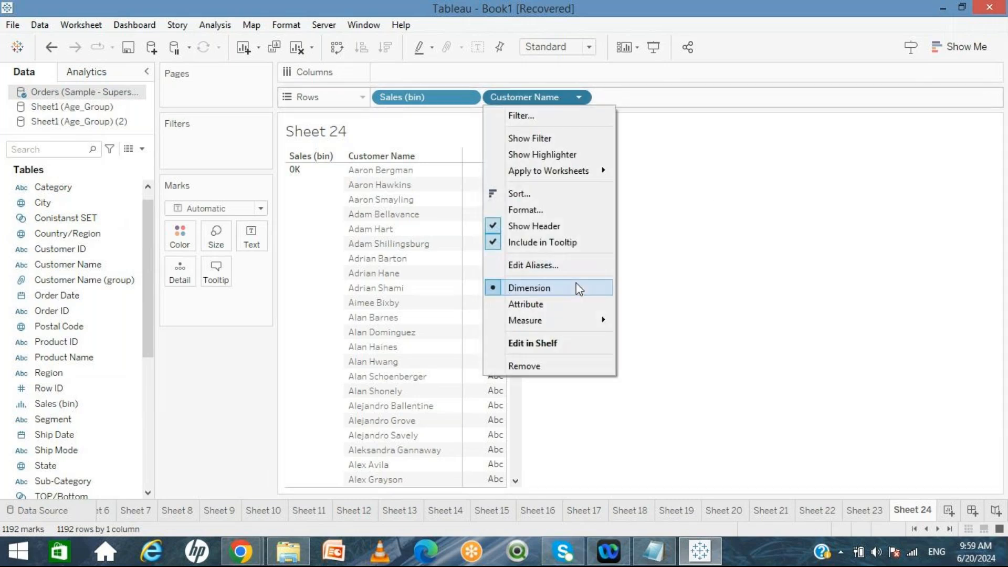
pyautogui.moveTo(574, 319)
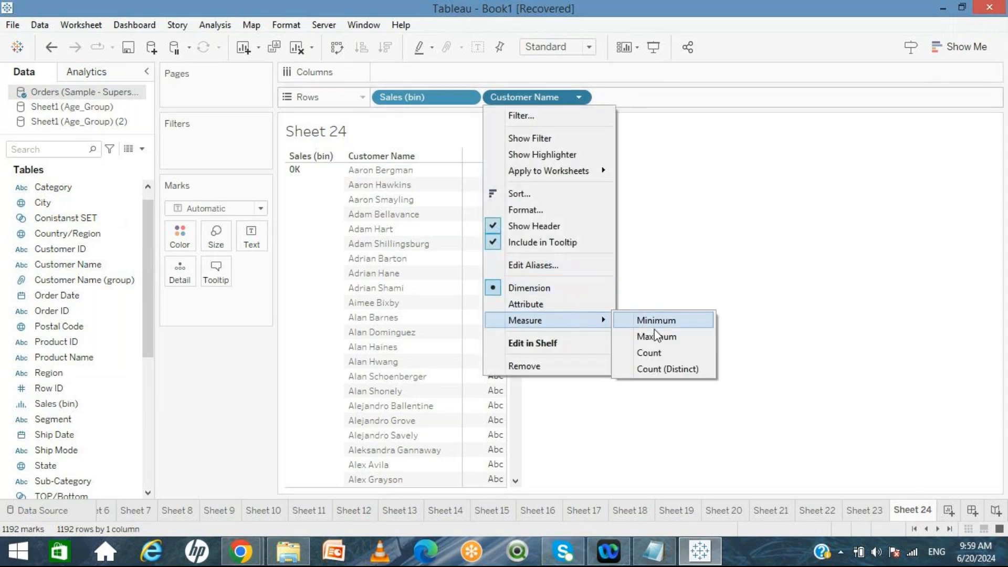
pyautogui.click(651, 370)
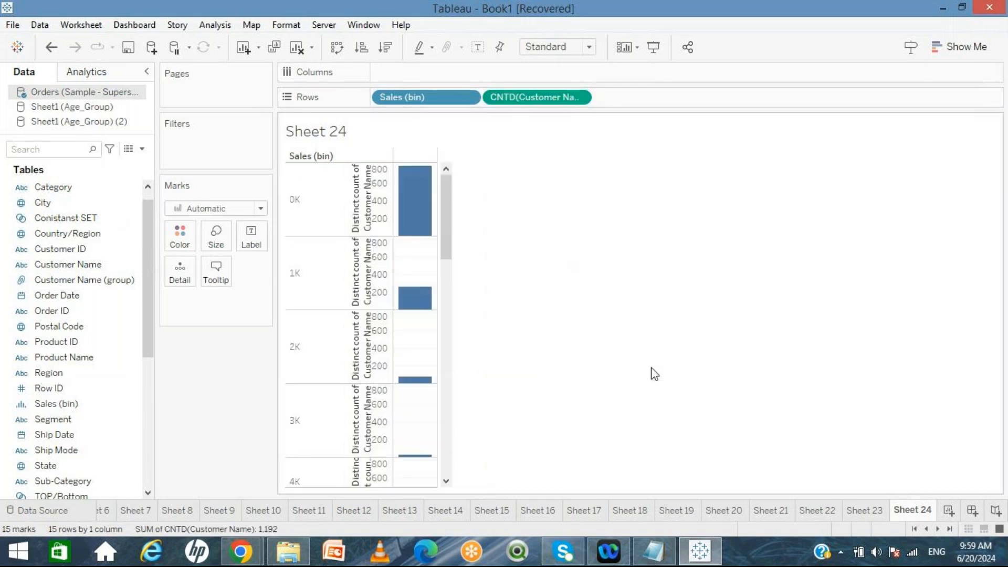
pyautogui.click(579, 97)
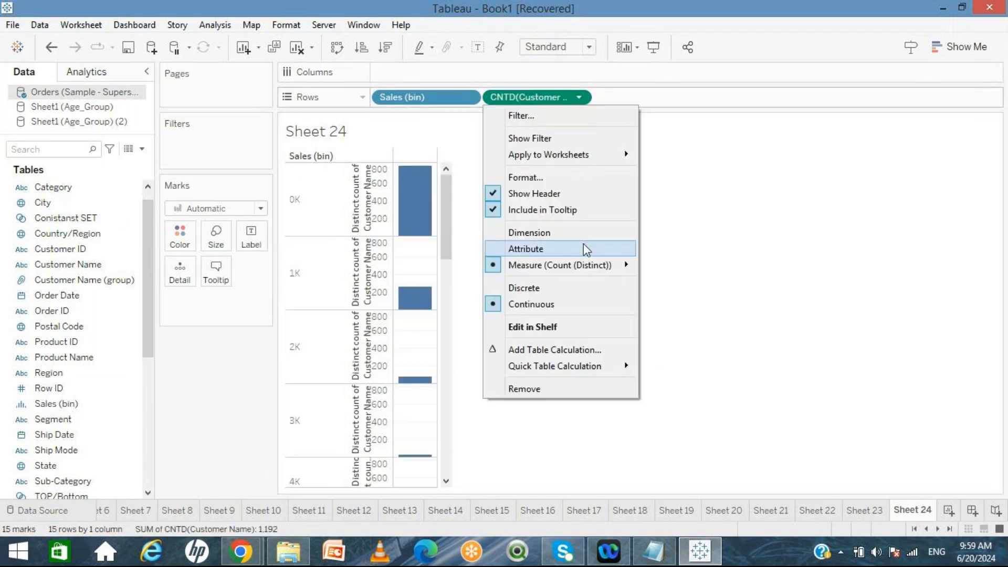
pyautogui.click(540, 288)
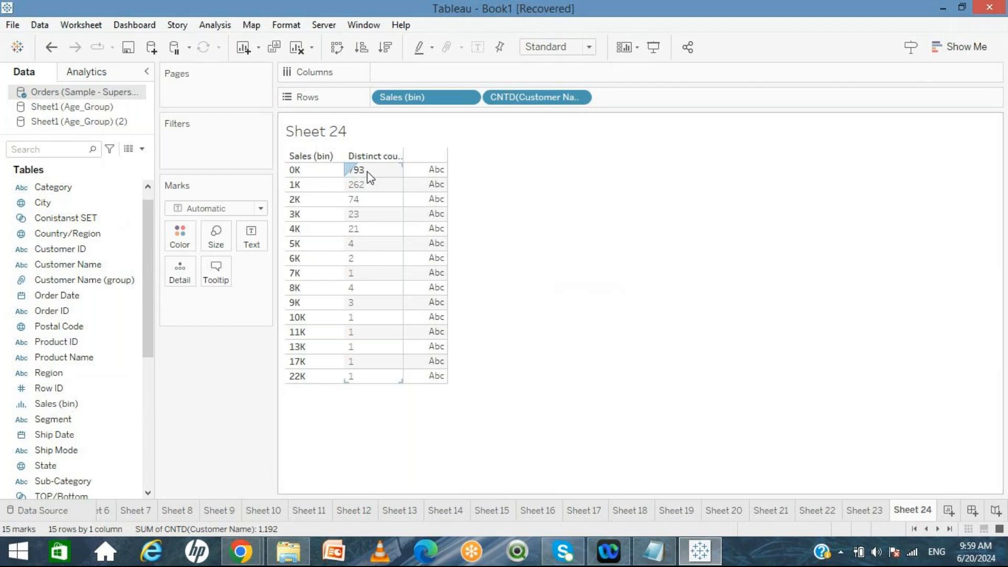
pyautogui.click(146, 429)
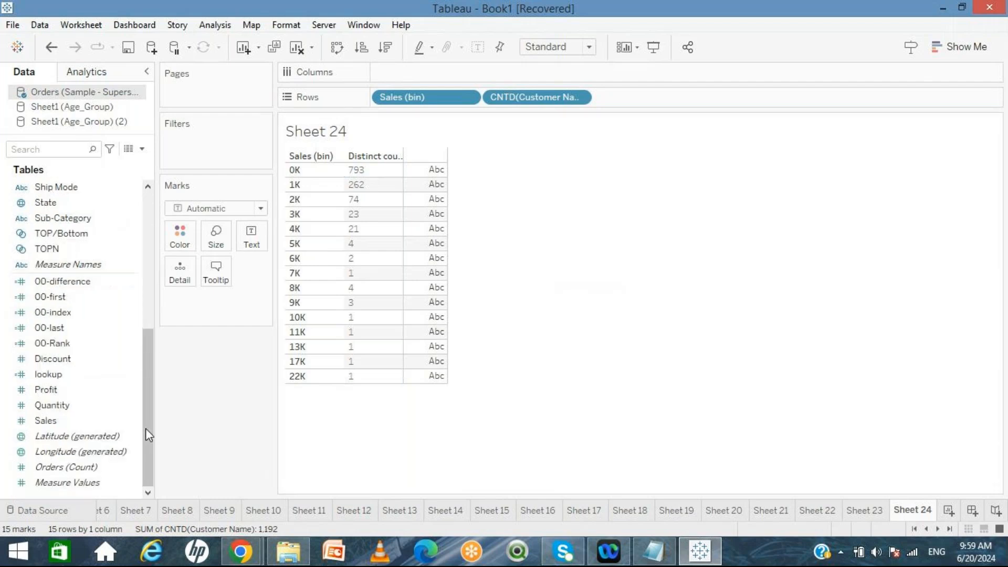
pyautogui.doubleClick(94, 421)
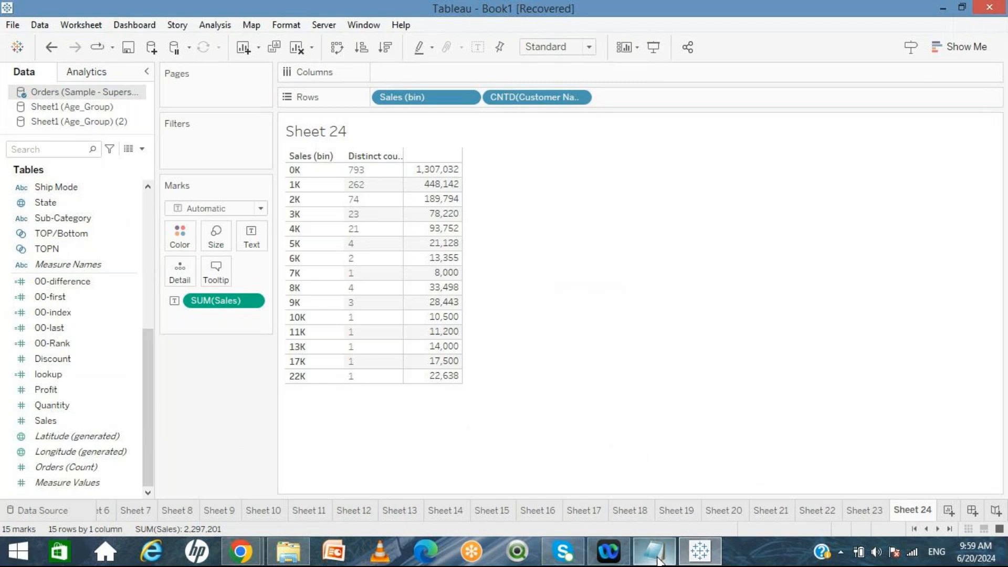
# Switch to the Notepad notes and review them from the BINS section down to the end of the Parameter section
pyautogui.moveTo(660, 561)
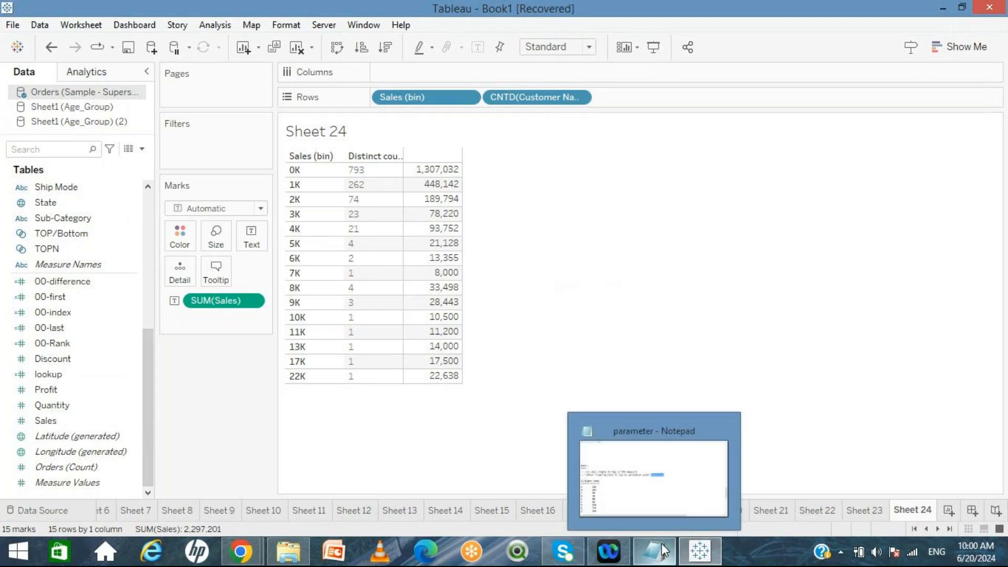
pyautogui.click(658, 517)
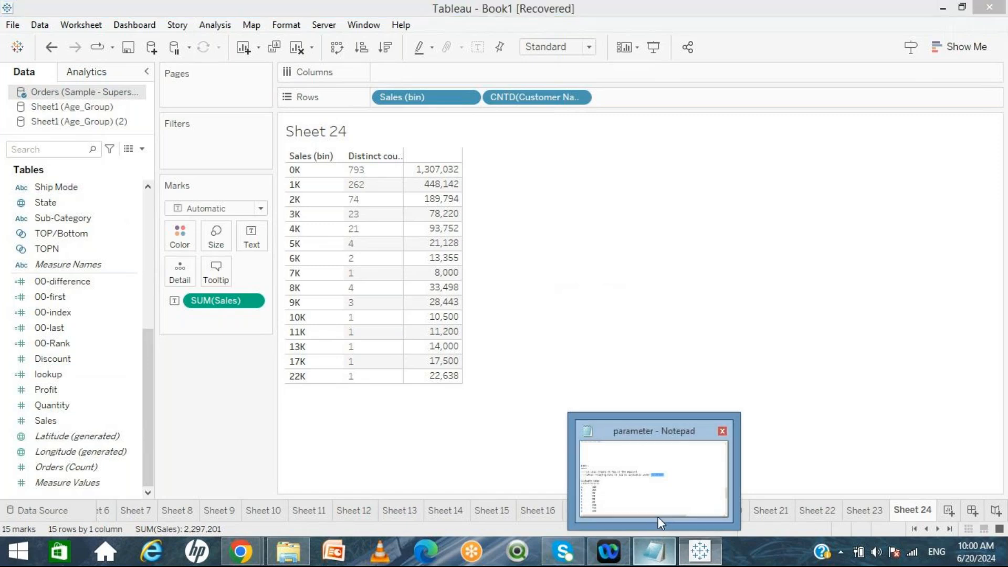
pyautogui.click(427, 428)
pyautogui.press('Down')
pyautogui.press('Down')
pyautogui.press('Down')
pyautogui.press('Down')
pyautogui.press('Down')
pyautogui.press('Down')
pyautogui.press('Down')
pyautogui.press('Down')
pyautogui.press('Down')
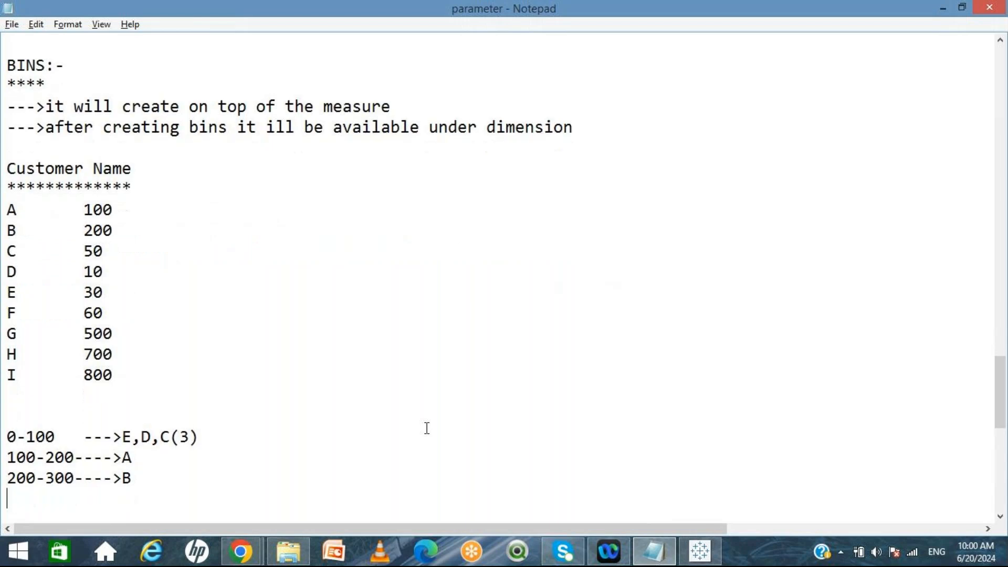
pyautogui.press('Down')
pyautogui.press('Down')
pyautogui.press('Down')
pyautogui.press('Down')
pyautogui.press('Down')
pyautogui.press('Down')
pyautogui.press('Down')
pyautogui.press('Down')
pyautogui.press('Down')
pyautogui.press('Down')
pyautogui.press('Down')
pyautogui.press('Down')
pyautogui.press('Down')
pyautogui.press('Down')
pyautogui.press('Down')
pyautogui.press('Down')
pyautogui.press('Down')
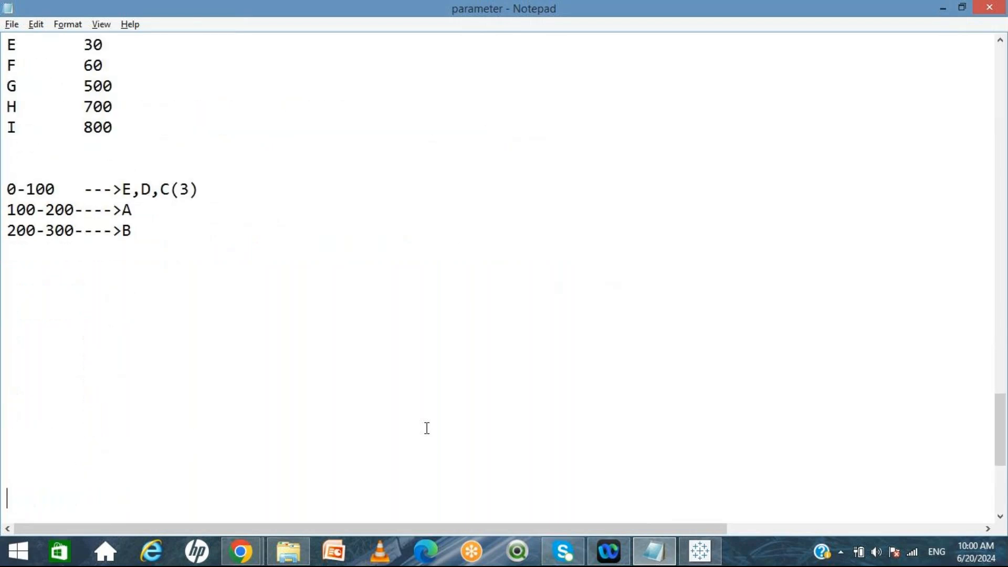
pyautogui.press('Down')
pyautogui.press('Down')
pyautogui.press('Down')
pyautogui.press('Down')
pyautogui.press('Down')
pyautogui.press('Down')
pyautogui.press('Down')
pyautogui.press('Down')
pyautogui.press('Down')
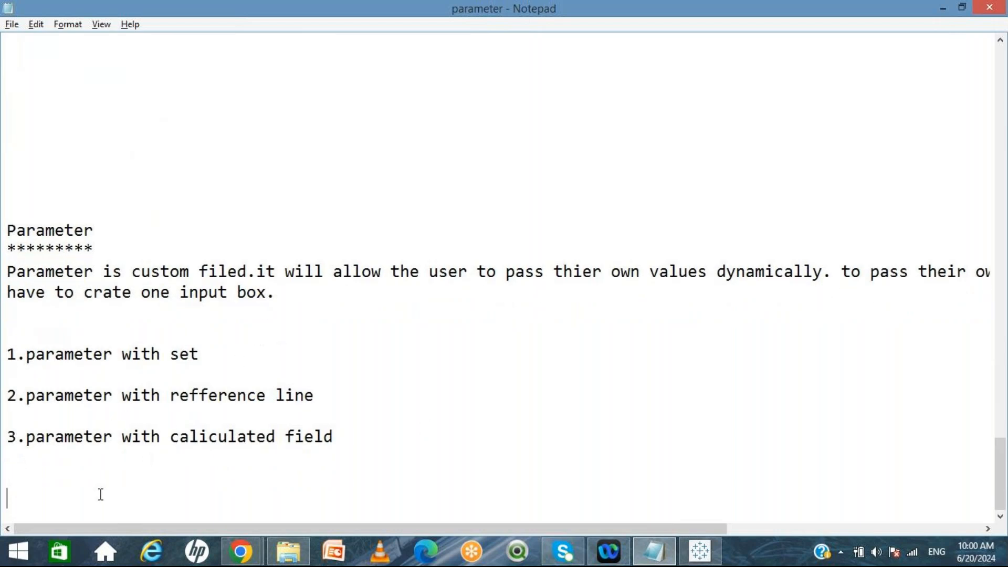
# Add seven blank lines at the end of the notes, below "3.parameter with caliculated field"
pyautogui.press('Return')
pyautogui.press('Return')
pyautogui.press('Return')
pyautogui.press('Return')
pyautogui.press('Return')
pyautogui.press('Return')
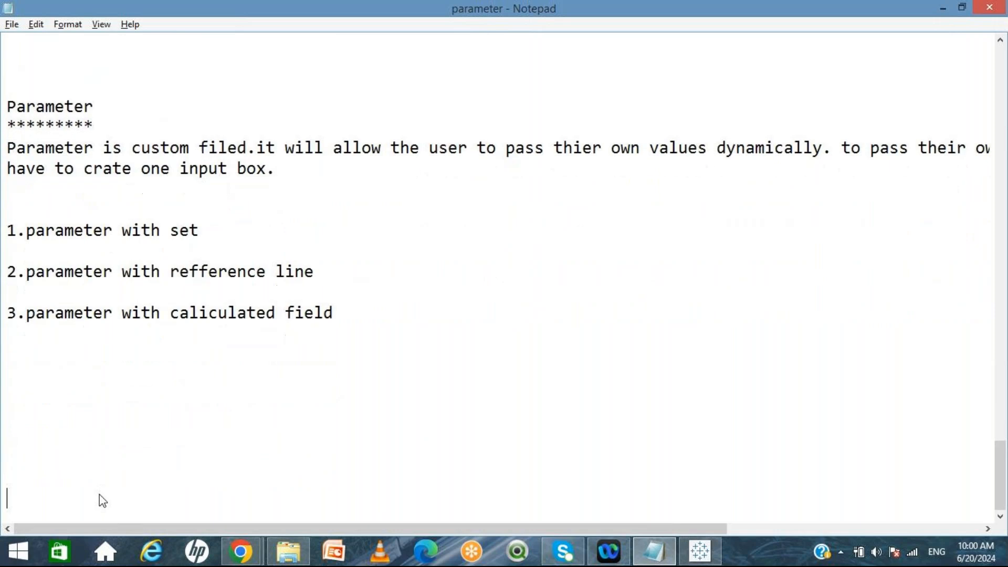
pyautogui.press('Return')
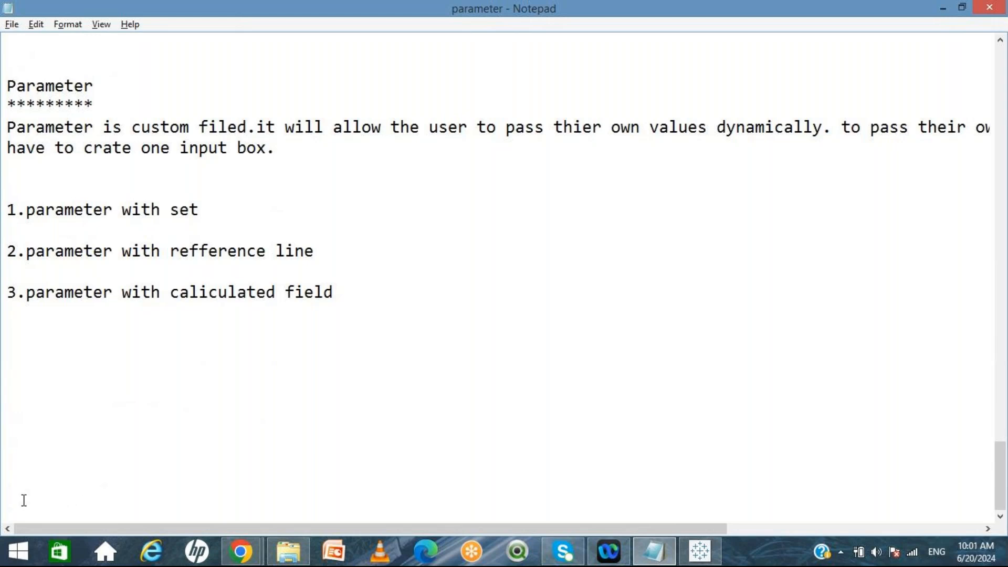
# Return to the Parameter section and highlight it from its heading to the third list item, then clear the highlight
pyautogui.press('Up')
pyautogui.press('Up')
pyautogui.press('Up')
pyautogui.press('Up')
pyautogui.press('Up')
pyautogui.press('Up')
pyautogui.press('Up')
pyautogui.press('Up')
pyautogui.press('Up')
pyautogui.press('Up')
pyautogui.press('Up')
pyautogui.press('Up')
pyautogui.press('Up')
pyautogui.press('Up')
pyautogui.press('Up')
pyautogui.press('Up')
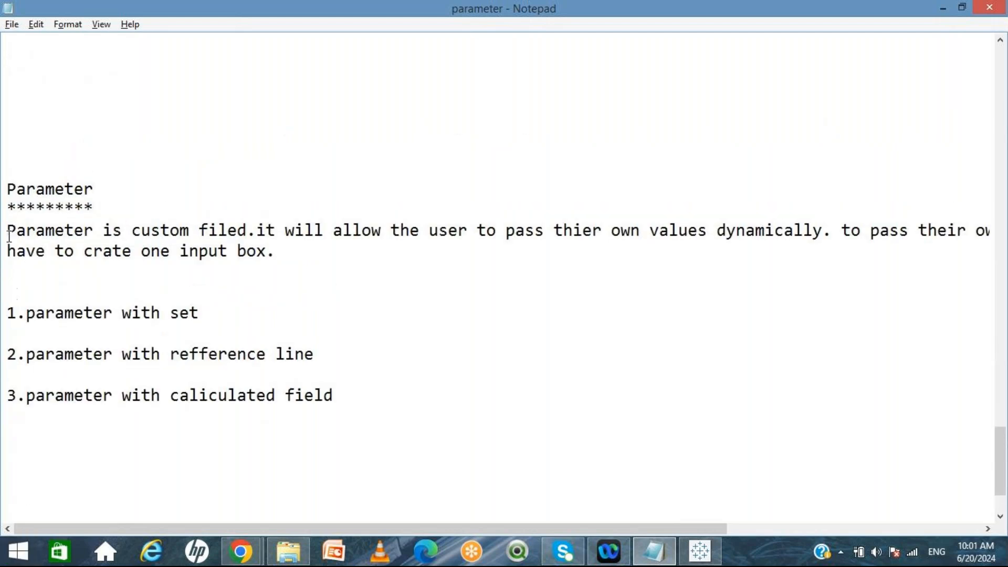
pyautogui.moveTo(7, 189); pyautogui.dragTo(378, 405)
pyautogui.click(379, 404)
# Switch to the GoTo Meeting window in Chrome and end the session for all participants
pyautogui.click(247, 553)
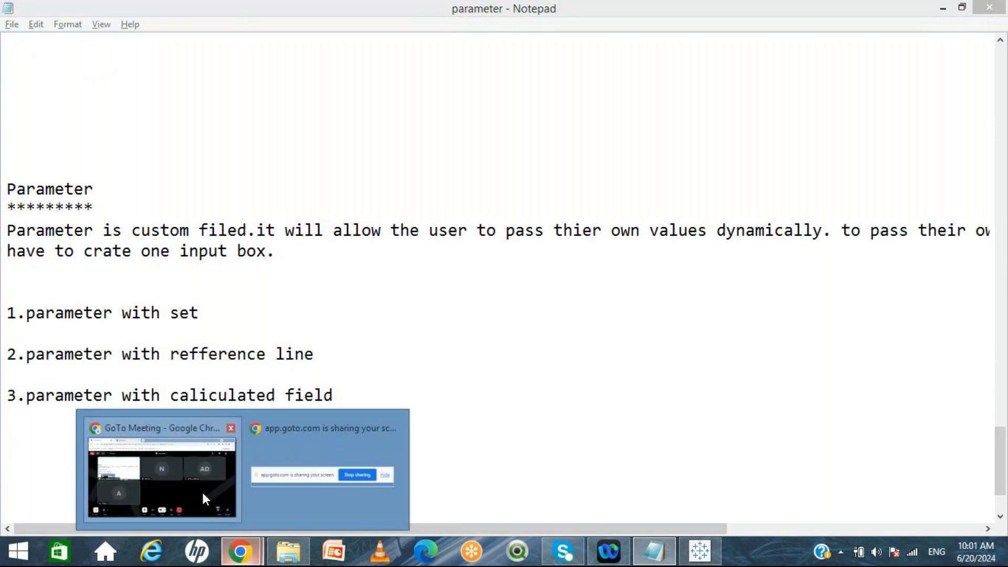
pyautogui.click(202, 493)
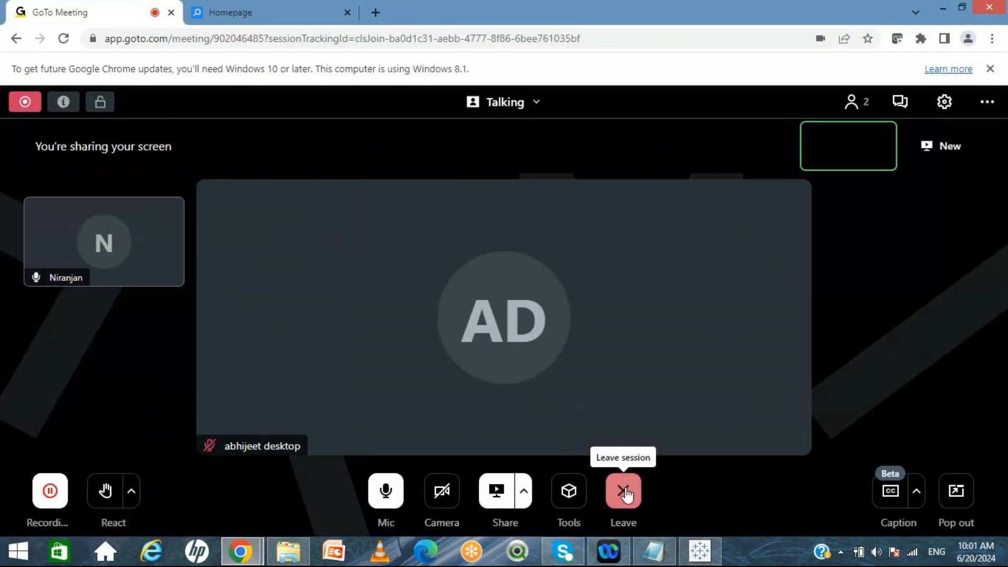
pyautogui.click(624, 492)
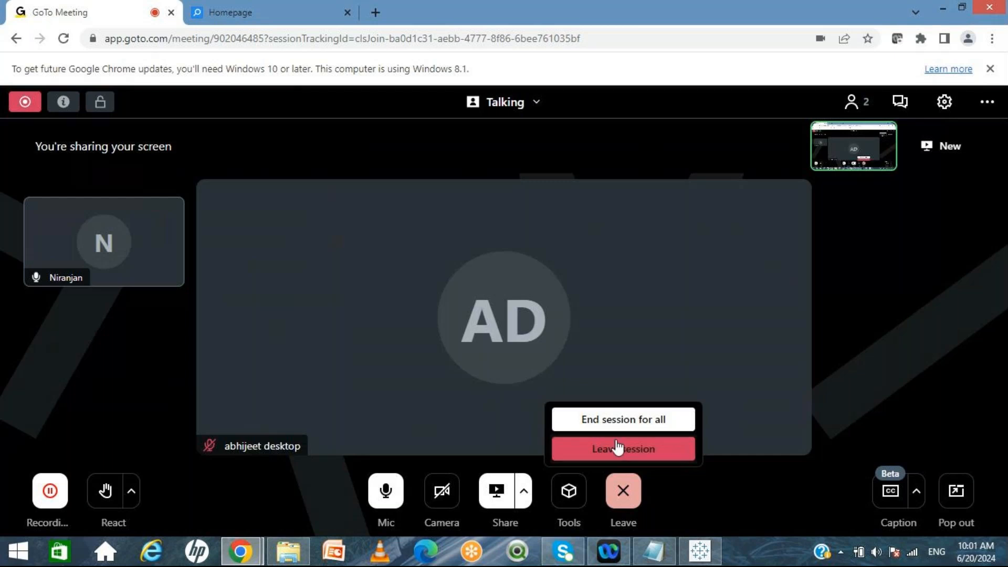
pyautogui.click(615, 422)
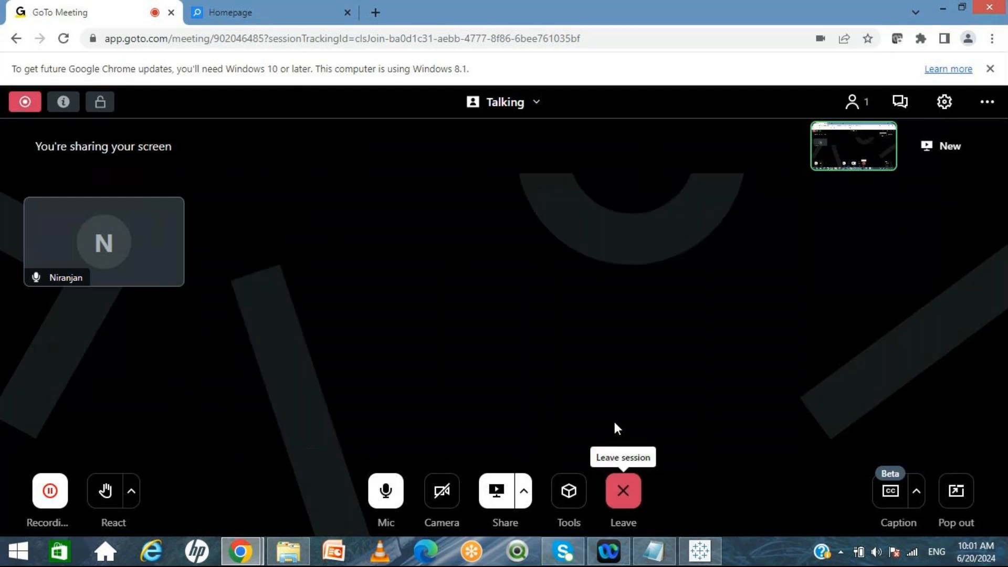